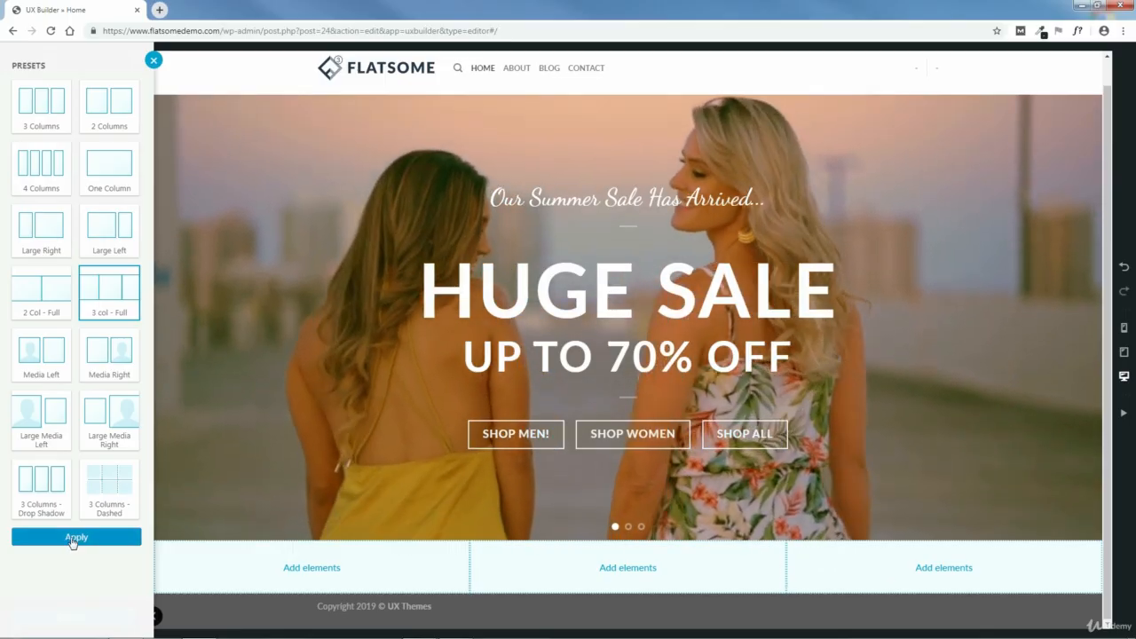
- Insert the row with the 3 col - Full preset and label it Categories
{"action": "left_click", "coordinate": [71, 538]}
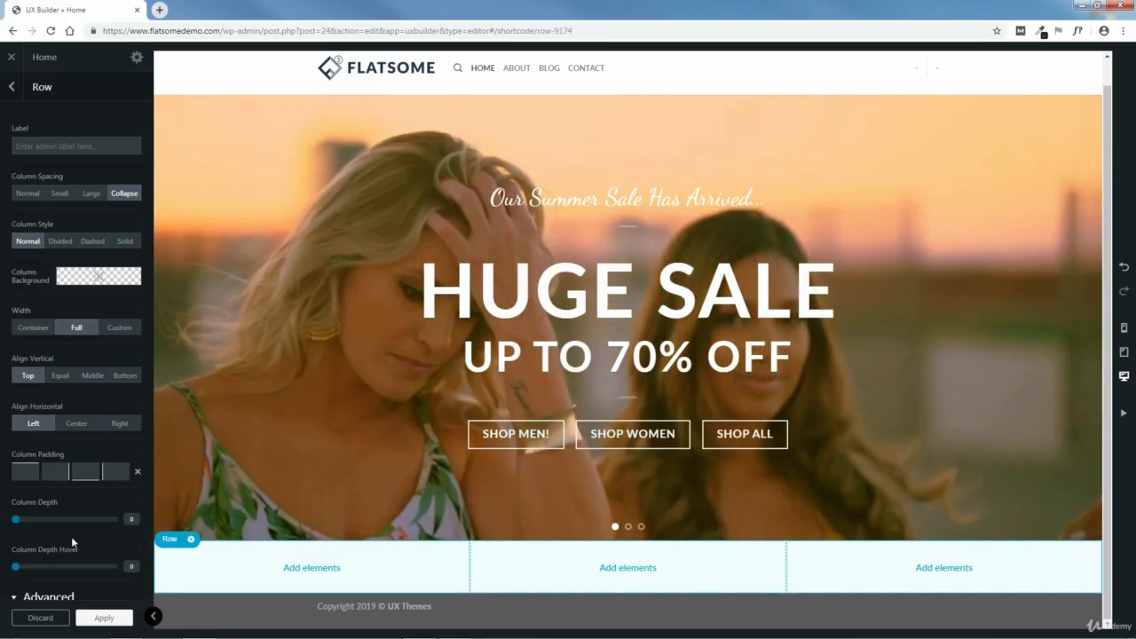
{"action": "left_click", "coordinate": [53, 145]}
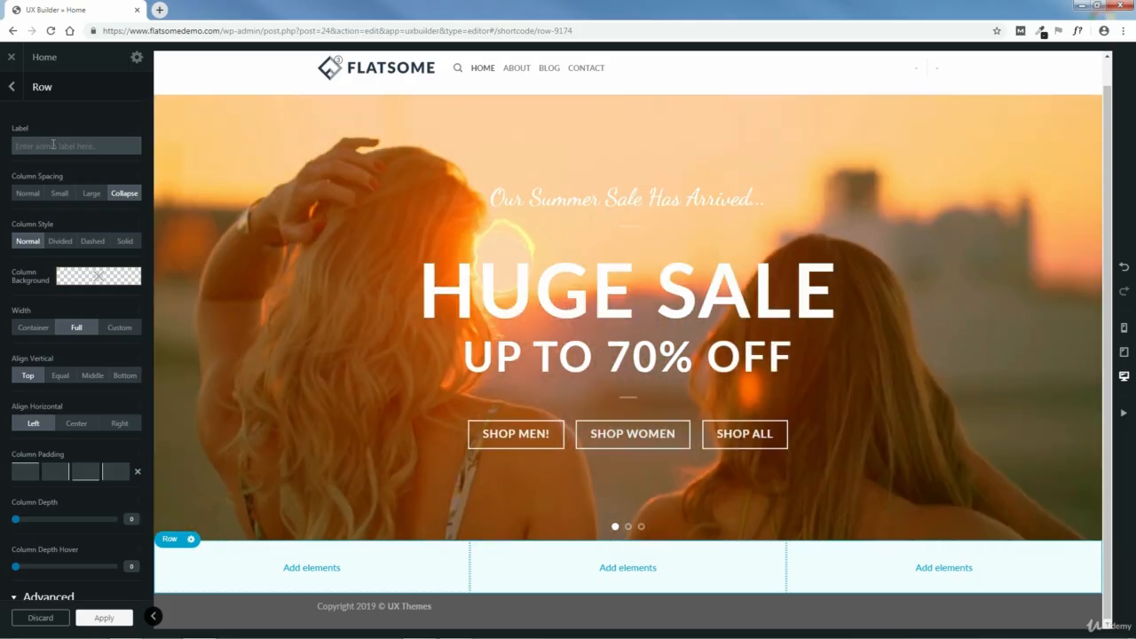
{"action": "type", "text": "Categori"}
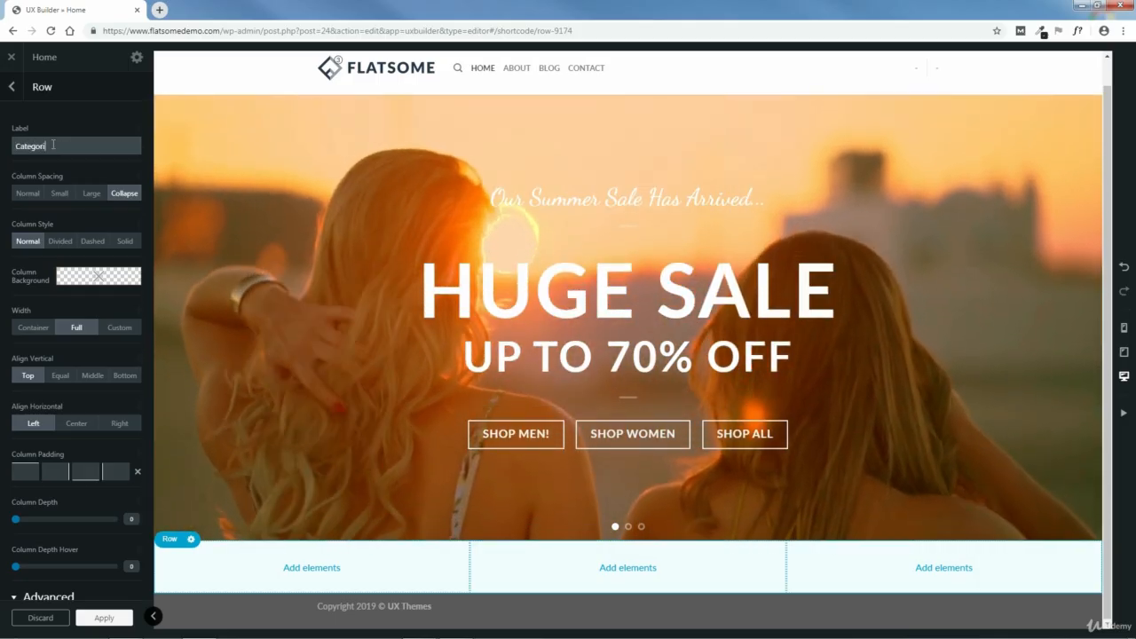
{"action": "type", "text": "es"}
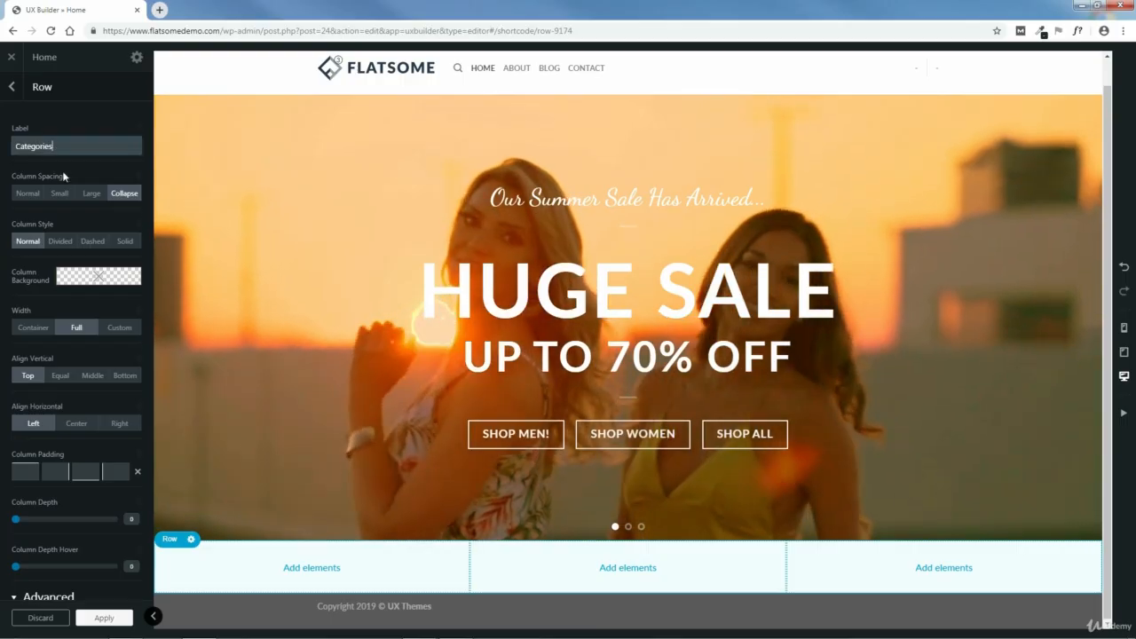
{"action": "left_click", "coordinate": [104, 617]}
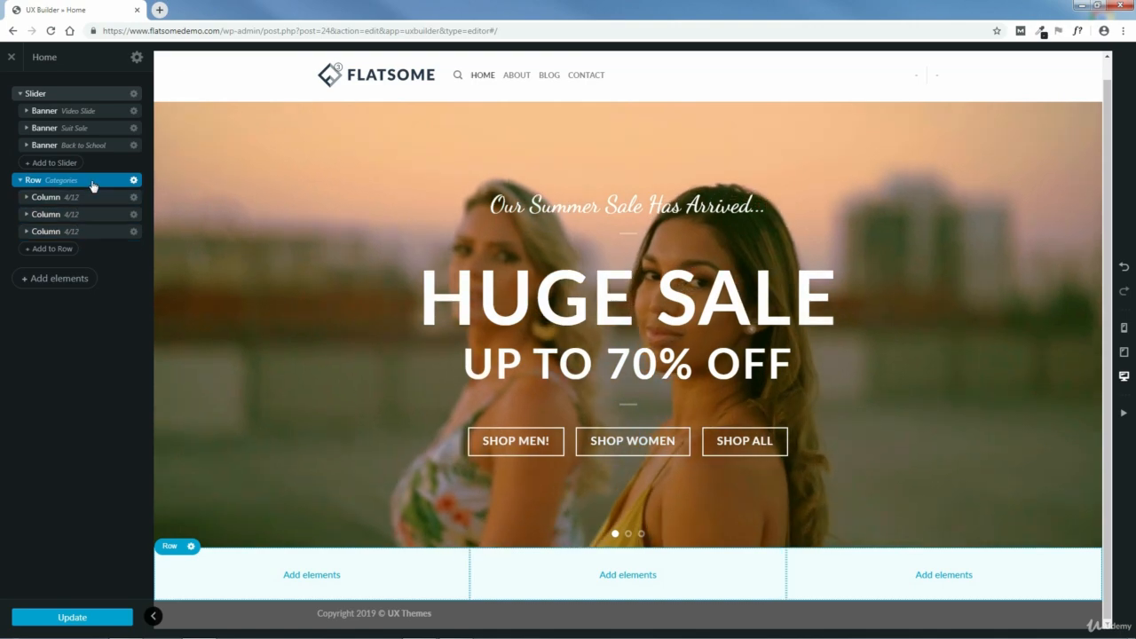
- Try the Large, Small and Normal column spacings on the Categories row, then restore Collapse
{"action": "left_click", "coordinate": [92, 184]}
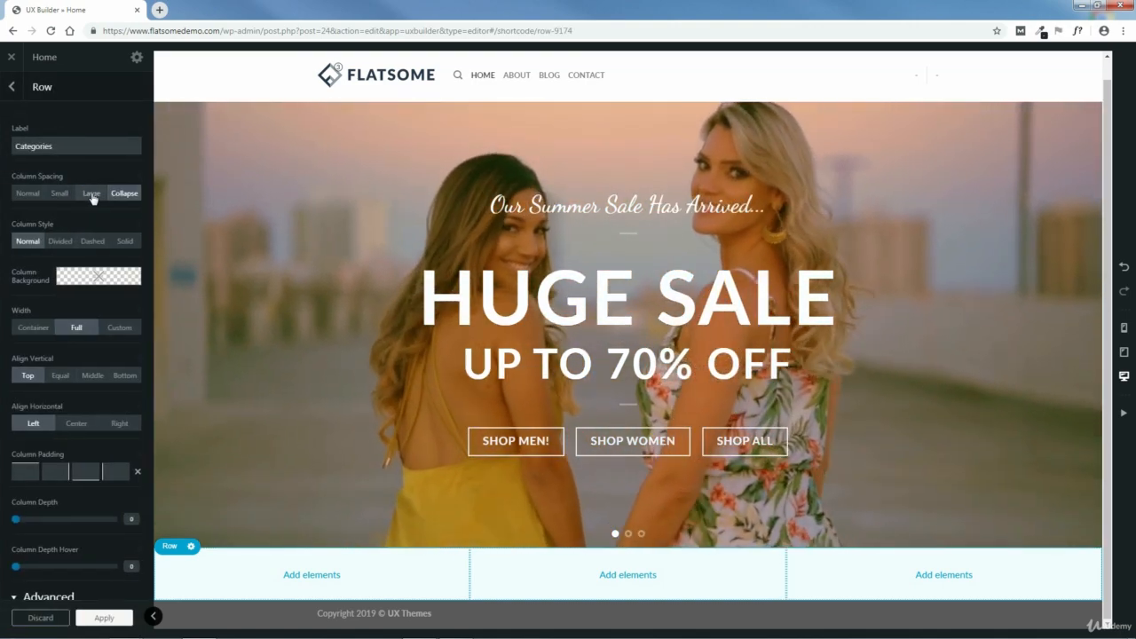
{"action": "left_click", "coordinate": [92, 194]}
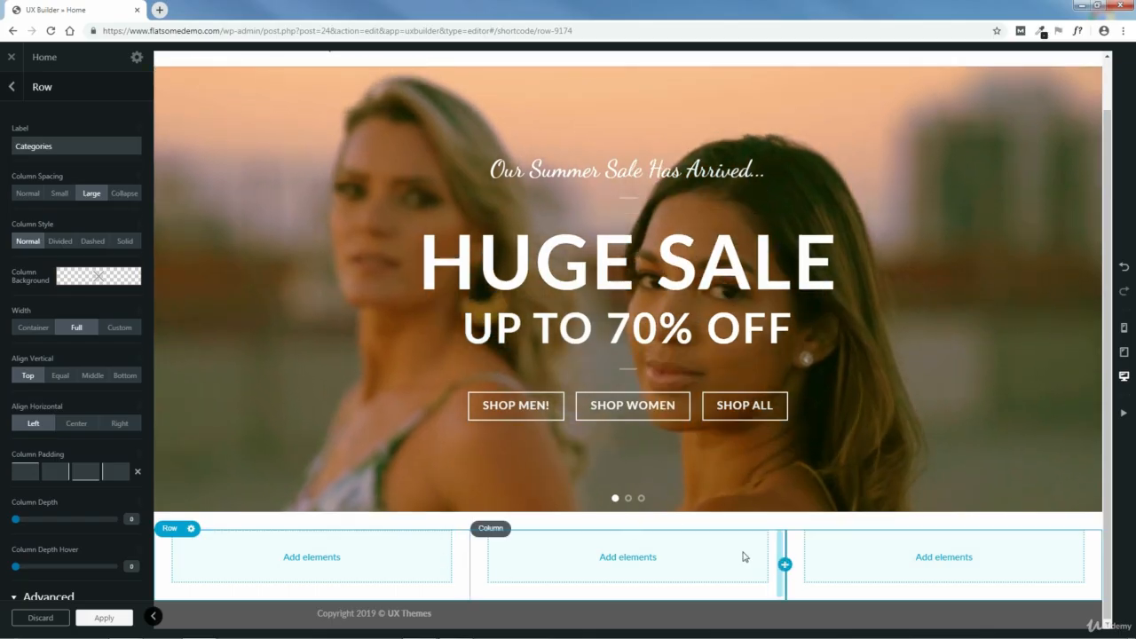
{"action": "left_click", "coordinate": [59, 194]}
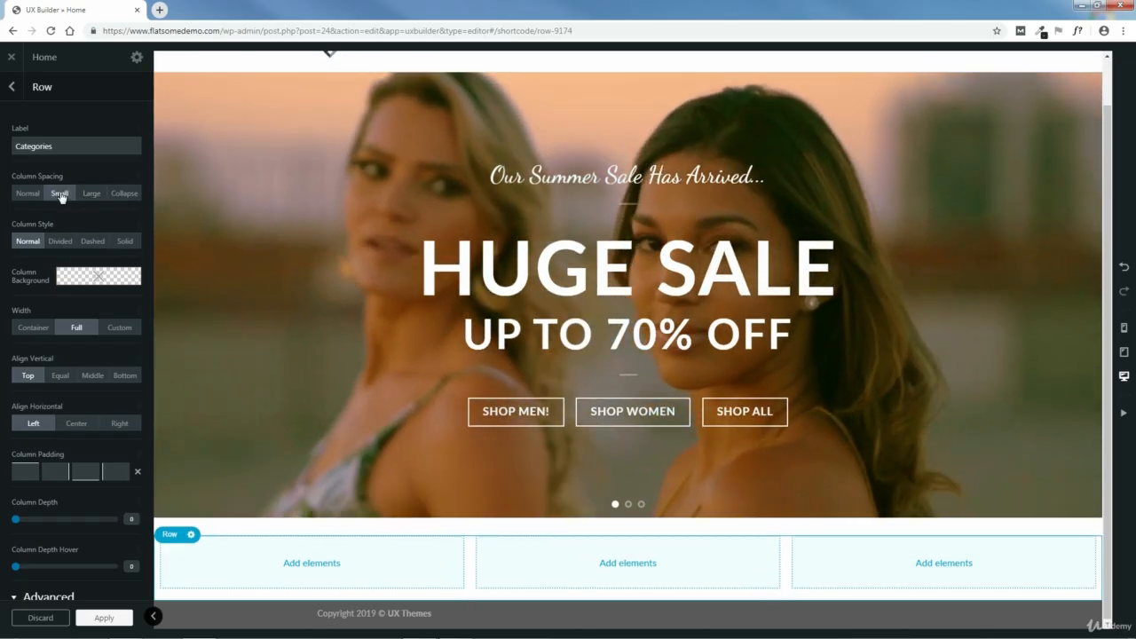
{"action": "left_click", "coordinate": [22, 193]}
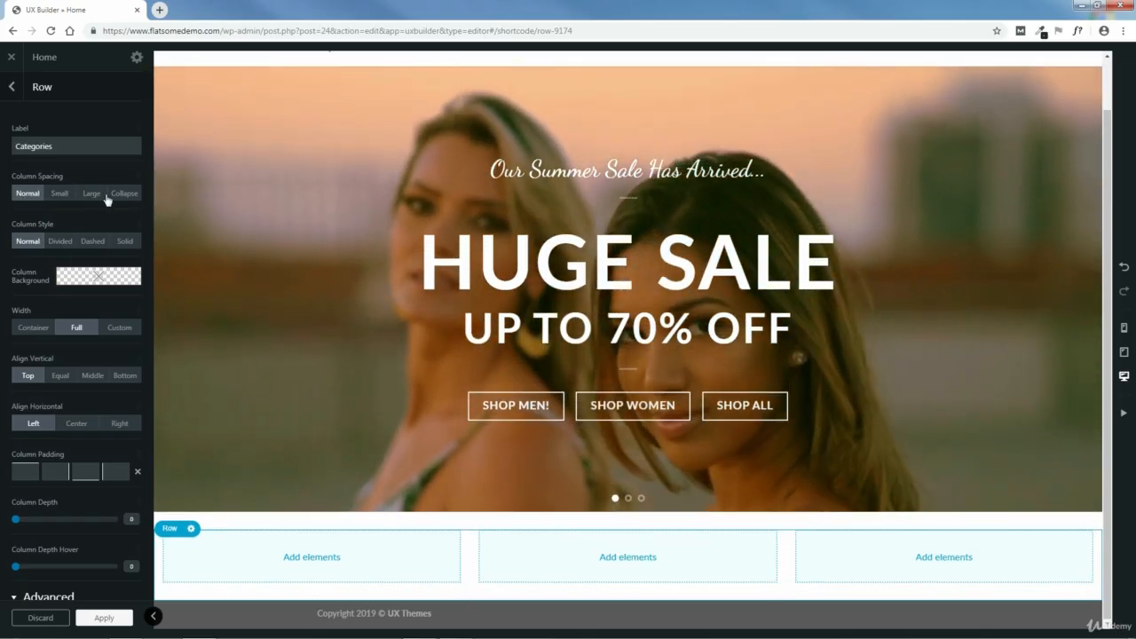
{"action": "left_click", "coordinate": [124, 196]}
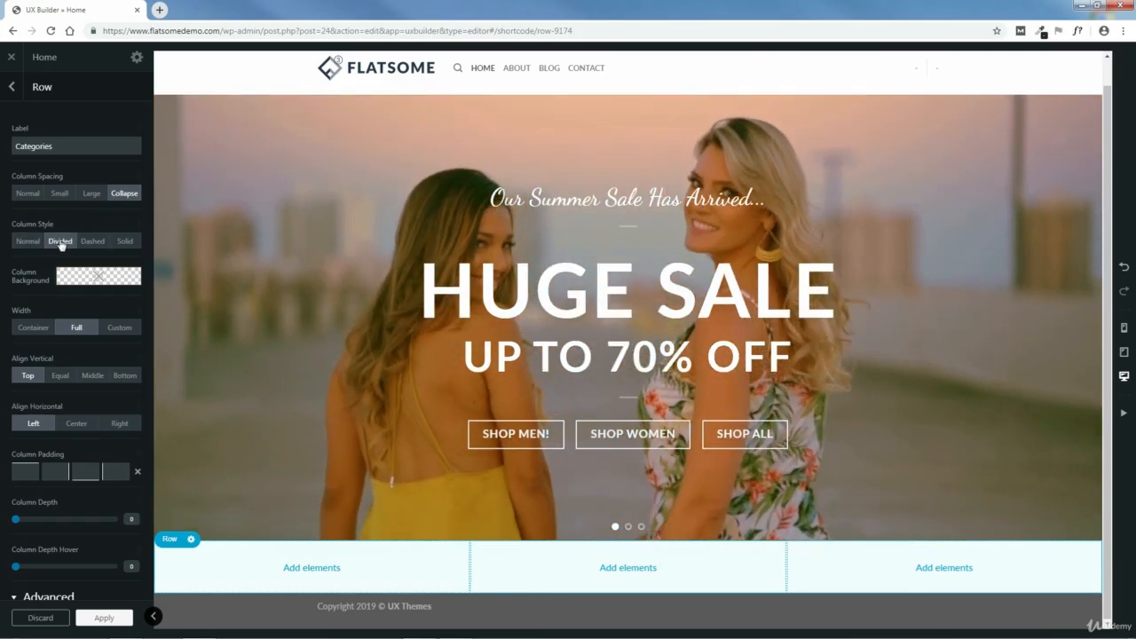
- Try the Divided, Dashed and Solid column styles on the Categories row, then restore Normal
{"action": "left_click", "coordinate": [61, 242]}
{"action": "left_click", "coordinate": [92, 241]}
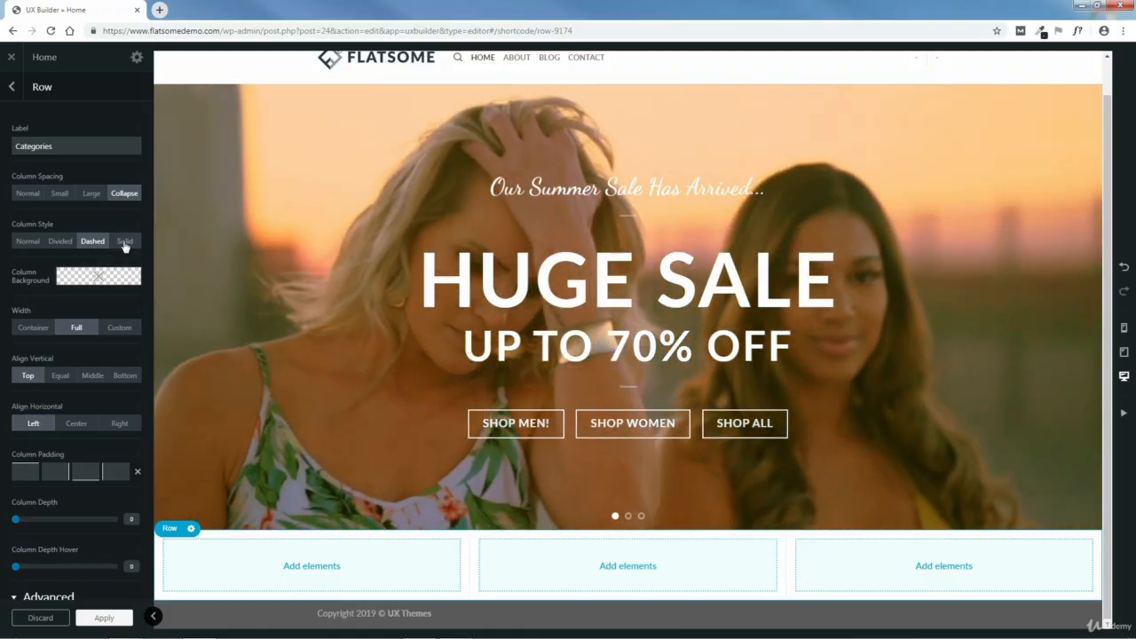
{"action": "left_click", "coordinate": [125, 242]}
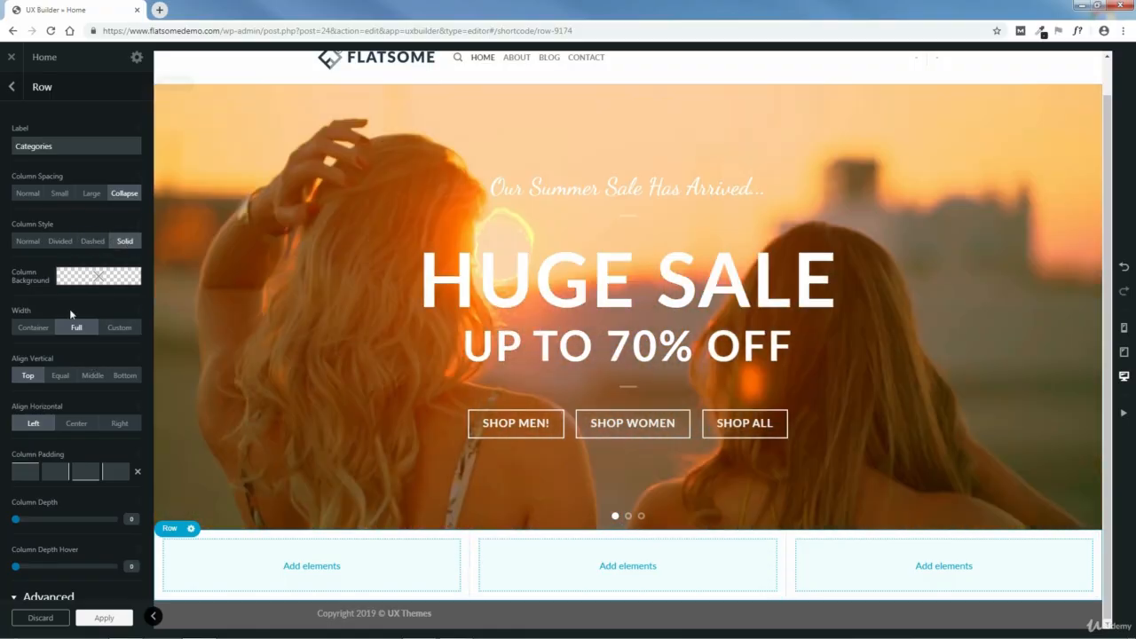
{"action": "left_click", "coordinate": [28, 240]}
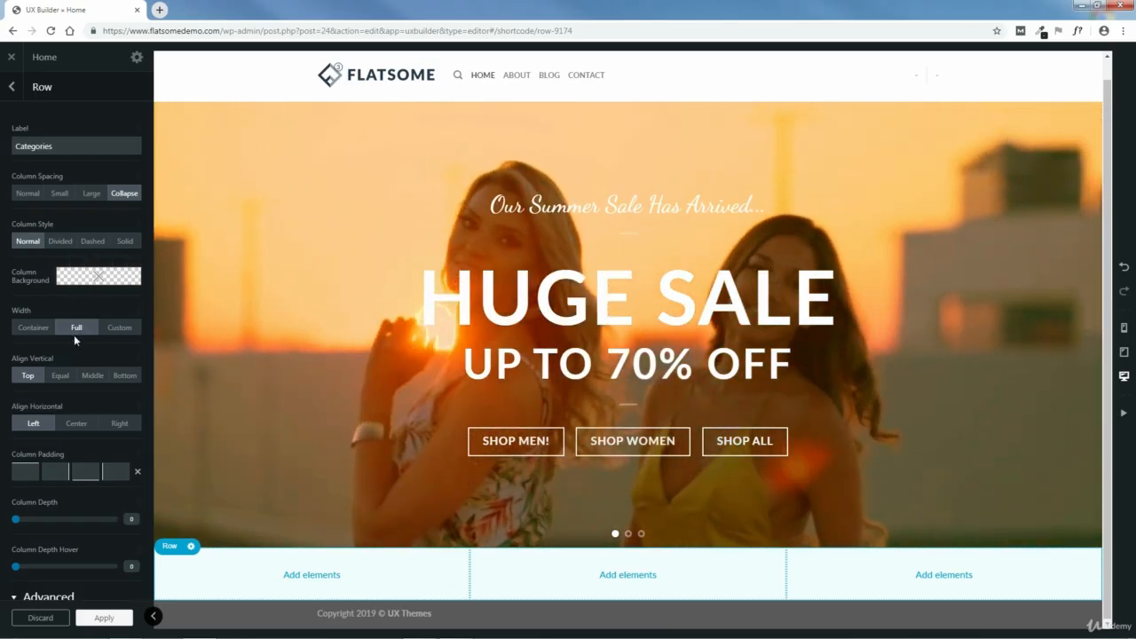
- Try the Container and Custom widths on the Categories row, then restore Full
{"action": "left_click", "coordinate": [33, 327]}
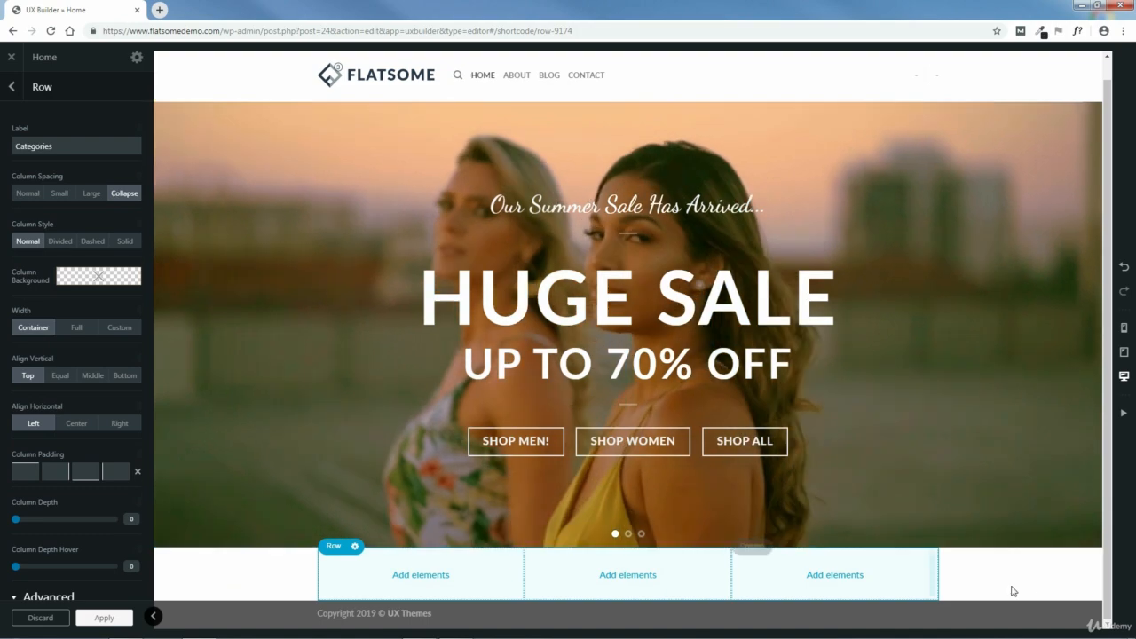
{"action": "left_click", "coordinate": [120, 330]}
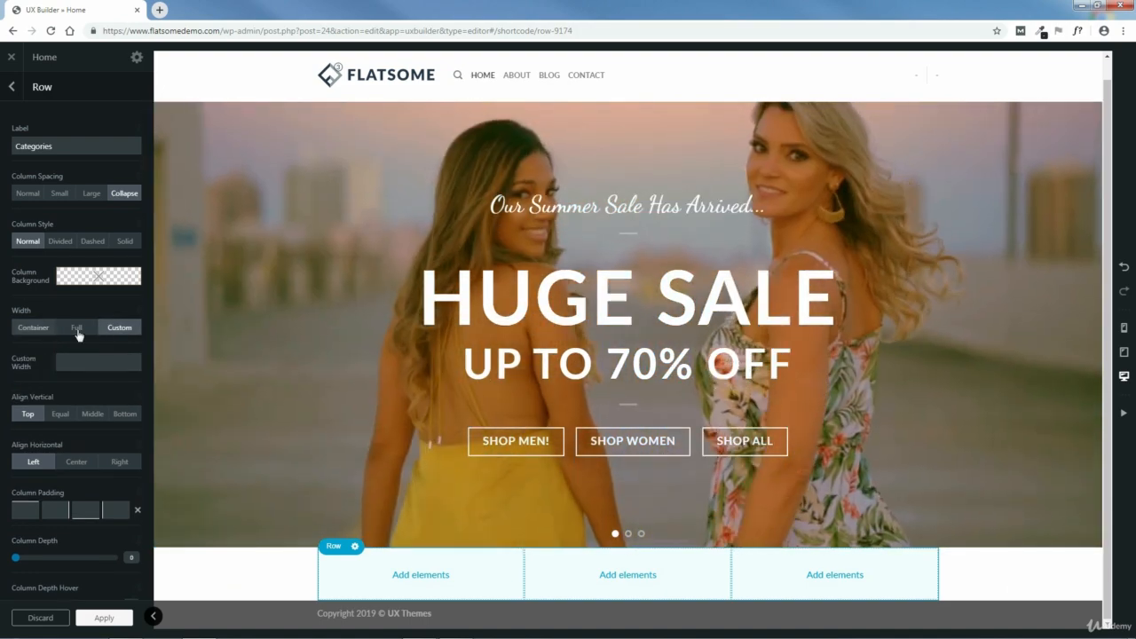
{"action": "left_click", "coordinate": [76, 327]}
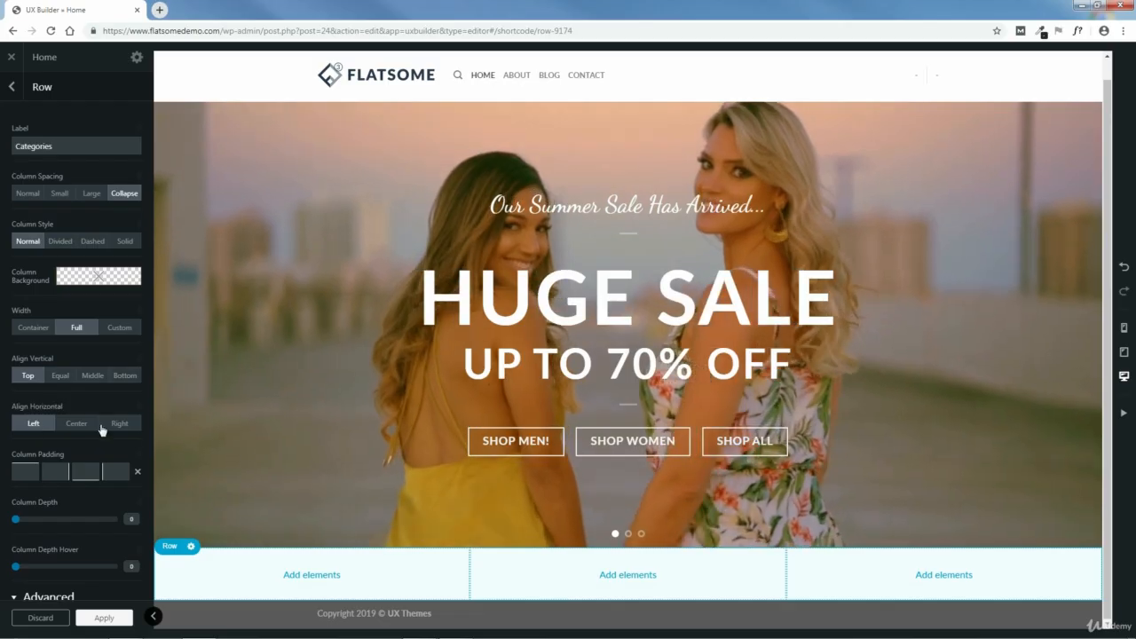
- Try the Equal, Middle and Bottom vertical alignments on the Categories row, restore Top and apply the row settings
{"action": "scroll", "coordinate": [134, 437], "scroll_direction": "down", "scroll_amount": 2}
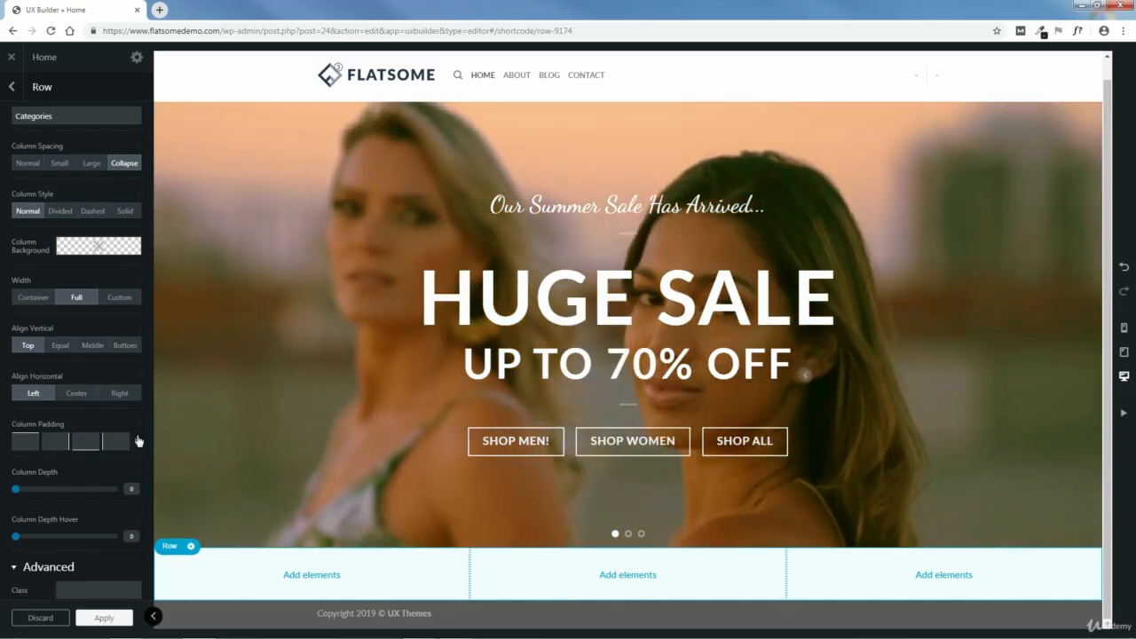
{"action": "scroll", "coordinate": [134, 433], "scroll_direction": "up", "scroll_amount": 2}
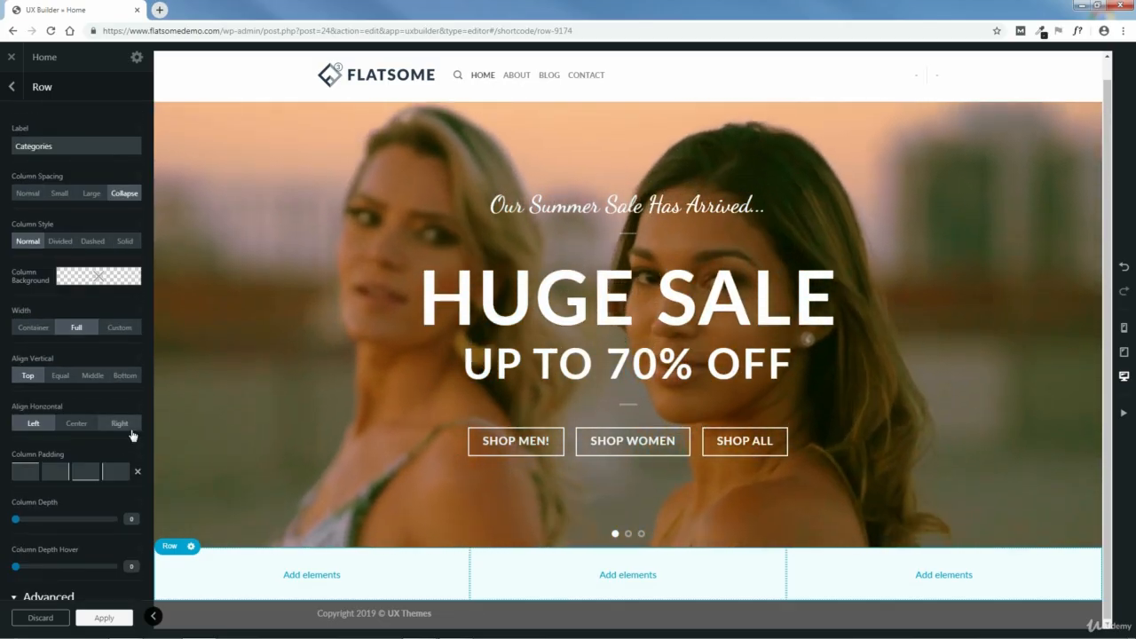
{"action": "left_click", "coordinate": [61, 377]}
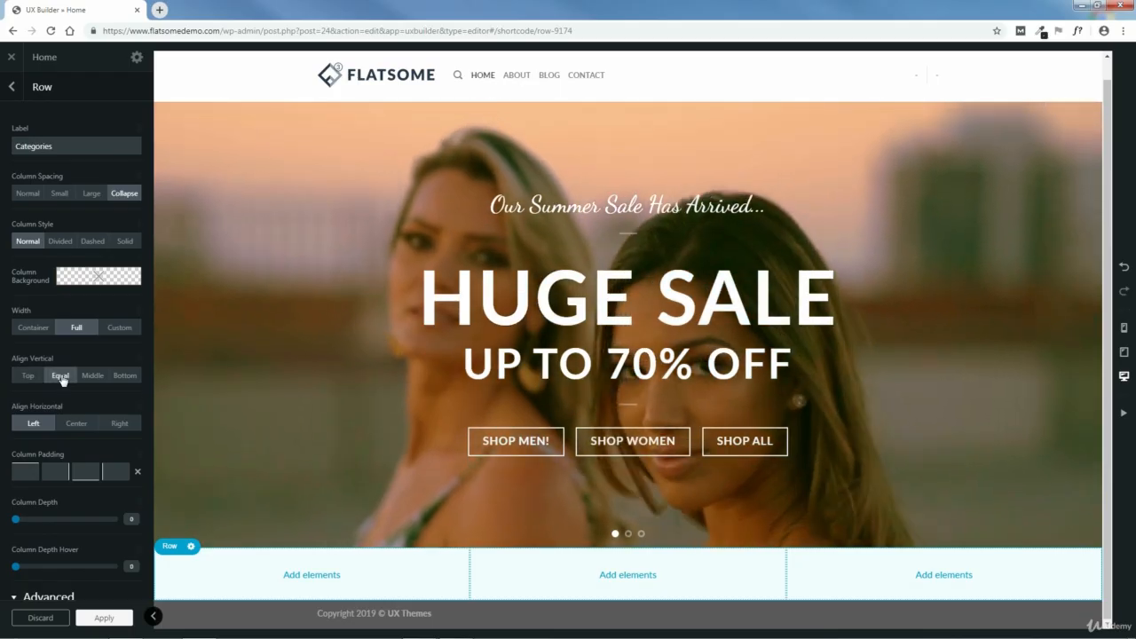
{"action": "left_click", "coordinate": [94, 377]}
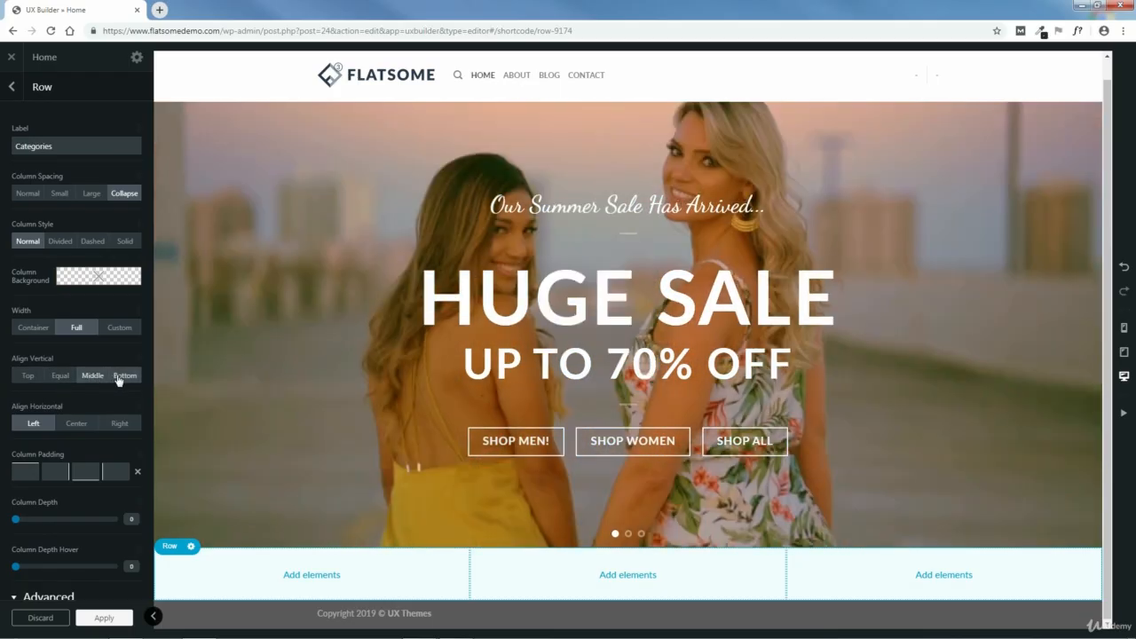
{"action": "left_click", "coordinate": [122, 376]}
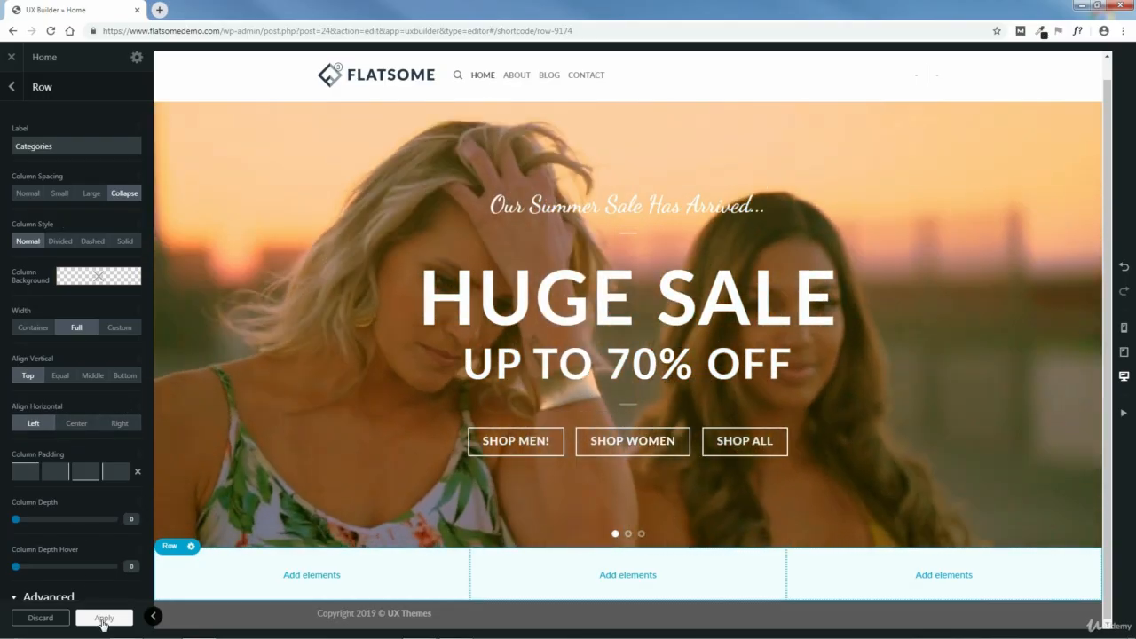
{"action": "left_click", "coordinate": [102, 617]}
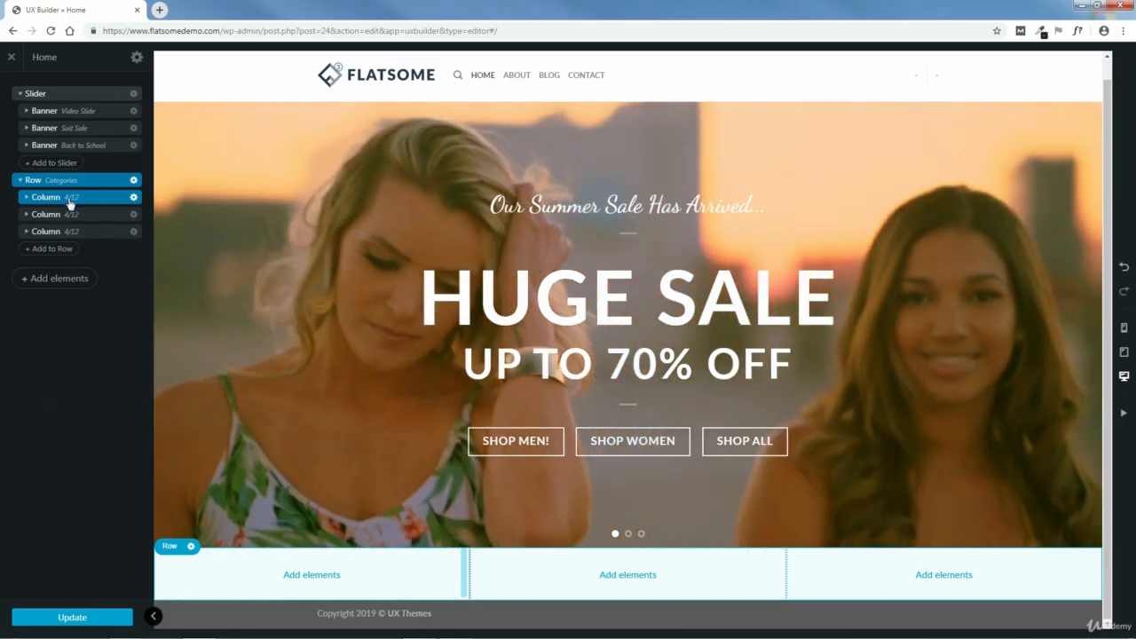
- Try widths of 12 and 6 on the first column of the Categories row, then restore 4
{"action": "left_click", "coordinate": [70, 199]}
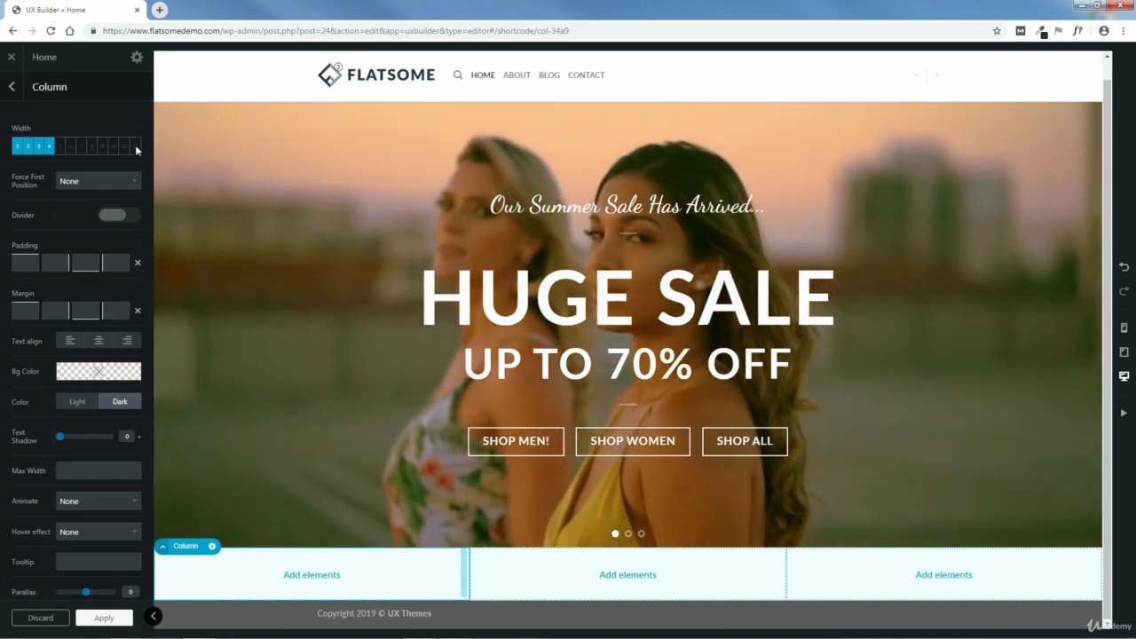
{"action": "left_click", "coordinate": [135, 145]}
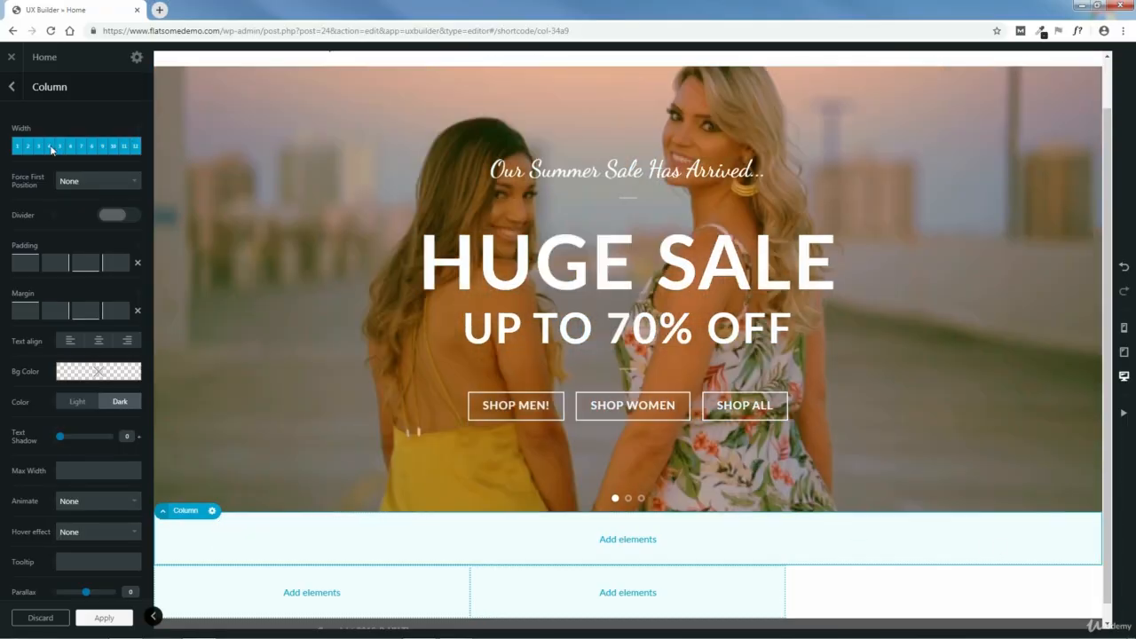
{"action": "left_click", "coordinate": [50, 146]}
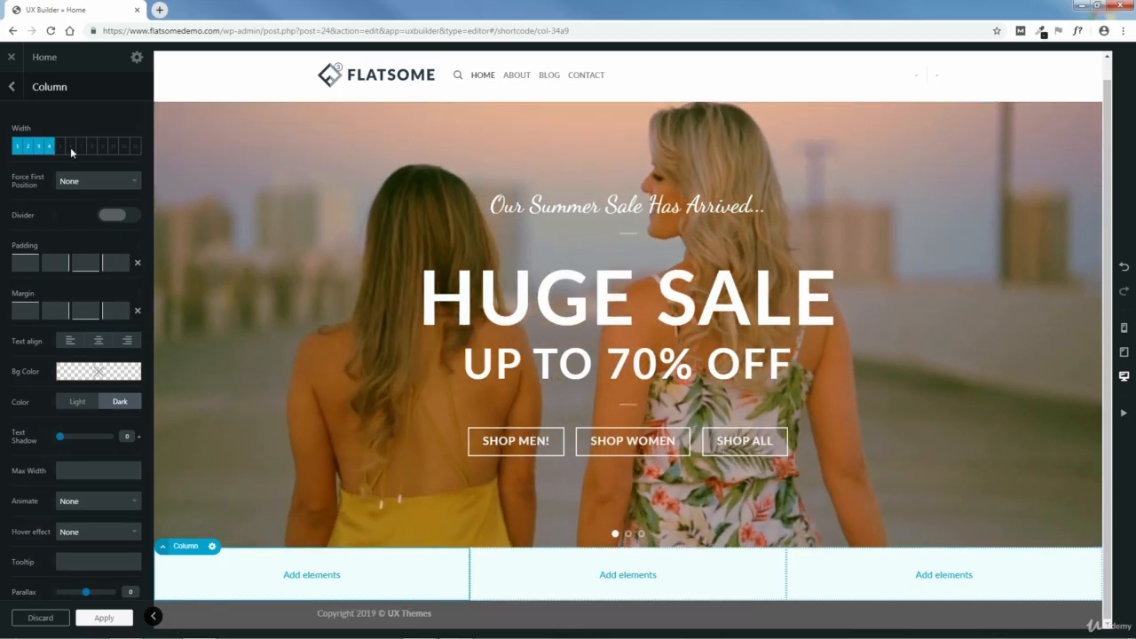
{"action": "left_click", "coordinate": [70, 146]}
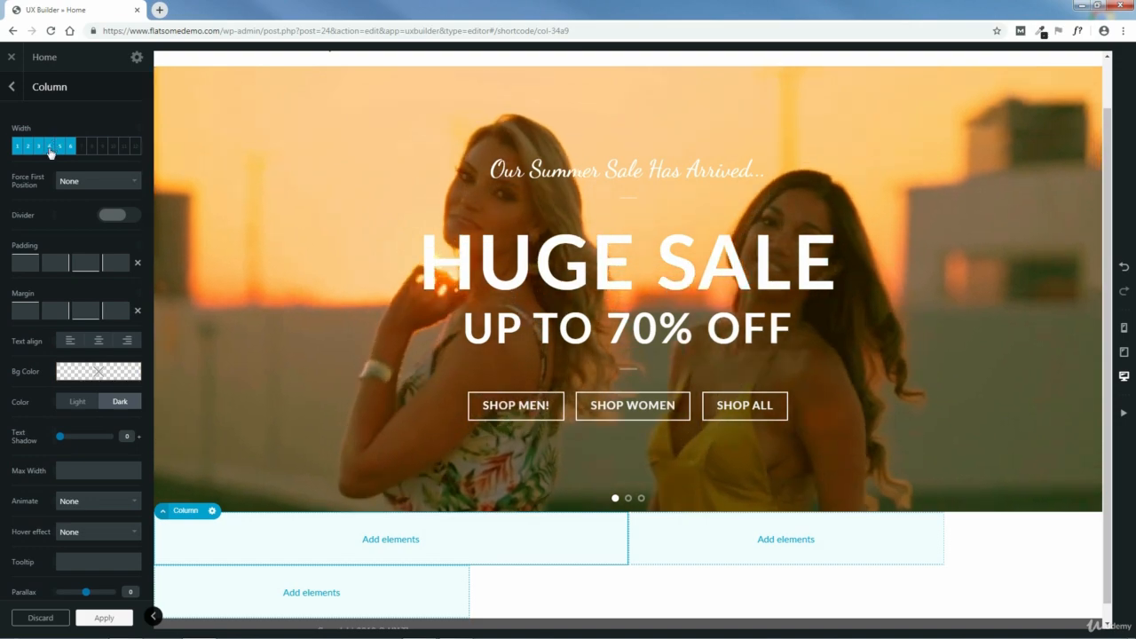
{"action": "left_click", "coordinate": [48, 147]}
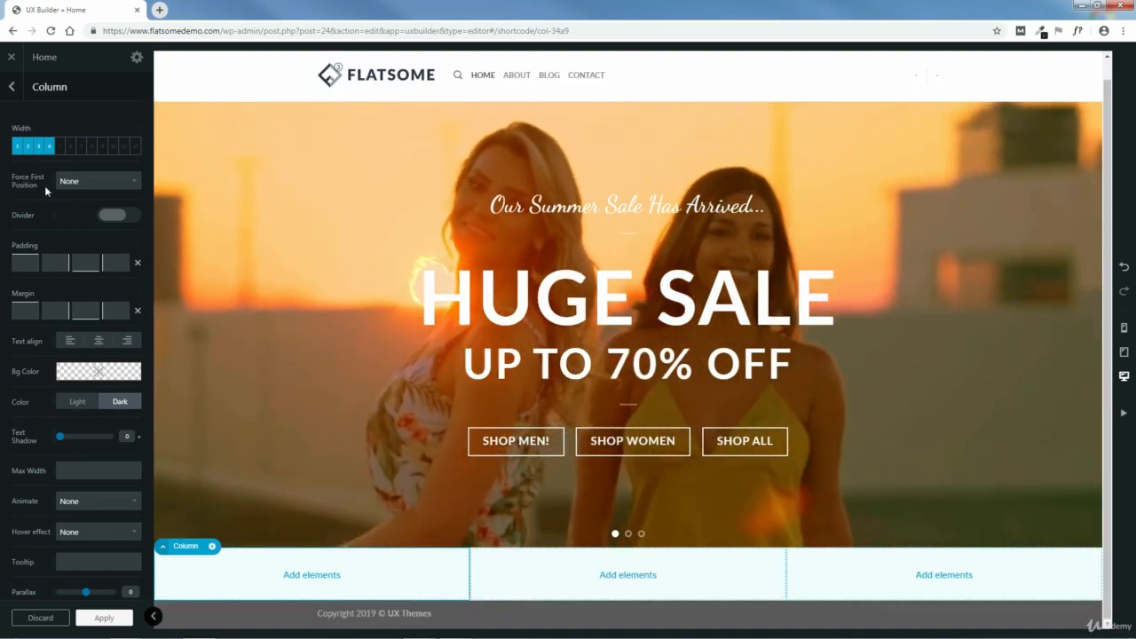
- Try the divider on the first column, turn it off again and apply the column settings
{"action": "left_click", "coordinate": [108, 216]}
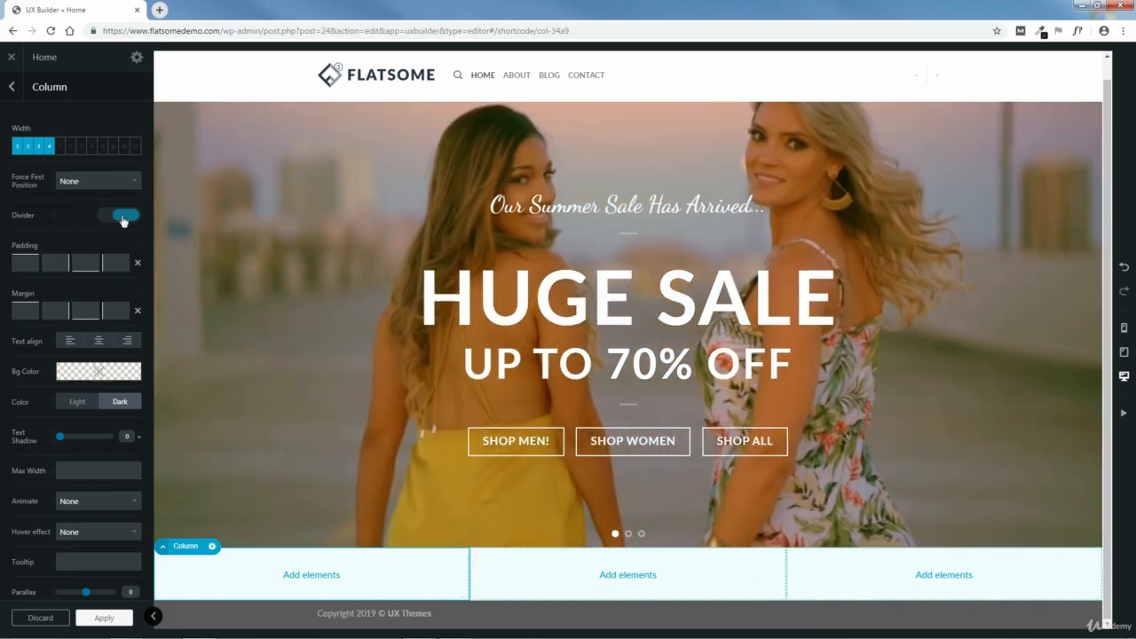
{"action": "left_click", "coordinate": [123, 214]}
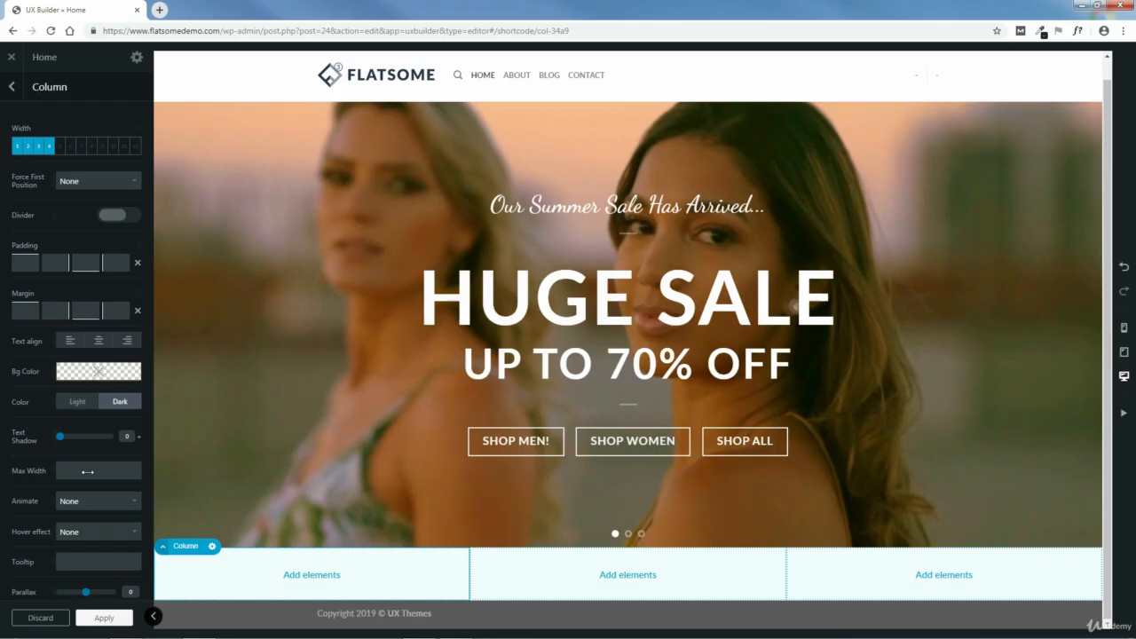
{"action": "mouse_move", "coordinate": [98, 360]}
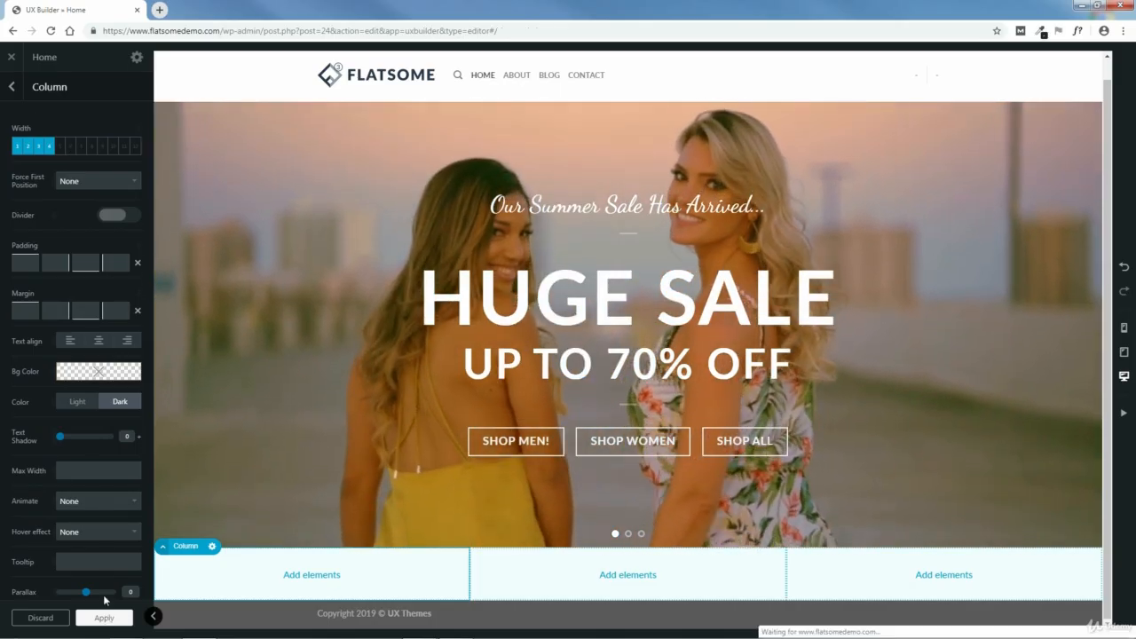
{"action": "left_click", "coordinate": [104, 616]}
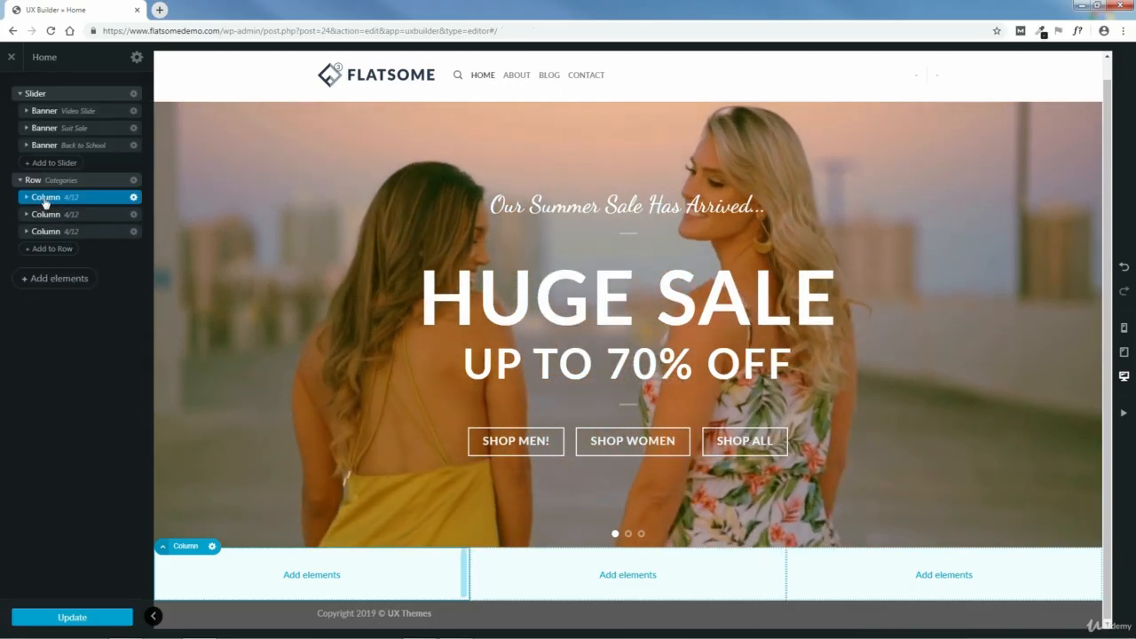
- Add a Banner element with the Simple Center preset to the first column of the Categories row
{"action": "left_click", "coordinate": [28, 198]}
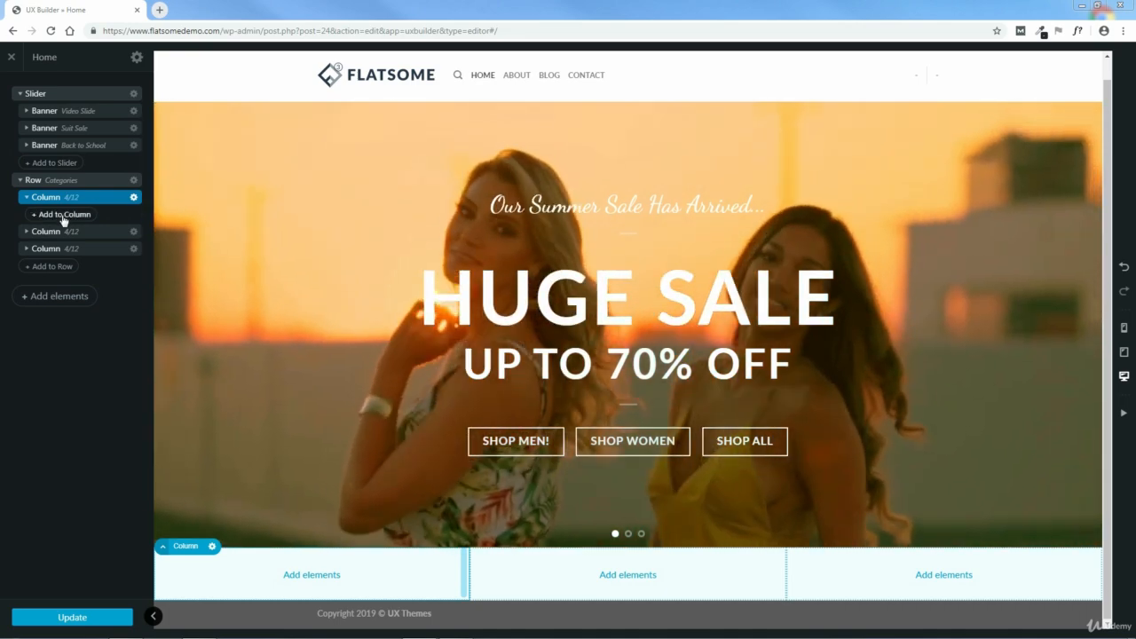
{"action": "left_click", "coordinate": [63, 219]}
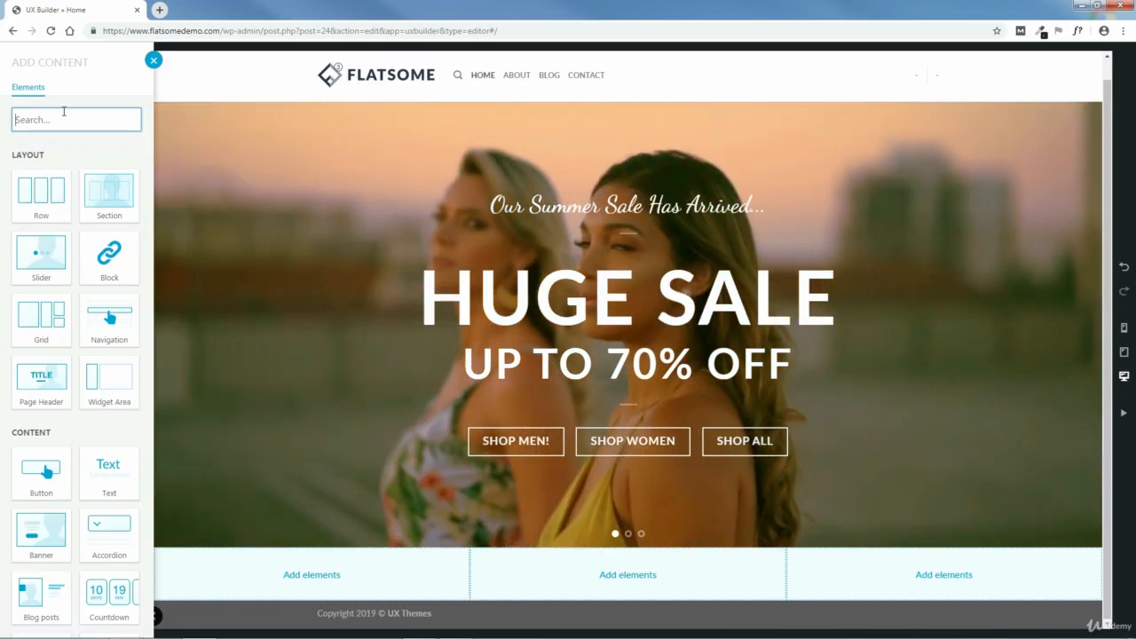
{"action": "type", "text": "bann"}
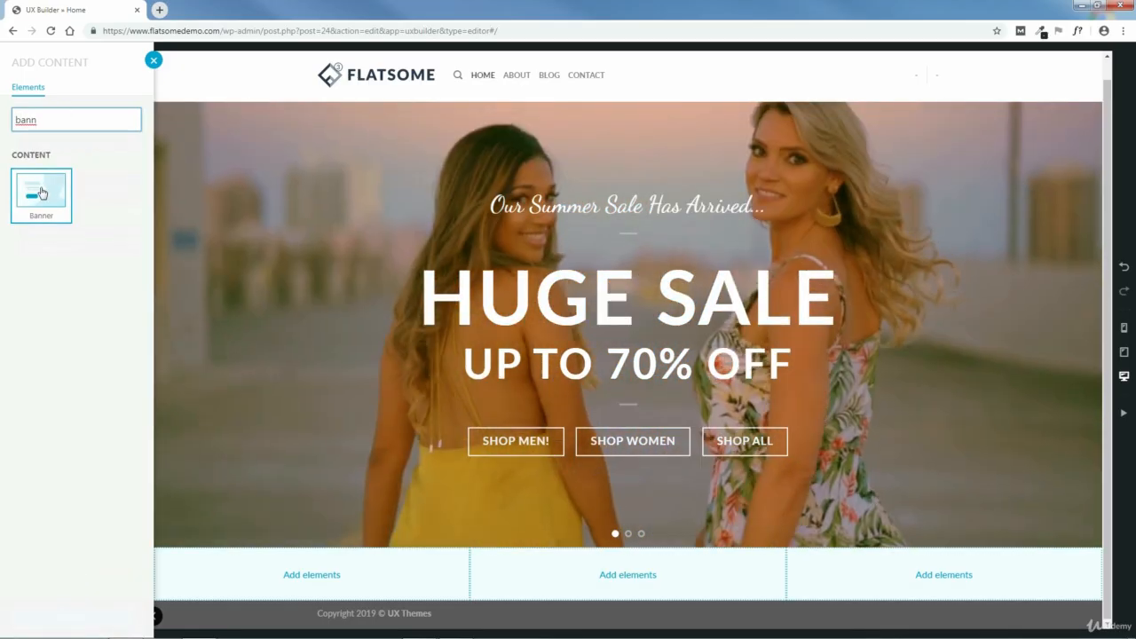
{"action": "left_click", "coordinate": [41, 190]}
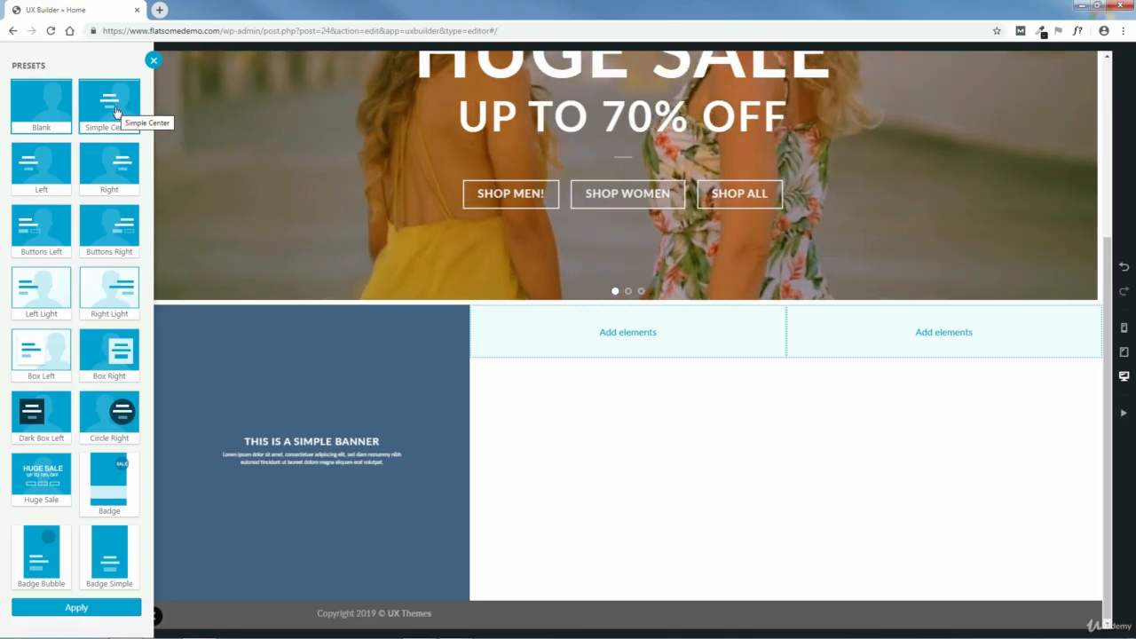
{"action": "left_click", "coordinate": [116, 110]}
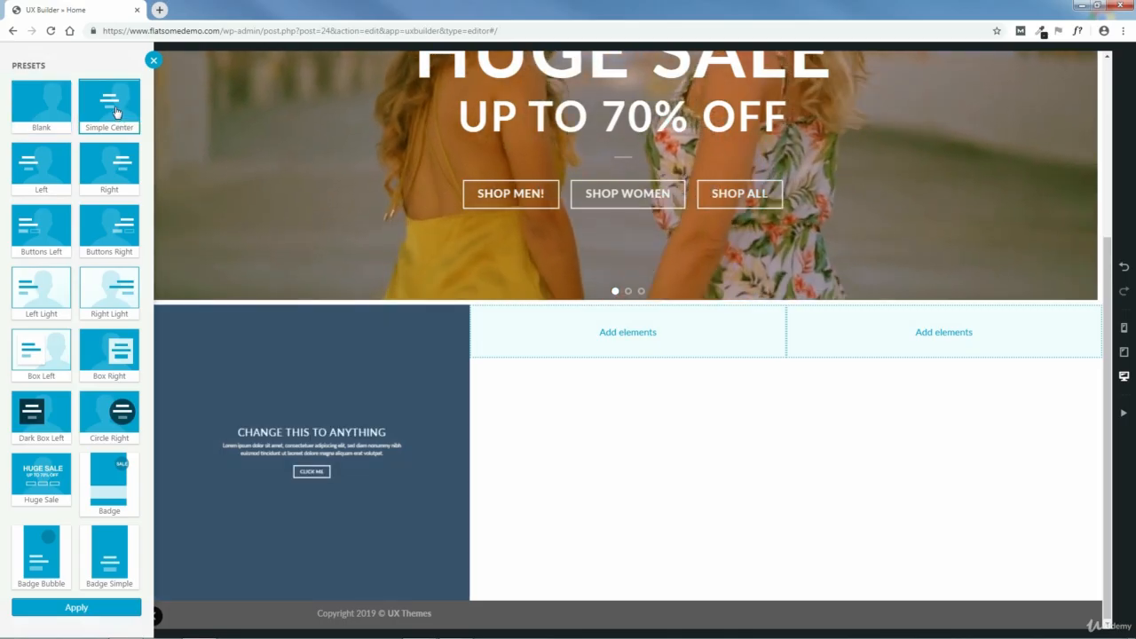
{"action": "left_click", "coordinate": [76, 608]}
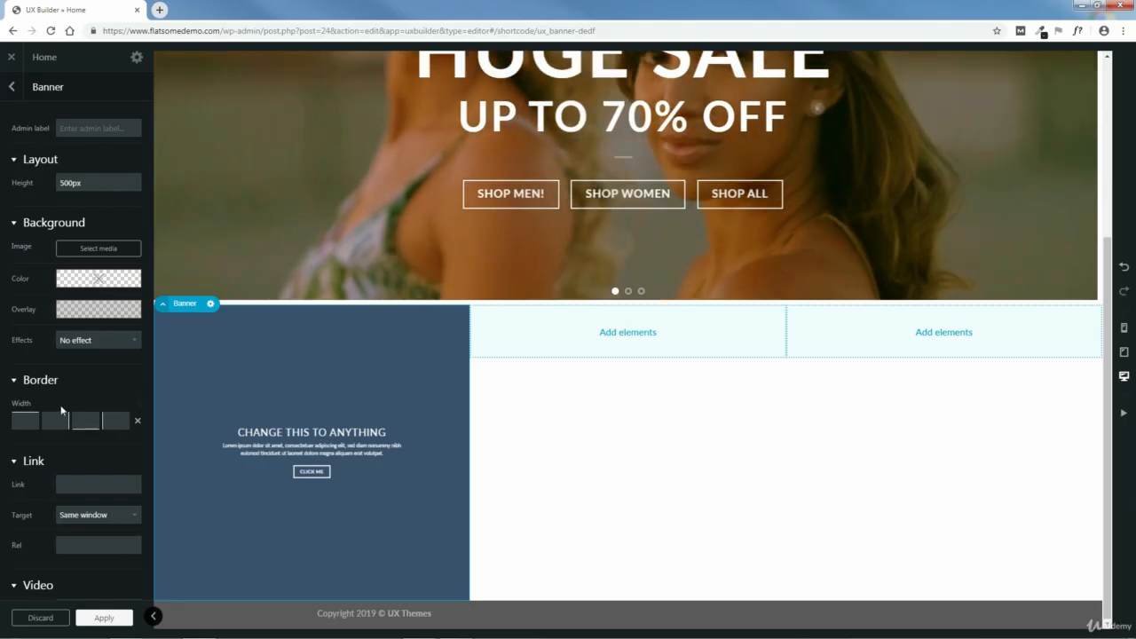
- Show the slider's Suit Sale slide, then reopen the new banner's settings and label it Women's Clothing
{"action": "scroll", "coordinate": [1113, 306], "scroll_direction": "up", "scroll_amount": 3}
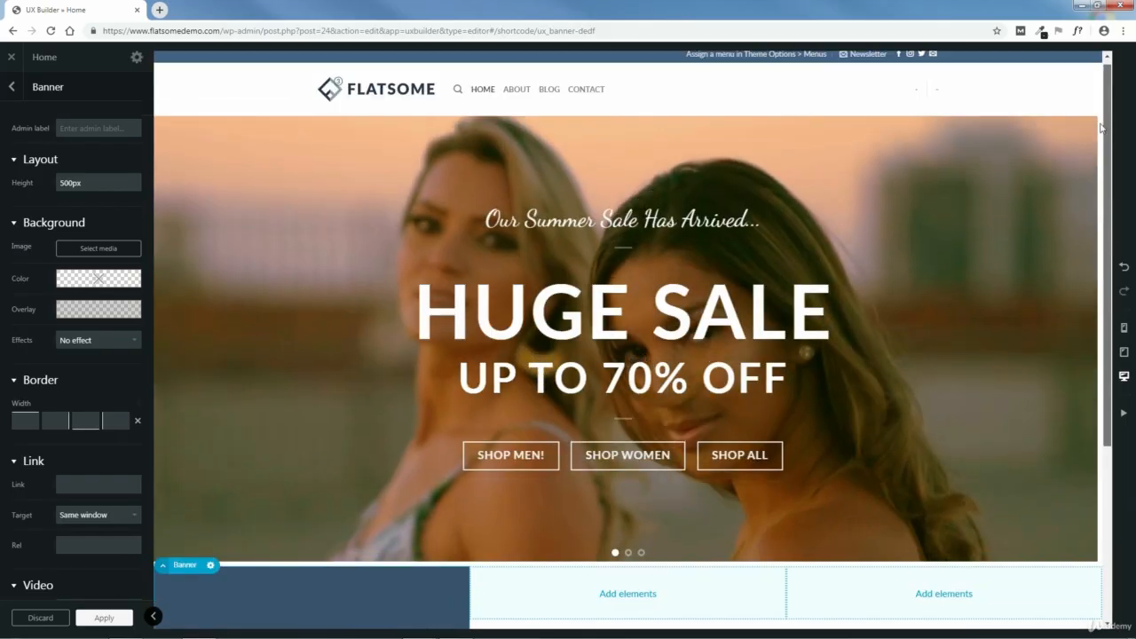
{"action": "left_click", "coordinate": [1072, 342]}
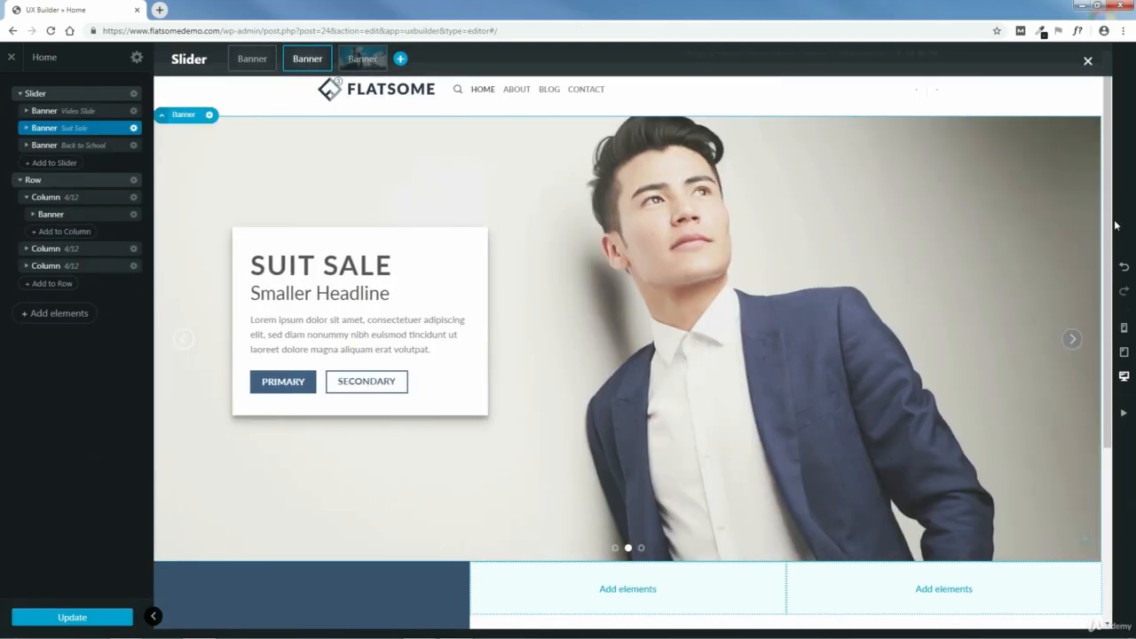
{"action": "scroll", "coordinate": [1117, 353], "scroll_direction": "down", "scroll_amount": 3}
{"action": "scroll", "coordinate": [1109, 373], "scroll_direction": "down", "scroll_amount": 1}
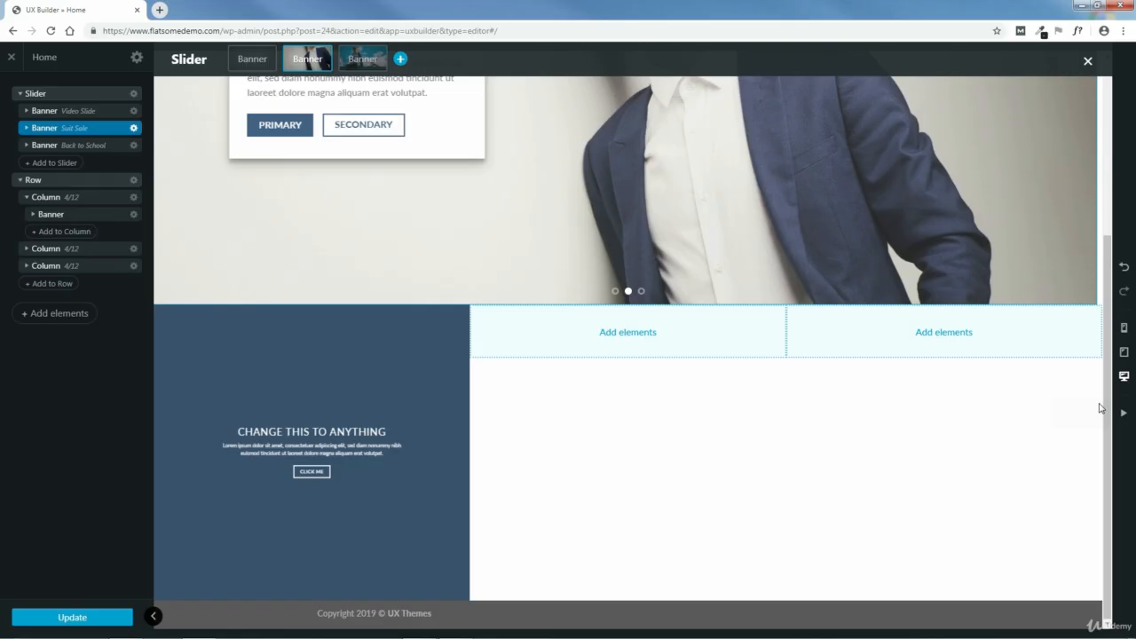
{"action": "left_click", "coordinate": [241, 373]}
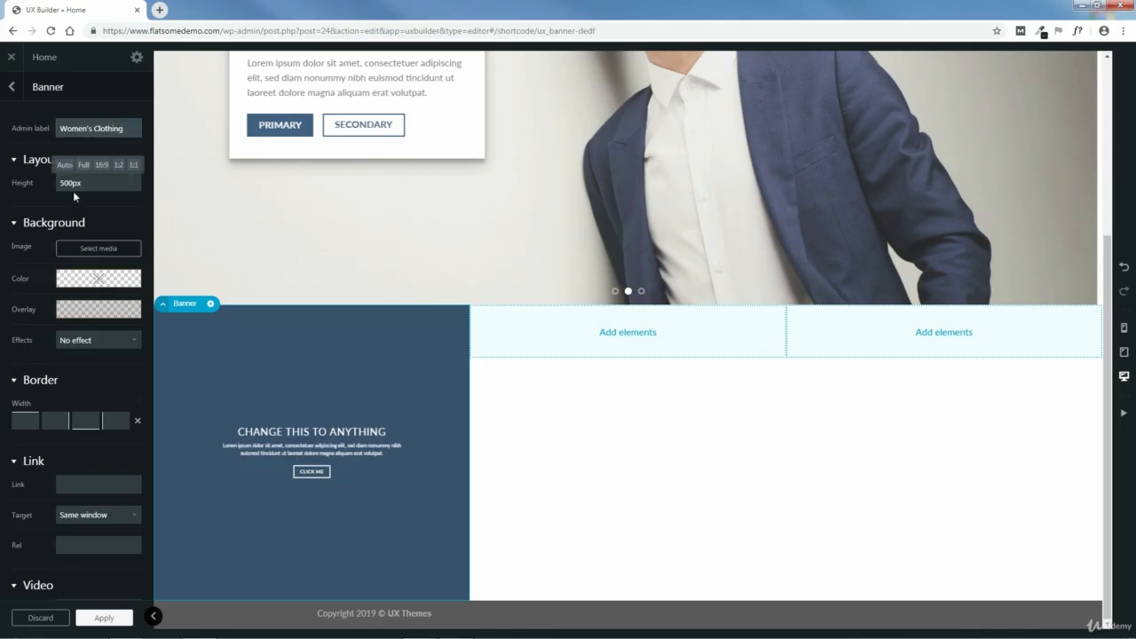
- Upload girl-1828536_640.jpg from the 2-CATEGORY BLOCK folder and use it as the Women's Clothing banner's background image
{"action": "left_click", "coordinate": [99, 249]}
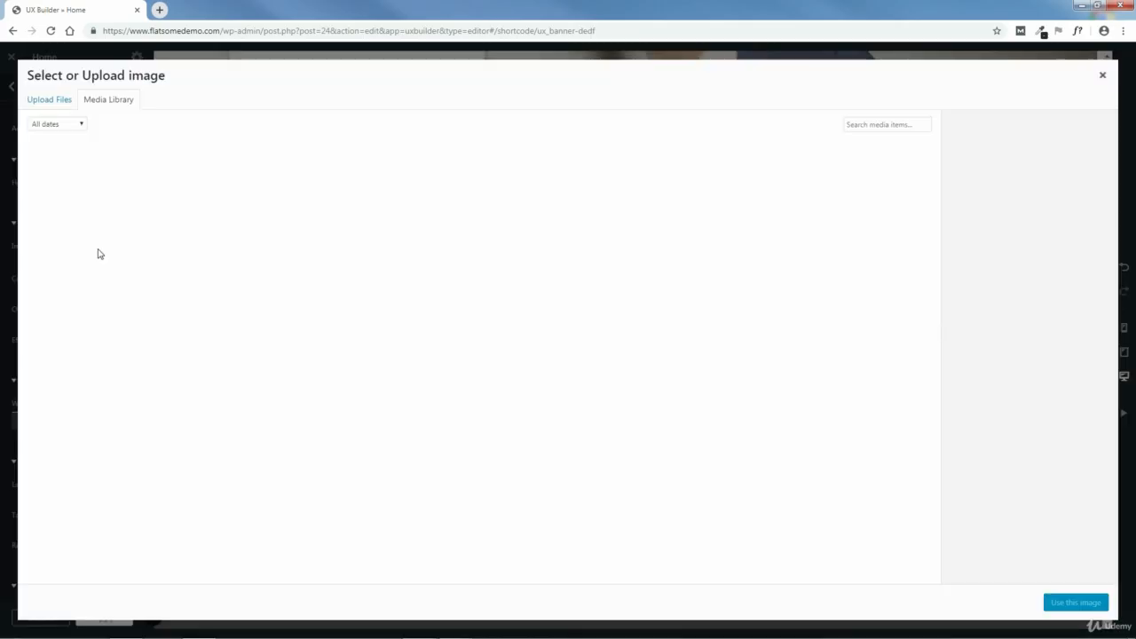
{"action": "left_click", "coordinate": [52, 101]}
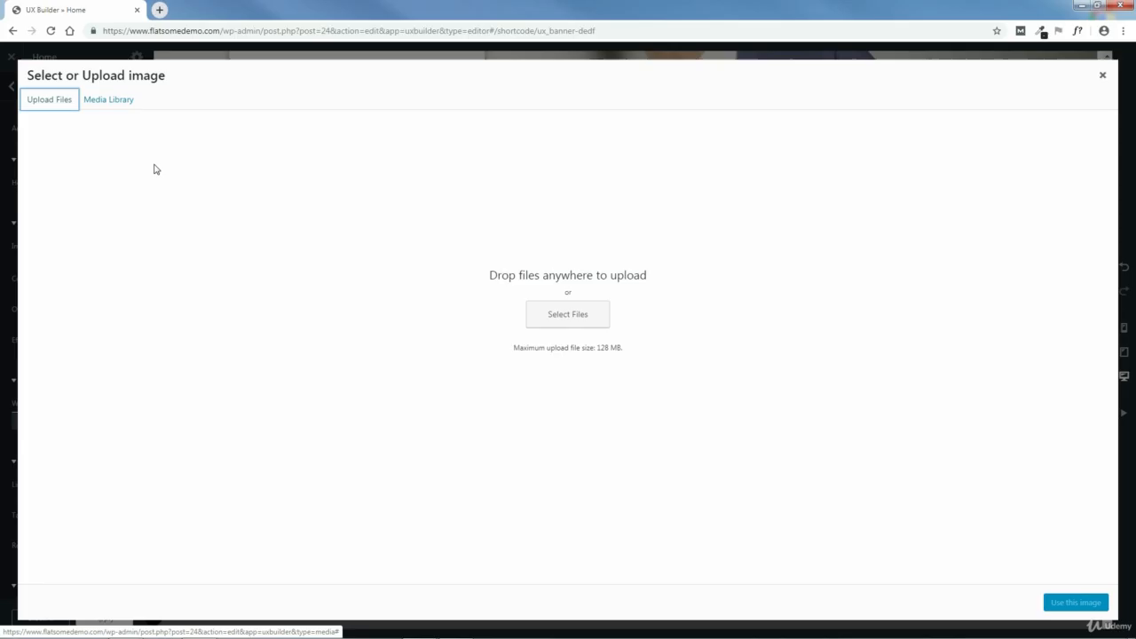
{"action": "left_click", "coordinate": [568, 316]}
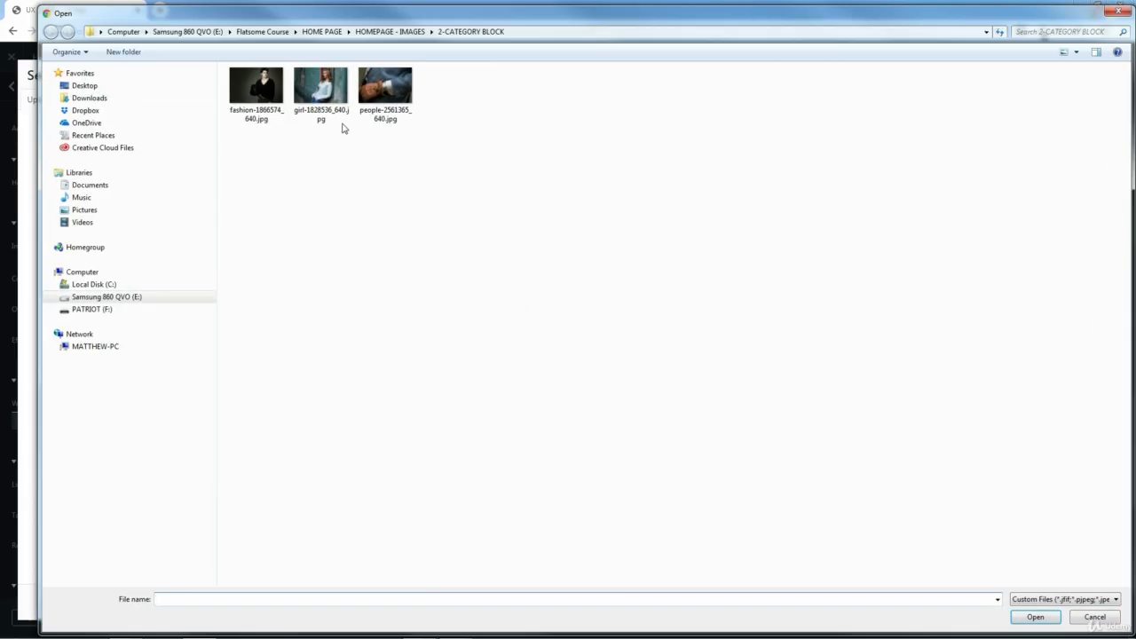
{"action": "left_click", "coordinate": [1035, 617]}
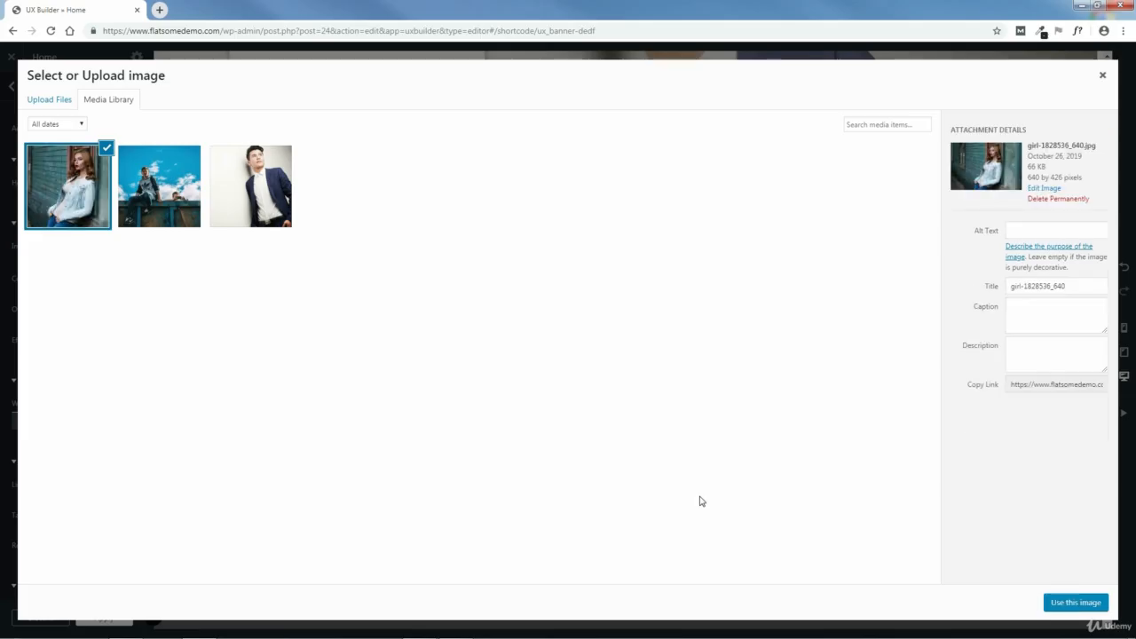
{"action": "left_click", "coordinate": [1075, 602]}
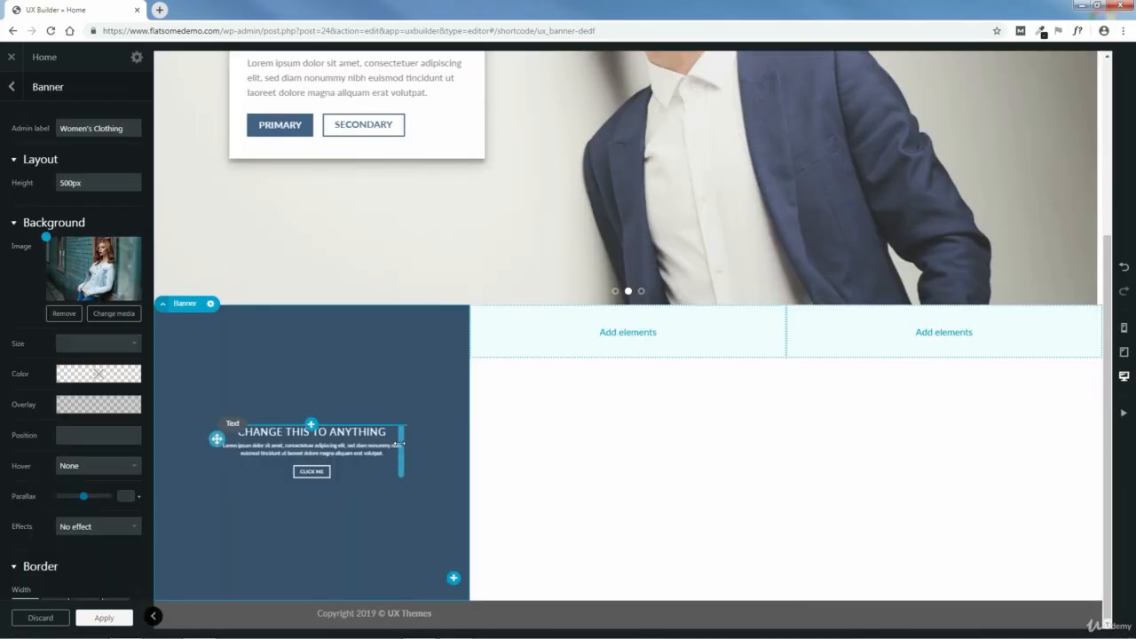
- Try the 16:9 height preset on the Women's Clothing banner, then set its height to 65%
{"action": "mouse_move", "coordinate": [69, 178]}
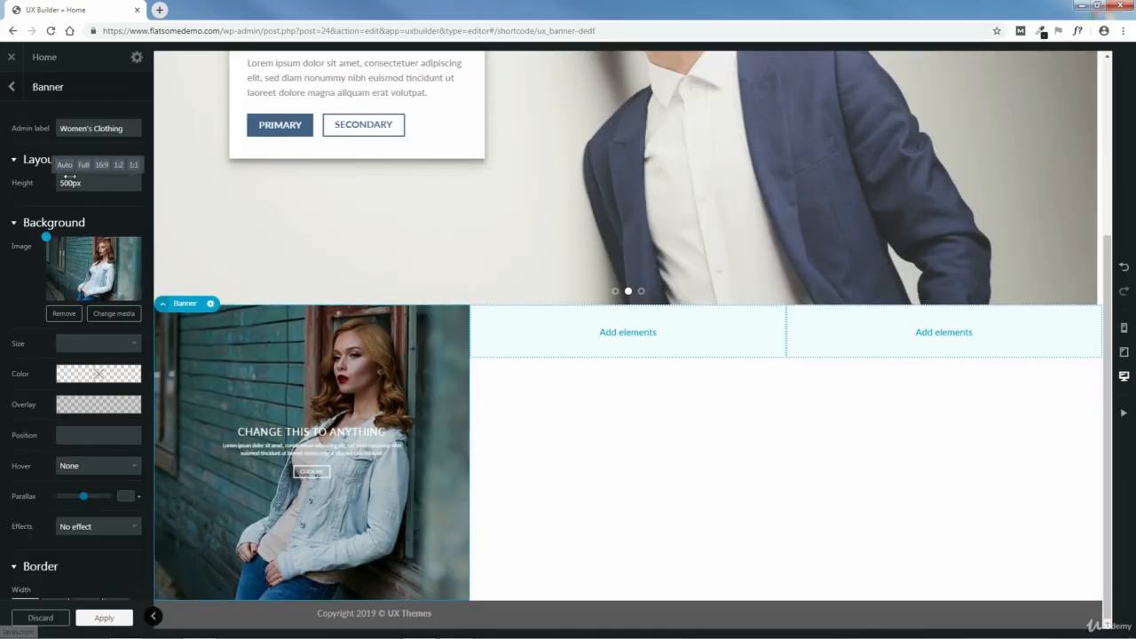
{"action": "left_click", "coordinate": [101, 166]}
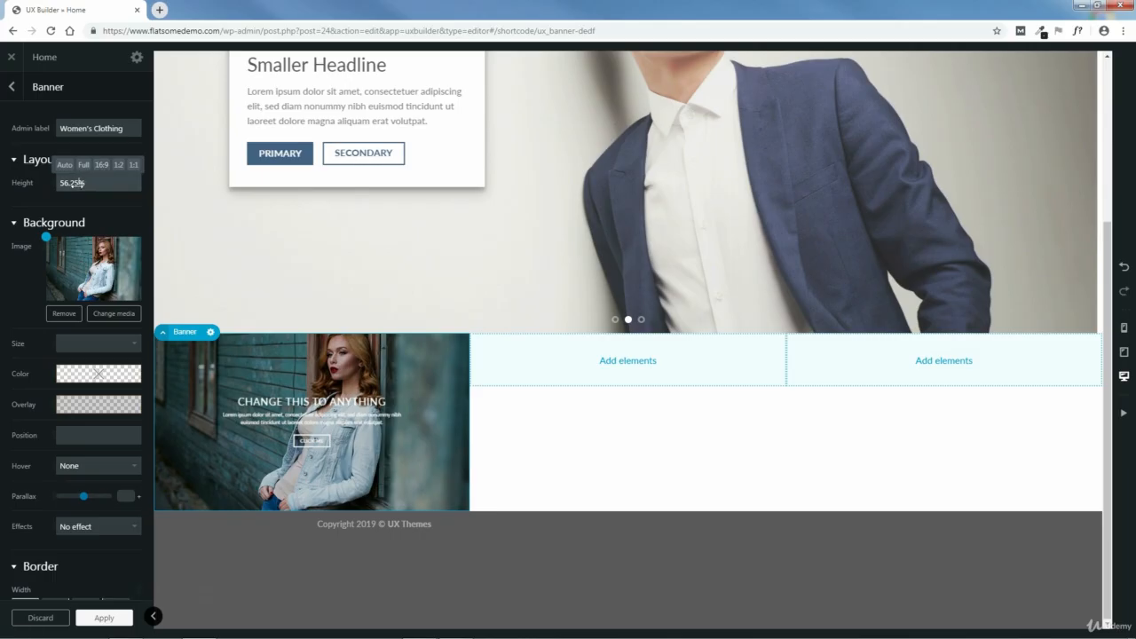
{"action": "left_click_drag", "start_coordinate": [75, 183], "coordinate": [85, 183]}
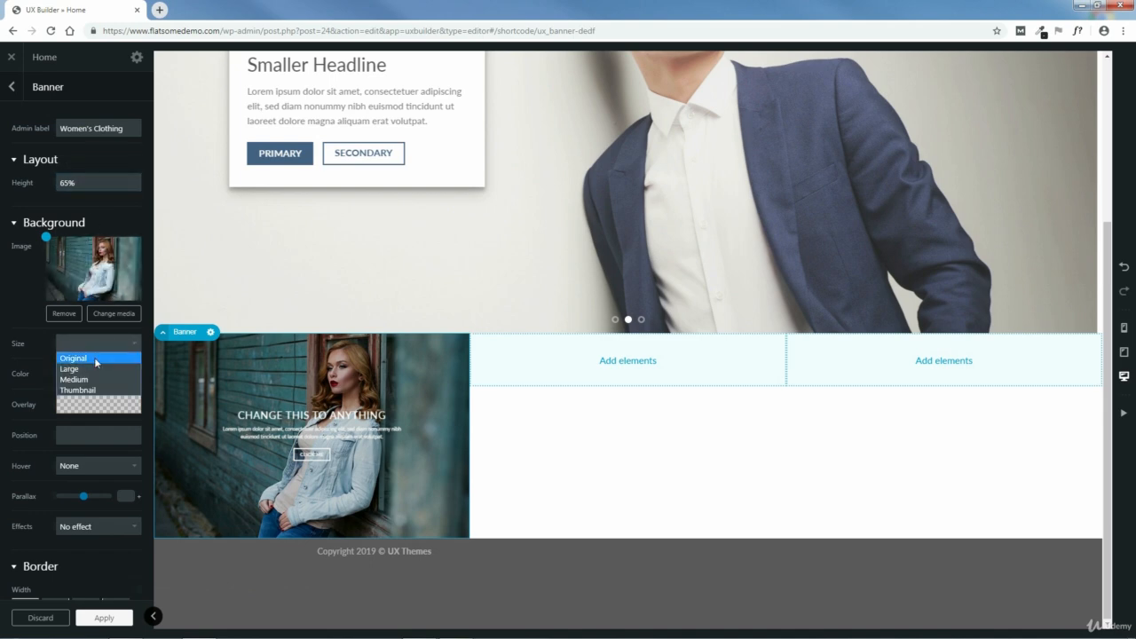
- Set the banner's background image size to Original and its position to top
{"action": "left_click", "coordinate": [89, 358]}
{"action": "left_click", "coordinate": [97, 371]}
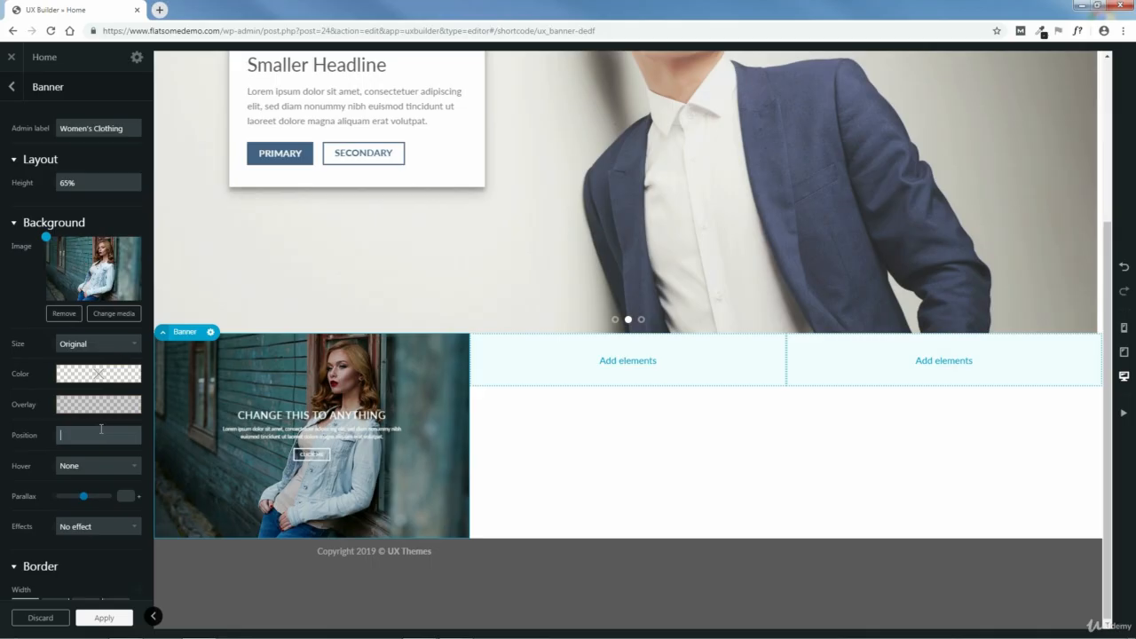
{"action": "left_click", "coordinate": [102, 429]}
{"action": "type", "text": "top"}
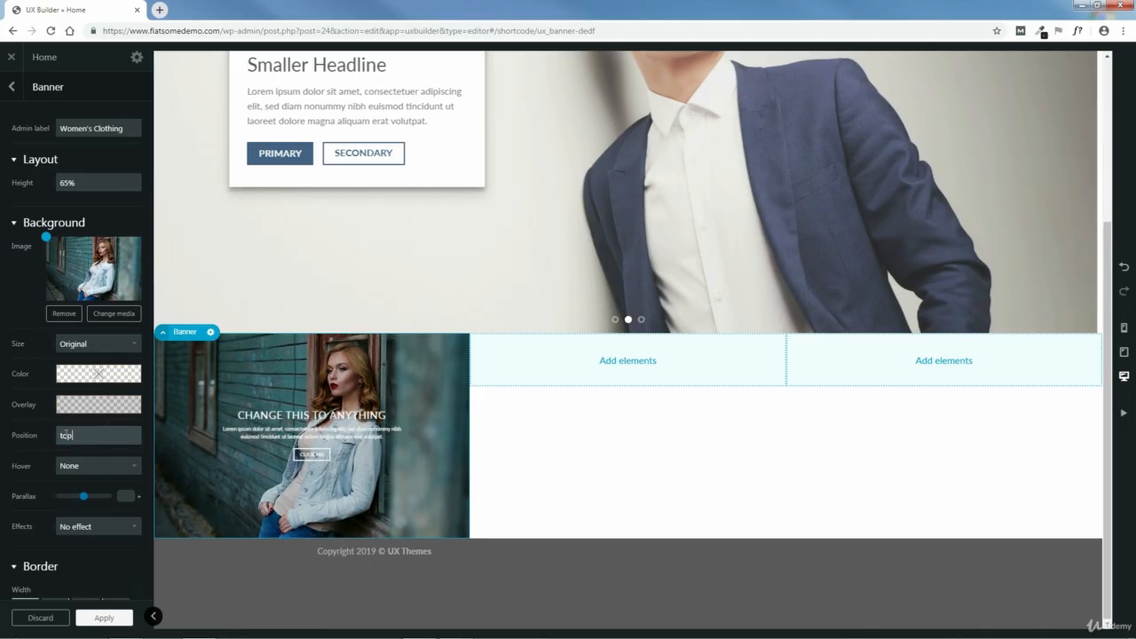
- Give the banner background a black overlay with 0.35 opacity
{"action": "mouse_move", "coordinate": [97, 411]}
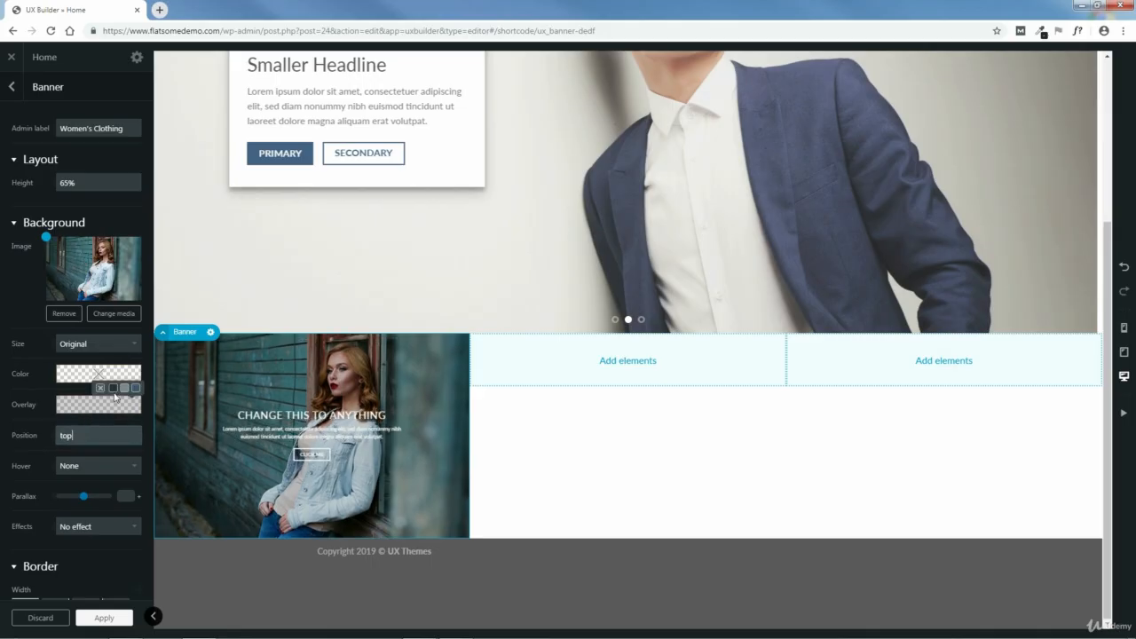
{"action": "left_click", "coordinate": [113, 389]}
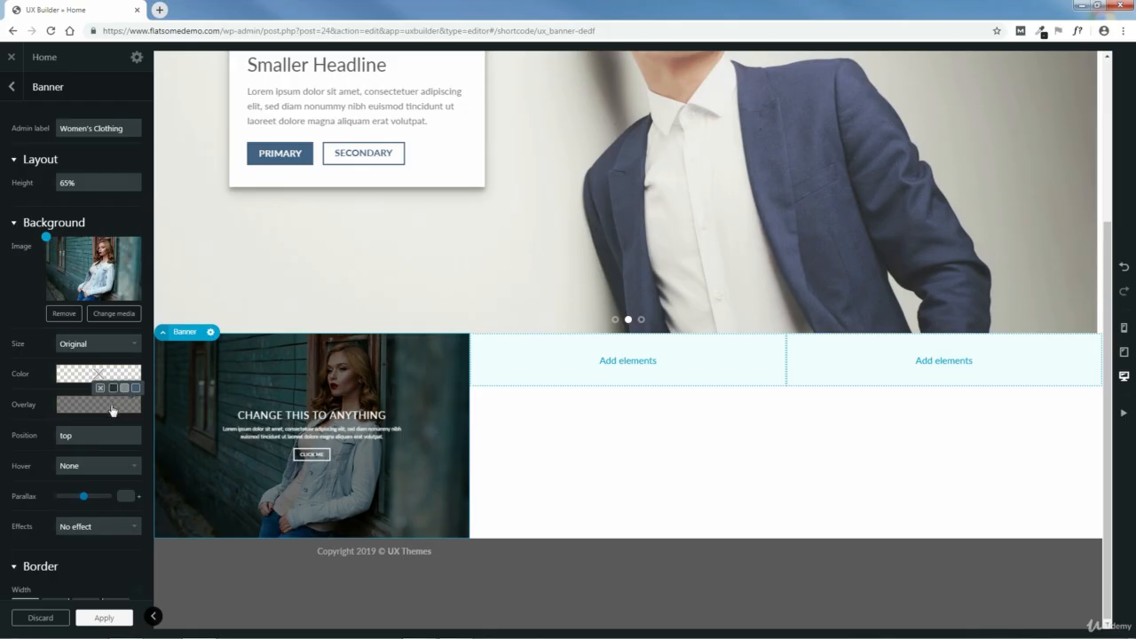
{"action": "left_click", "coordinate": [112, 409]}
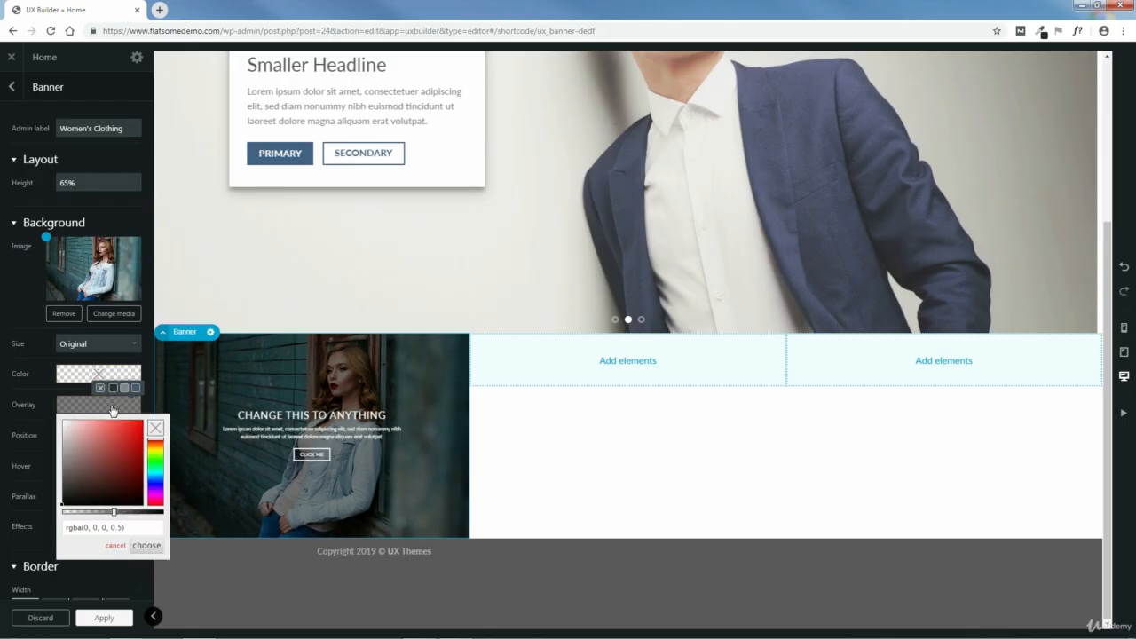
{"action": "left_click", "coordinate": [113, 513]}
{"action": "left_click_drag", "start_coordinate": [114, 514], "coordinate": [98, 515]}
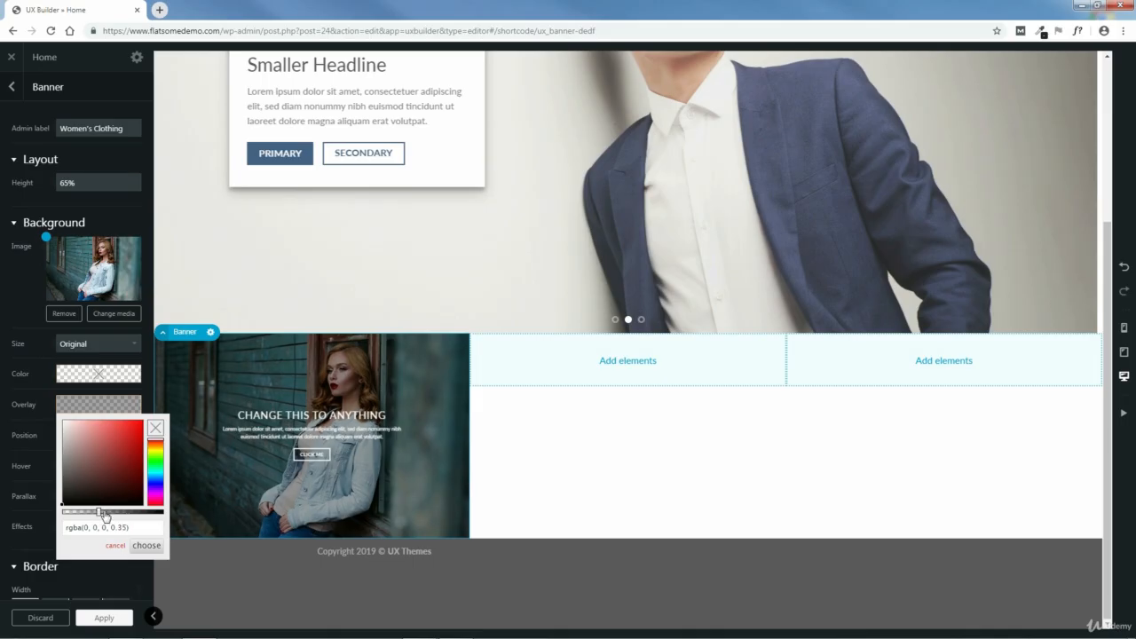
{"action": "left_click", "coordinate": [145, 546]}
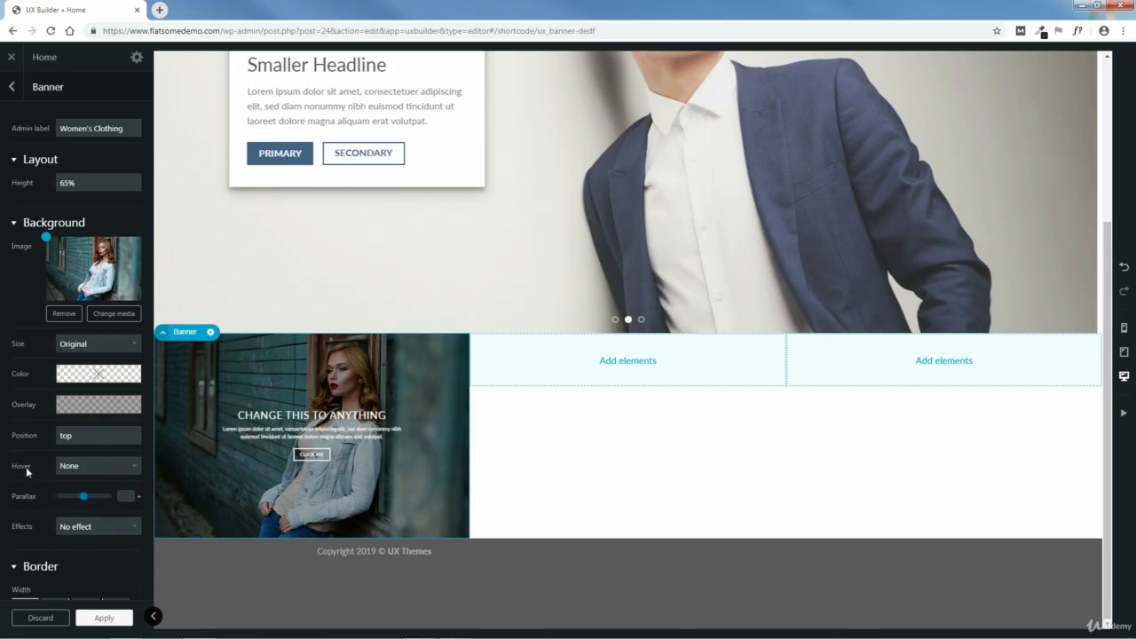
- Set the banner's hover effect to Remove Overlay, then apply the settings and update the page
{"action": "left_click", "coordinate": [94, 465]}
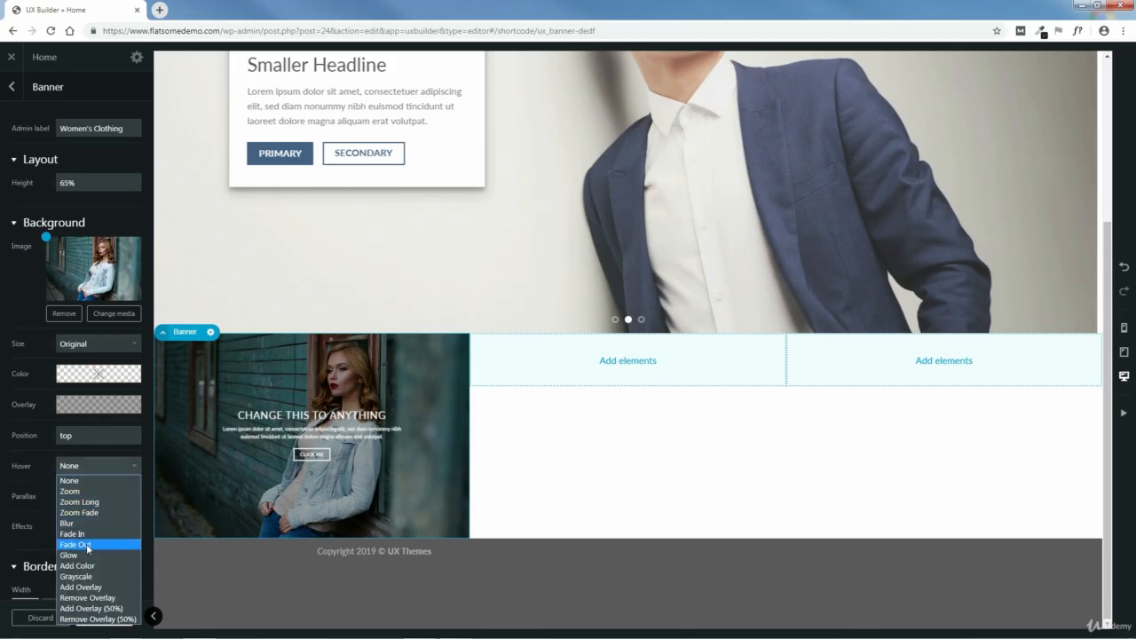
{"action": "left_click", "coordinate": [90, 597]}
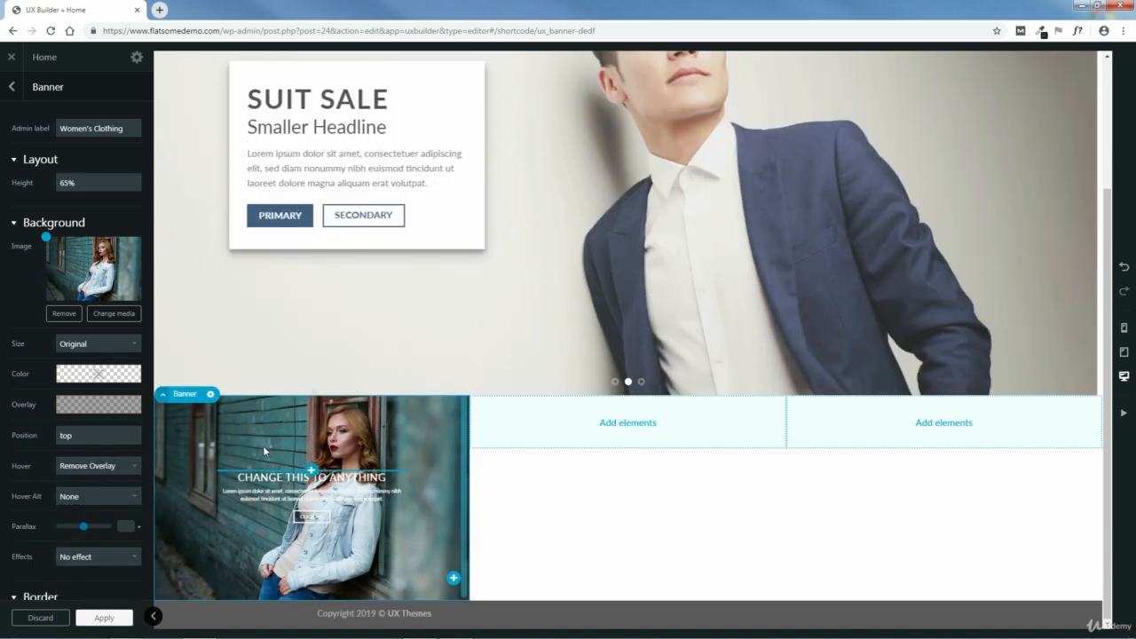
{"action": "left_click", "coordinate": [105, 618]}
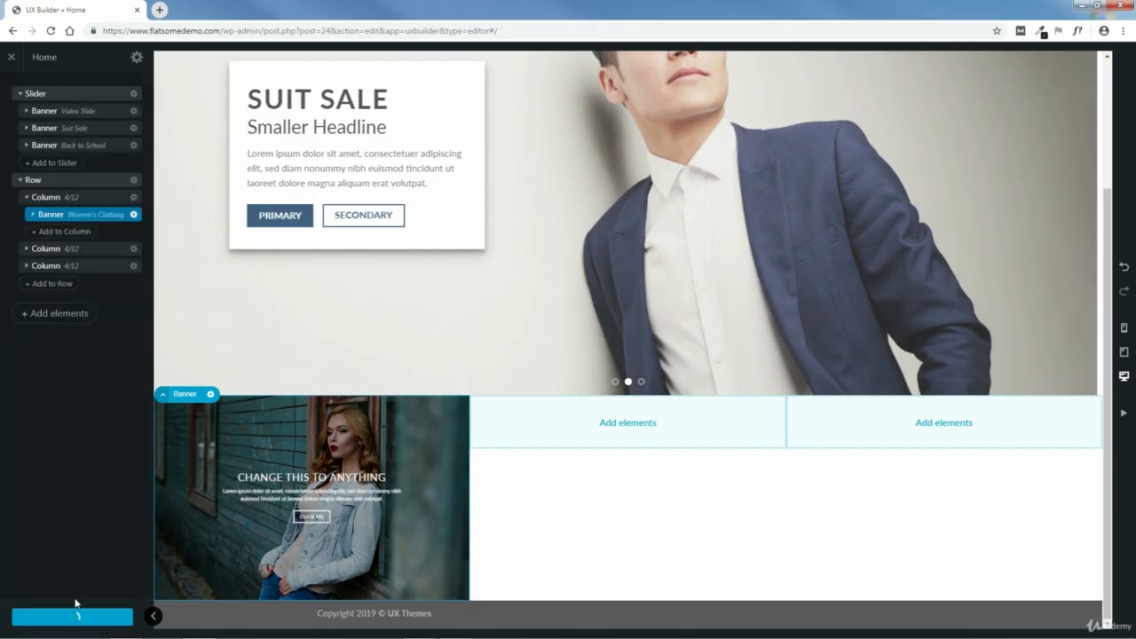
- Set the text box in the Women's Clothing banner to 100% width and 175% scale
{"action": "left_click", "coordinate": [33, 215]}
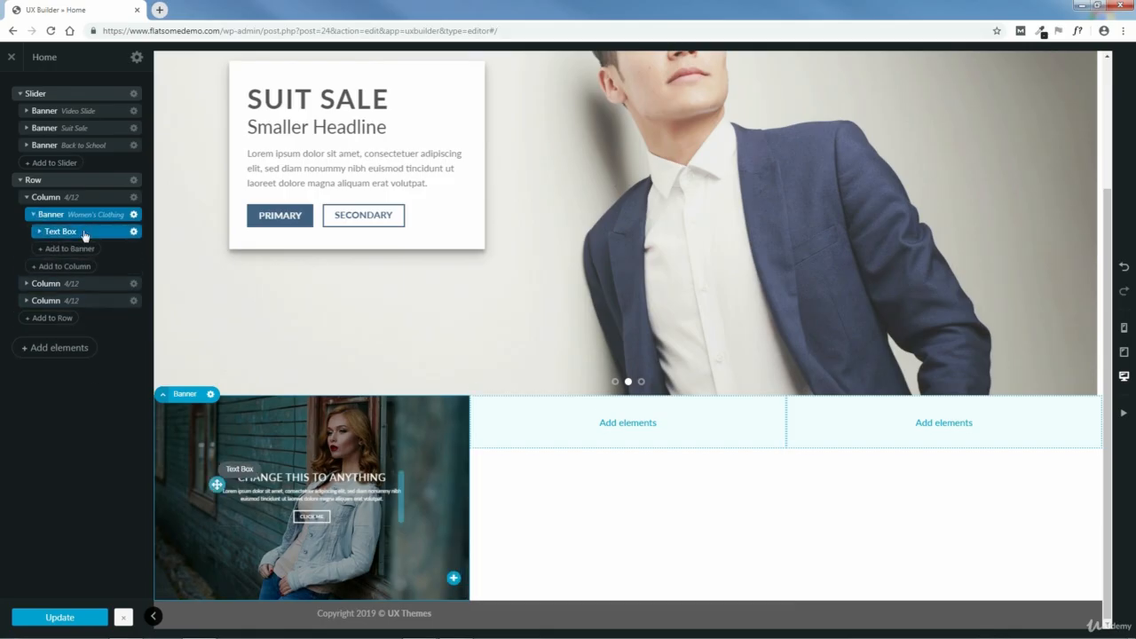
{"action": "left_click", "coordinate": [93, 233]}
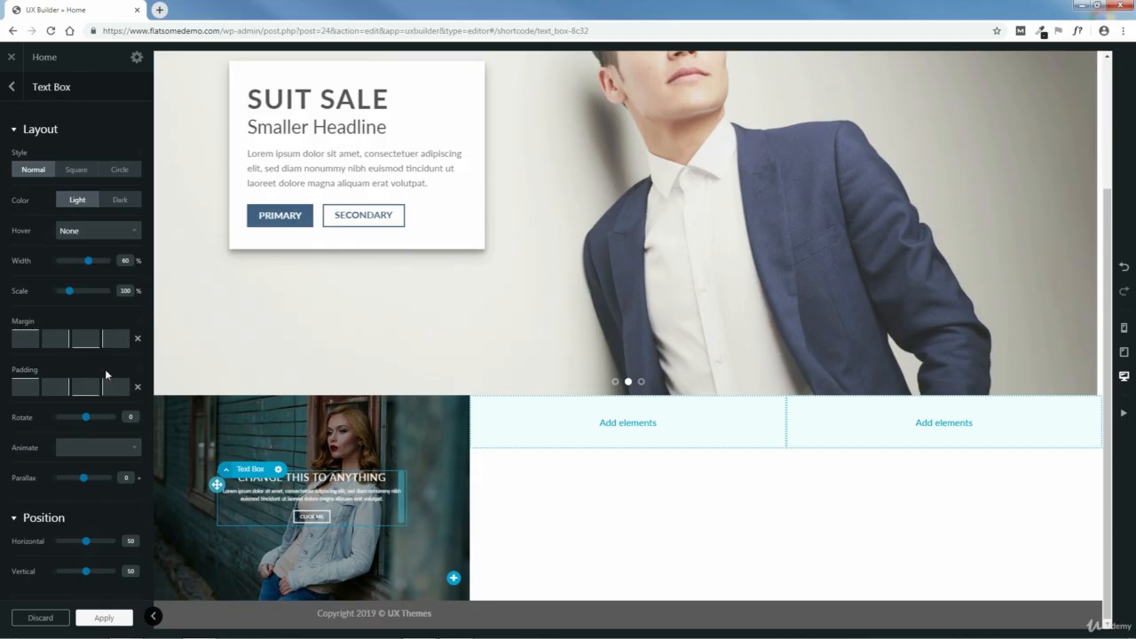
{"action": "left_click_drag", "start_coordinate": [88, 261], "coordinate": [107, 261]}
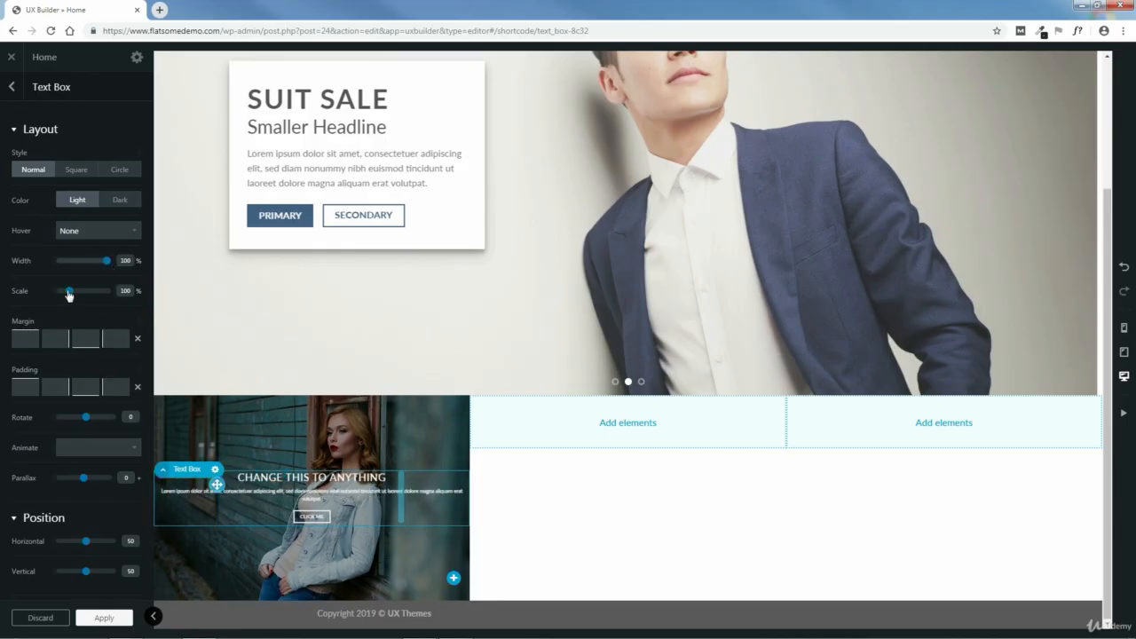
{"action": "left_click_drag", "start_coordinate": [69, 296], "coordinate": [78, 292]}
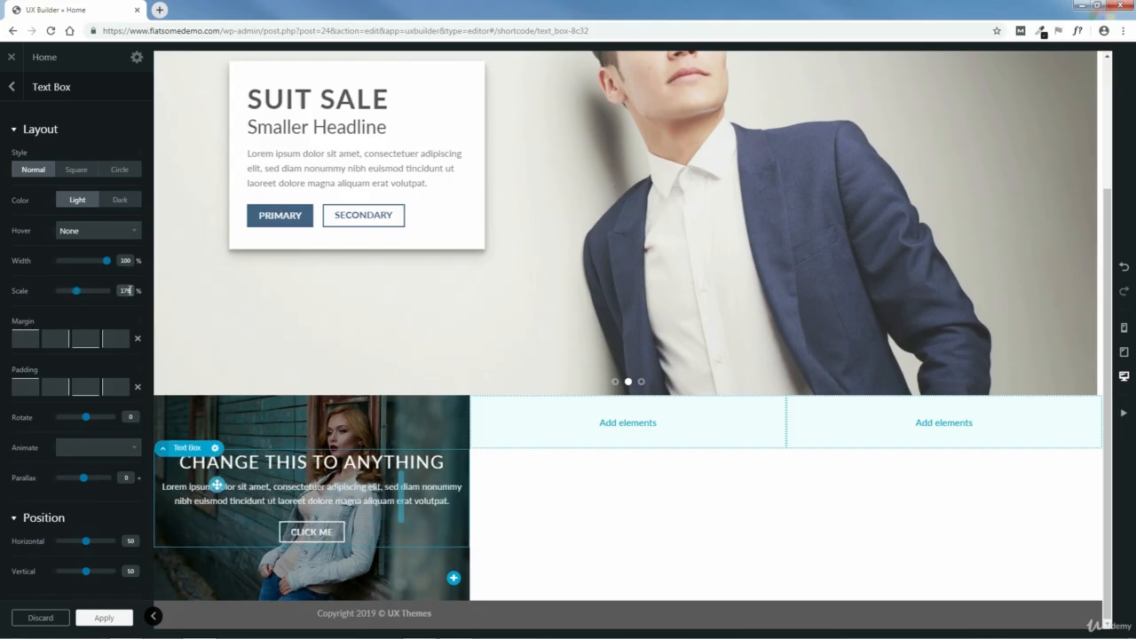
{"action": "key", "text": "Down"}
{"action": "key", "text": "Down"}
{"action": "key", "text": "Down"}
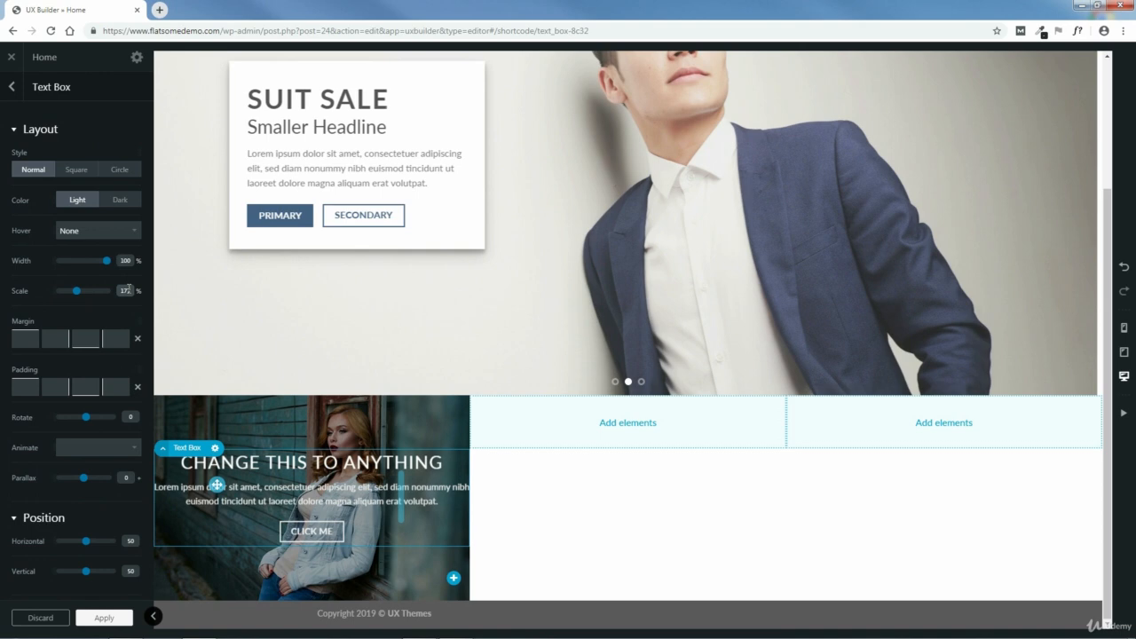
{"action": "key", "text": "Down"}
{"action": "key", "text": "Down"}
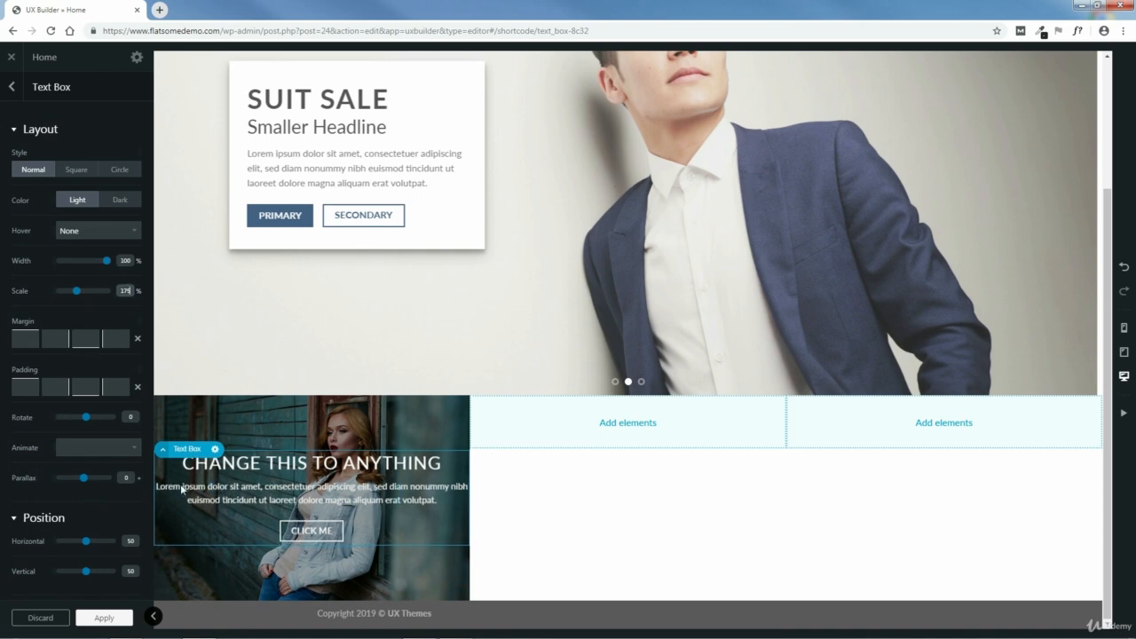
- Replace the banner's placeholder heading with "WOMEN'S CLOTHING" and make it bold
{"action": "double_click", "coordinate": [273, 468]}
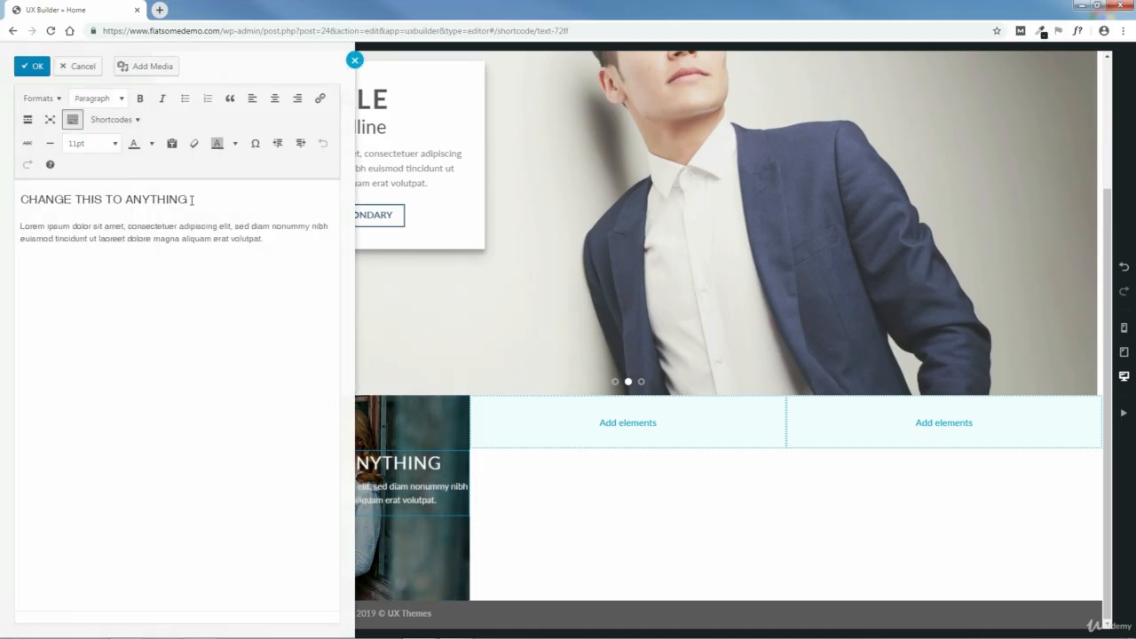
{"action": "left_click_drag", "start_coordinate": [191, 199], "coordinate": [22, 203]}
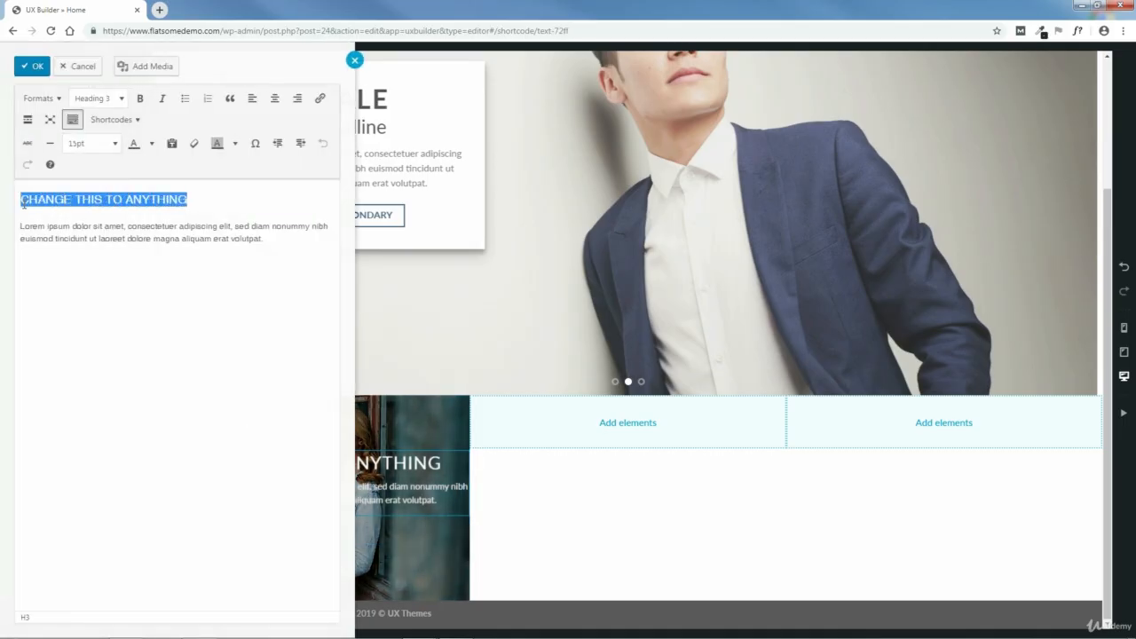
{"action": "key", "text": "BackSpace"}
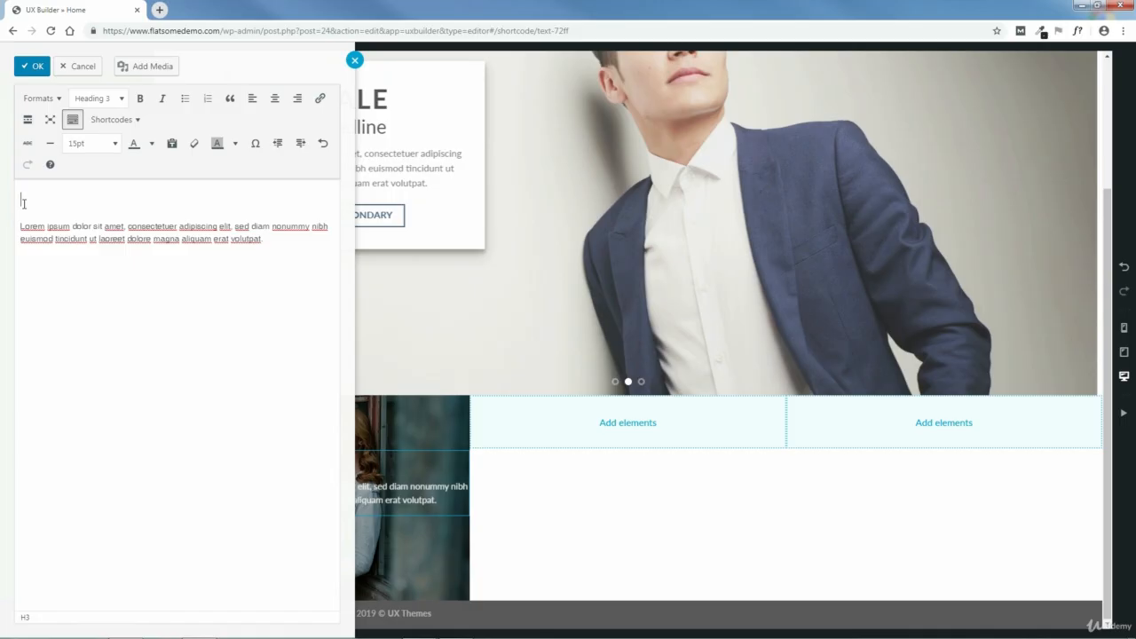
{"action": "type", "text": "WOMEN'S CLOTHIN"}
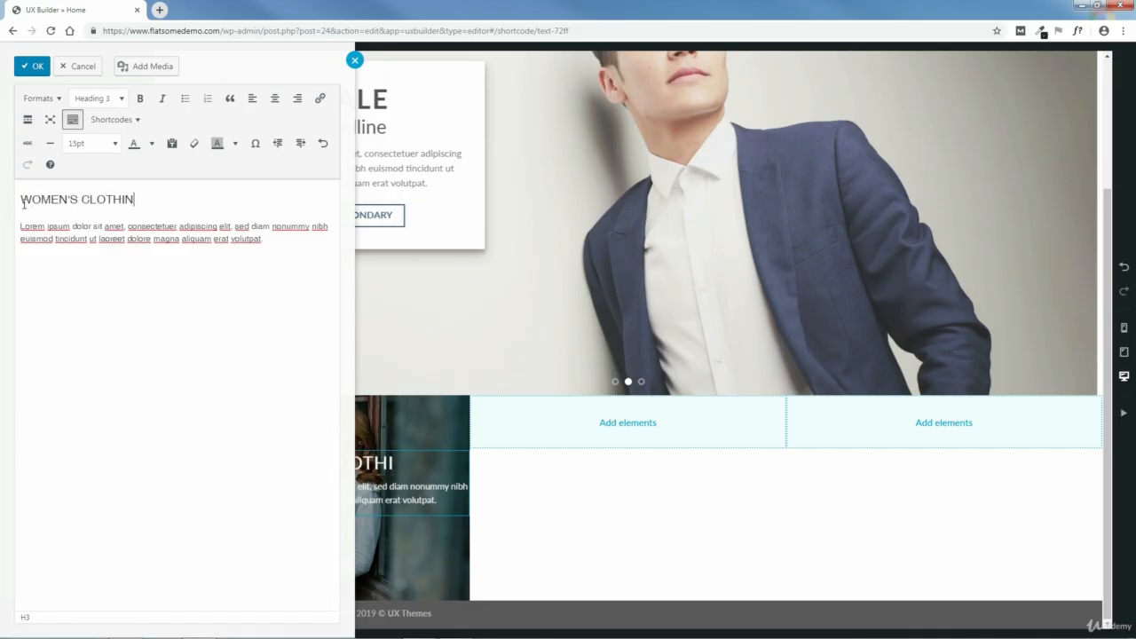
{"action": "type", "text": "G"}
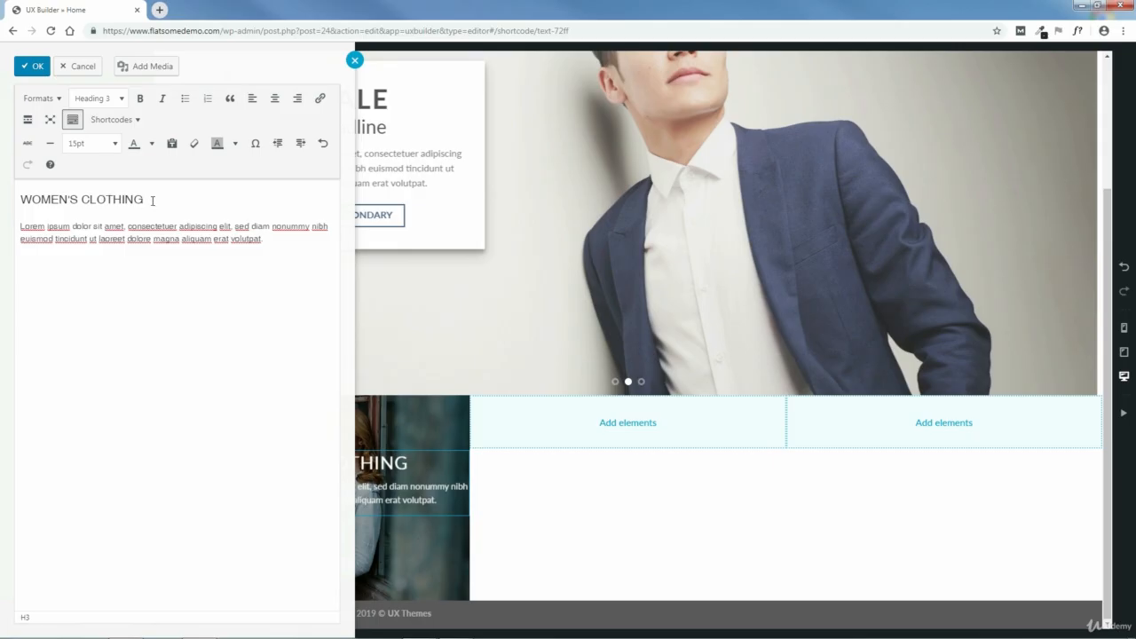
{"action": "left_click_drag", "start_coordinate": [153, 201], "coordinate": [20, 201]}
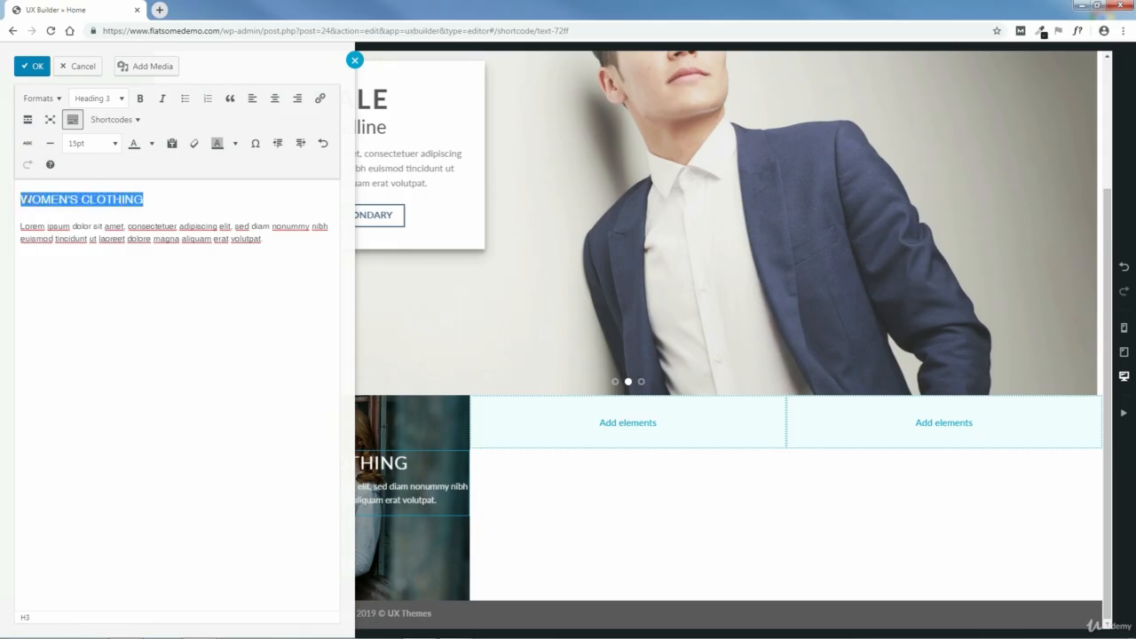
{"action": "left_click", "coordinate": [139, 98]}
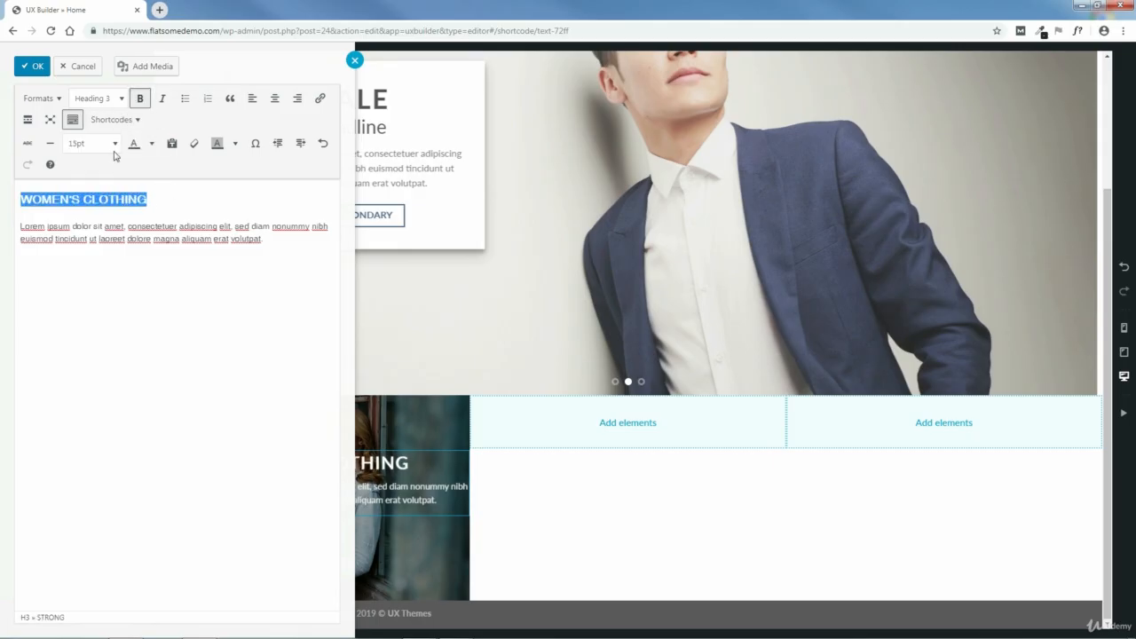
{"action": "left_click", "coordinate": [28, 68]}
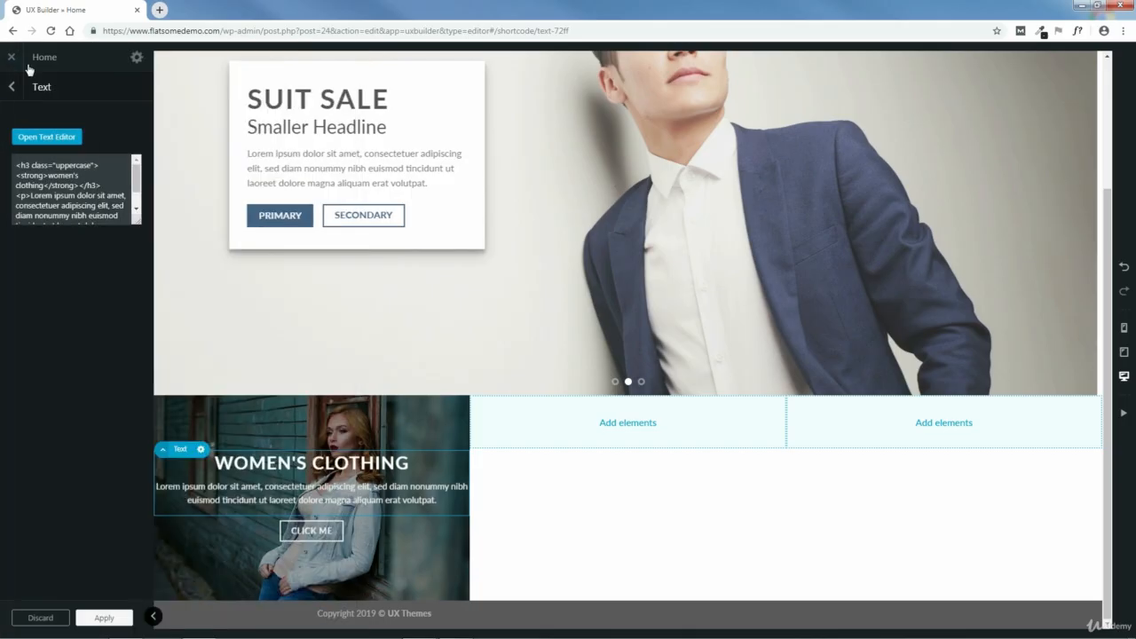
- Delete the lorem ipsum paragraph below the Women's Clothing heading, then apply the text changes and update the page
{"action": "left_click", "coordinate": [46, 137]}
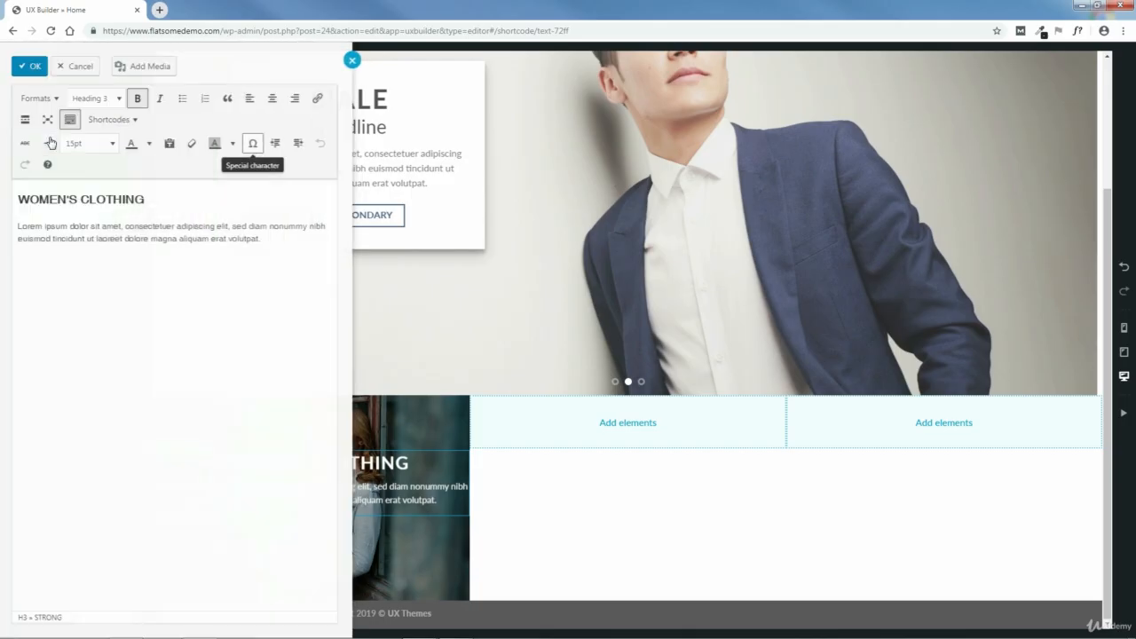
{"action": "left_click_drag", "start_coordinate": [279, 241], "coordinate": [14, 229]}
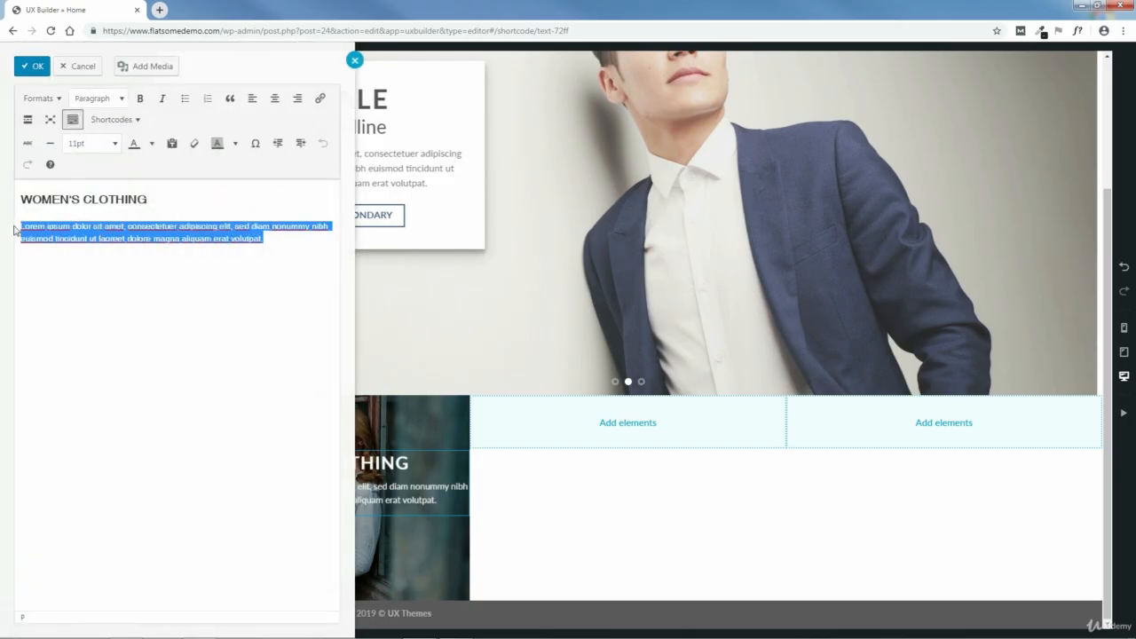
{"action": "key", "text": "BackSpace"}
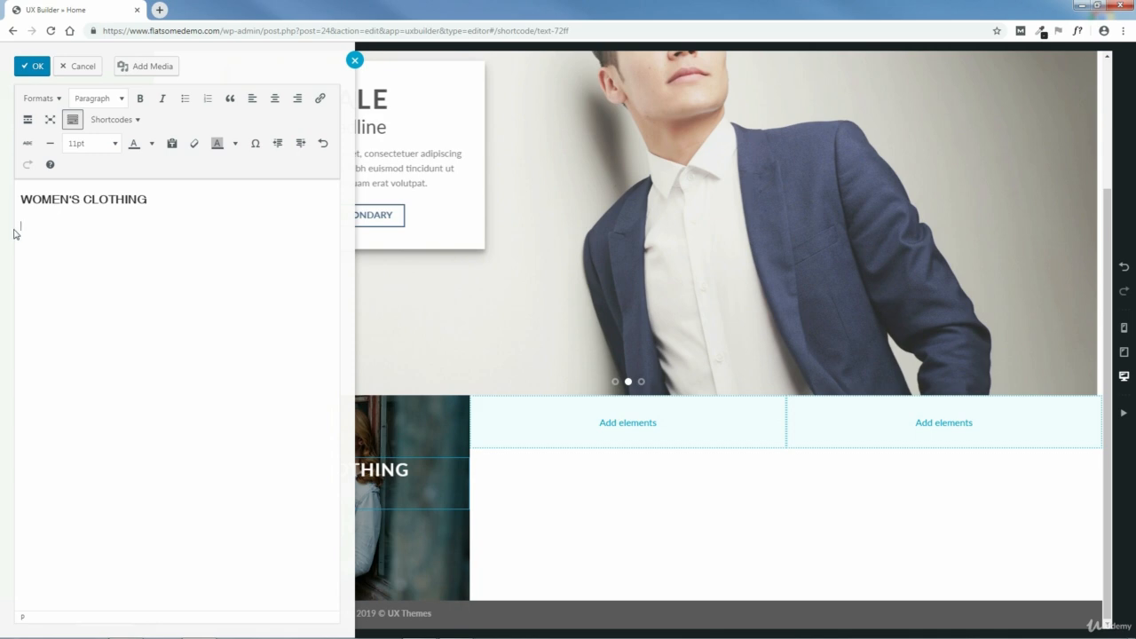
{"action": "key", "text": "BackSpace"}
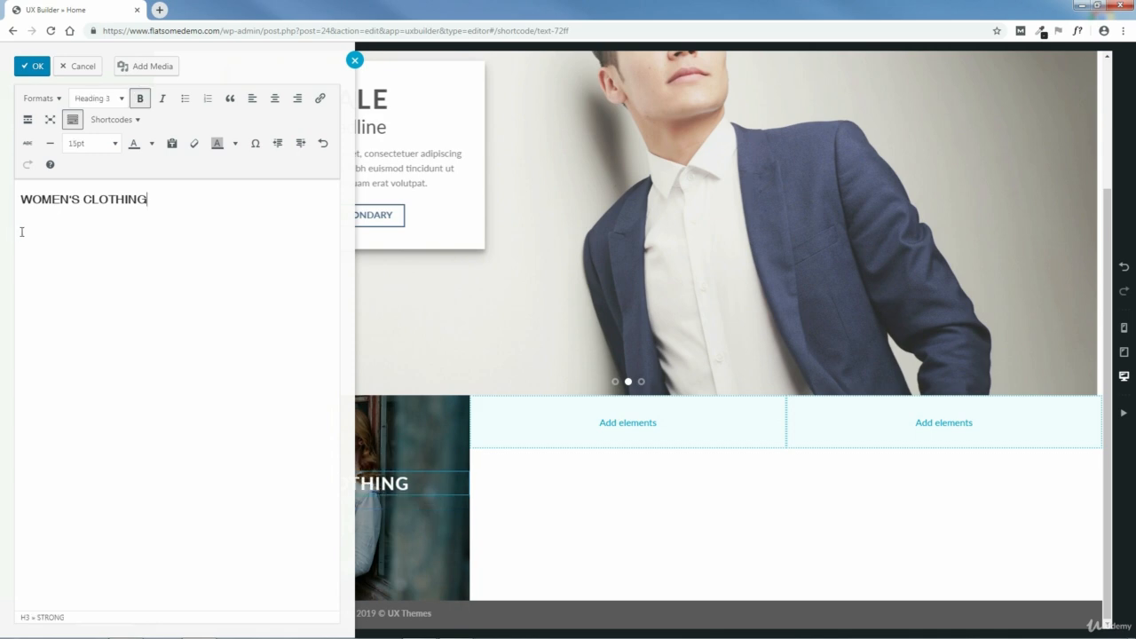
{"action": "left_click", "coordinate": [27, 66]}
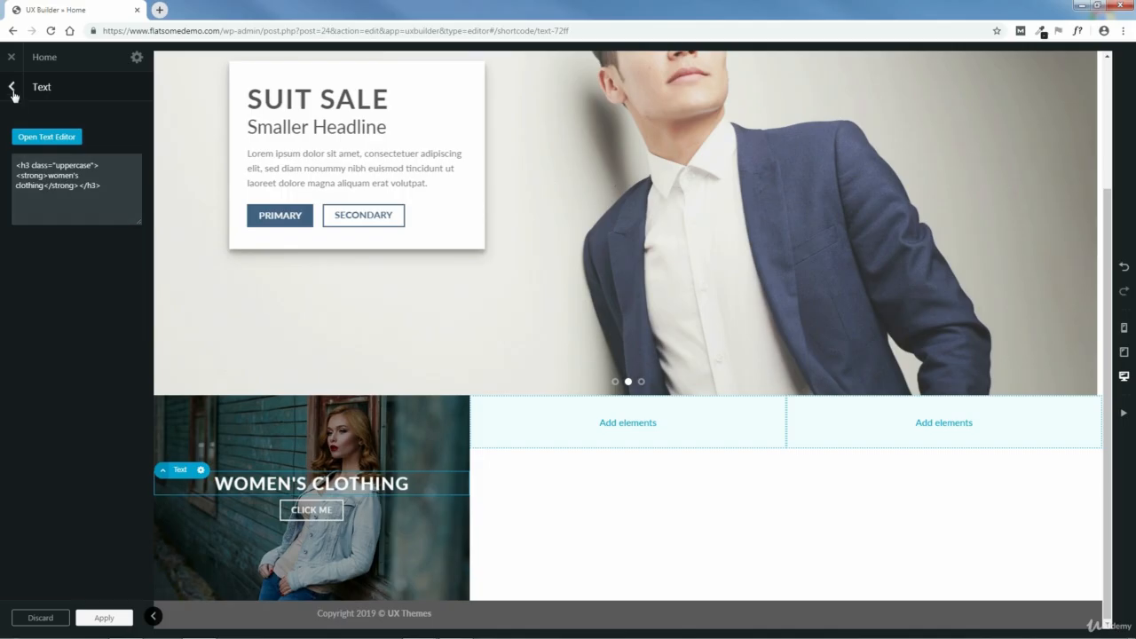
{"action": "left_click", "coordinate": [102, 619]}
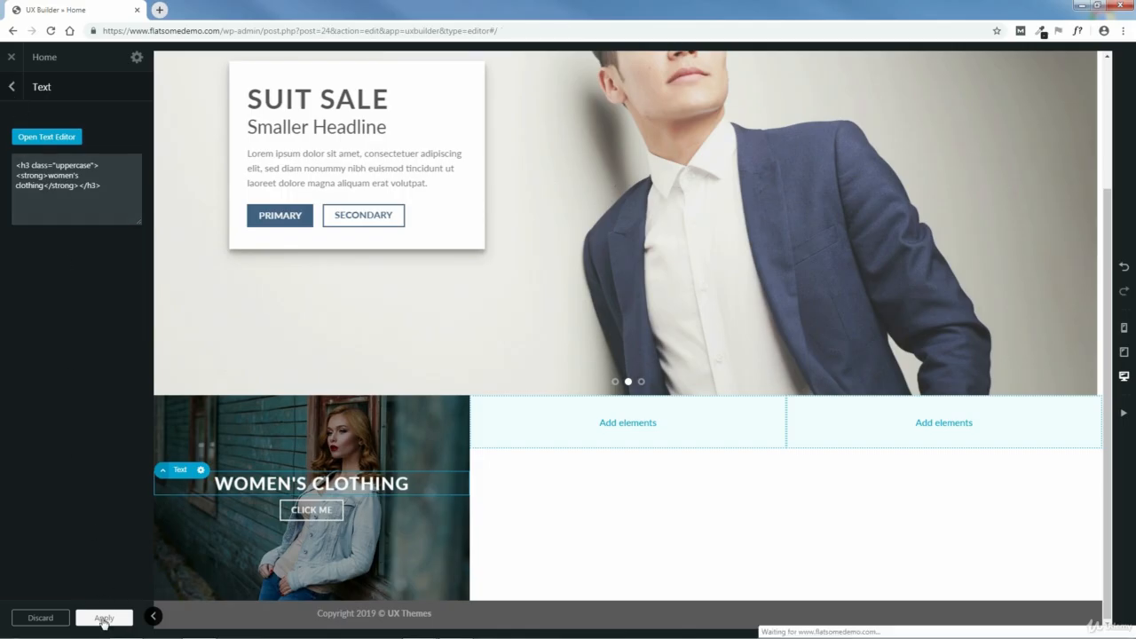
{"action": "left_click", "coordinate": [91, 622]}
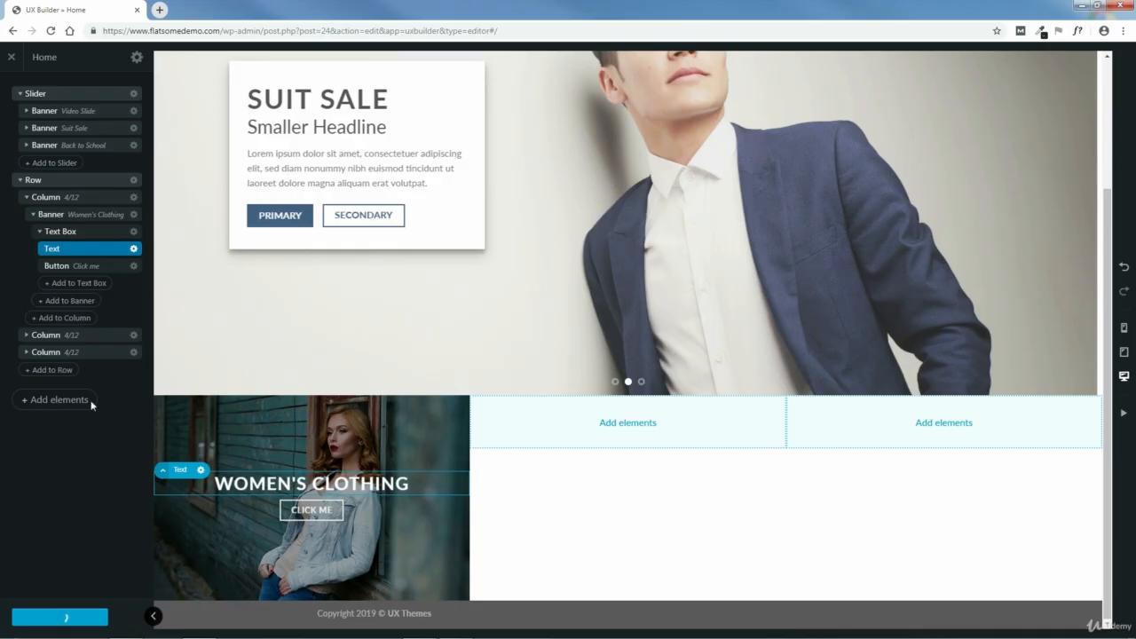
- Set the Women's Clothing banner button's text to "shop now" with uppercase letter case
{"action": "left_click", "coordinate": [88, 267]}
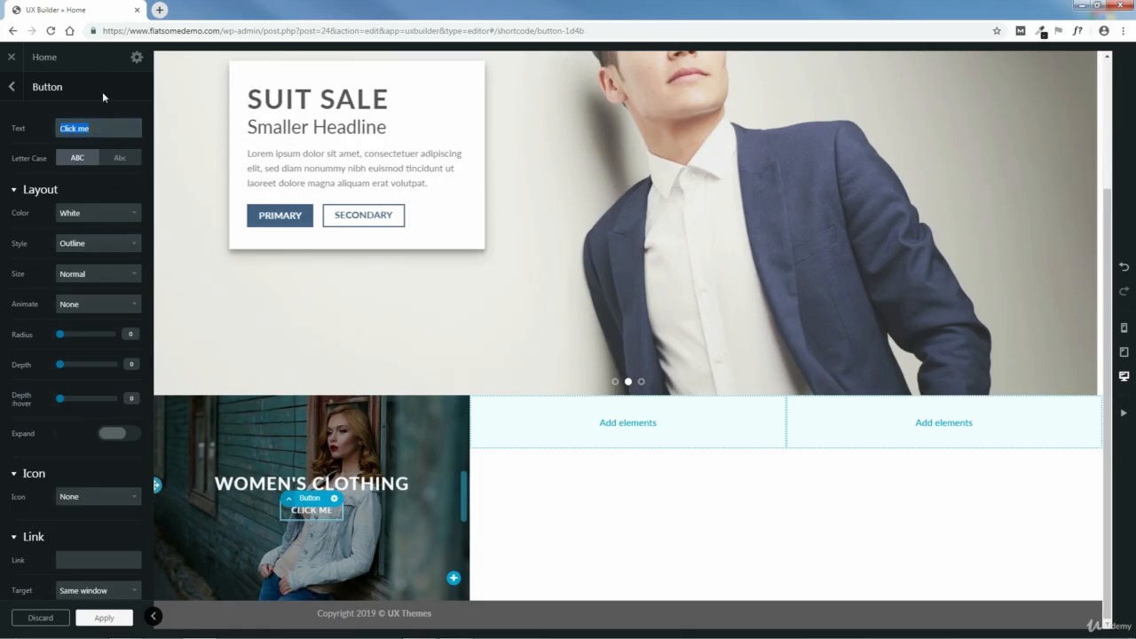
{"action": "type", "text": "shop n"}
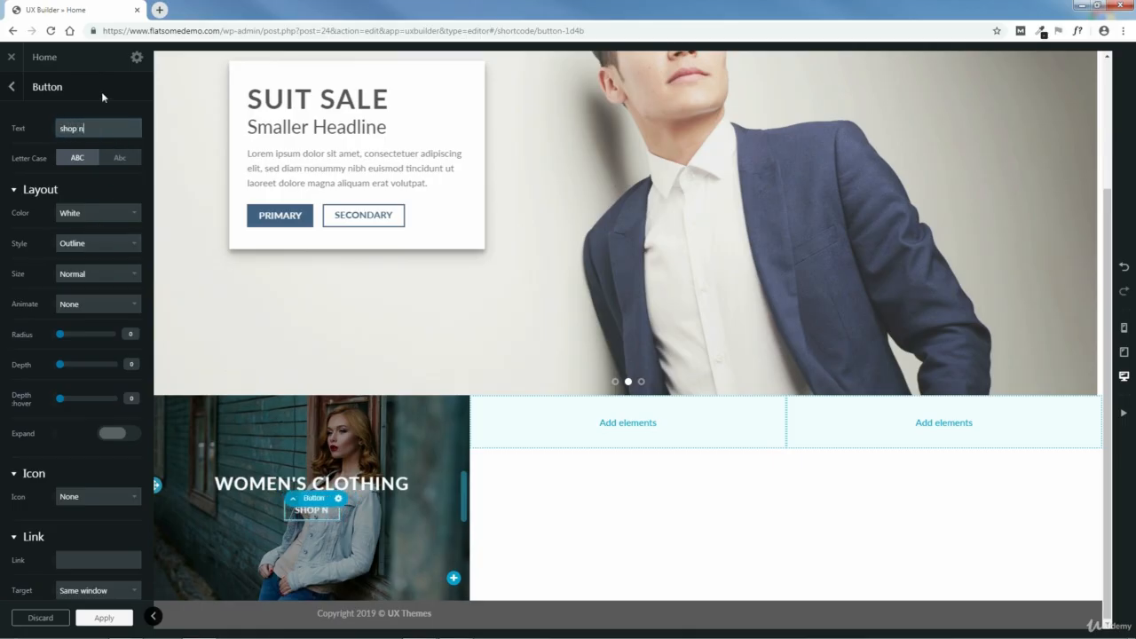
{"action": "type", "text": "ow"}
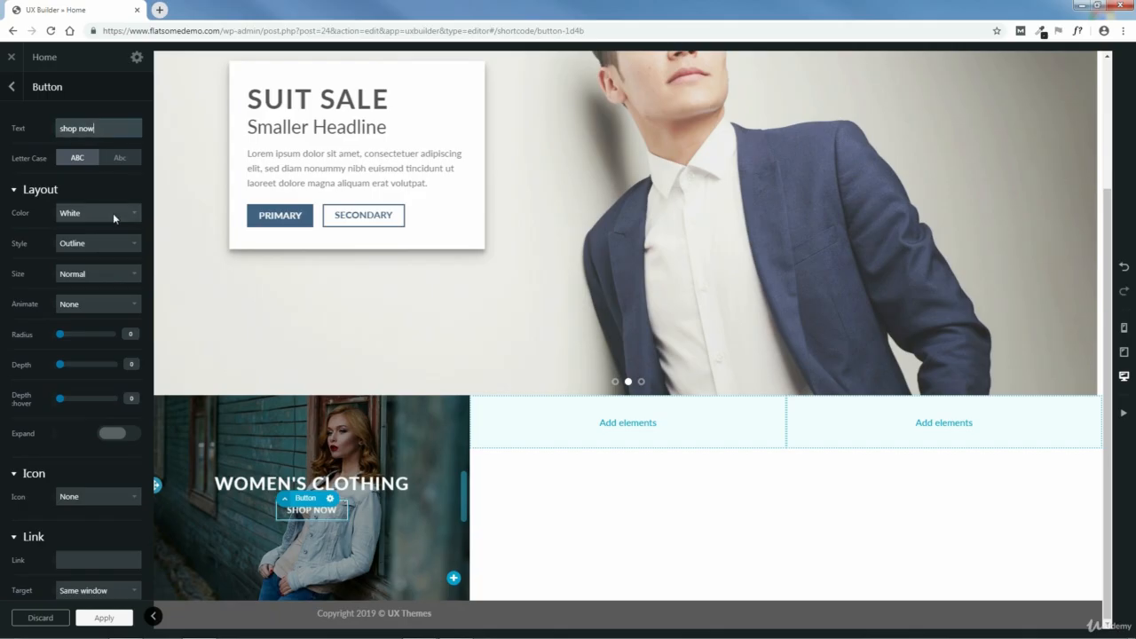
{"action": "left_click", "coordinate": [118, 158]}
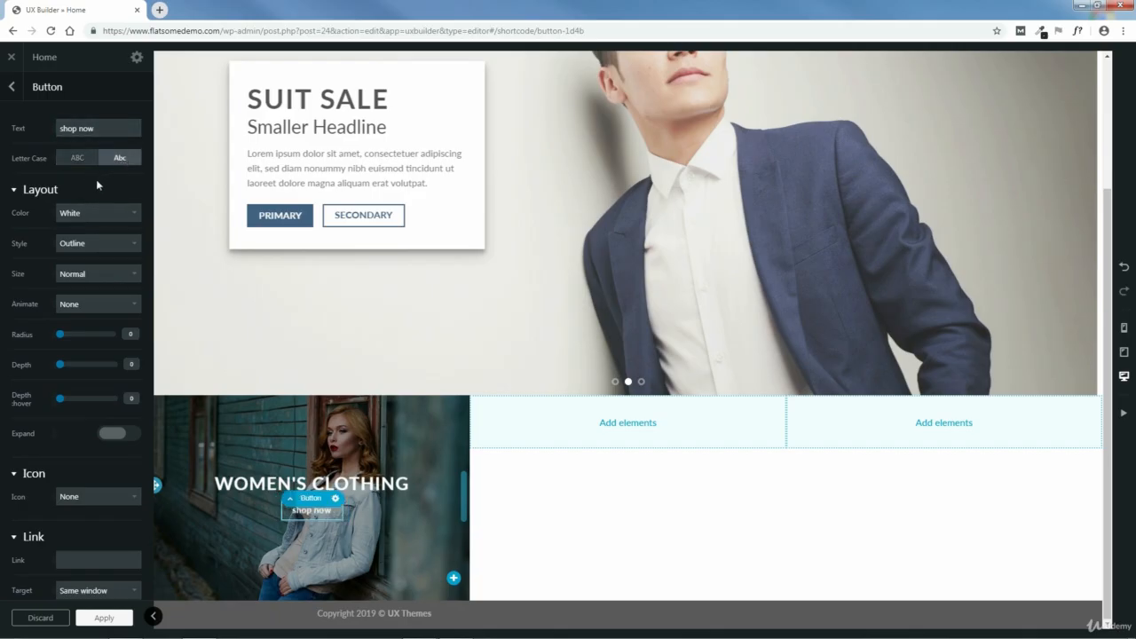
{"action": "left_click", "coordinate": [77, 158]}
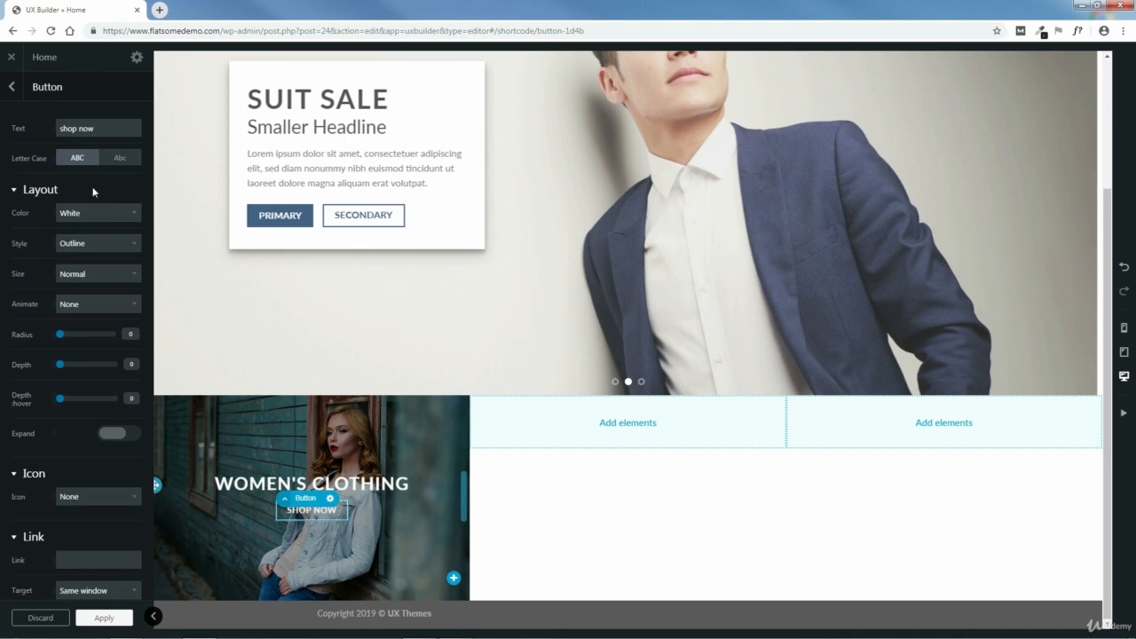
- Set the shop now button's color to Primary and style to Default, then apply the settings and update the page
{"action": "left_click", "coordinate": [99, 212]}
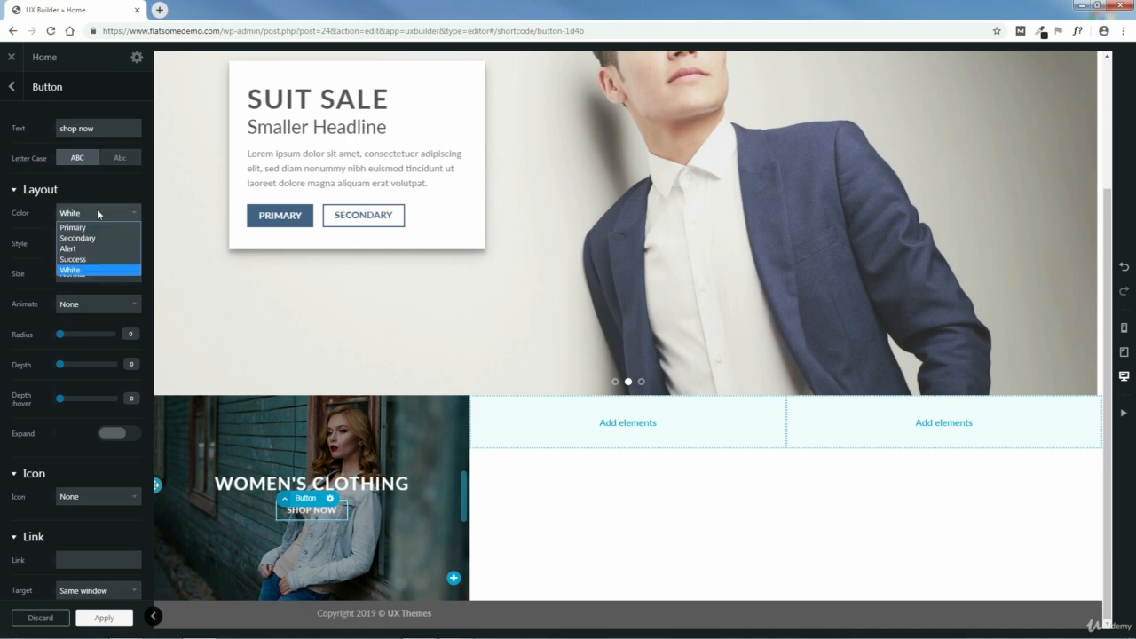
{"action": "left_click", "coordinate": [79, 225]}
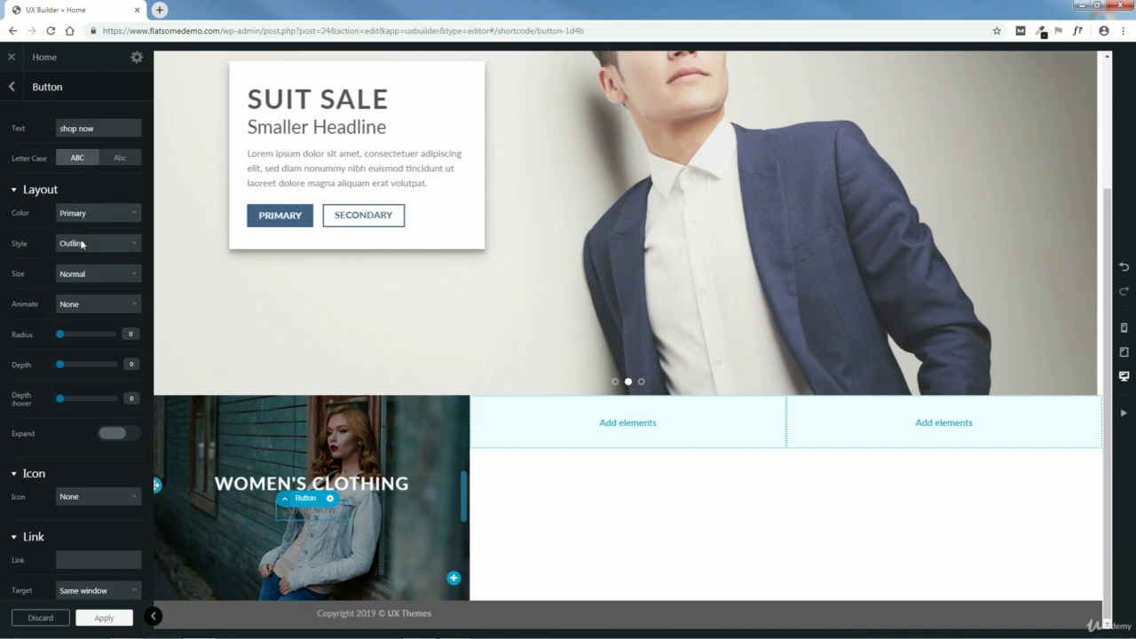
{"action": "left_click", "coordinate": [82, 245]}
{"action": "left_click", "coordinate": [77, 258]}
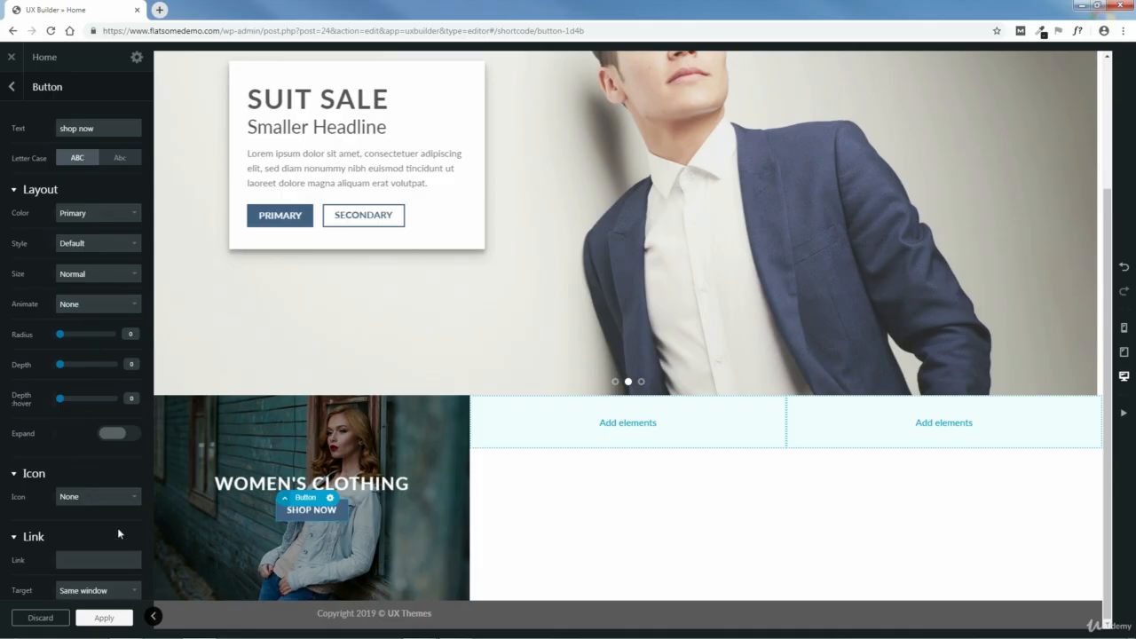
{"action": "scroll", "coordinate": [118, 529], "scroll_direction": "down", "scroll_amount": 3}
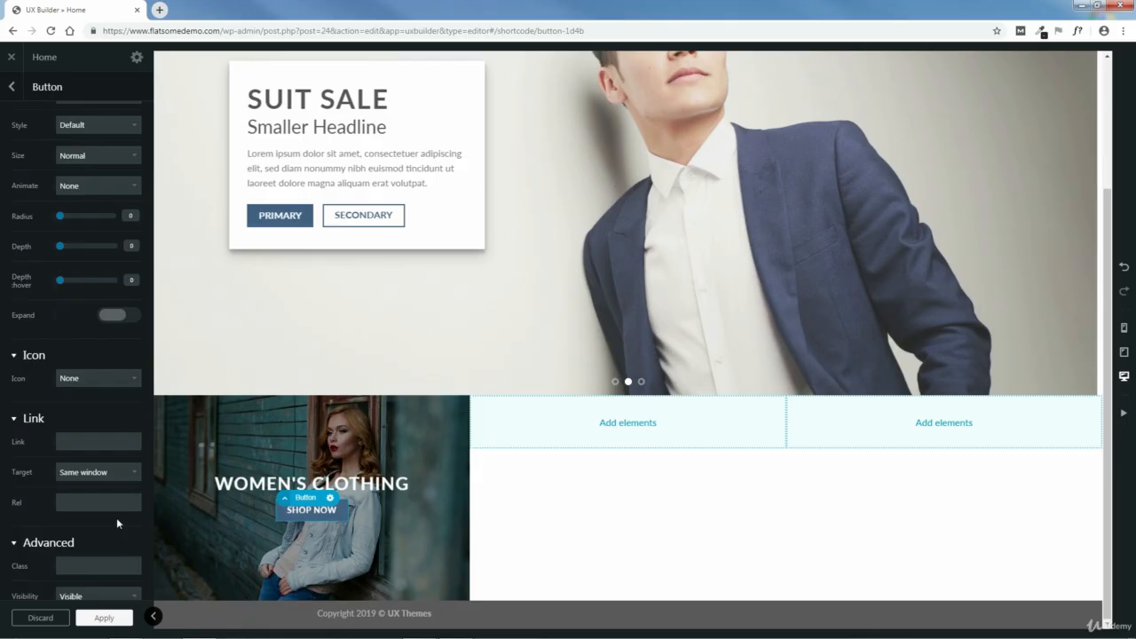
{"action": "scroll", "coordinate": [116, 518], "scroll_direction": "up", "scroll_amount": 3}
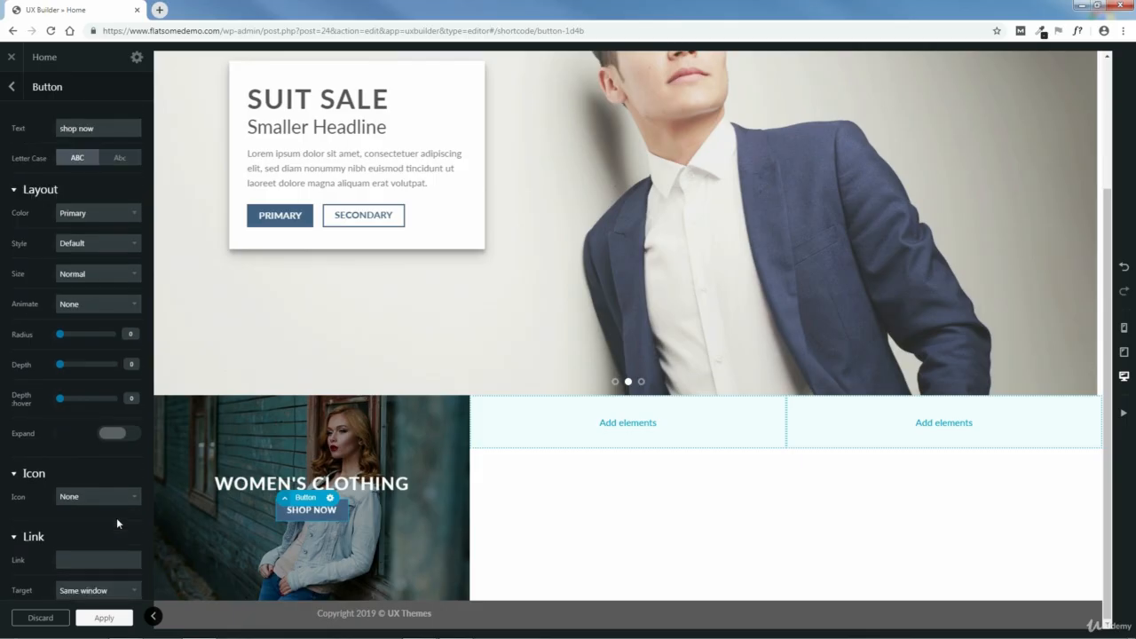
{"action": "left_click", "coordinate": [107, 619]}
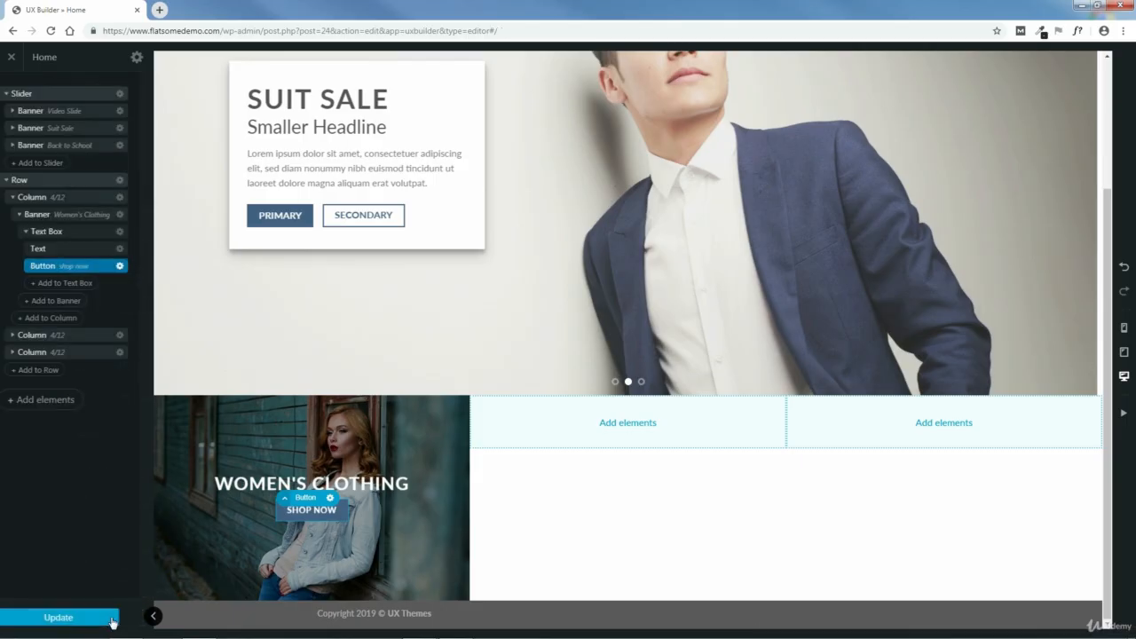
{"action": "left_click", "coordinate": [74, 621]}
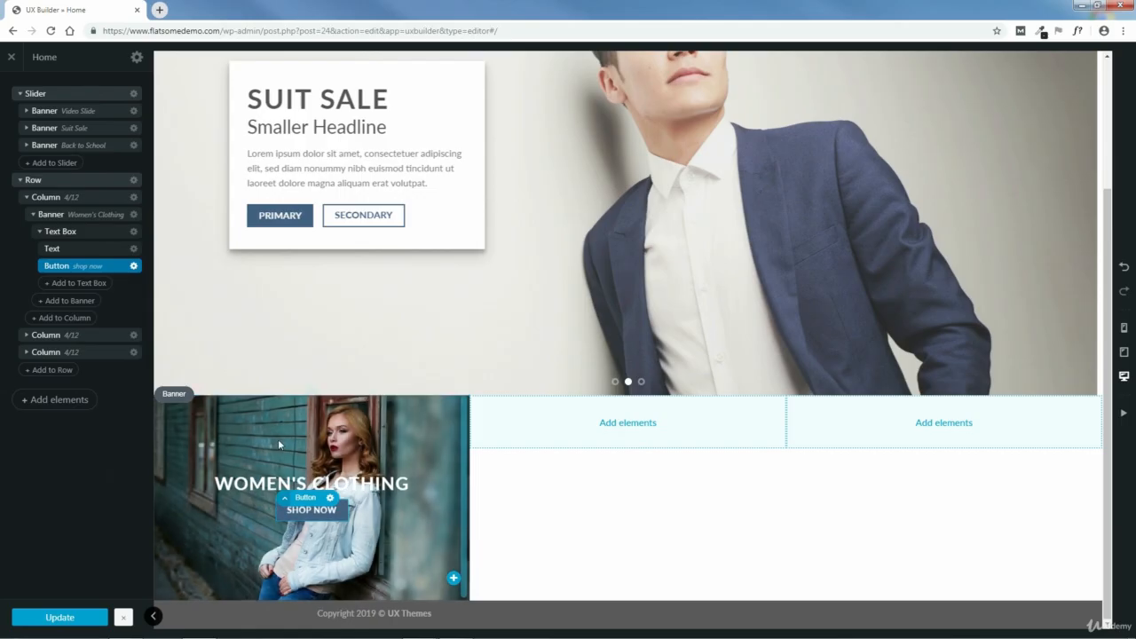
- Duplicate the Women's Clothing banner and move the copy into the row's second column
{"action": "left_click", "coordinate": [33, 216]}
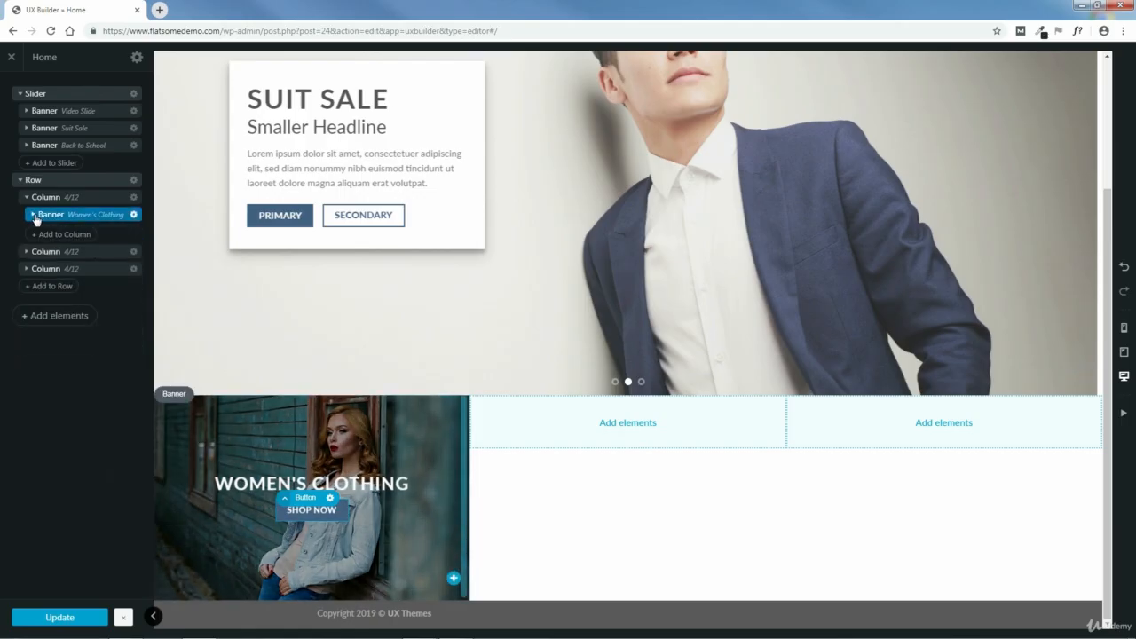
{"action": "left_click", "coordinate": [134, 216]}
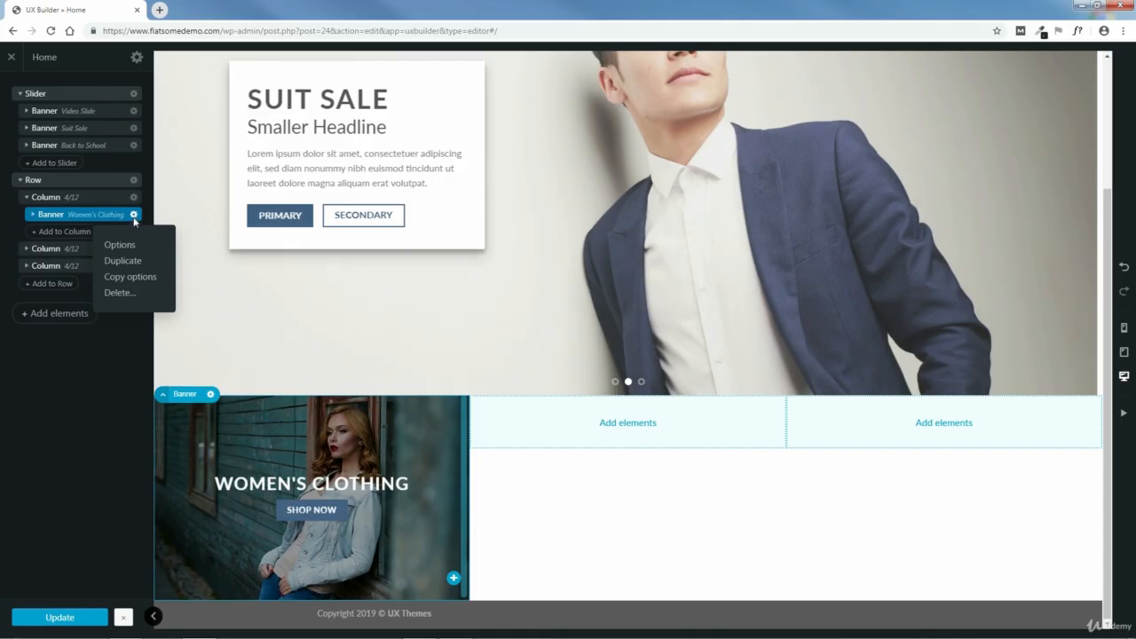
{"action": "left_click", "coordinate": [120, 263]}
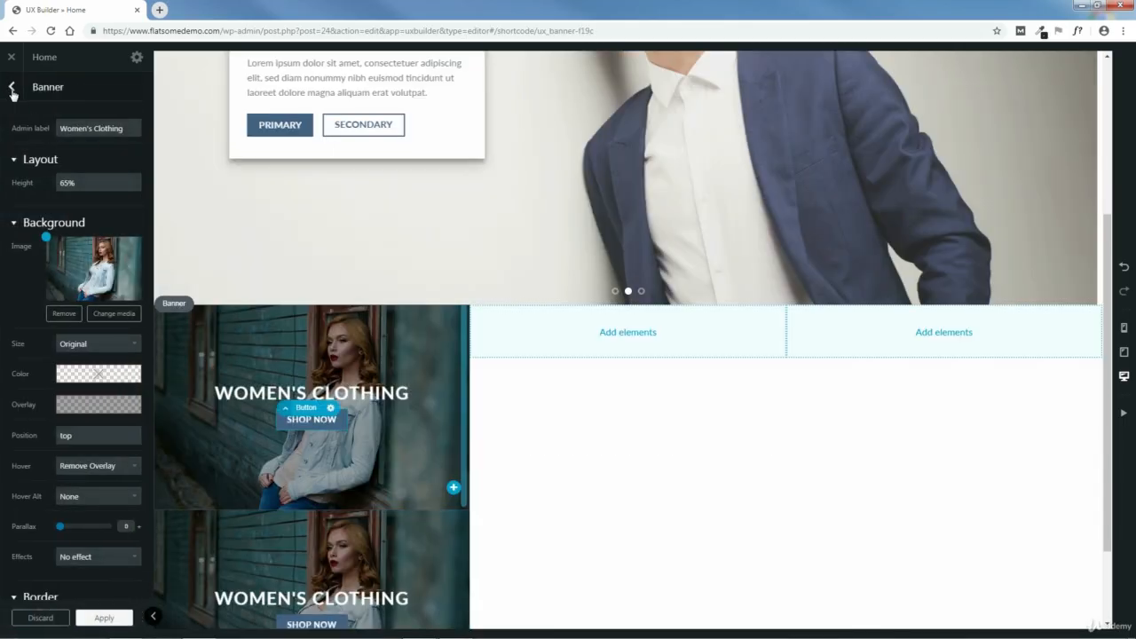
{"action": "left_click", "coordinate": [12, 88]}
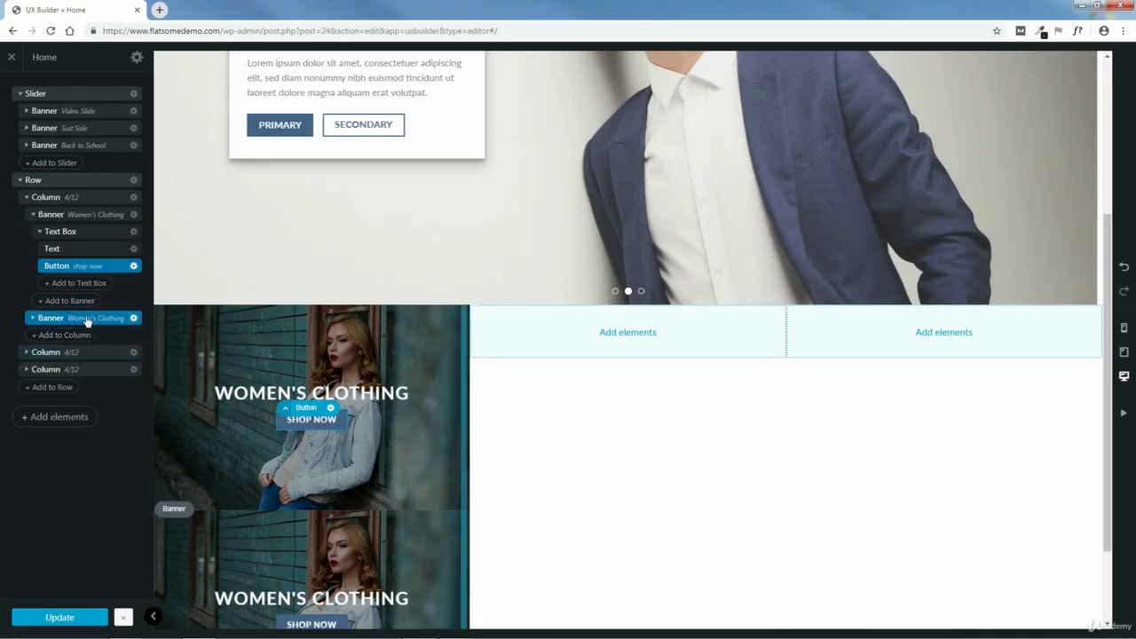
{"action": "left_click", "coordinate": [28, 353]}
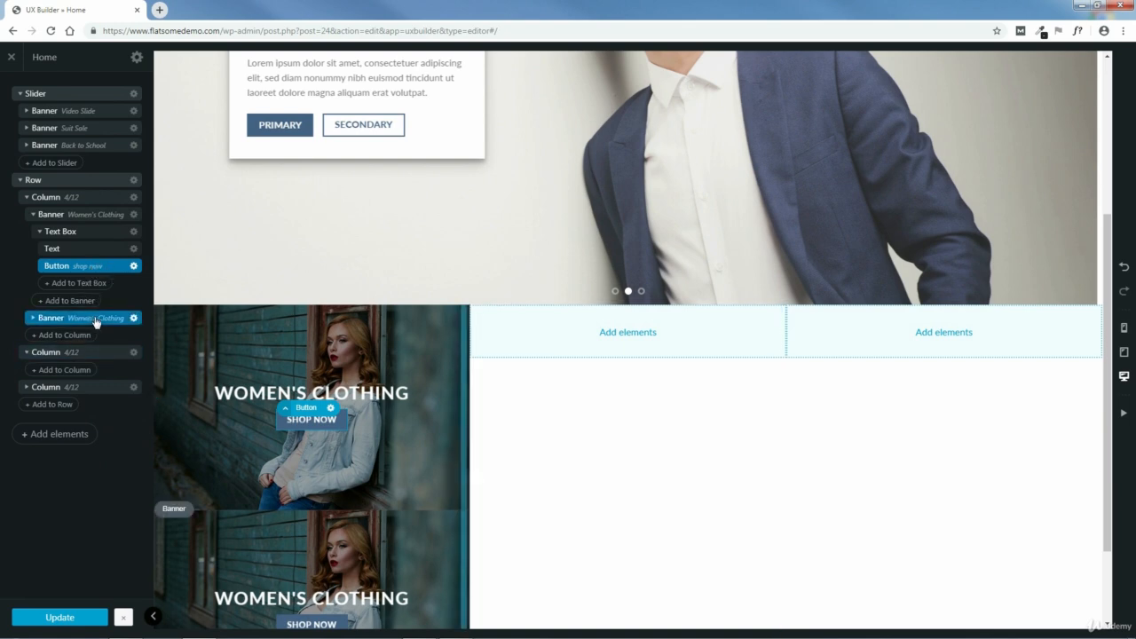
{"action": "left_click_drag", "start_coordinate": [95, 323], "coordinate": [71, 373]}
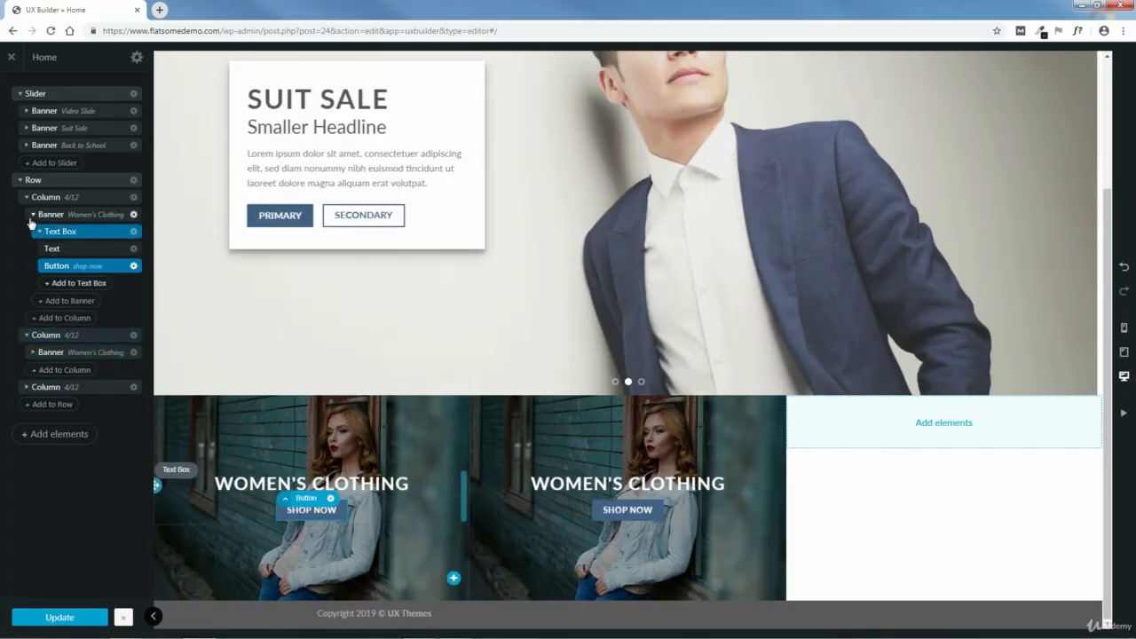
- Upload fashion-1866574_640.jpg as the background image of the second column's banner and apply the change
{"action": "left_click", "coordinate": [27, 198]}
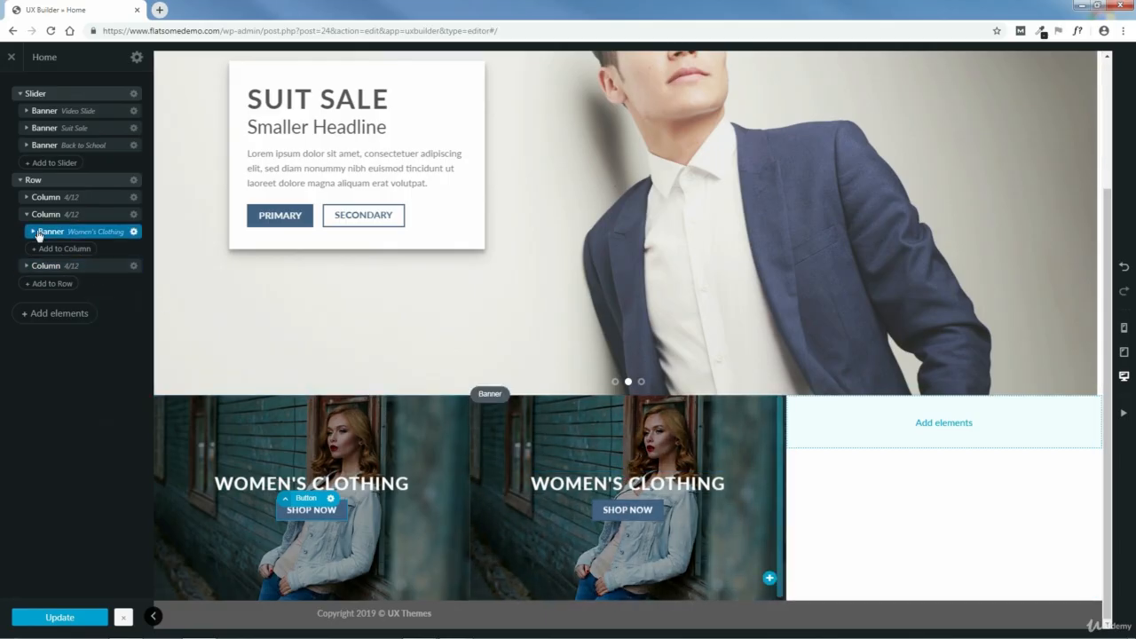
{"action": "left_click", "coordinate": [95, 233]}
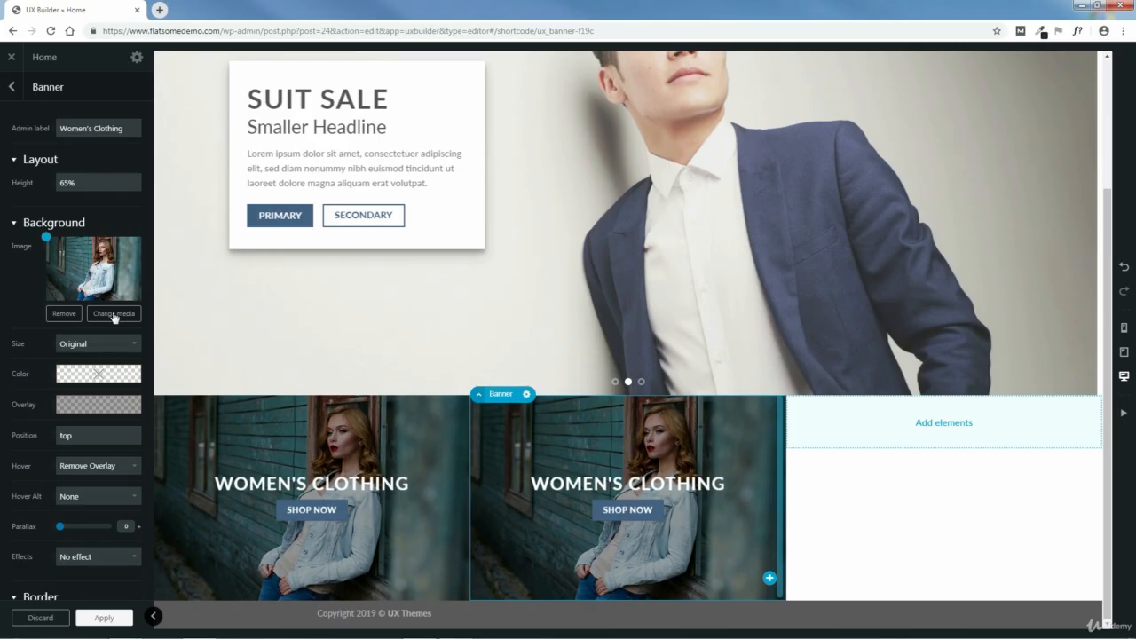
{"action": "left_click", "coordinate": [114, 315]}
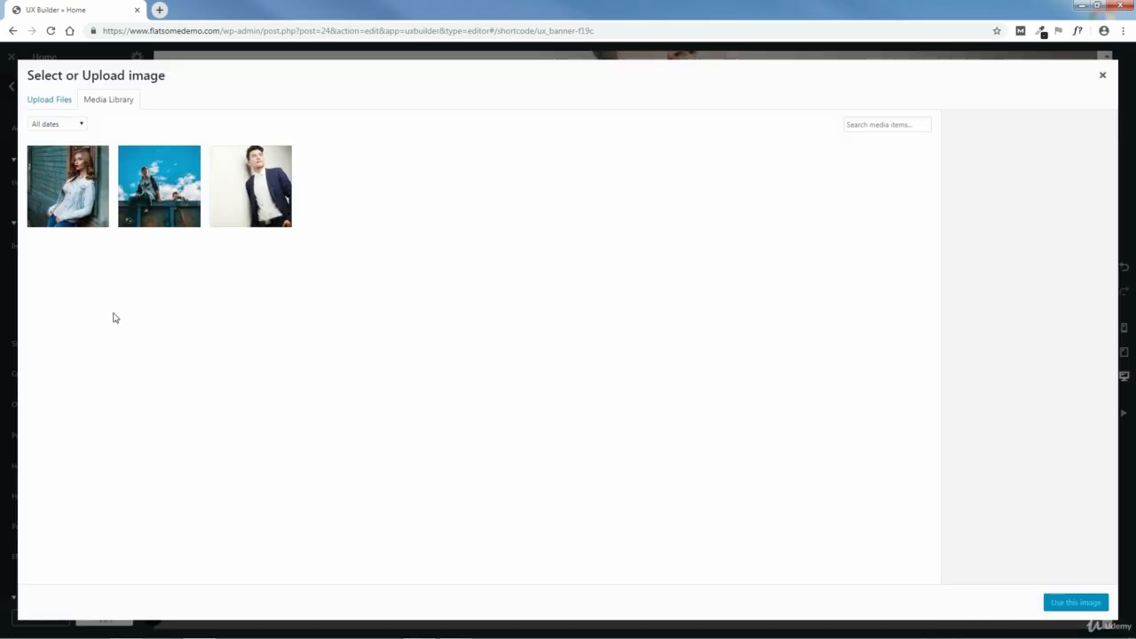
{"action": "left_click", "coordinate": [49, 101]}
{"action": "left_click", "coordinate": [569, 317]}
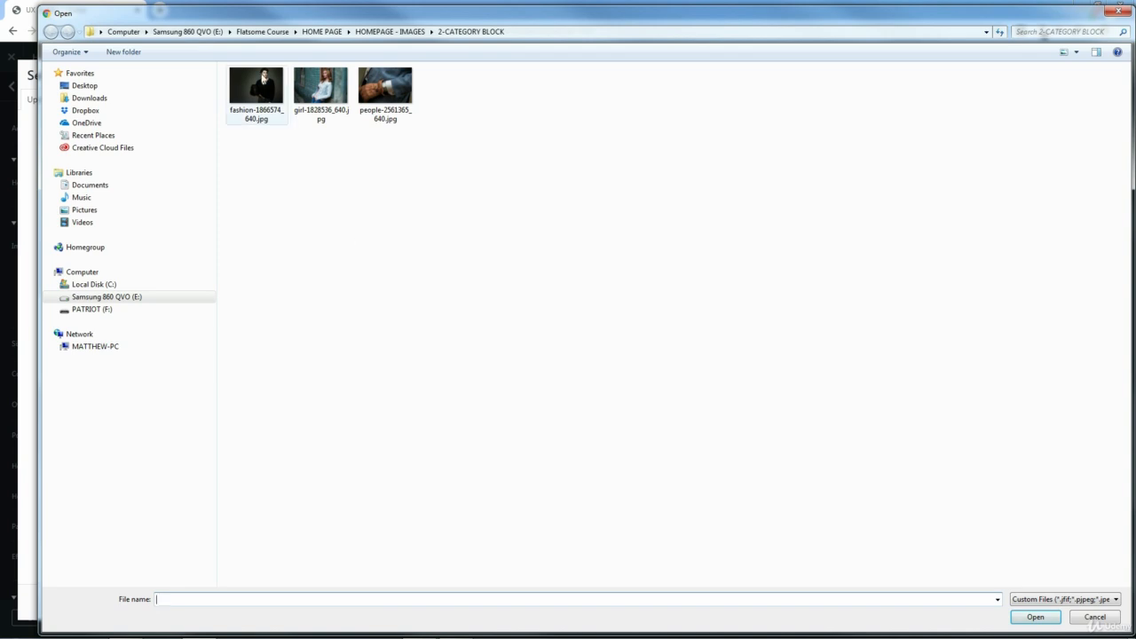
{"action": "left_click", "coordinate": [261, 86]}
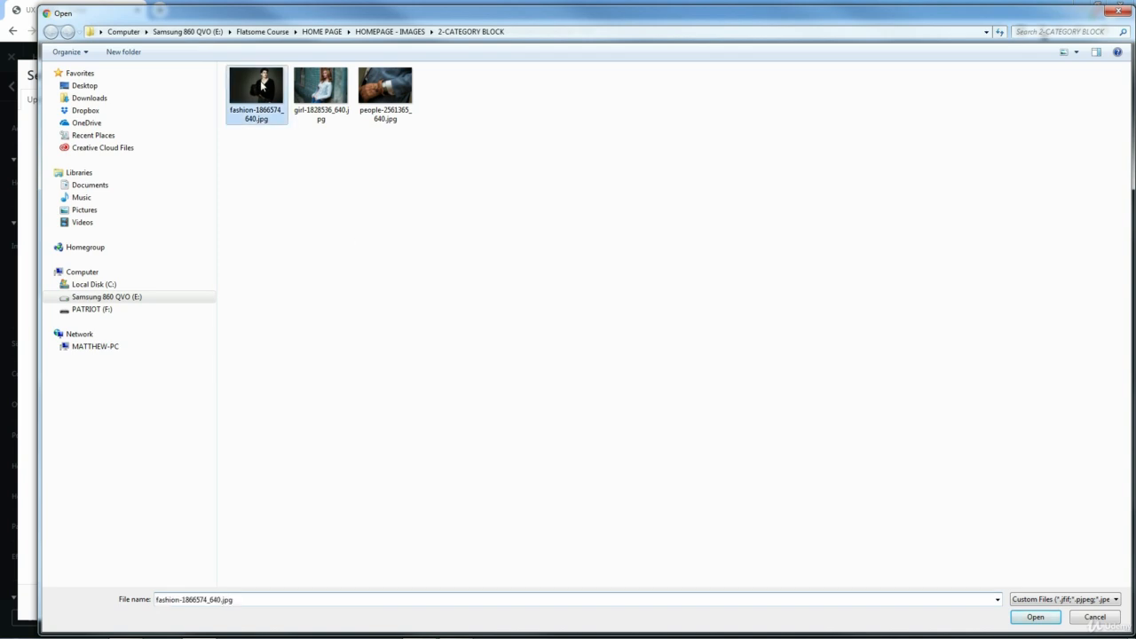
{"action": "left_click", "coordinate": [1036, 618]}
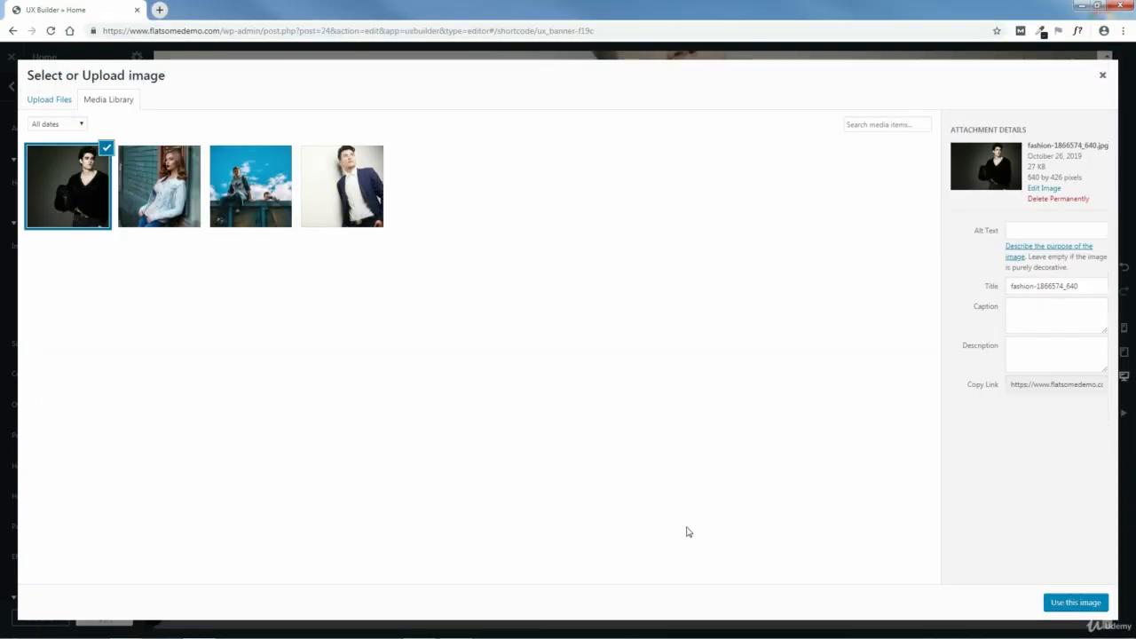
{"action": "left_click", "coordinate": [1077, 605]}
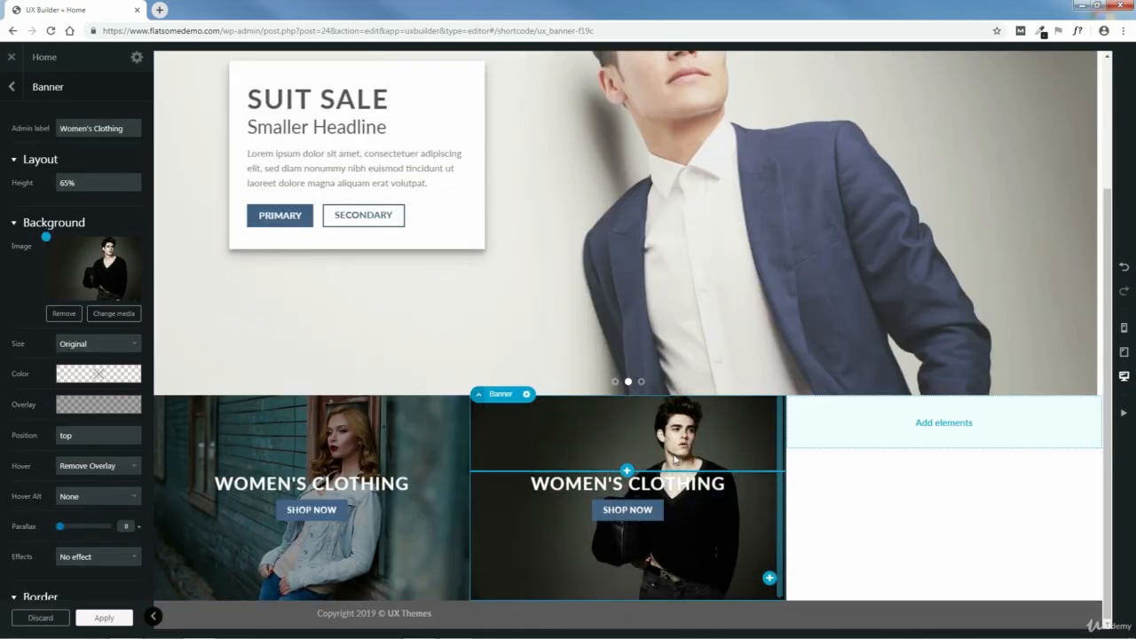
{"action": "left_click", "coordinate": [107, 619]}
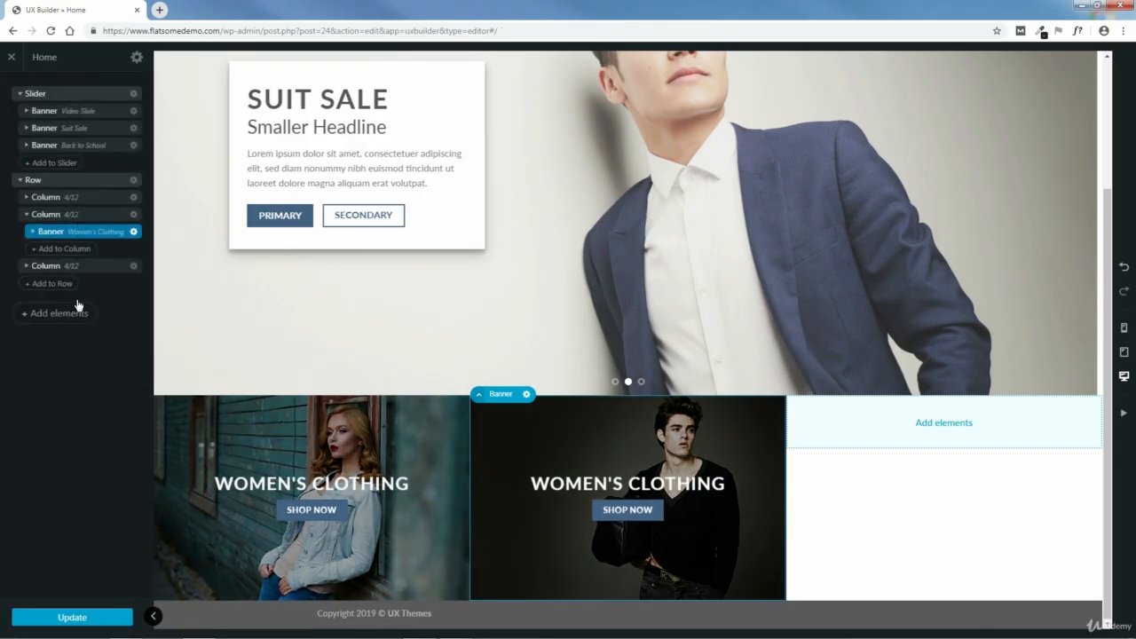
- Change the second column banner's heading to "Men's Clothing", then apply the text and update the page
{"action": "left_click", "coordinate": [34, 232]}
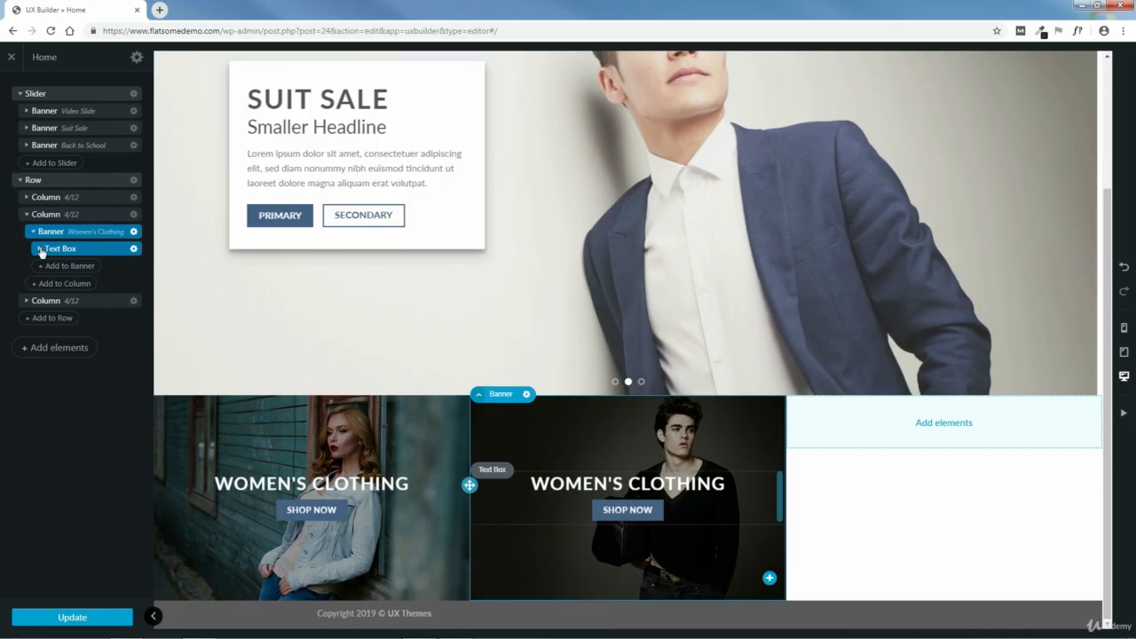
{"action": "left_click", "coordinate": [40, 250]}
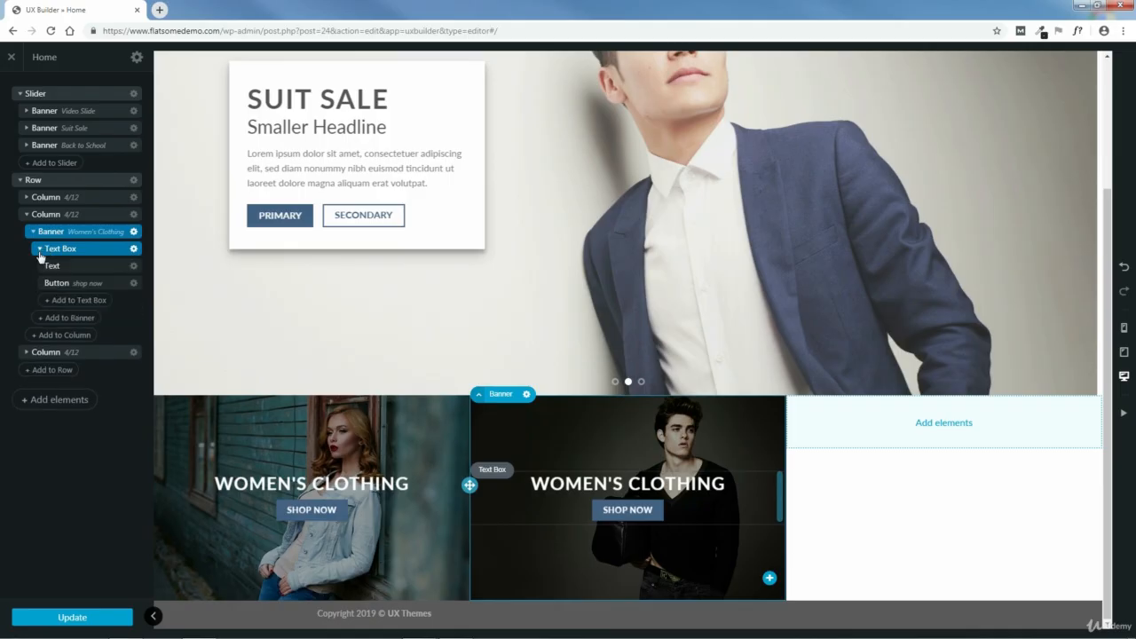
{"action": "left_click", "coordinate": [89, 266]}
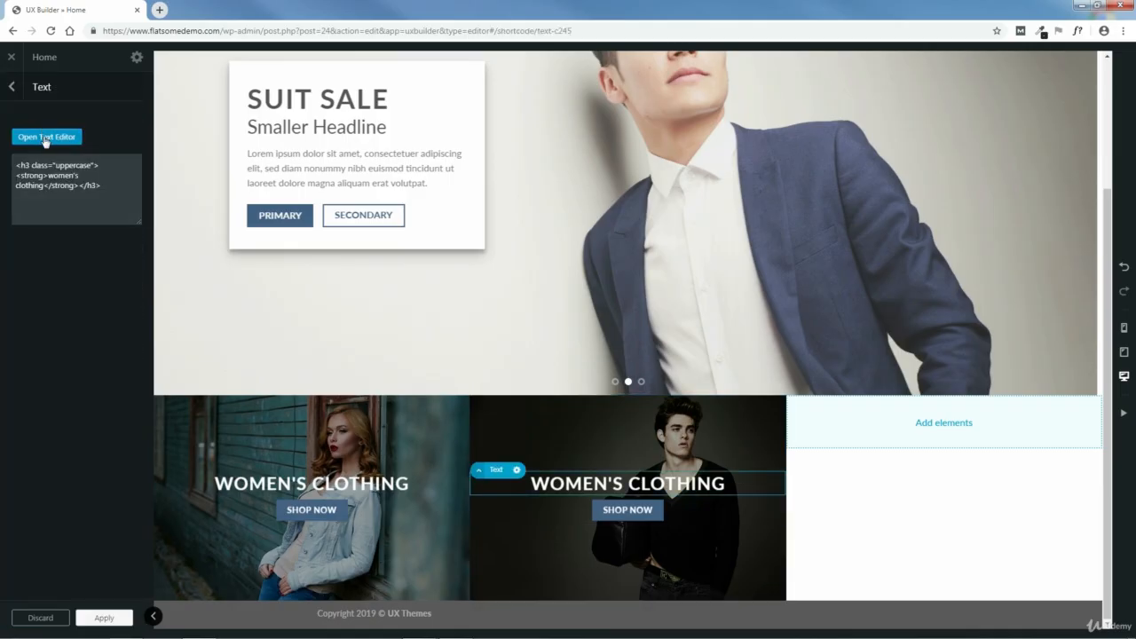
{"action": "left_click", "coordinate": [44, 137]}
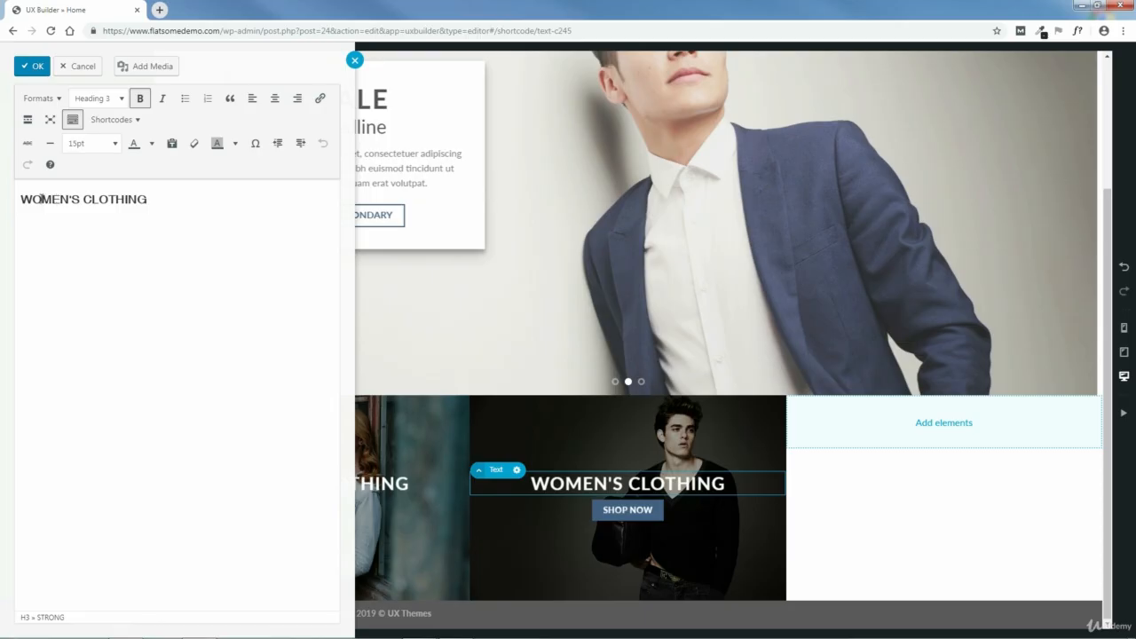
{"action": "left_click_drag", "start_coordinate": [41, 199], "coordinate": [18, 197]}
{"action": "key", "text": "BackSpace"}
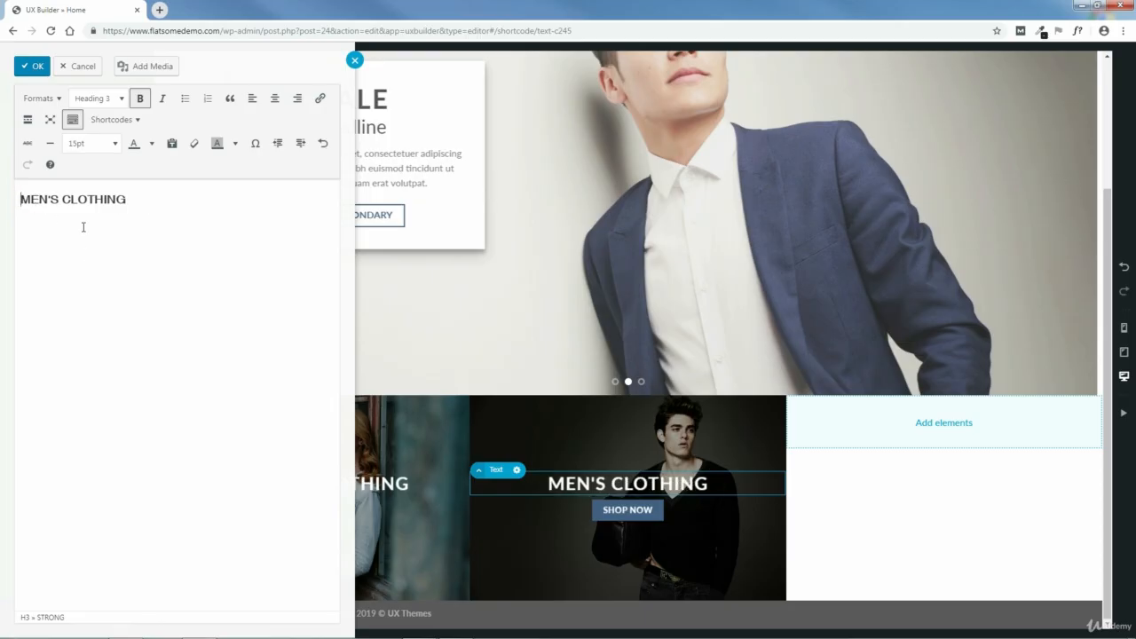
{"action": "left_click", "coordinate": [32, 66]}
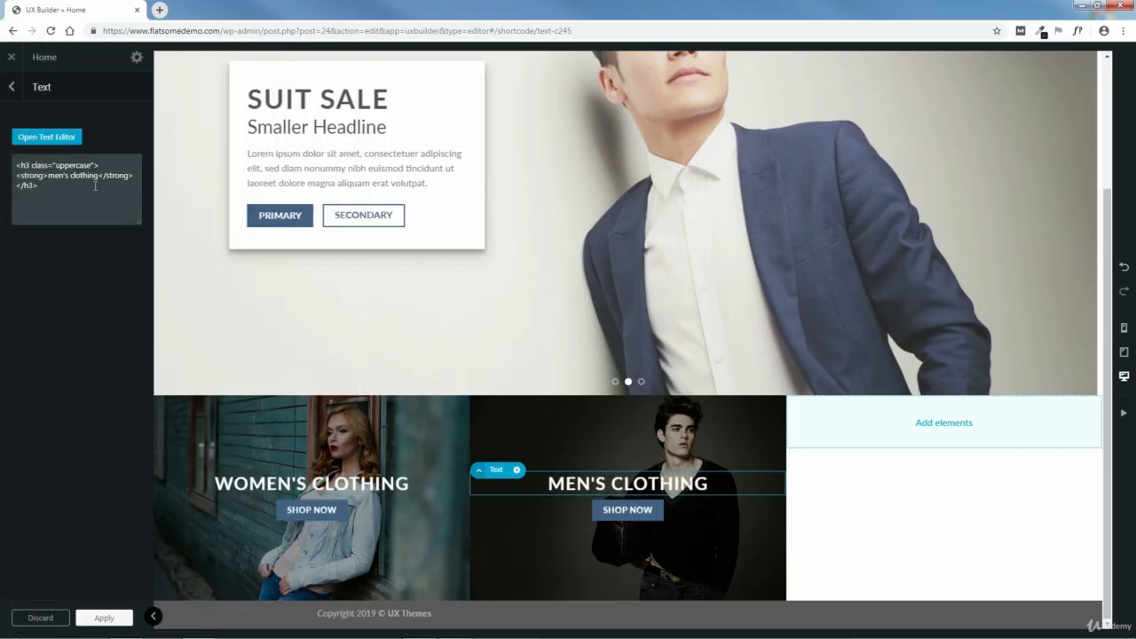
{"action": "left_click", "coordinate": [103, 617]}
{"action": "left_click", "coordinate": [74, 616]}
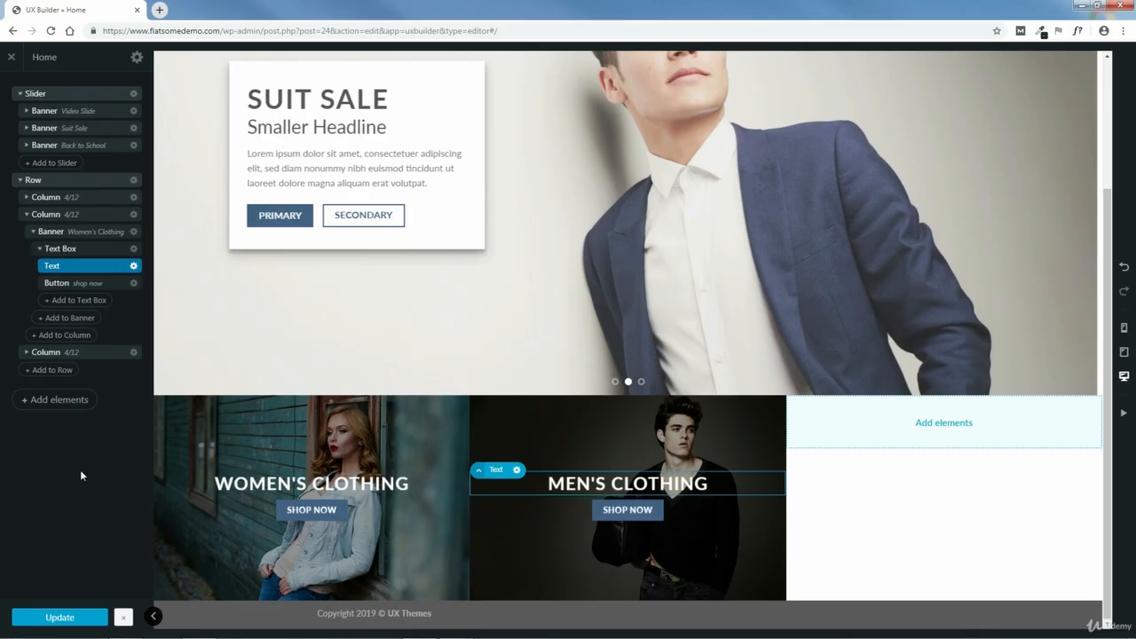
- Set the second column banner's admin label to "Men's Clothing" and apply it
{"action": "left_click", "coordinate": [89, 234]}
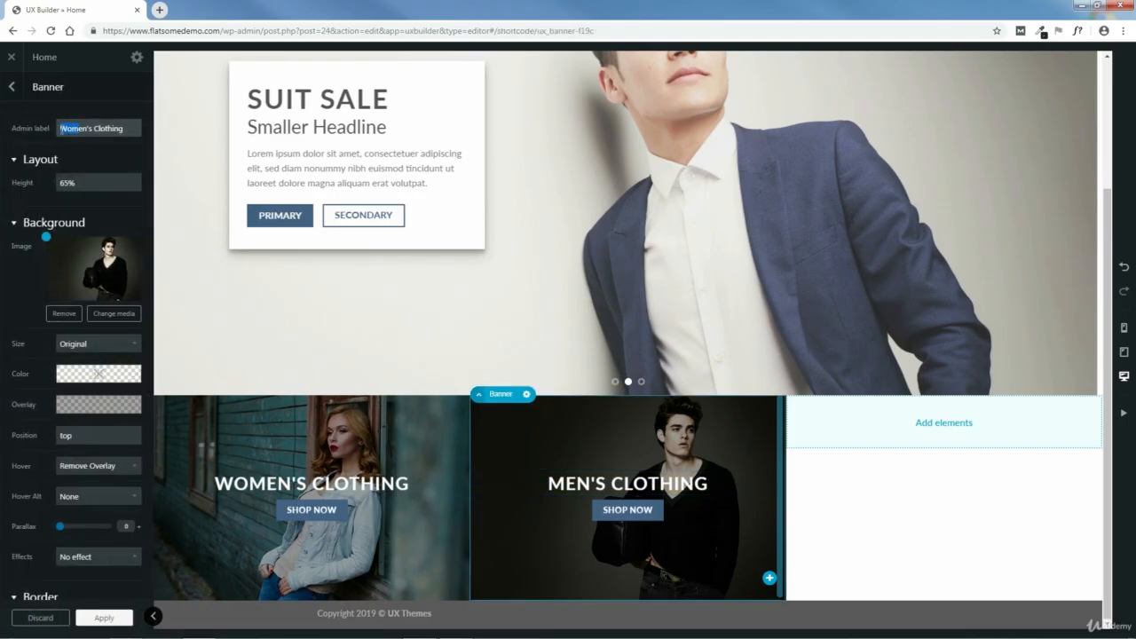
{"action": "type", "text": "M"}
{"action": "left_click", "coordinate": [104, 619]}
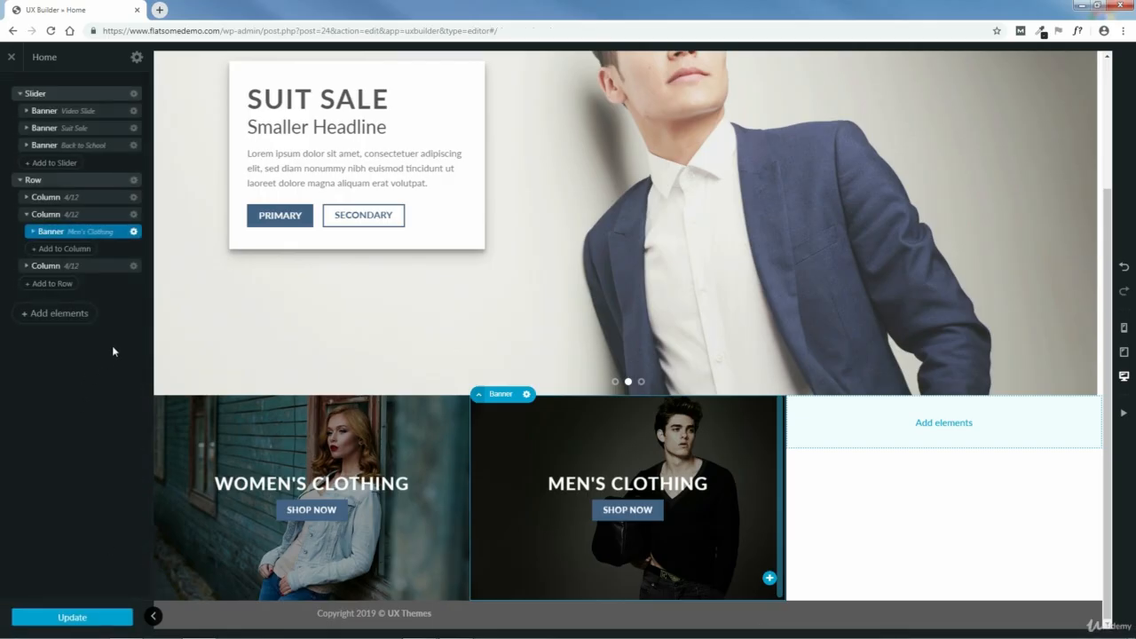
- Duplicate the Men's Clothing banner and move the copy into the row's third column
{"action": "left_click", "coordinate": [135, 233]}
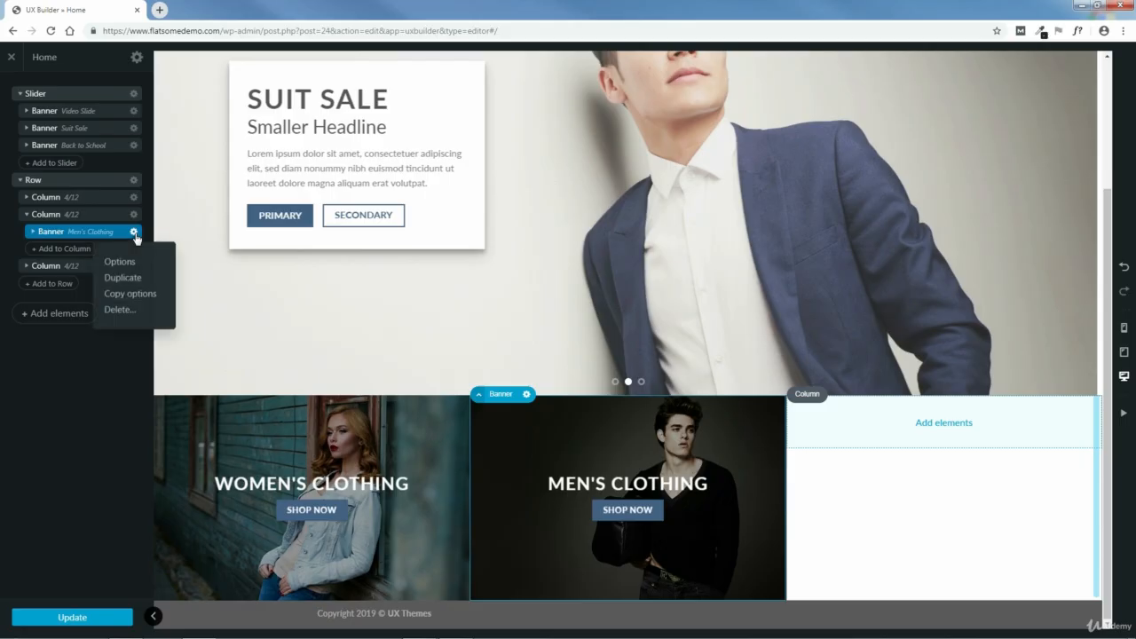
{"action": "left_click", "coordinate": [123, 279]}
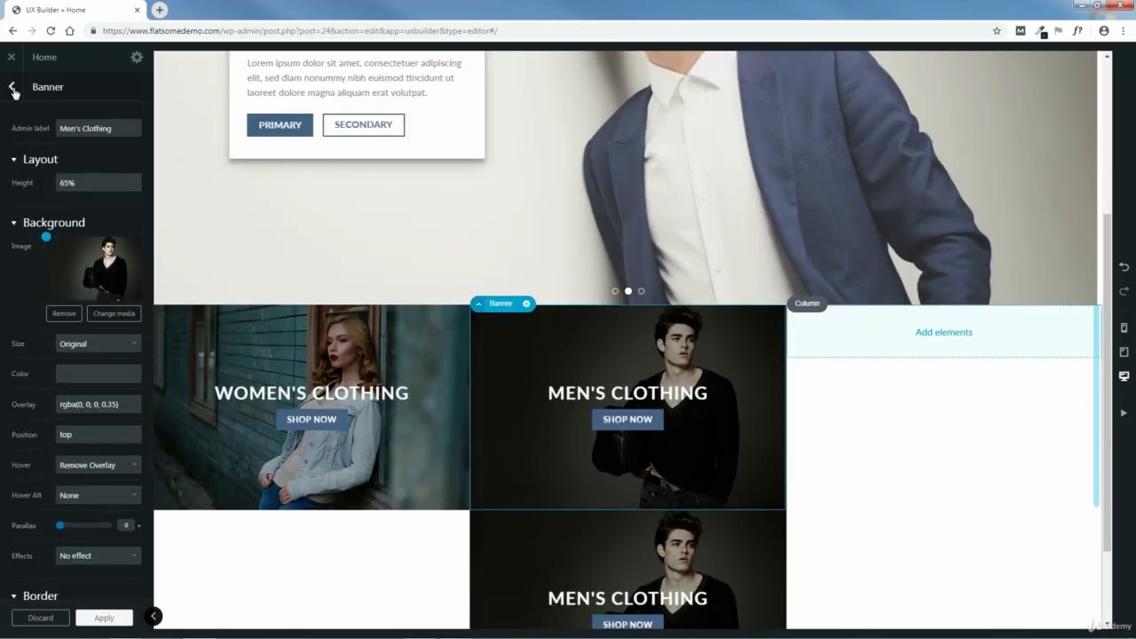
{"action": "left_click", "coordinate": [11, 89]}
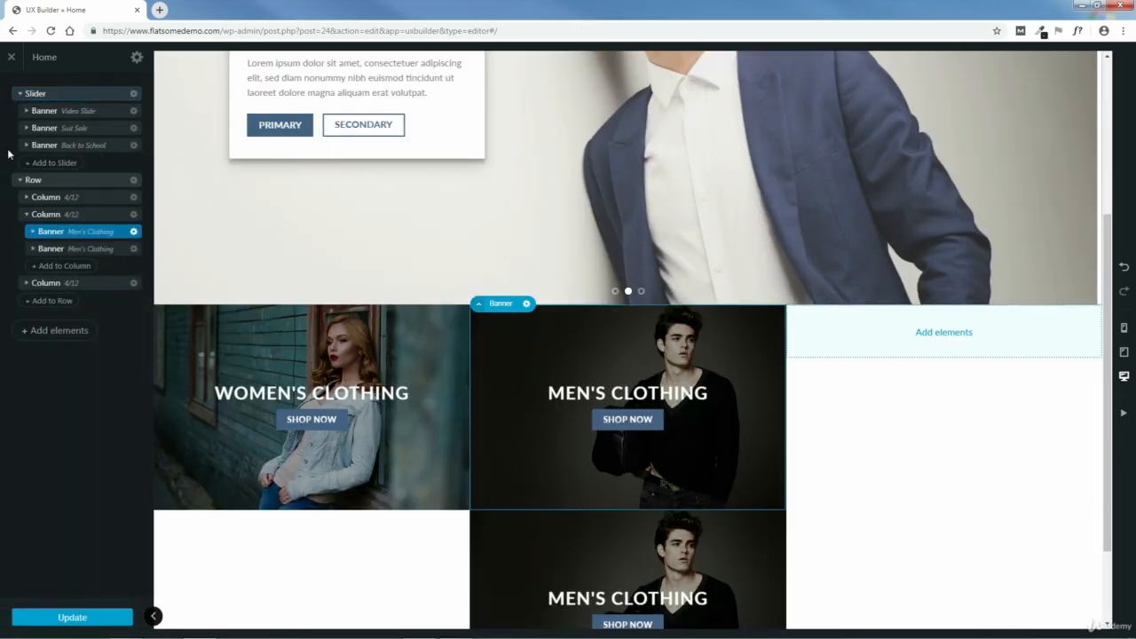
{"action": "left_click", "coordinate": [75, 250]}
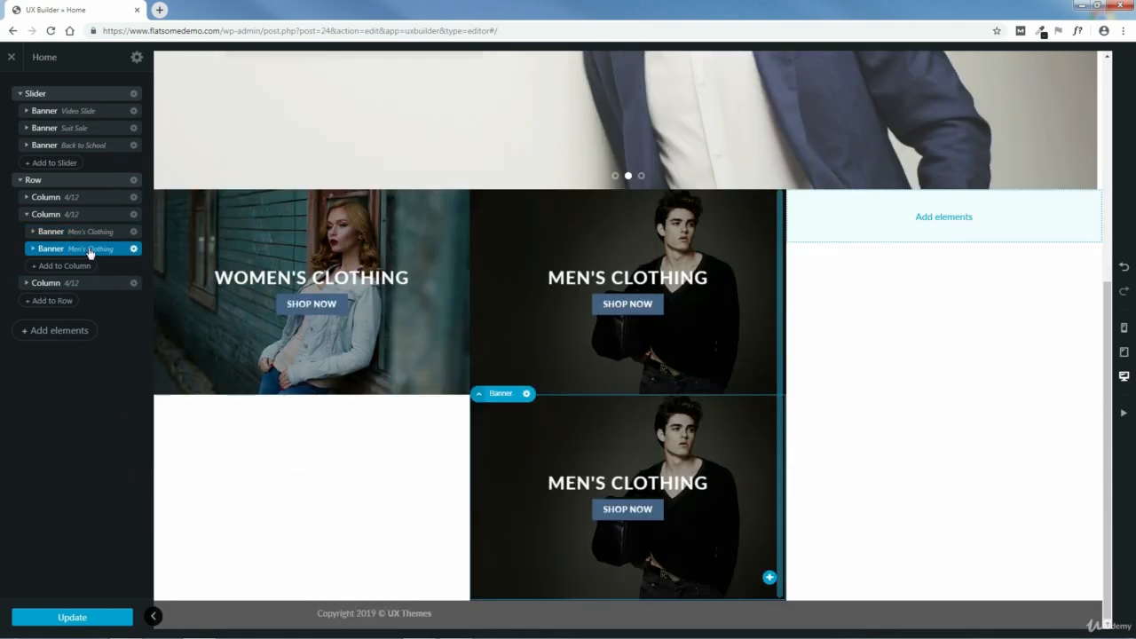
{"action": "left_click", "coordinate": [26, 282]}
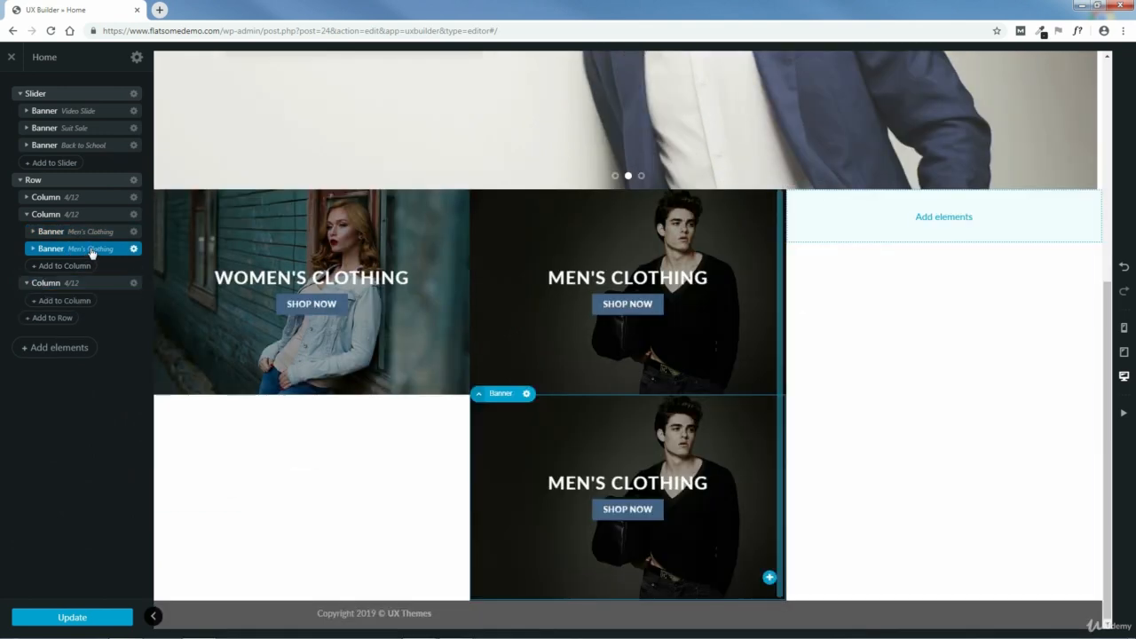
{"action": "left_click_drag", "start_coordinate": [91, 252], "coordinate": [69, 291]}
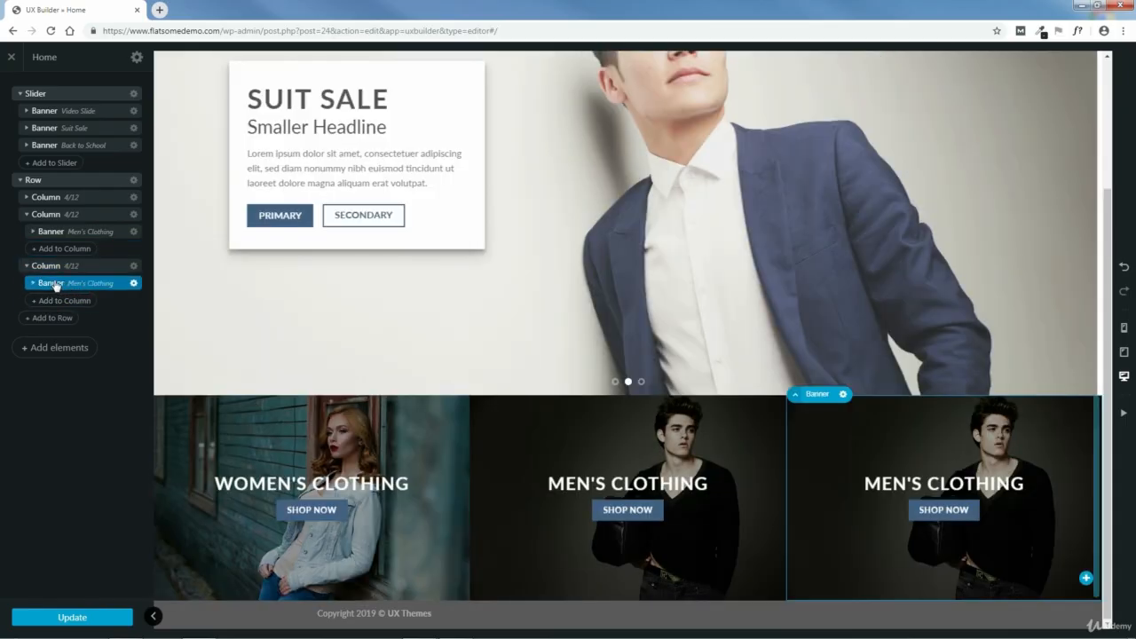
- Set the third column banner's admin label to "Accessories"
{"action": "left_click", "coordinate": [86, 284]}
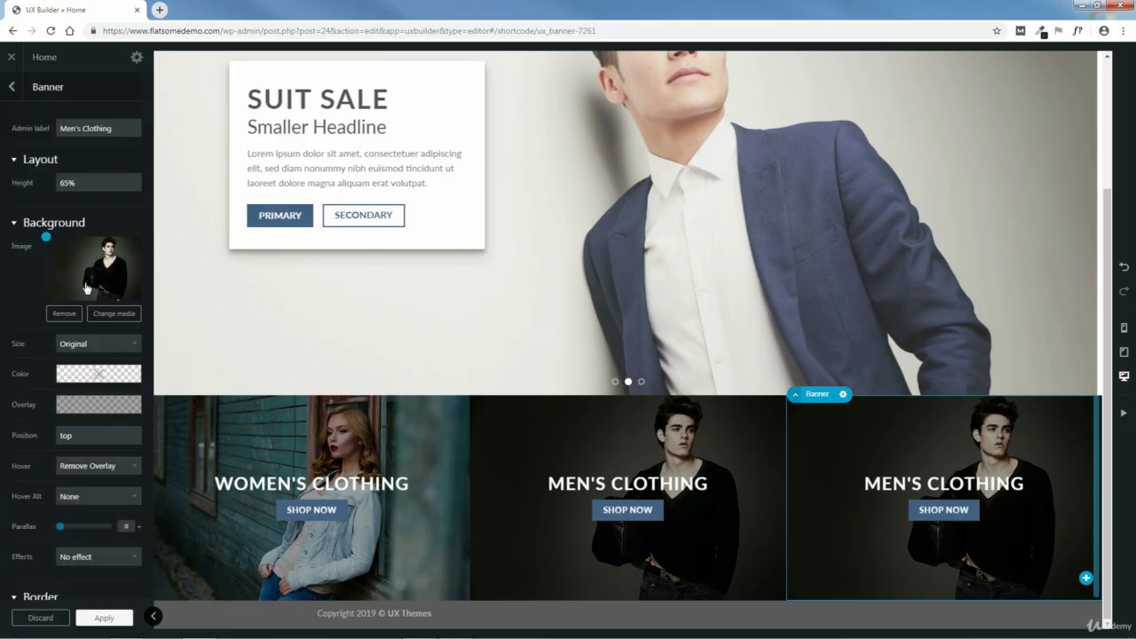
{"action": "left_click_drag", "start_coordinate": [112, 129], "coordinate": [56, 130]}
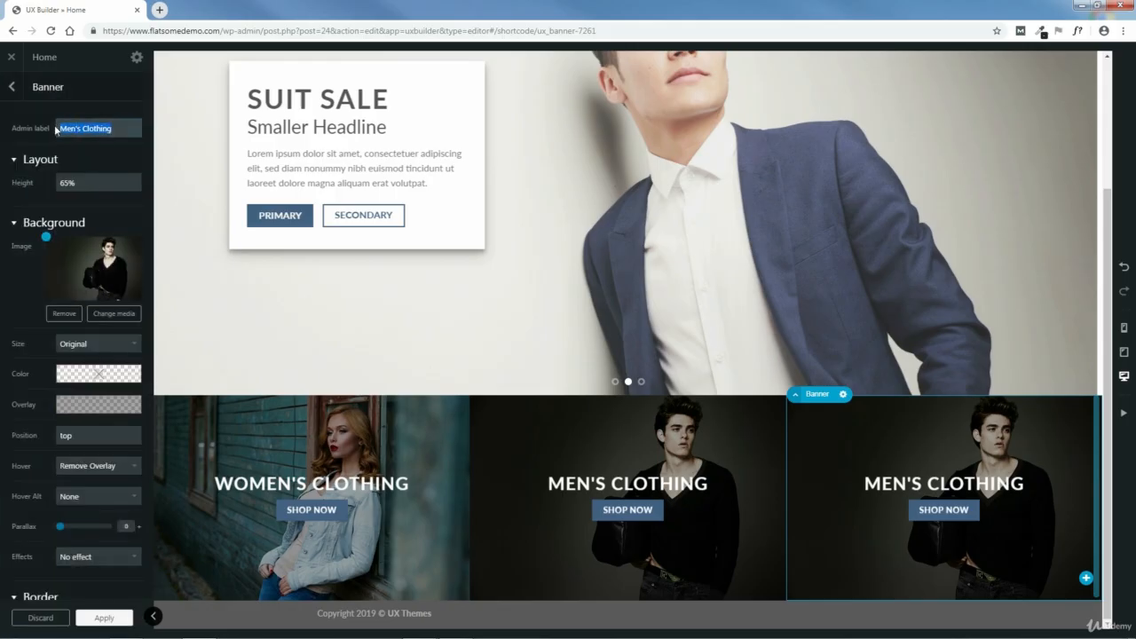
{"action": "type", "text": "Accessories"}
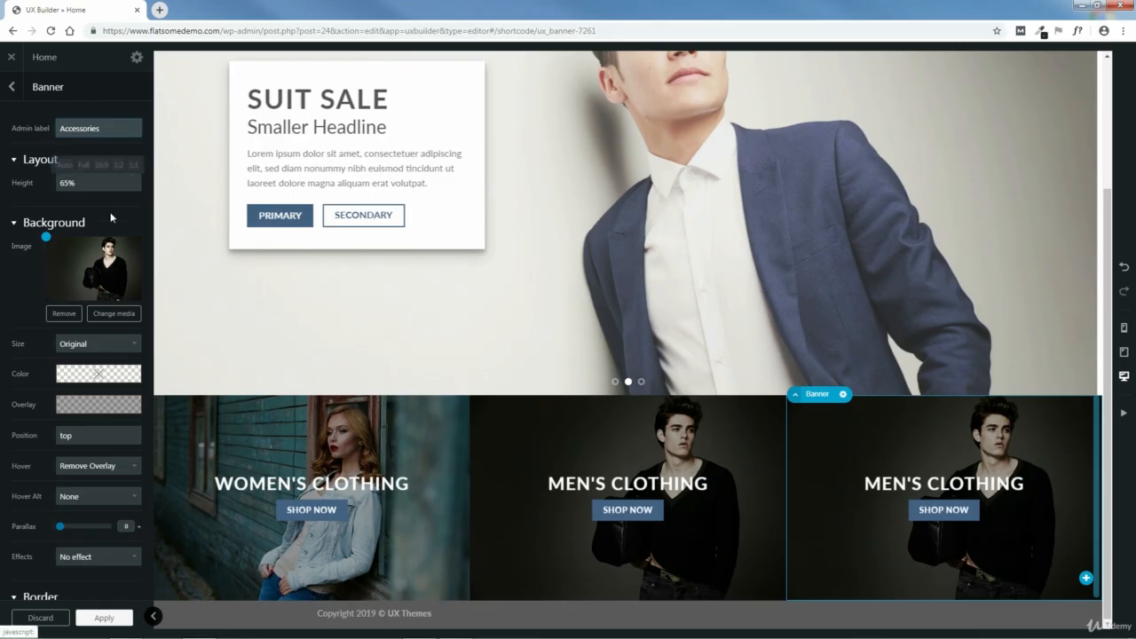
- Upload people-2561365_640.jpg and use it as the third column banner's background image
{"action": "left_click", "coordinate": [113, 315]}
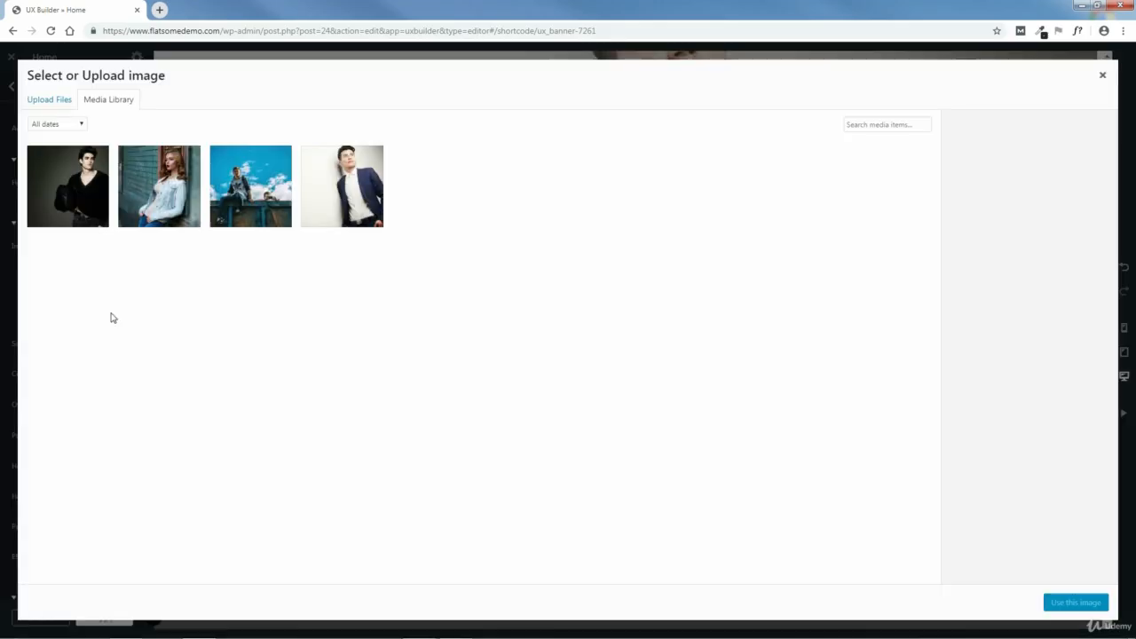
{"action": "left_click", "coordinate": [51, 99]}
{"action": "left_click", "coordinate": [563, 313]}
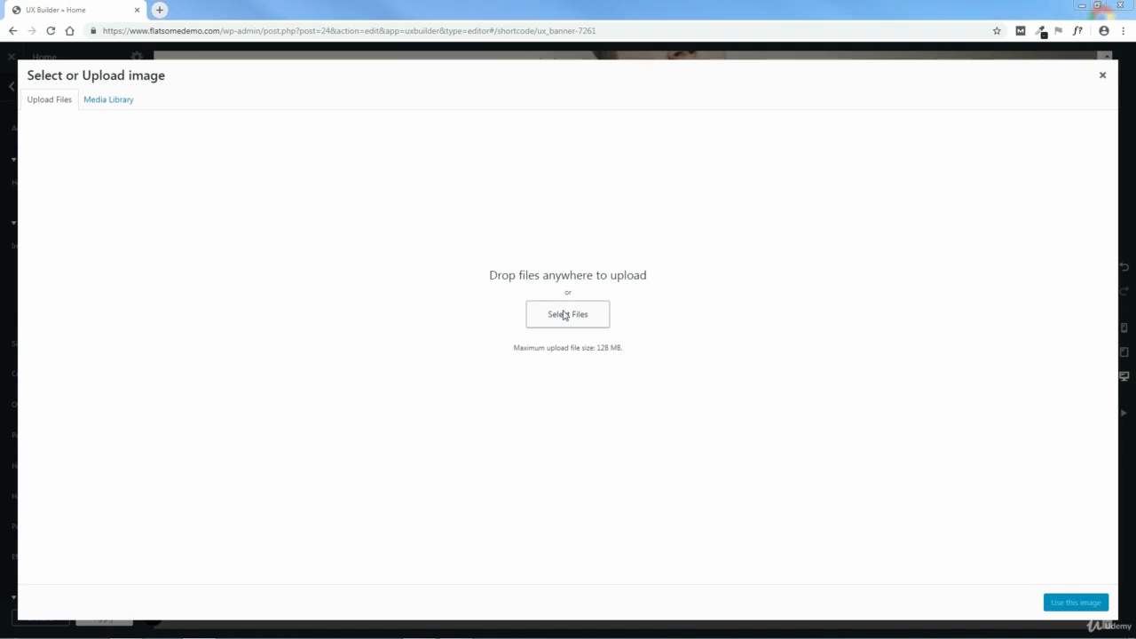
{"action": "left_click", "coordinate": [388, 89]}
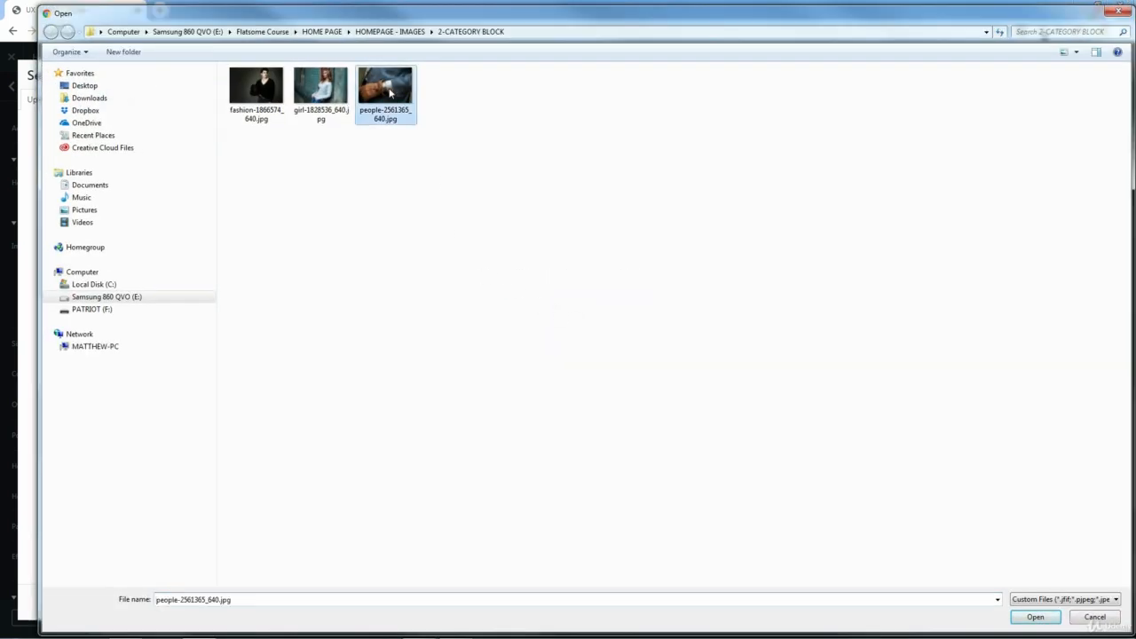
{"action": "left_click", "coordinate": [1035, 617]}
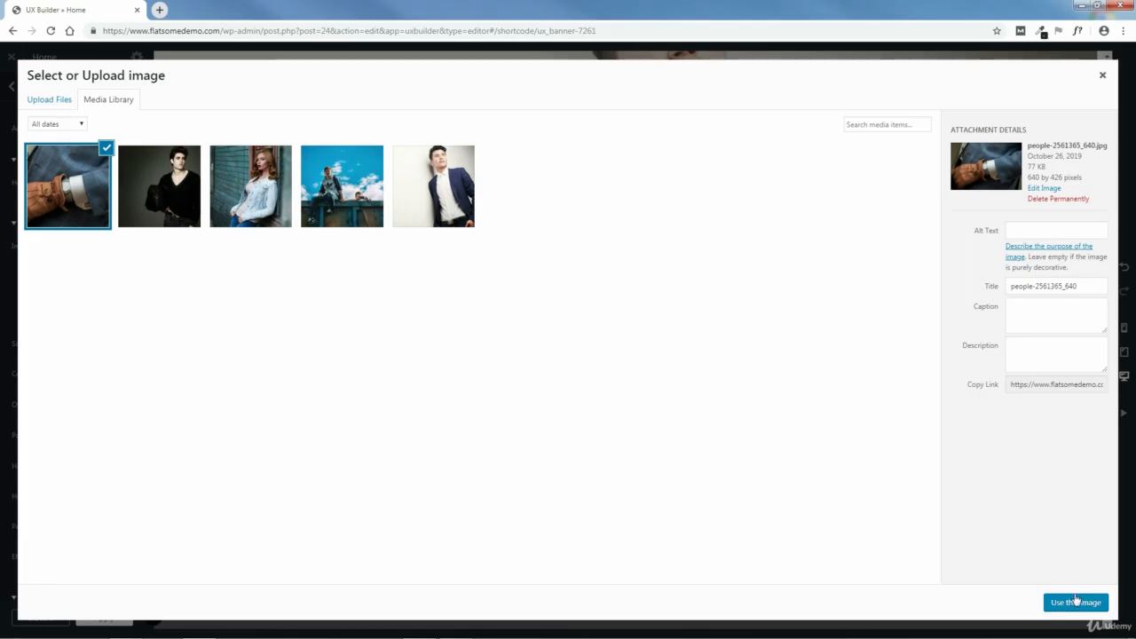
{"action": "left_click", "coordinate": [1079, 602]}
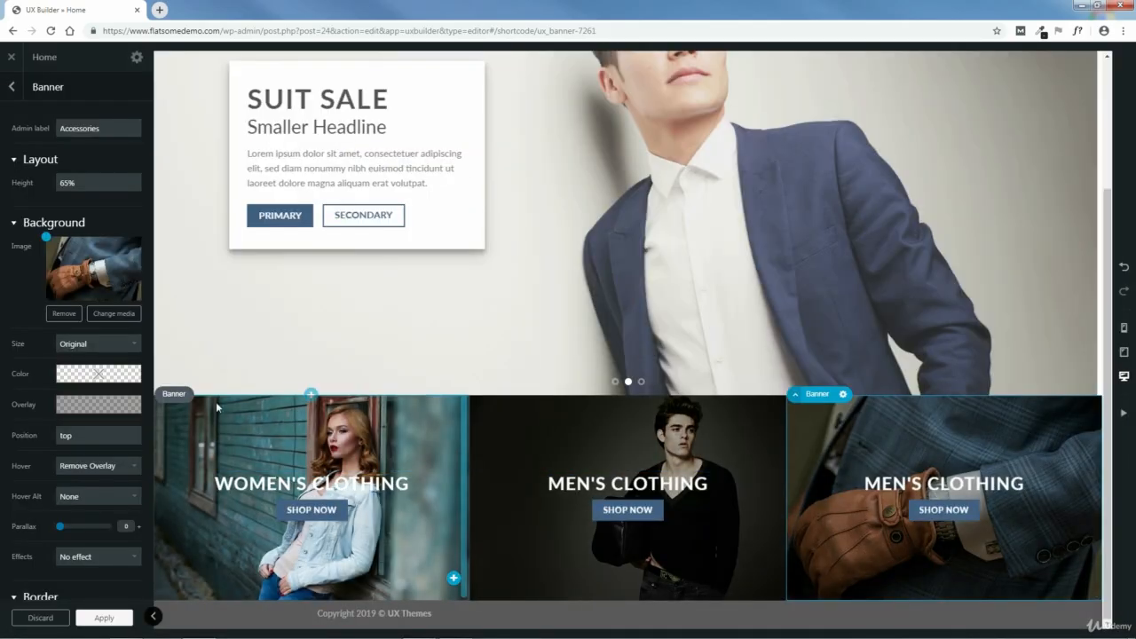
- Replace the third column banner's heading text with "ACCESSORIES"
{"action": "left_click", "coordinate": [957, 486]}
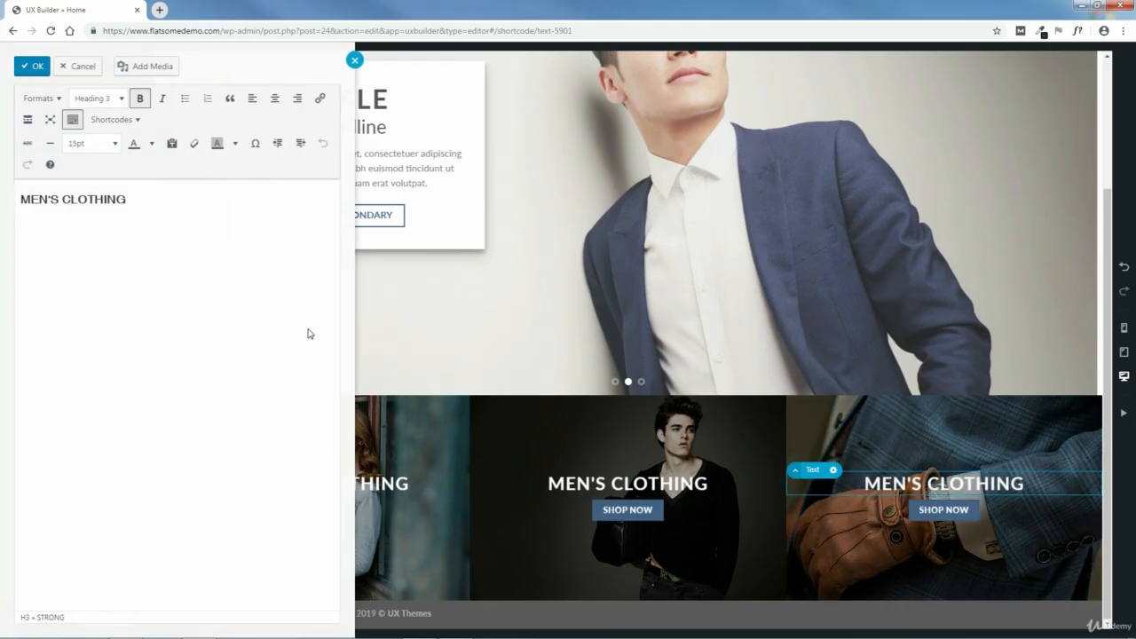
{"action": "left_click_drag", "start_coordinate": [127, 199], "coordinate": [21, 199]}
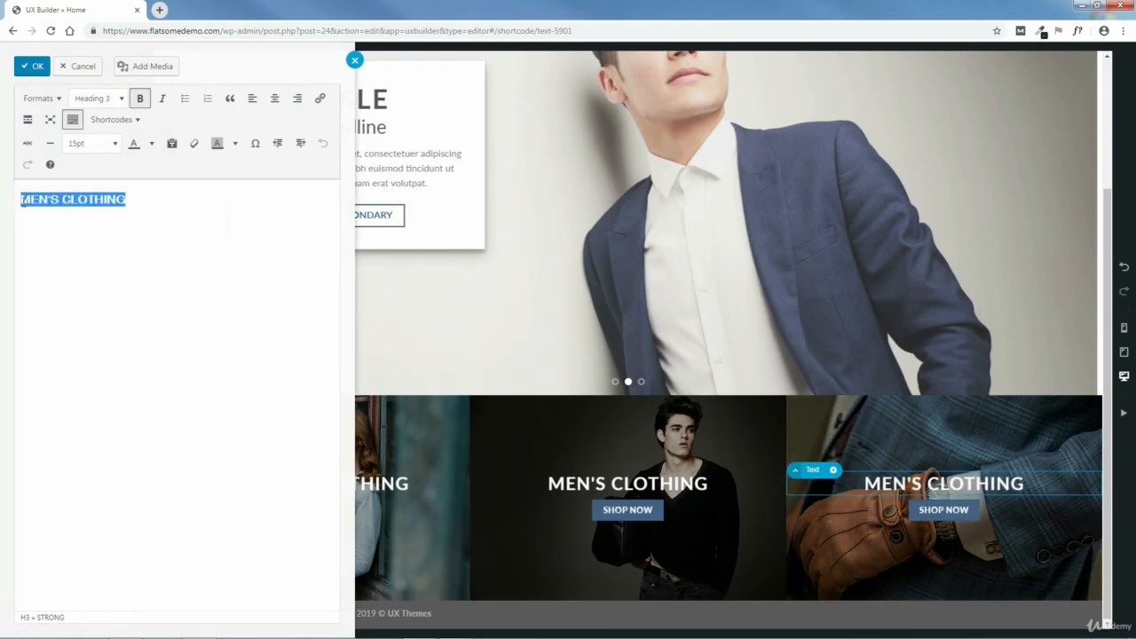
{"action": "key", "text": "BackSpace"}
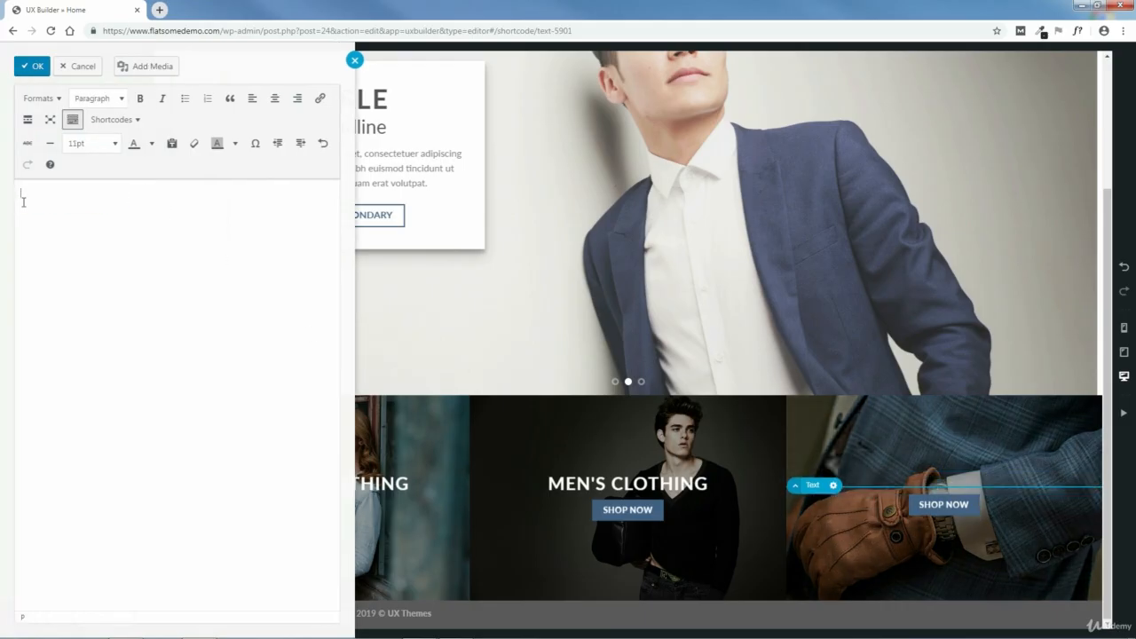
{"action": "type", "text": "access"}
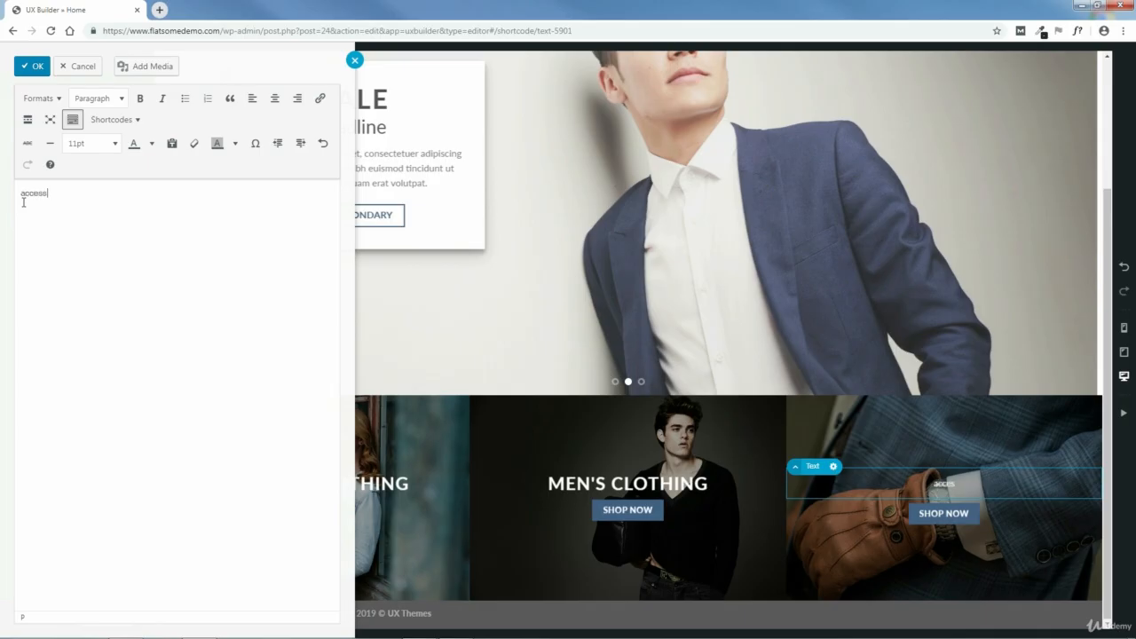
{"action": "type", "text": "ories"}
{"action": "left_click_drag", "start_coordinate": [67, 193], "coordinate": [14, 194]}
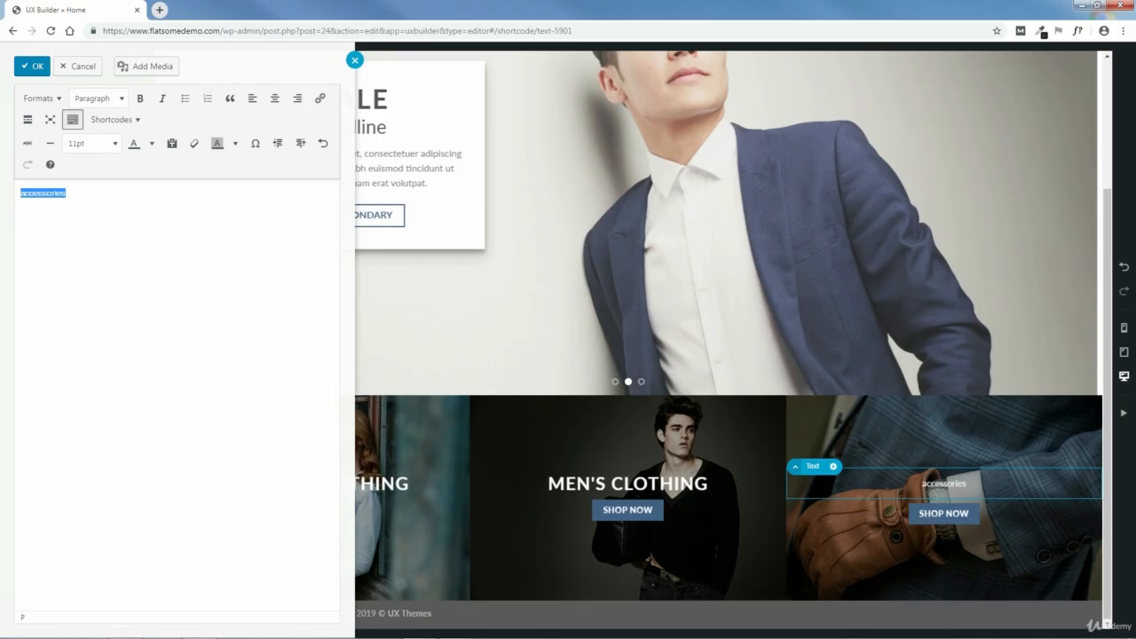
{"action": "type", "text": "ACCESSO"}
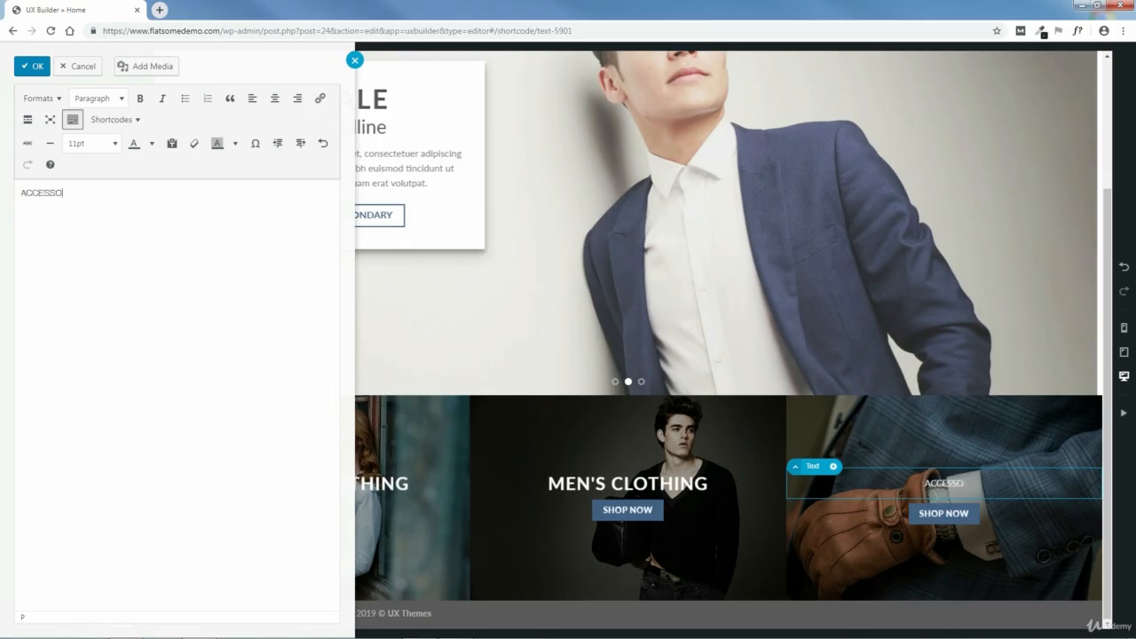
{"action": "type", "text": "RIES"}
- Format the ACCESSORIES text as Heading 3 and make it bold
{"action": "left_click_drag", "start_coordinate": [98, 194], "coordinate": [32, 193]}
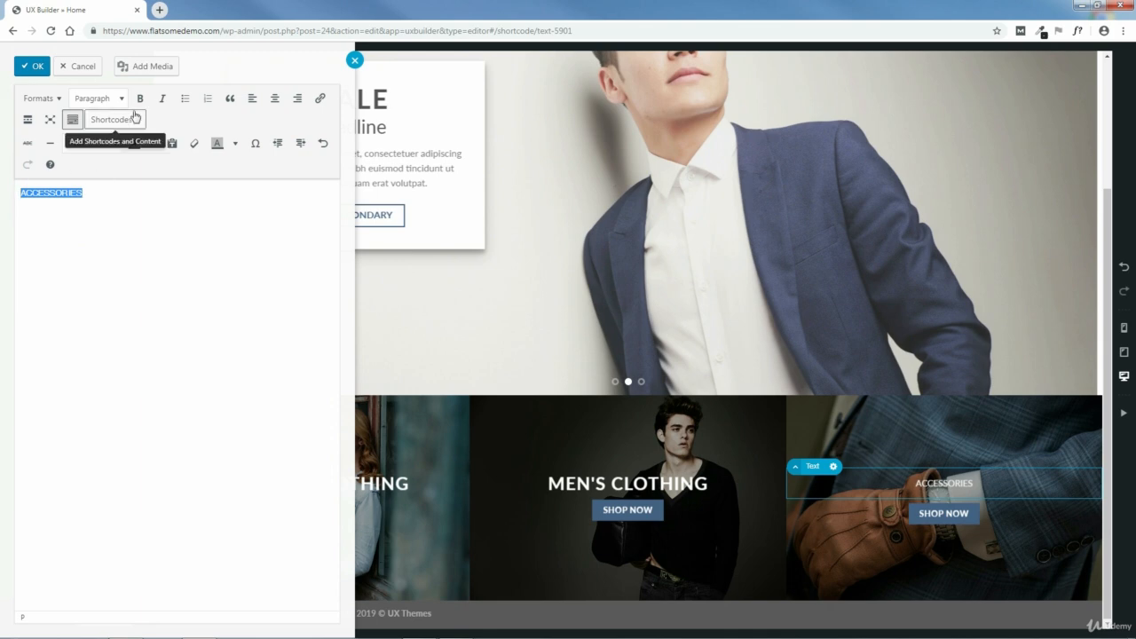
{"action": "left_click", "coordinate": [99, 98]}
{"action": "left_click", "coordinate": [107, 165]}
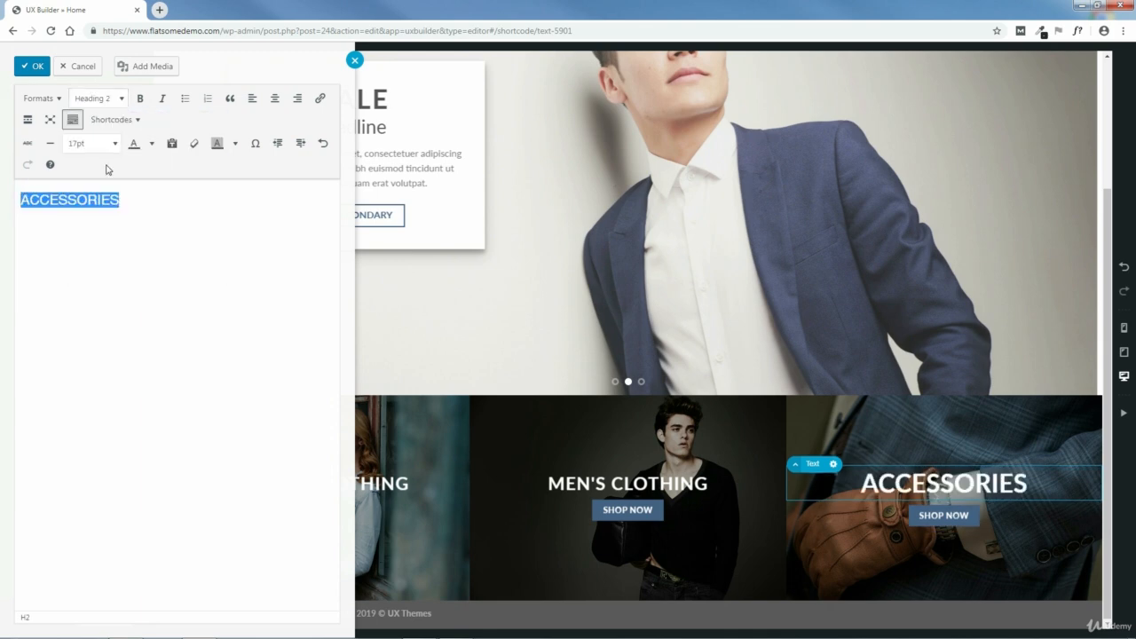
{"action": "left_click", "coordinate": [99, 98]}
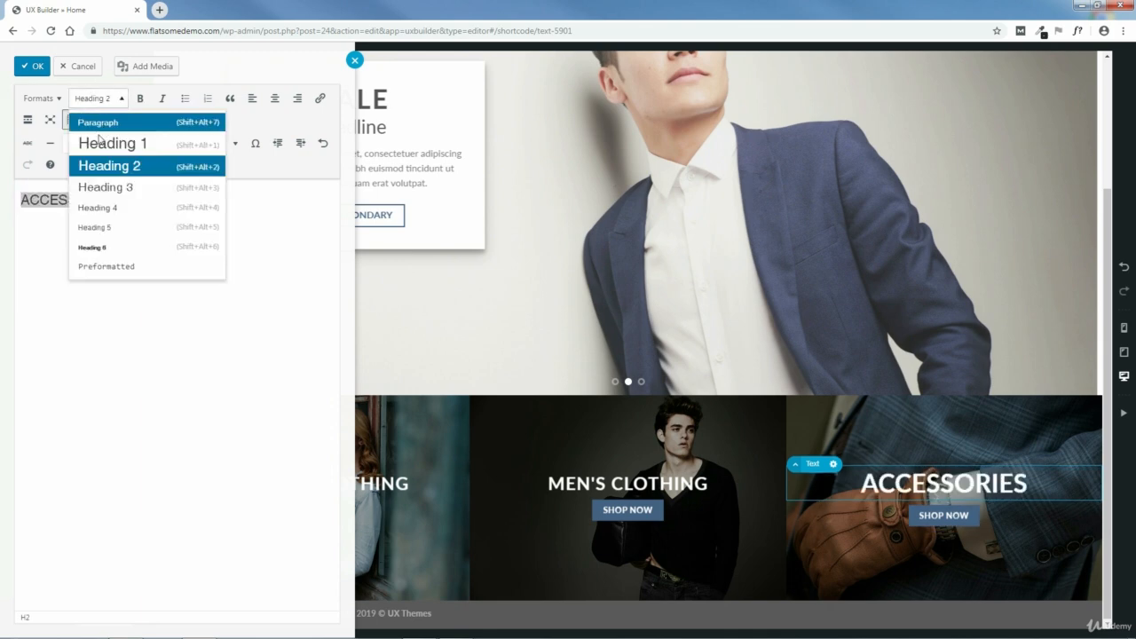
{"action": "left_click", "coordinate": [101, 184]}
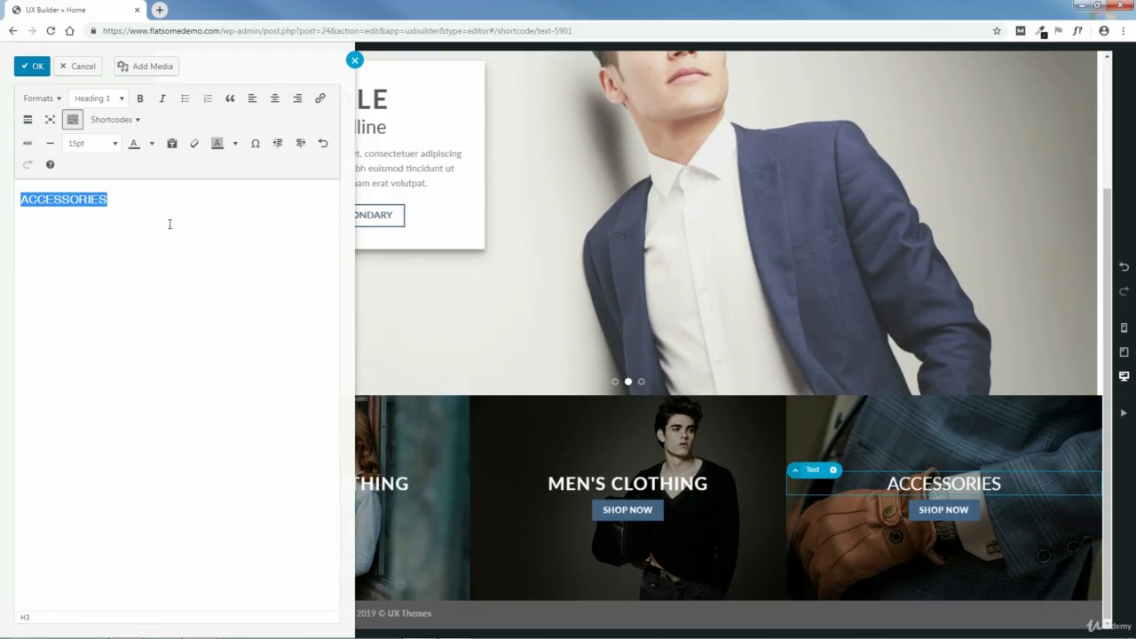
{"action": "left_click", "coordinate": [140, 98]}
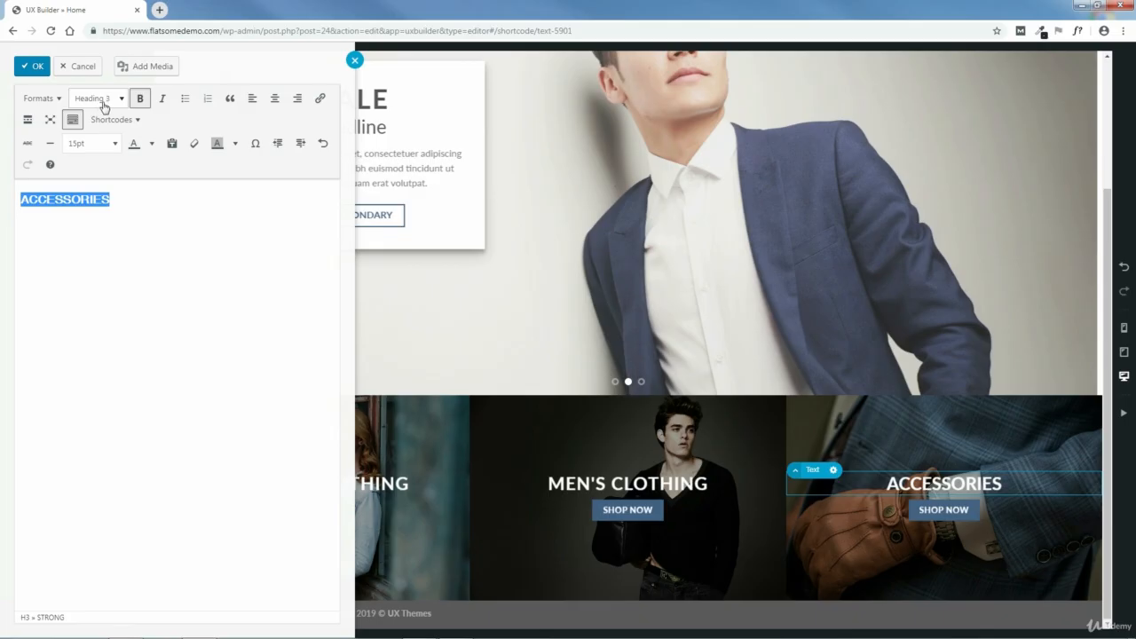
{"action": "left_click", "coordinate": [111, 199]}
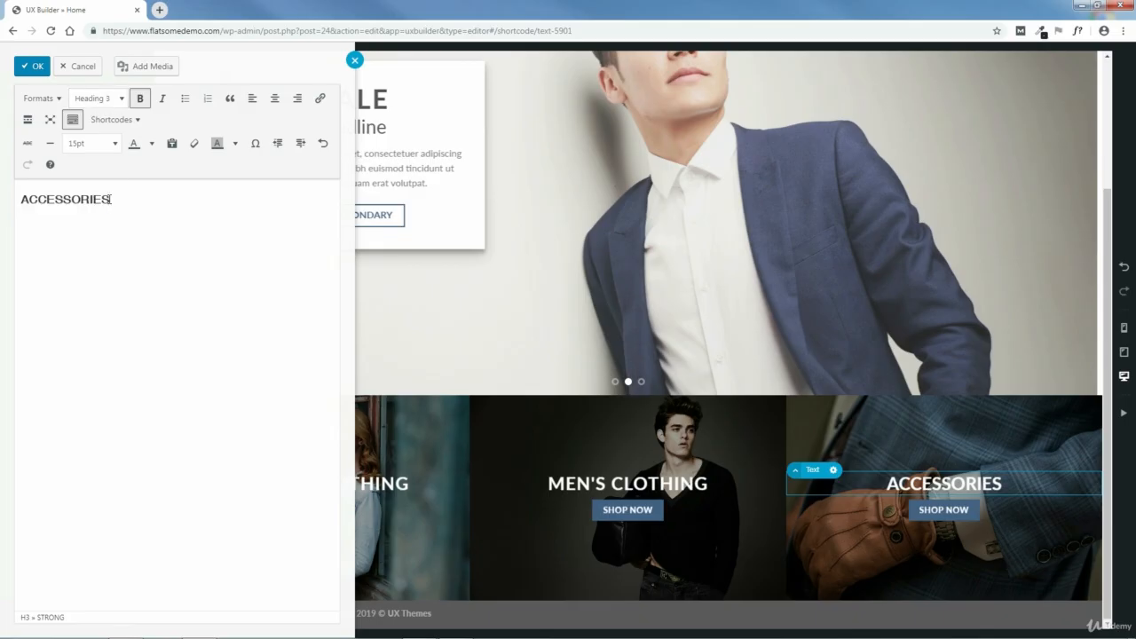
{"action": "left_click_drag", "start_coordinate": [111, 198], "coordinate": [20, 198]}
{"action": "left_click", "coordinate": [96, 100]}
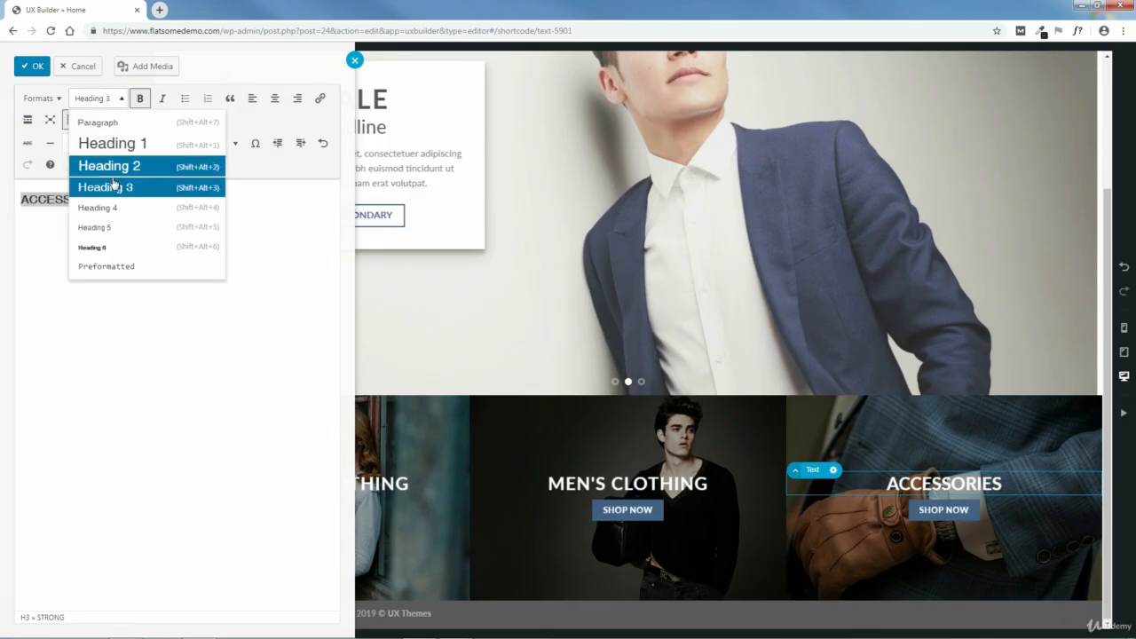
{"action": "left_click", "coordinate": [132, 188]}
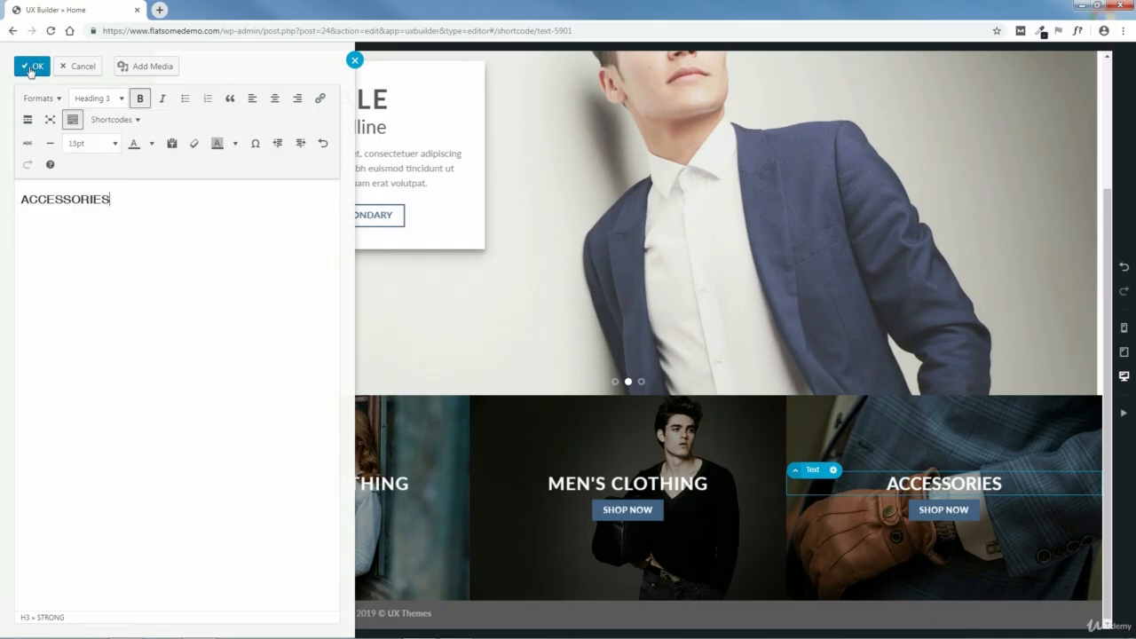
- Confirm and apply the edited ACCESSORIES text, and update the Home page
{"action": "left_click", "coordinate": [31, 68]}
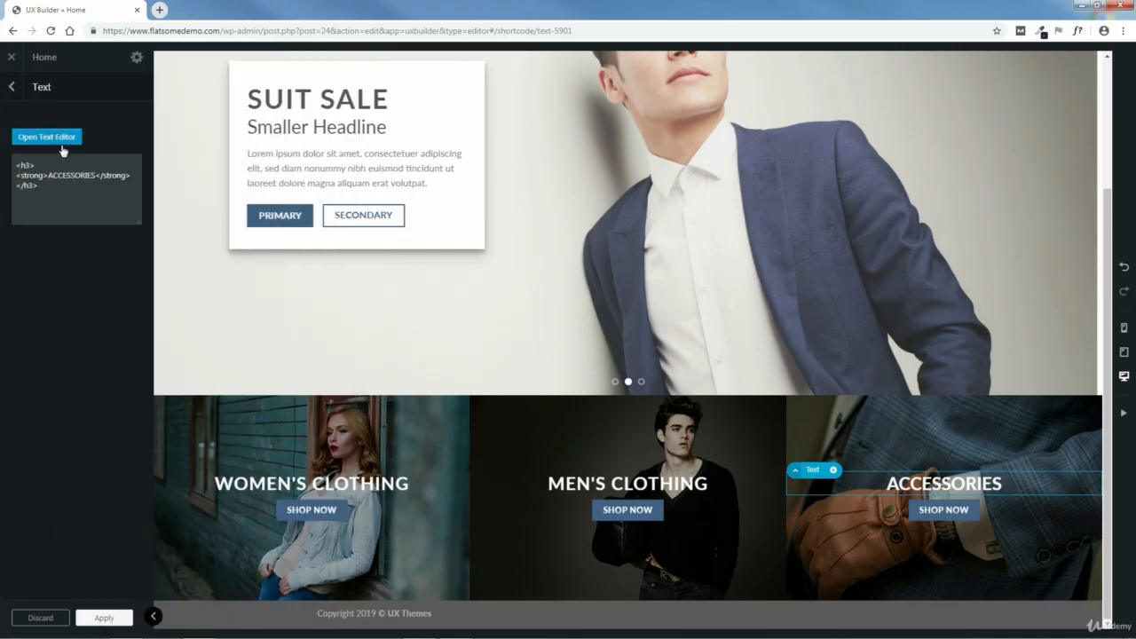
{"action": "left_click", "coordinate": [103, 617]}
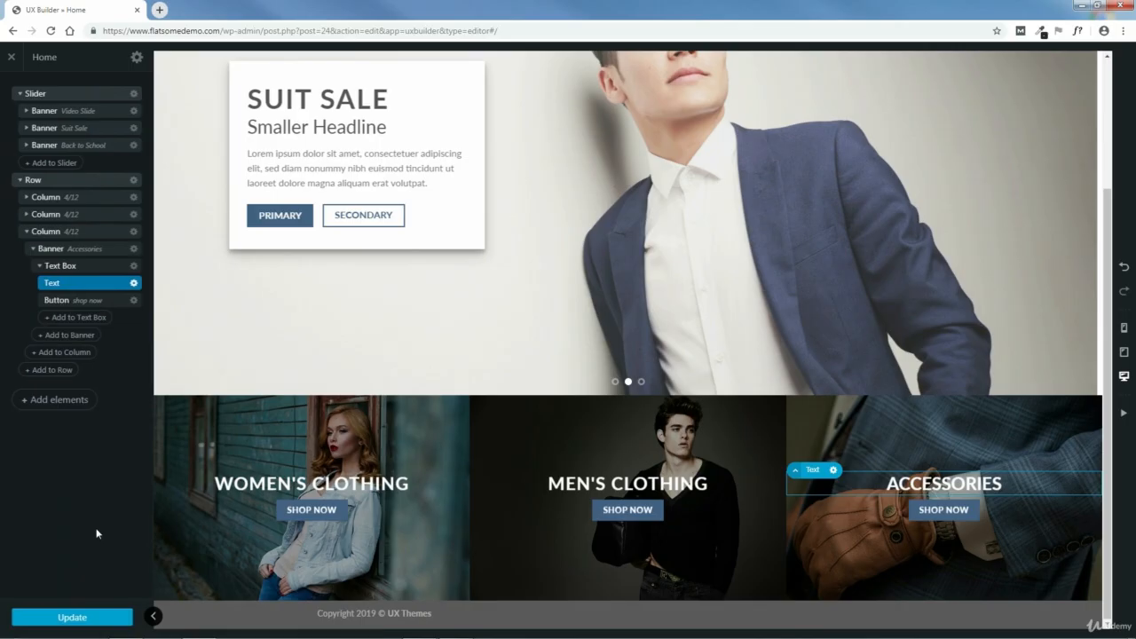
{"action": "left_click", "coordinate": [71, 617]}
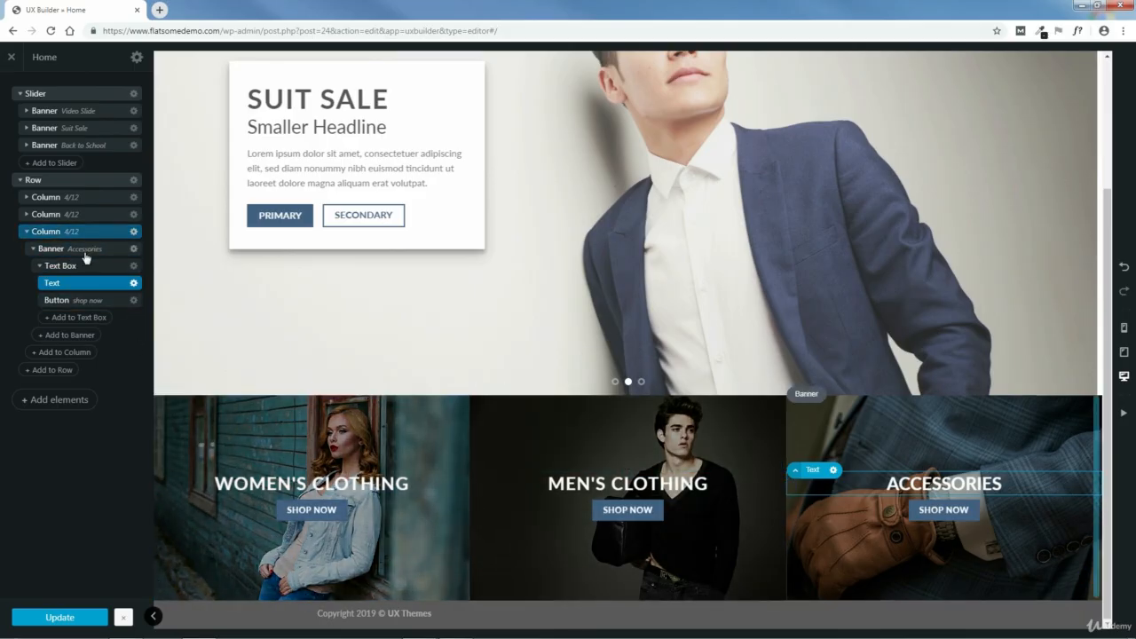
- Set the Women's Clothing banner's top and right border widths to 4px, keeping the bottom width at 0px
{"action": "left_click", "coordinate": [27, 231]}
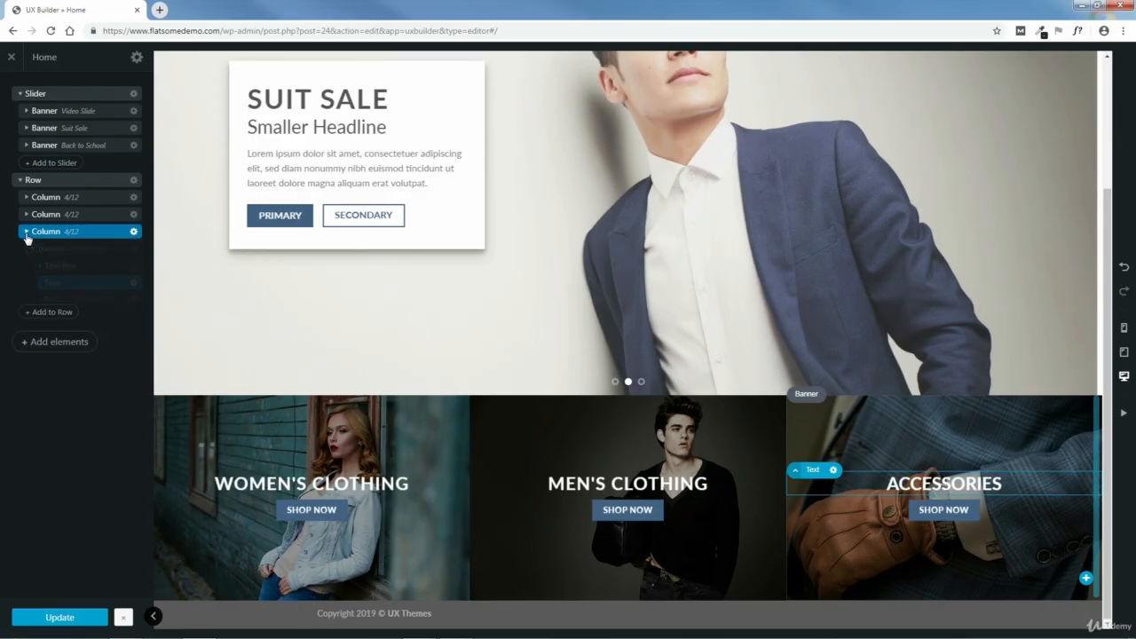
{"action": "left_click", "coordinate": [27, 197]}
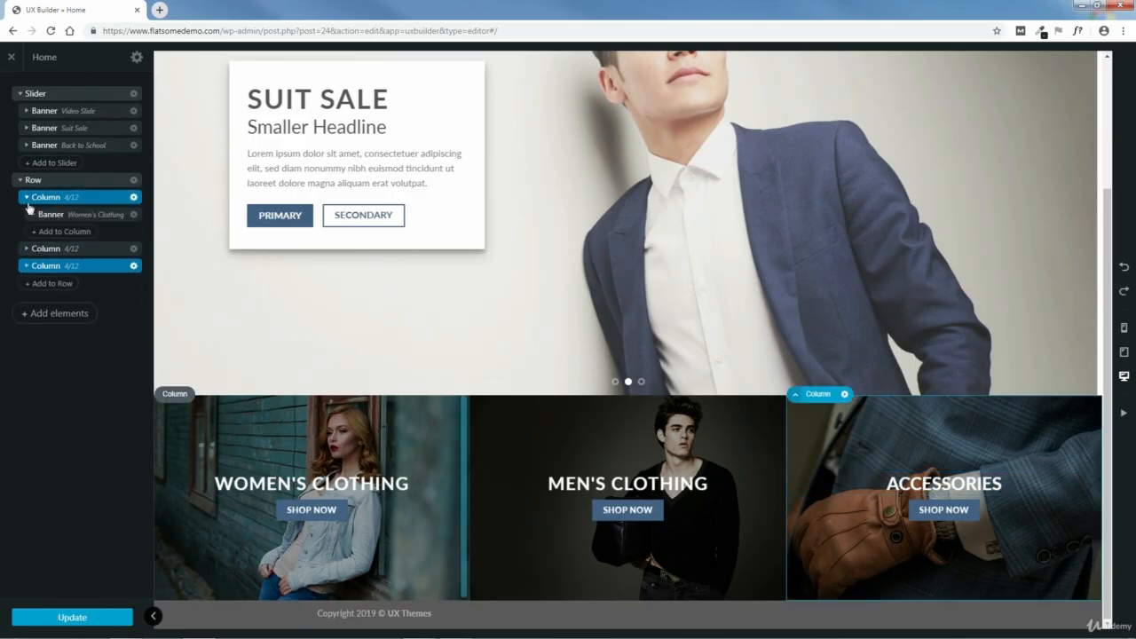
{"action": "left_click", "coordinate": [82, 219]}
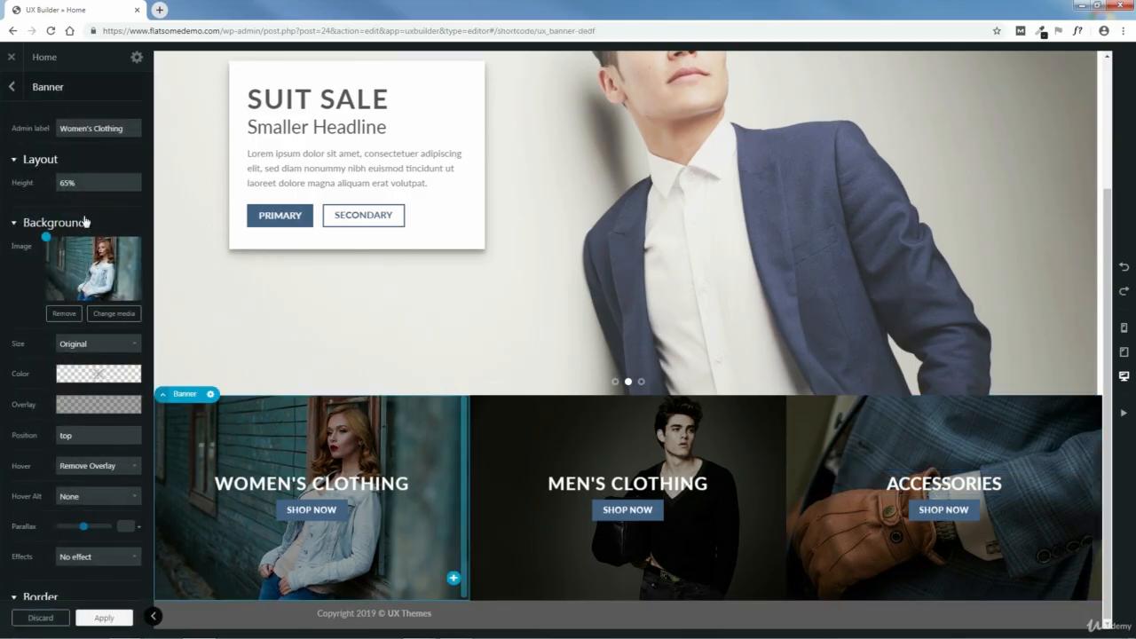
{"action": "scroll", "coordinate": [121, 448], "scroll_direction": "down", "scroll_amount": 6}
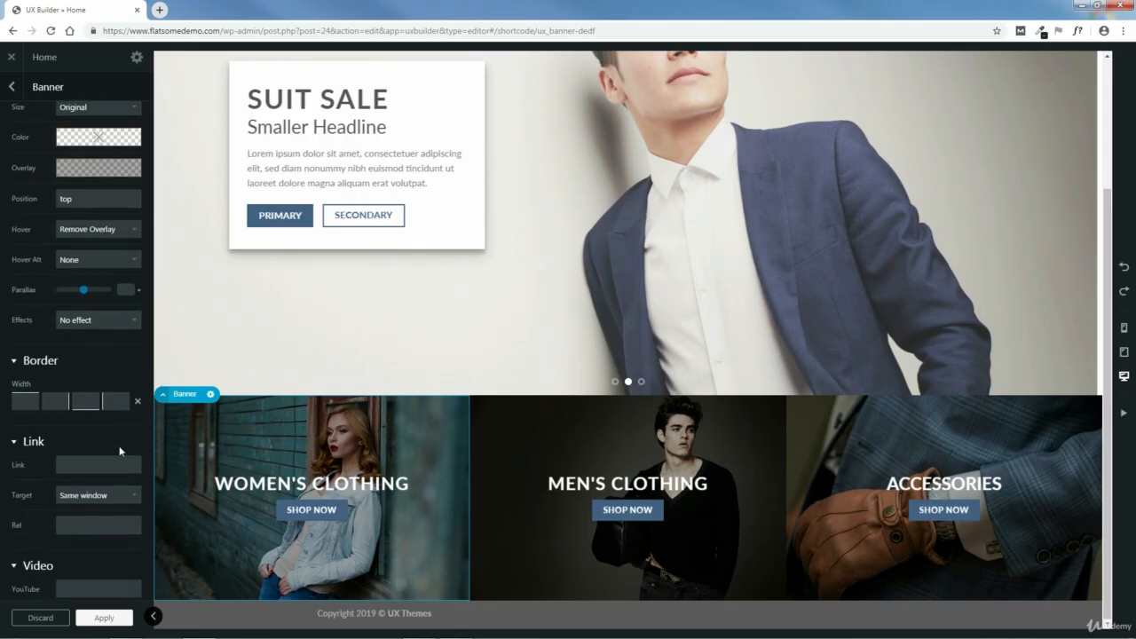
{"action": "scroll", "coordinate": [116, 439], "scroll_direction": "down", "scroll_amount": 2}
{"action": "scroll", "coordinate": [117, 440], "scroll_direction": "up", "scroll_amount": 2}
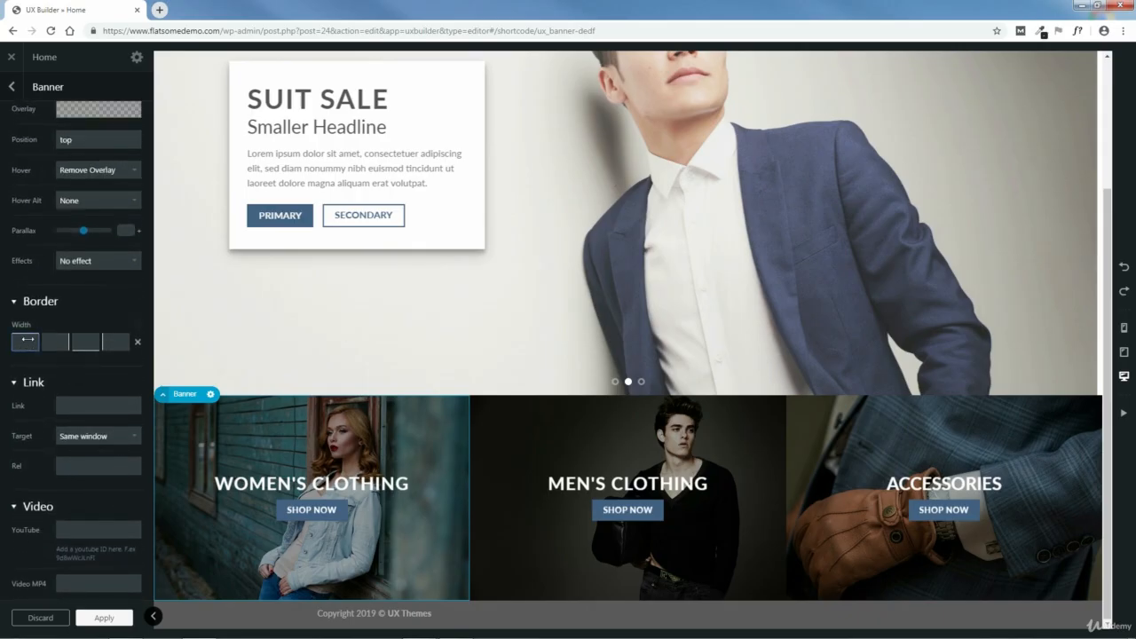
{"action": "left_click_drag", "start_coordinate": [28, 339], "coordinate": [28, 341]}
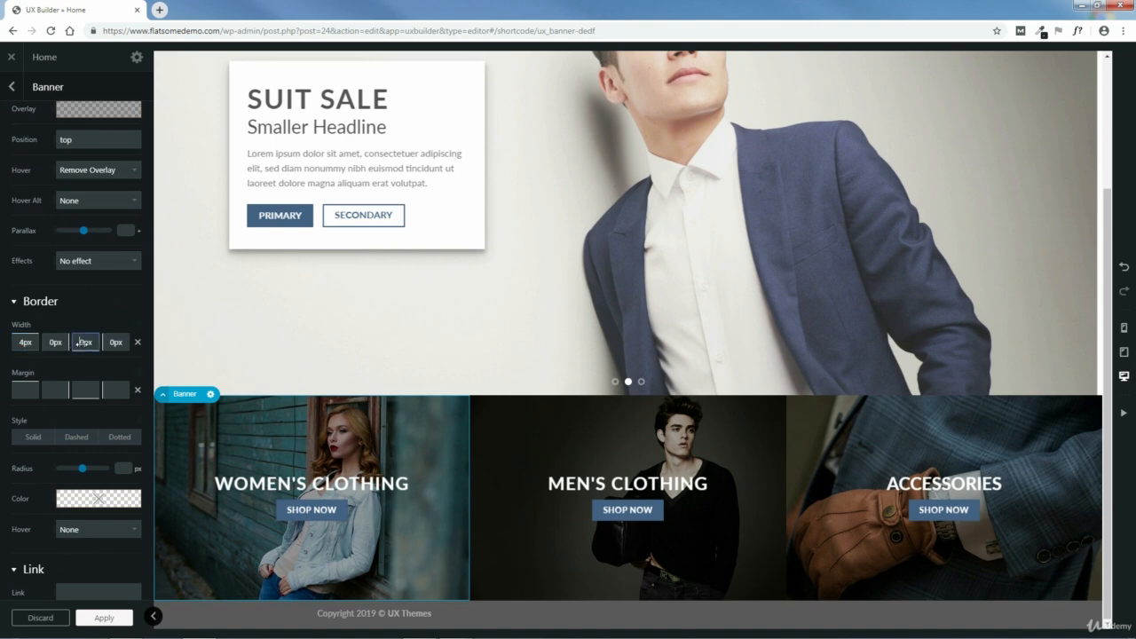
{"action": "left_click", "coordinate": [85, 341]}
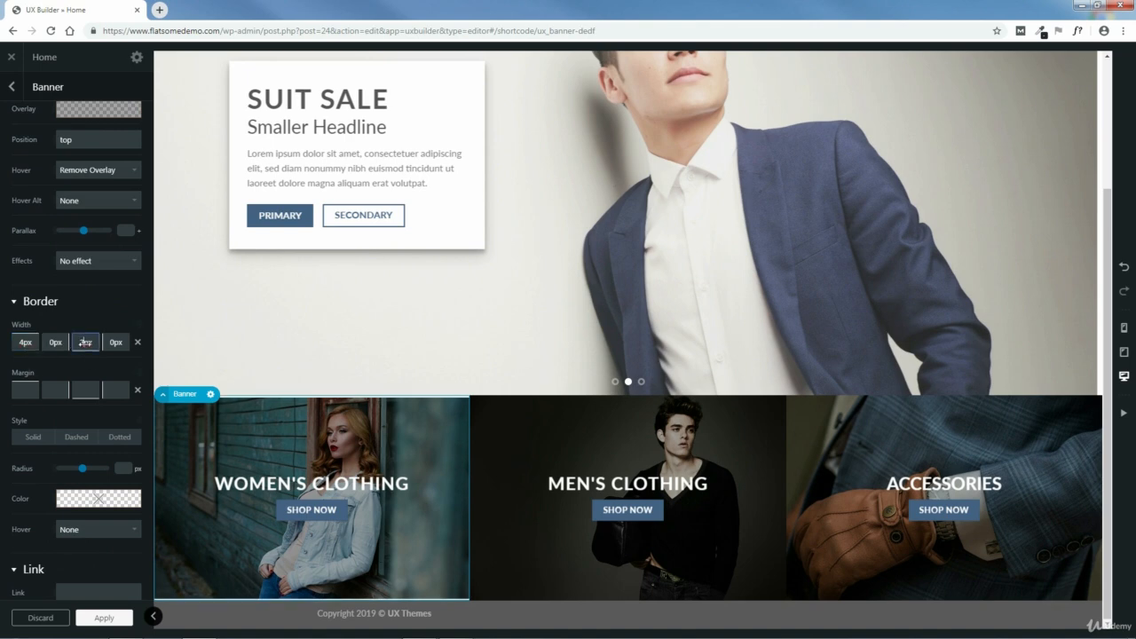
{"action": "left_click_drag", "start_coordinate": [83, 343], "coordinate": [55, 343]}
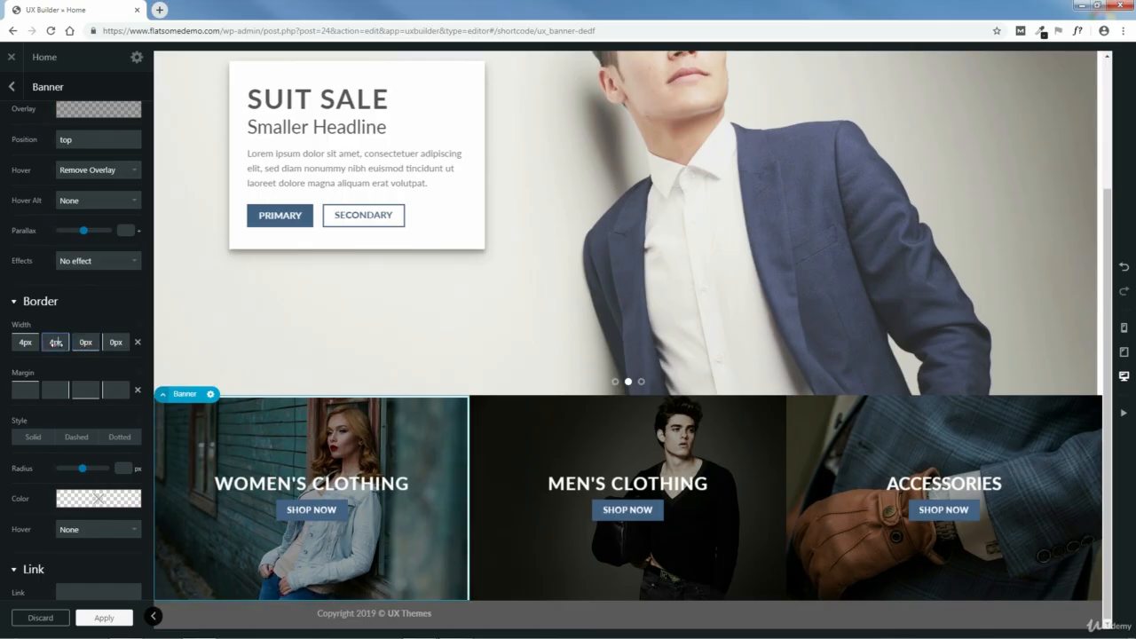
- Set the Women's Clothing banner's left border width to 4px and apply the banner settings
{"action": "type", "text": "2"}
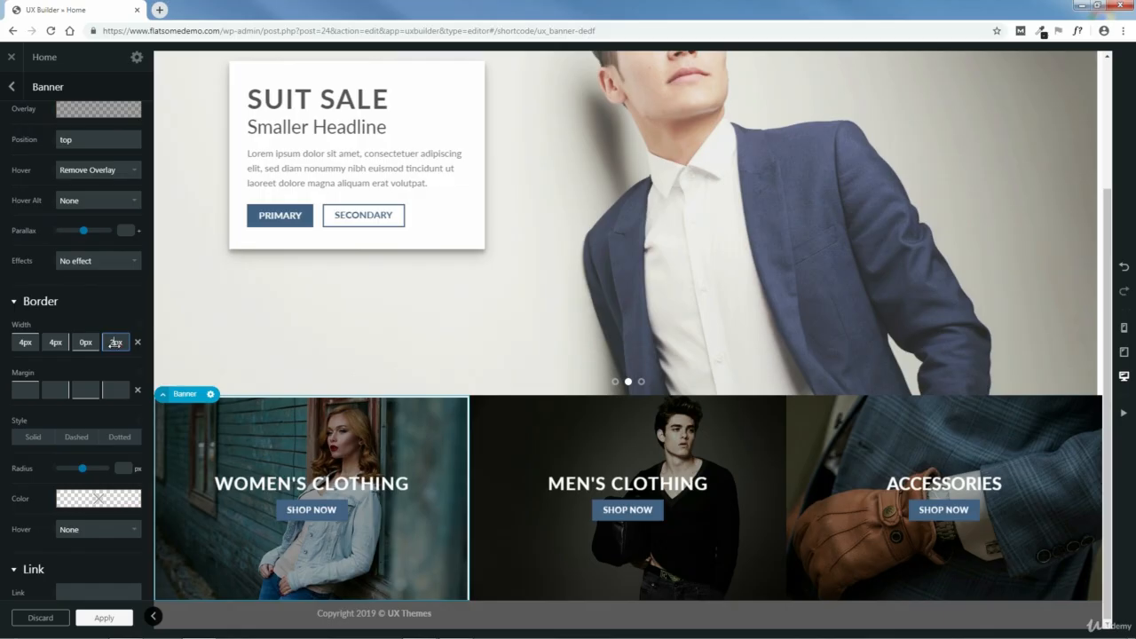
{"action": "key", "text": "BackSpace"}
{"action": "type", "text": "4"}
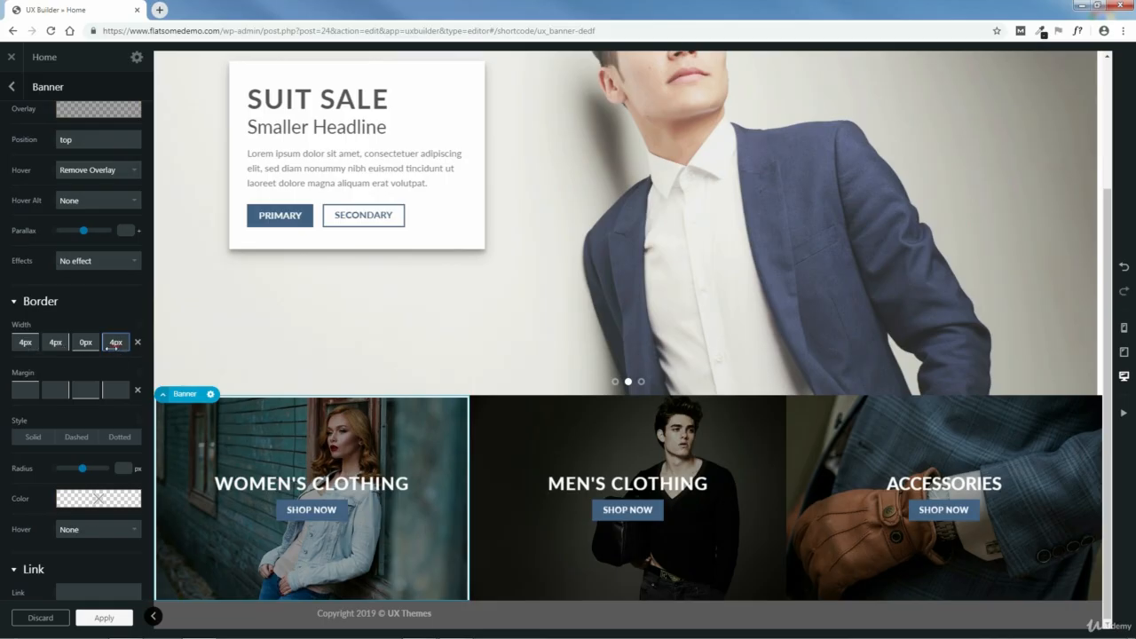
{"action": "left_click", "coordinate": [109, 618]}
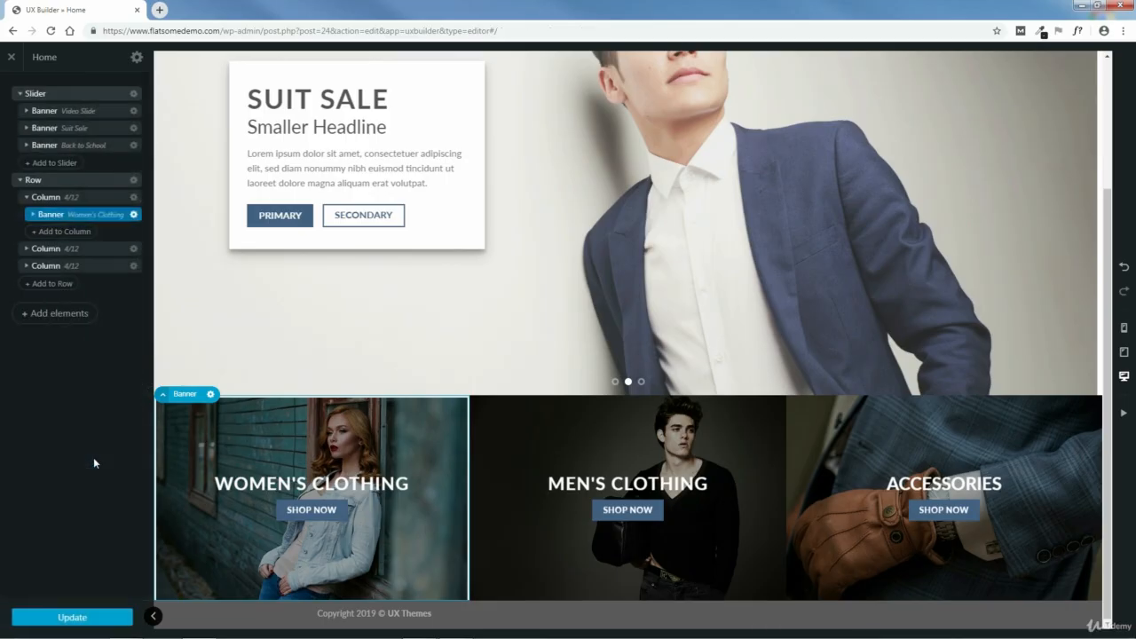
- Set the Men's Clothing banner's top, bottom and left border widths to 4px and apply the settings
{"action": "left_click", "coordinate": [26, 252]}
{"action": "left_click", "coordinate": [94, 267]}
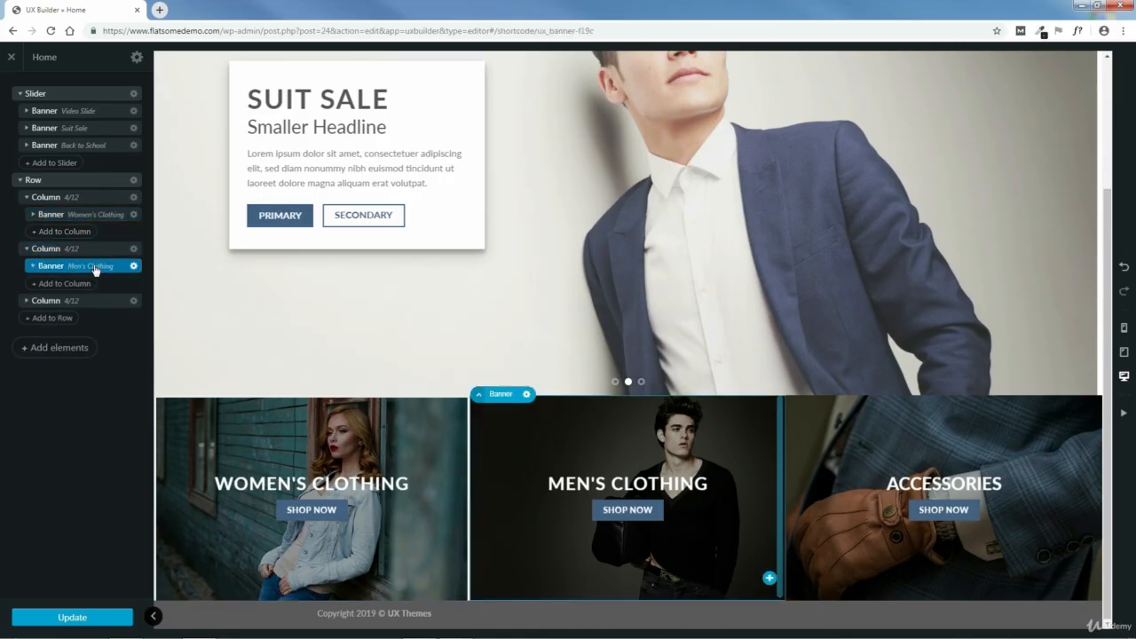
{"action": "left_click", "coordinate": [94, 266]}
{"action": "scroll", "coordinate": [115, 466], "scroll_direction": "down", "scroll_amount": 6}
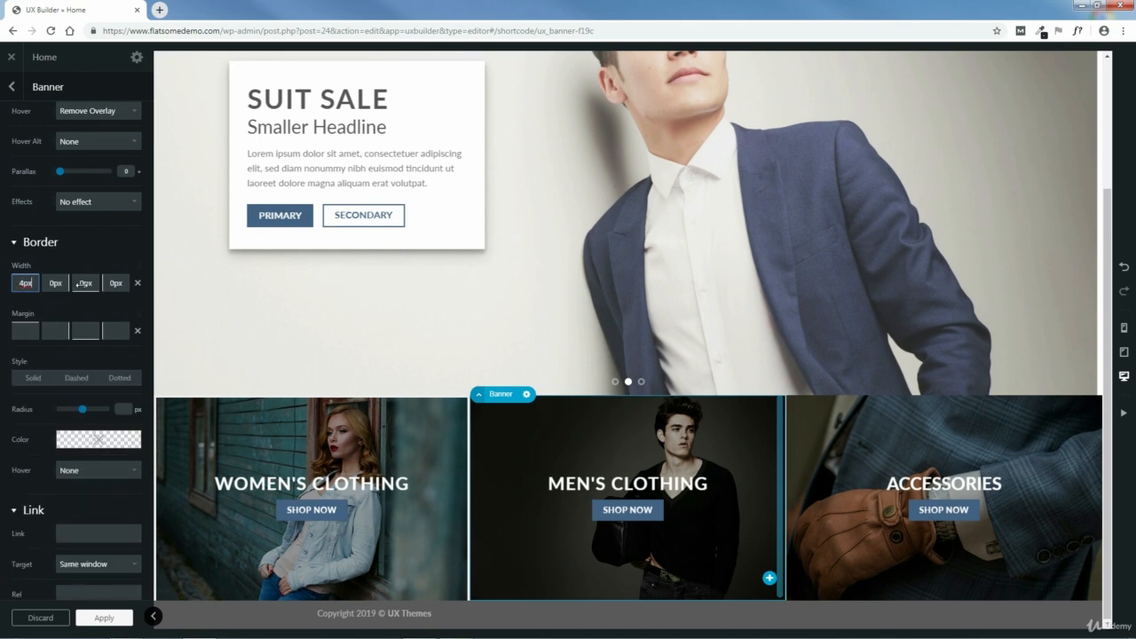
{"action": "left_click", "coordinate": [79, 283]}
{"action": "left_click_drag", "start_coordinate": [83, 285], "coordinate": [117, 284]}
{"action": "left_click", "coordinate": [114, 284]}
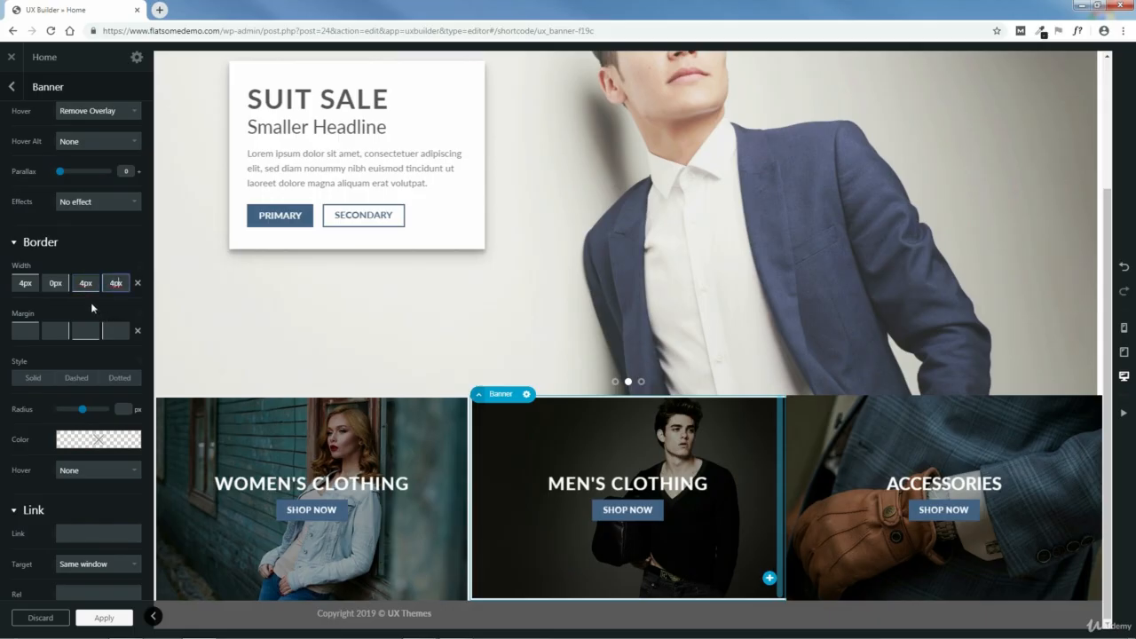
{"action": "left_click", "coordinate": [102, 618]}
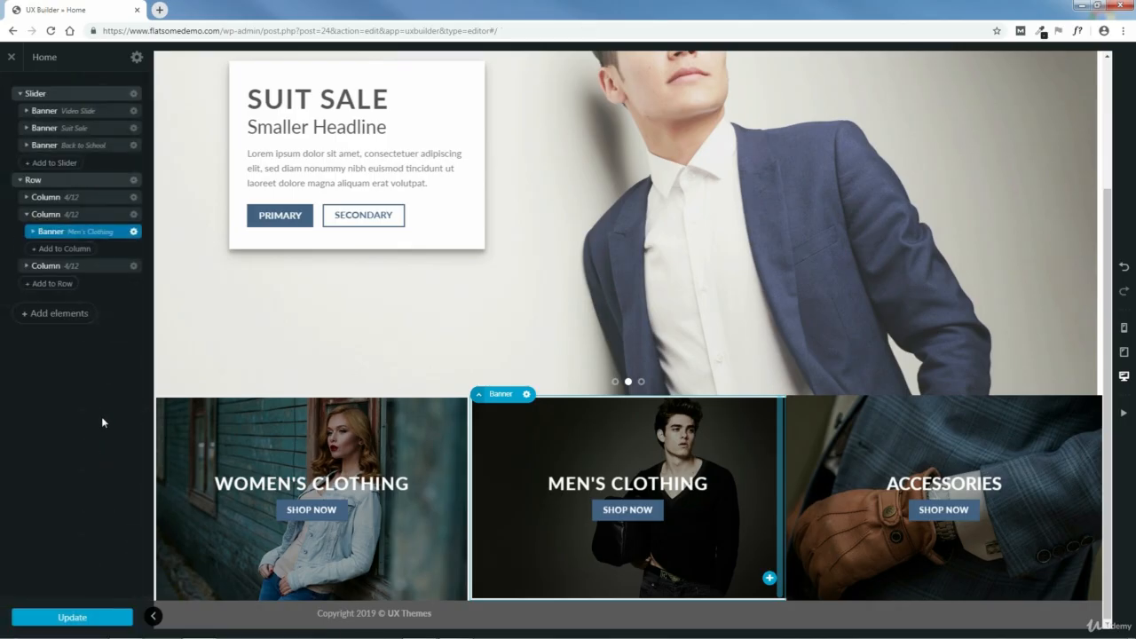
- Set the Men's Clothing banner's bottom border width to 0px, add a right border, and apply the settings
{"action": "left_click", "coordinate": [85, 232]}
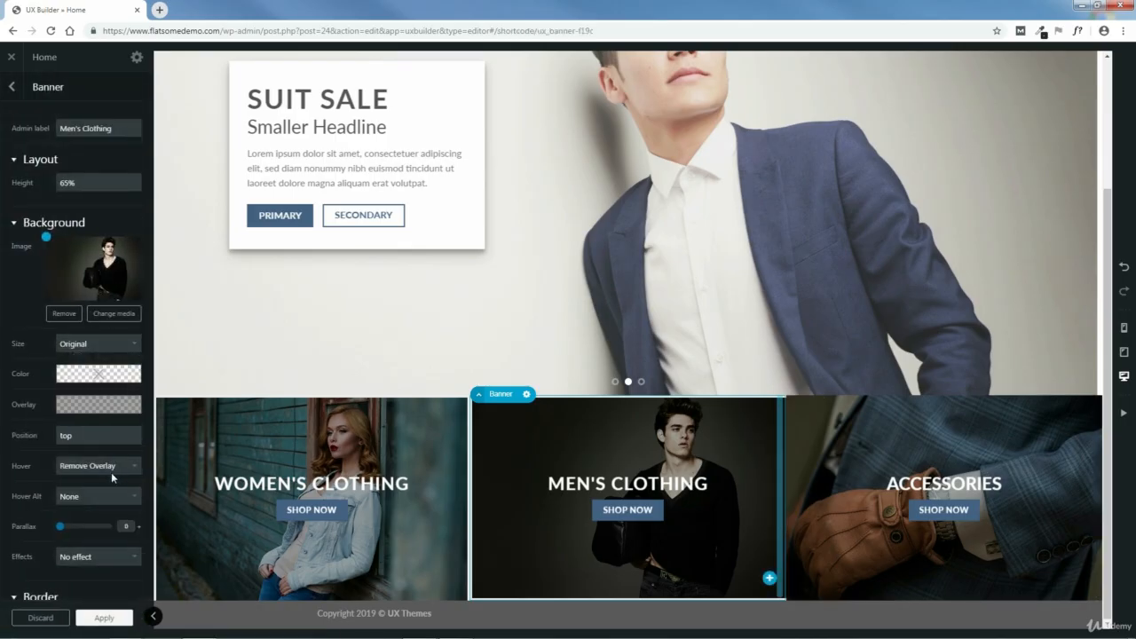
{"action": "scroll", "coordinate": [114, 461], "scroll_direction": "down", "scroll_amount": 2}
{"action": "left_click_drag", "start_coordinate": [84, 462], "coordinate": [63, 463]}
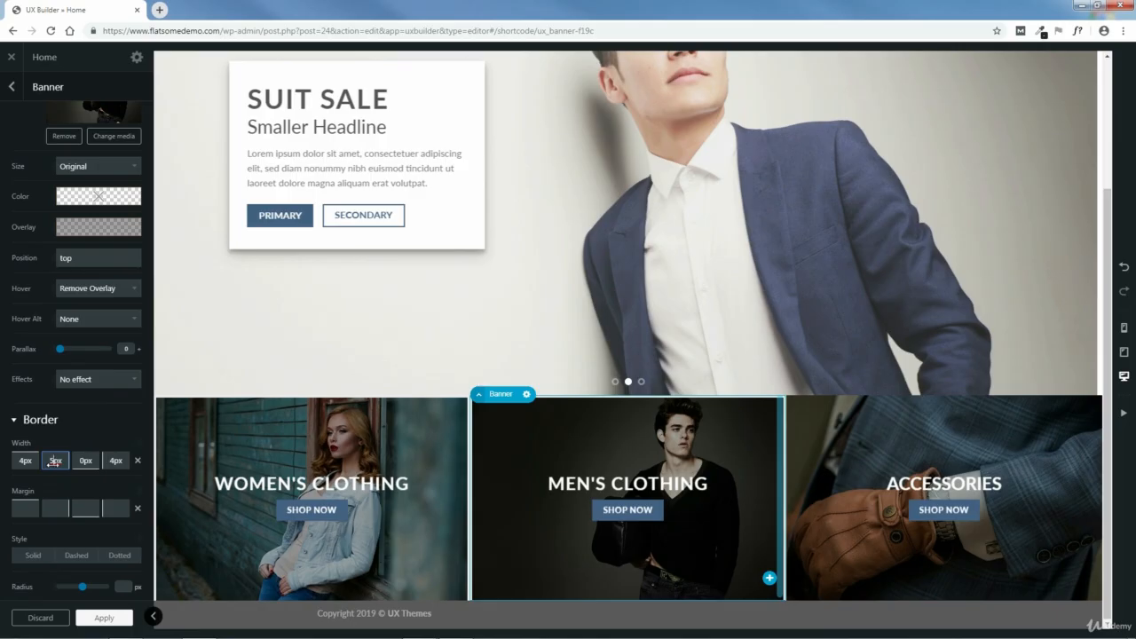
{"action": "left_click_drag", "start_coordinate": [55, 461], "coordinate": [51, 462]}
{"action": "left_click", "coordinate": [103, 621]}
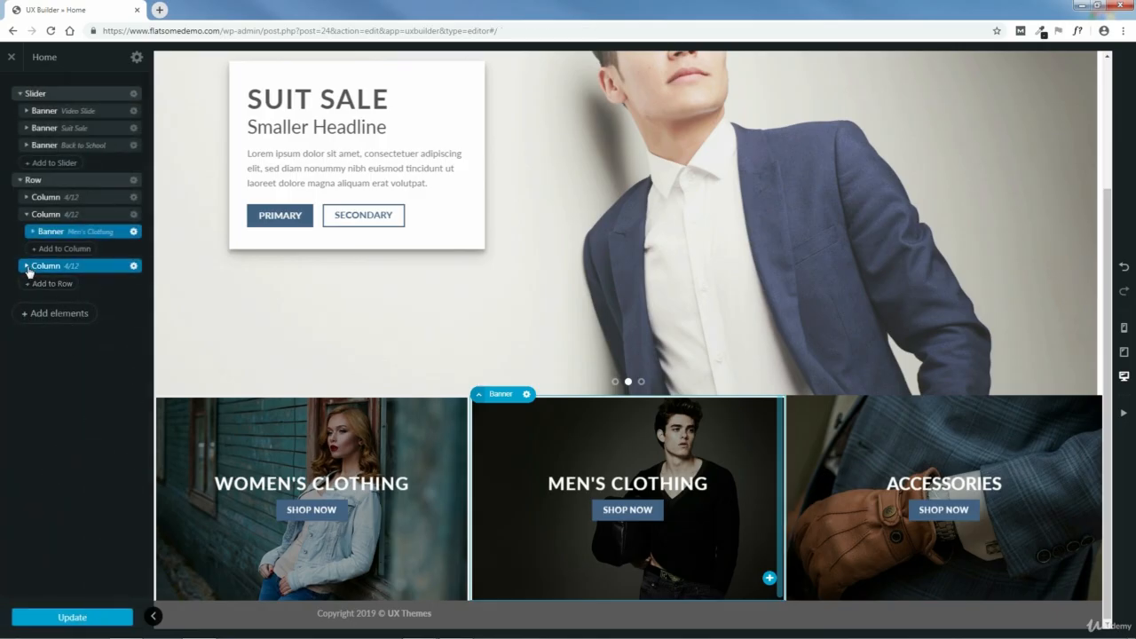
- Set the Accessories banner's top, right and left border widths to 4px, keep the bottom width at 0px, and apply the settings
{"action": "left_click", "coordinate": [28, 267]}
{"action": "left_click", "coordinate": [87, 285]}
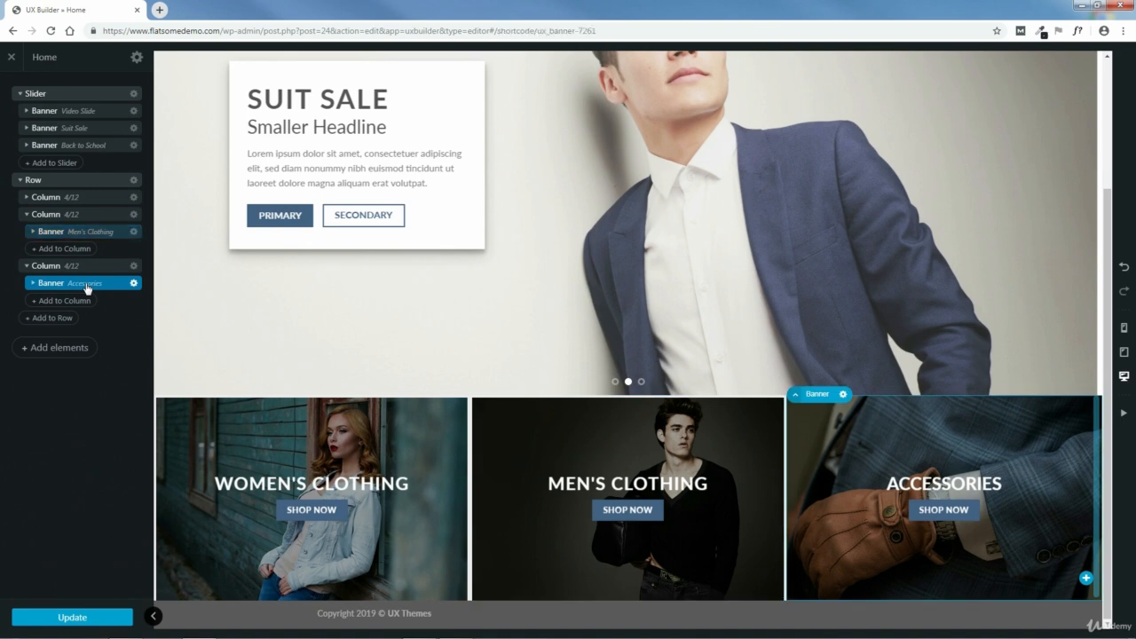
{"action": "scroll", "coordinate": [114, 455], "scroll_direction": "down", "scroll_amount": 5}
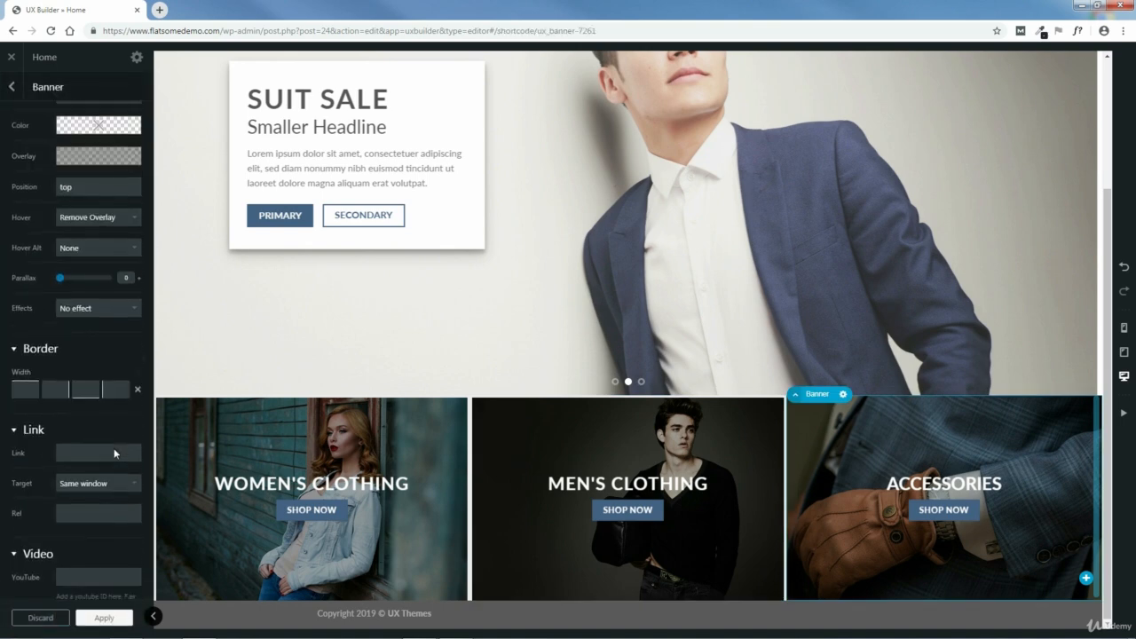
{"action": "scroll", "coordinate": [97, 293], "scroll_direction": "up", "scroll_amount": 2}
{"action": "left_click", "coordinate": [29, 343]}
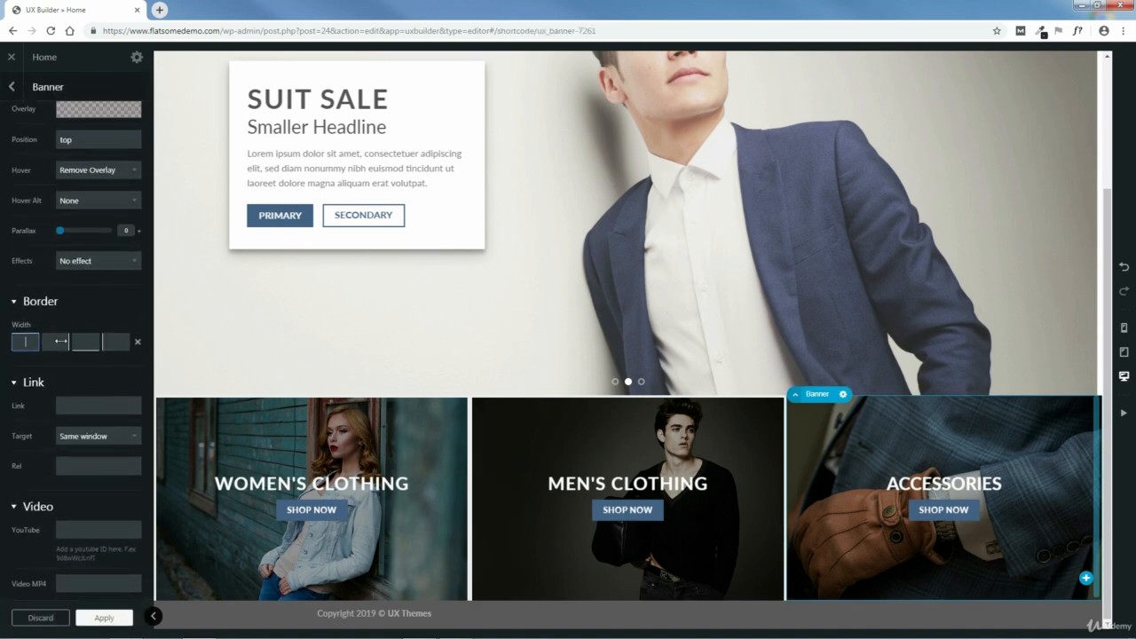
{"action": "type", "text": "4"}
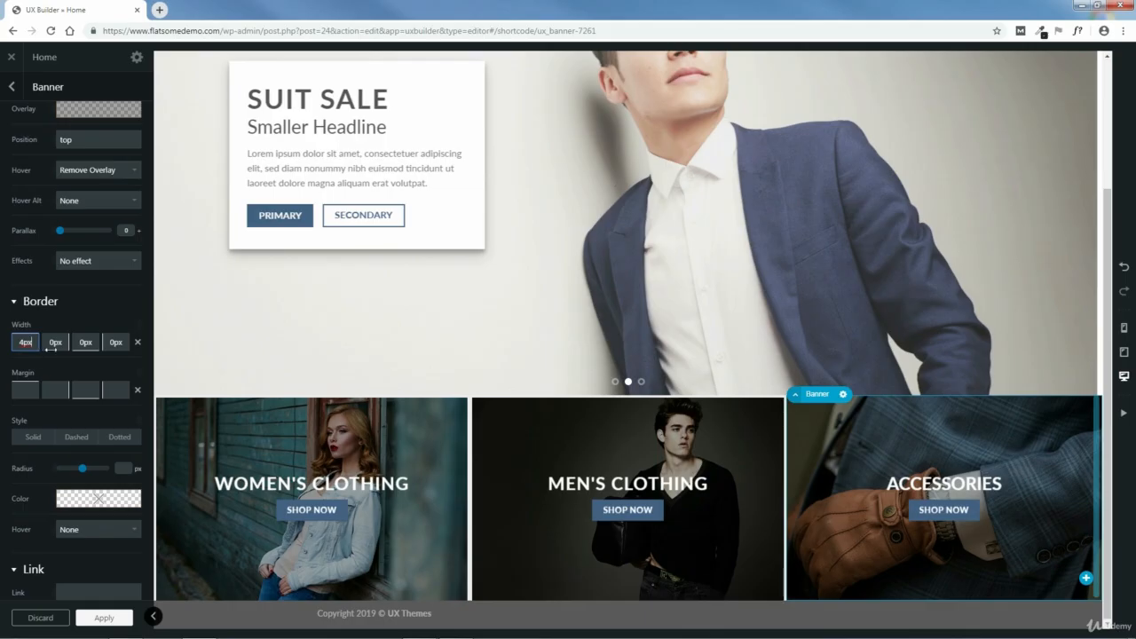
{"action": "left_click", "coordinate": [54, 343]}
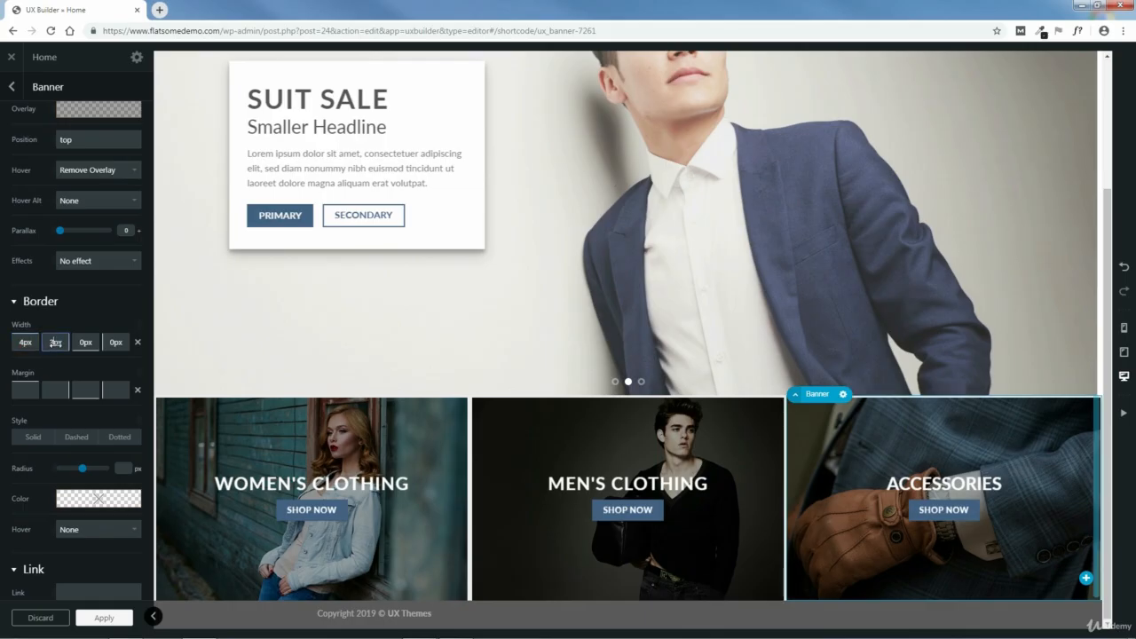
{"action": "left_click_drag", "start_coordinate": [56, 343], "coordinate": [116, 344]}
{"action": "left_click", "coordinate": [112, 343]}
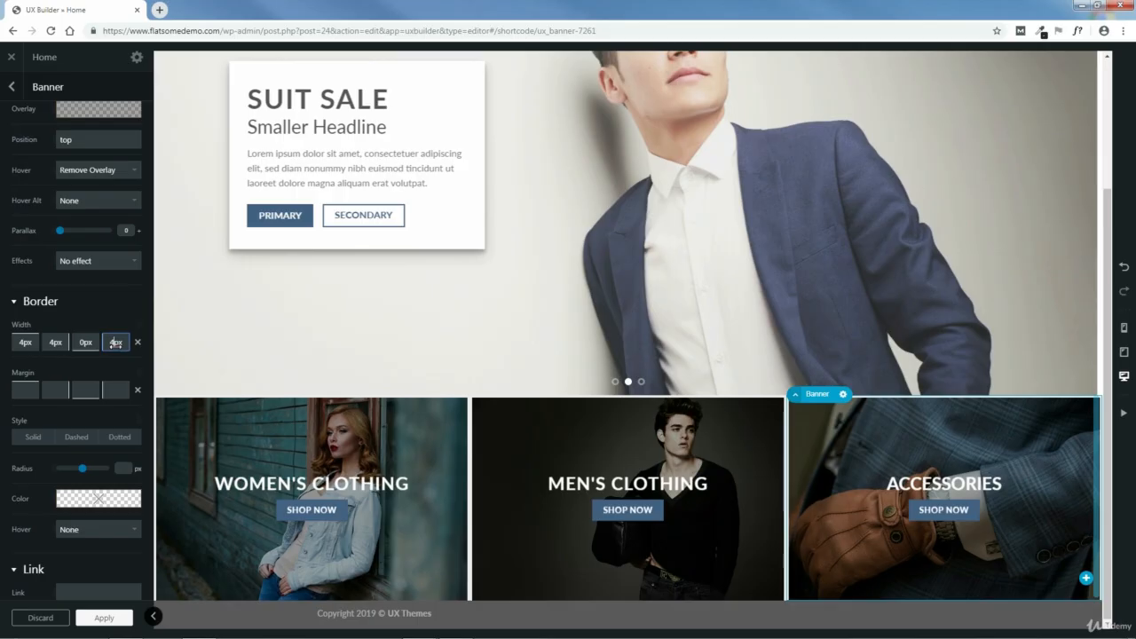
{"action": "left_click", "coordinate": [104, 618]}
- Update the home page and preview the category row with the builder sidebar temporarily collapsed
{"action": "left_click", "coordinate": [74, 615]}
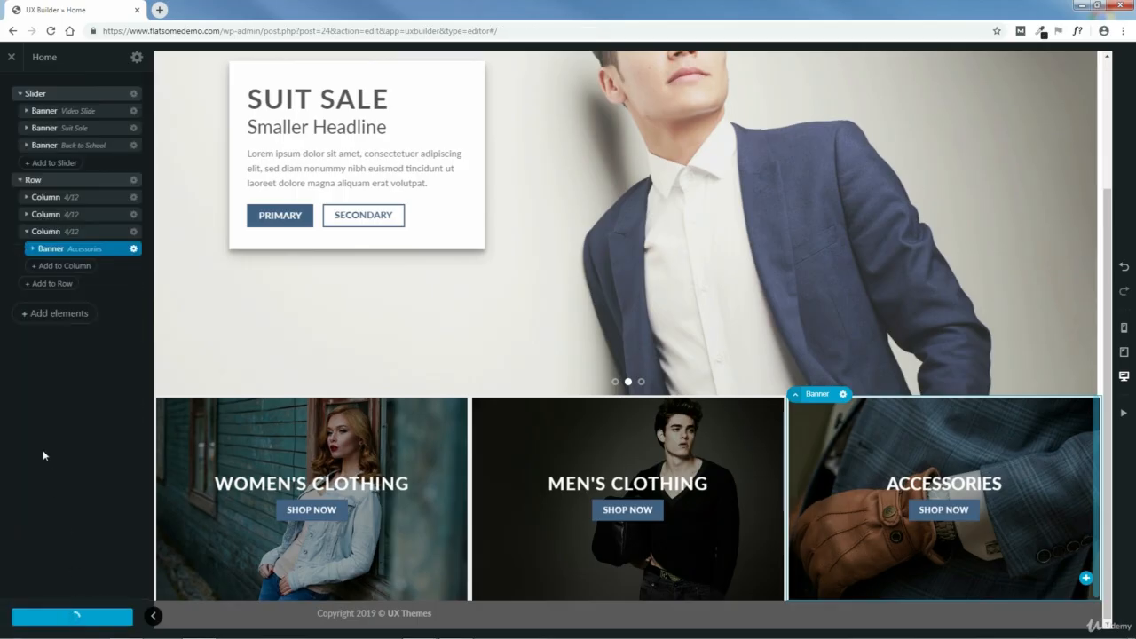
{"action": "left_click", "coordinate": [153, 616]}
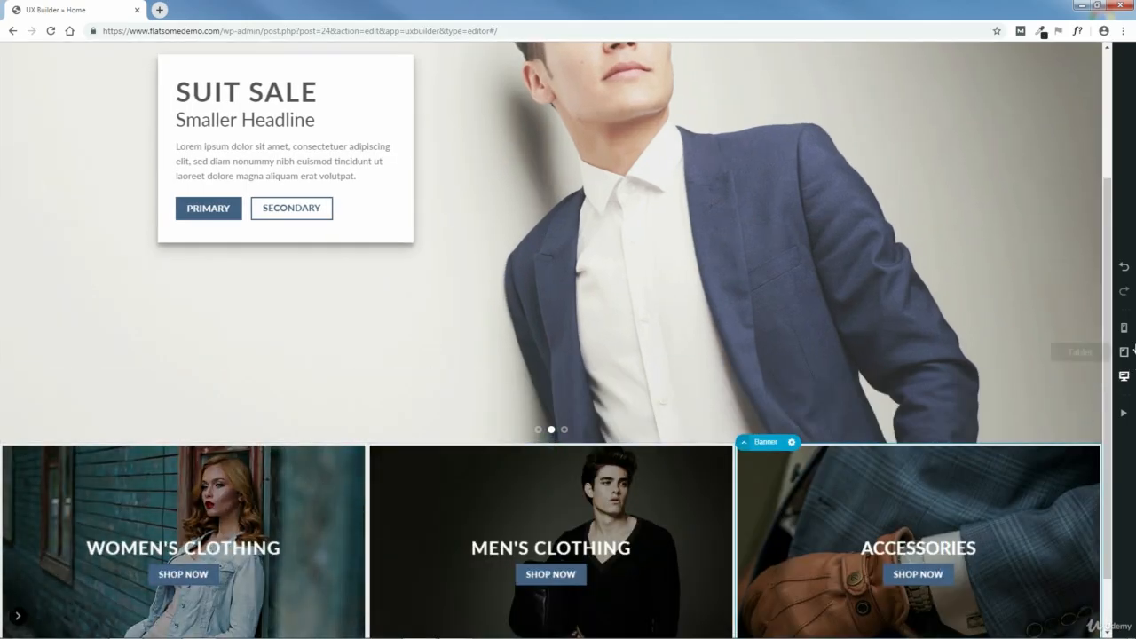
{"action": "scroll", "coordinate": [1065, 355], "scroll_direction": "down", "scroll_amount": 1}
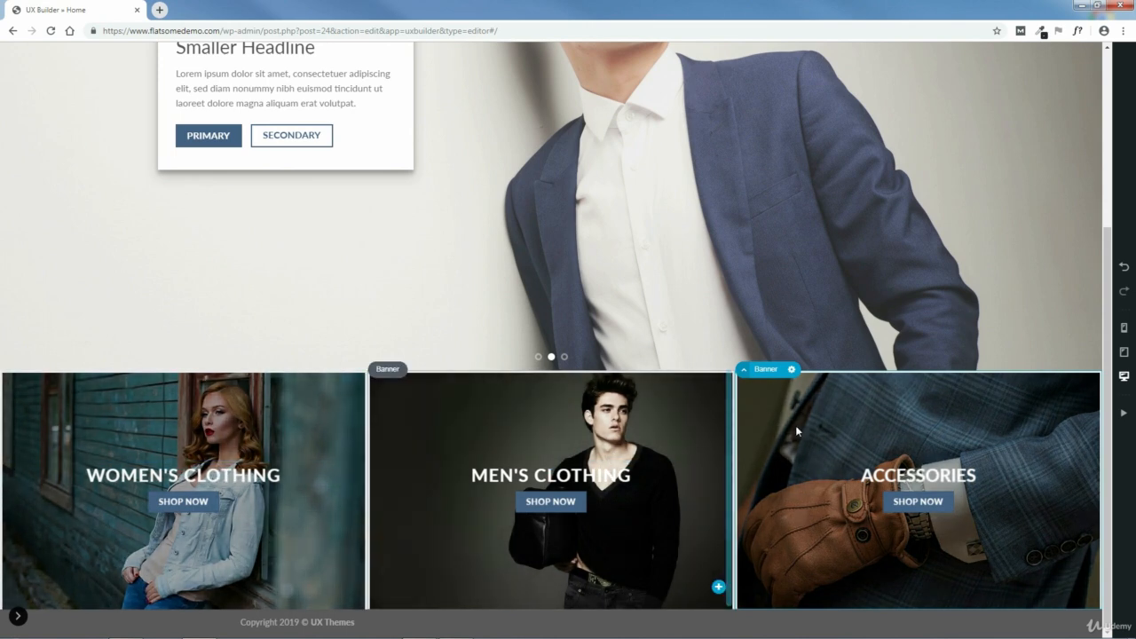
{"action": "left_click", "coordinate": [18, 616]}
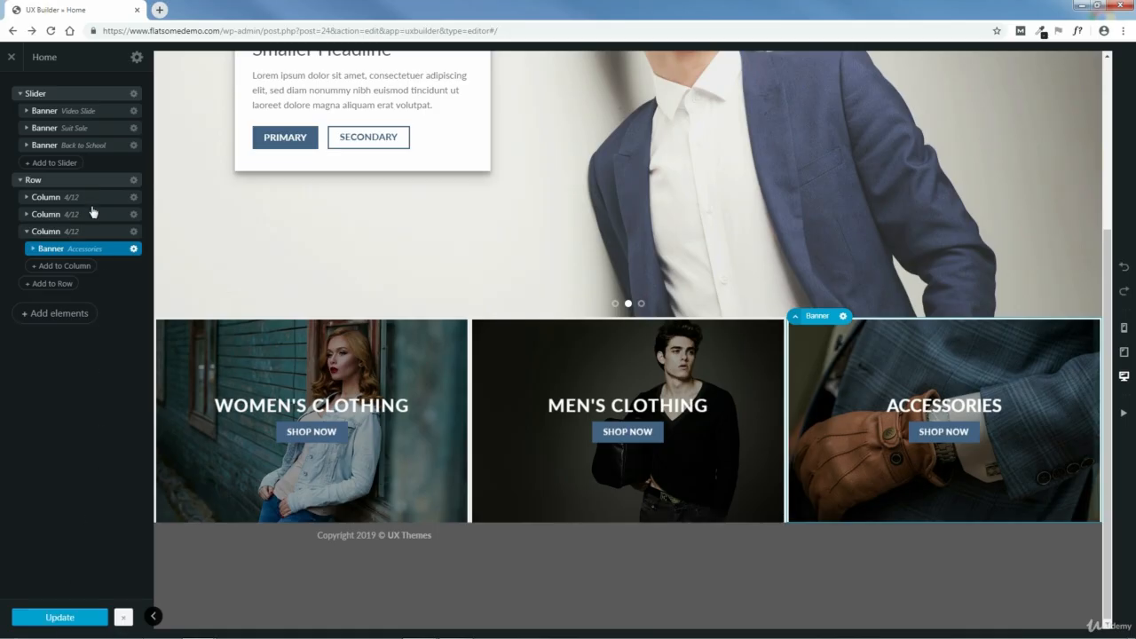
- Exit the UX Builder and review the slider's slides and the category row on the live home page
{"action": "left_click", "coordinate": [12, 58]}
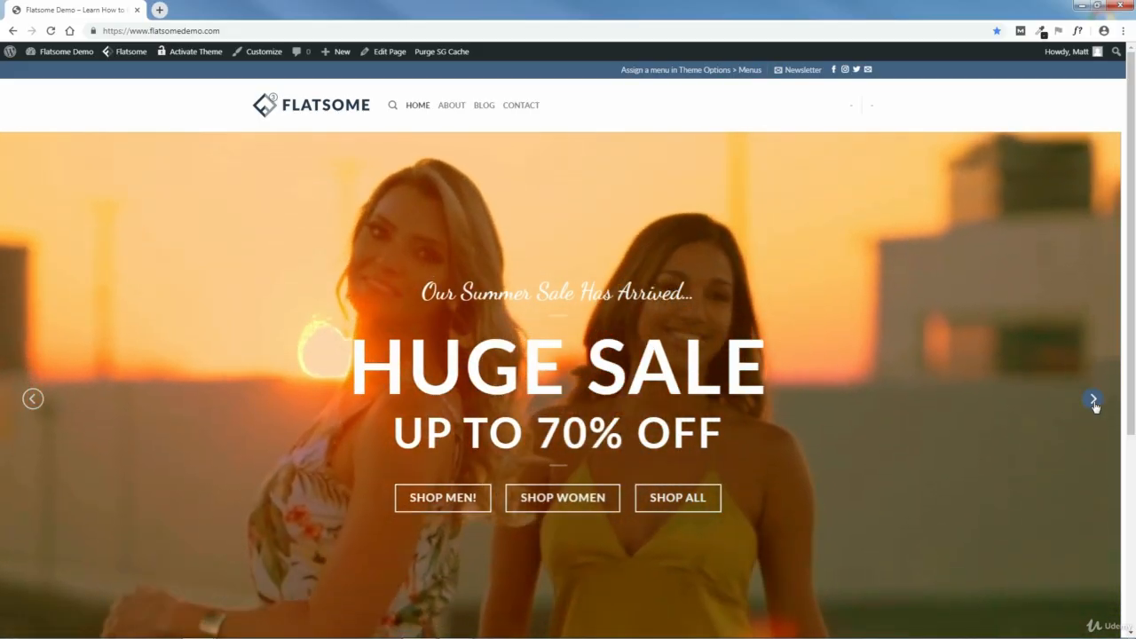
{"action": "left_click", "coordinate": [1093, 399]}
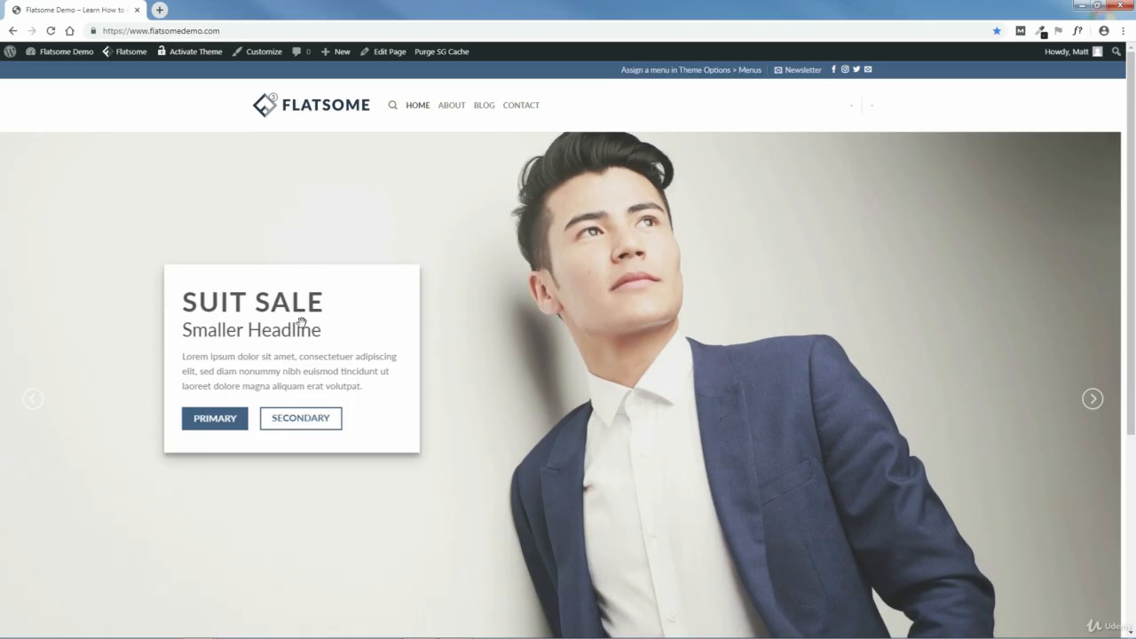
{"action": "left_click", "coordinate": [1092, 399]}
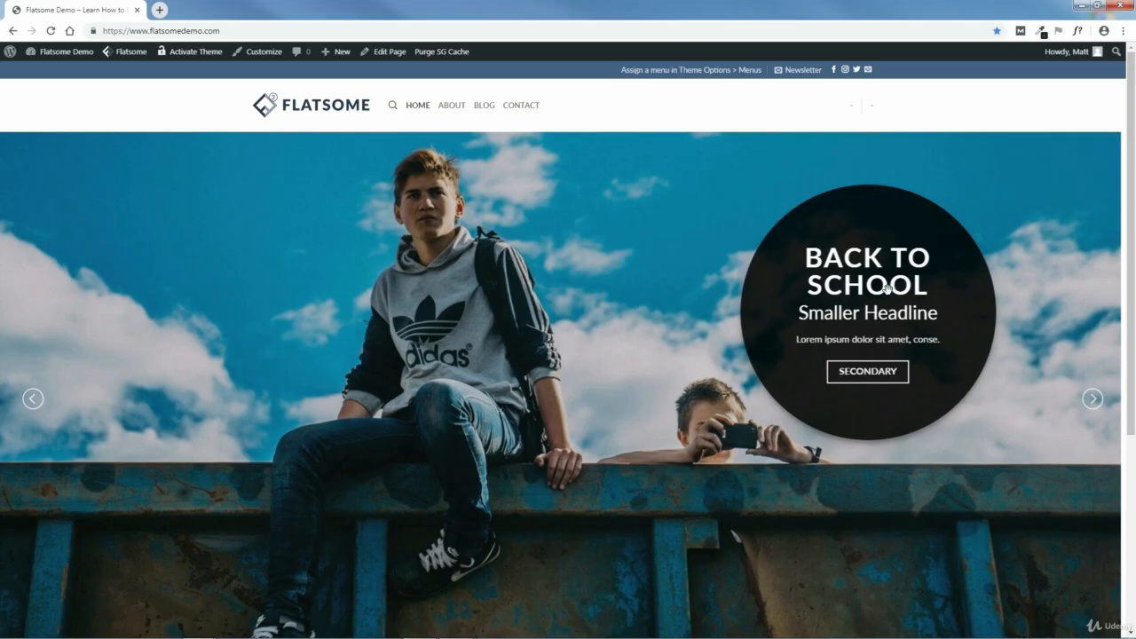
{"action": "scroll", "coordinate": [1132, 284], "scroll_direction": "down", "scroll_amount": 3}
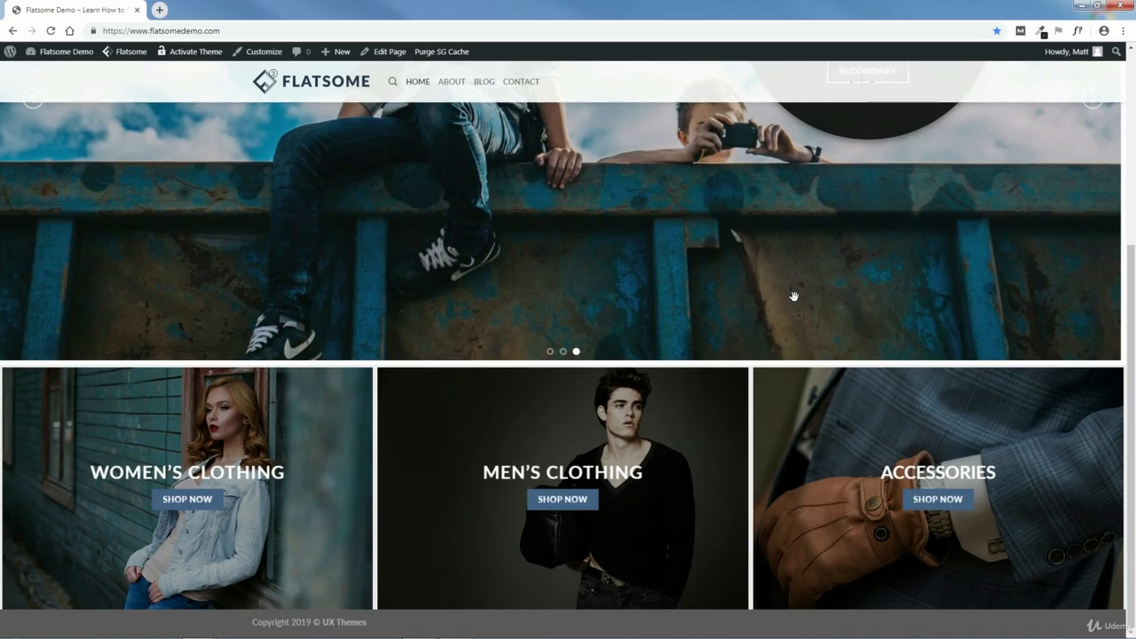
- Go to the WordPress dashboard and open the page for adding new plugins
{"action": "mouse_move", "coordinate": [35, 53]}
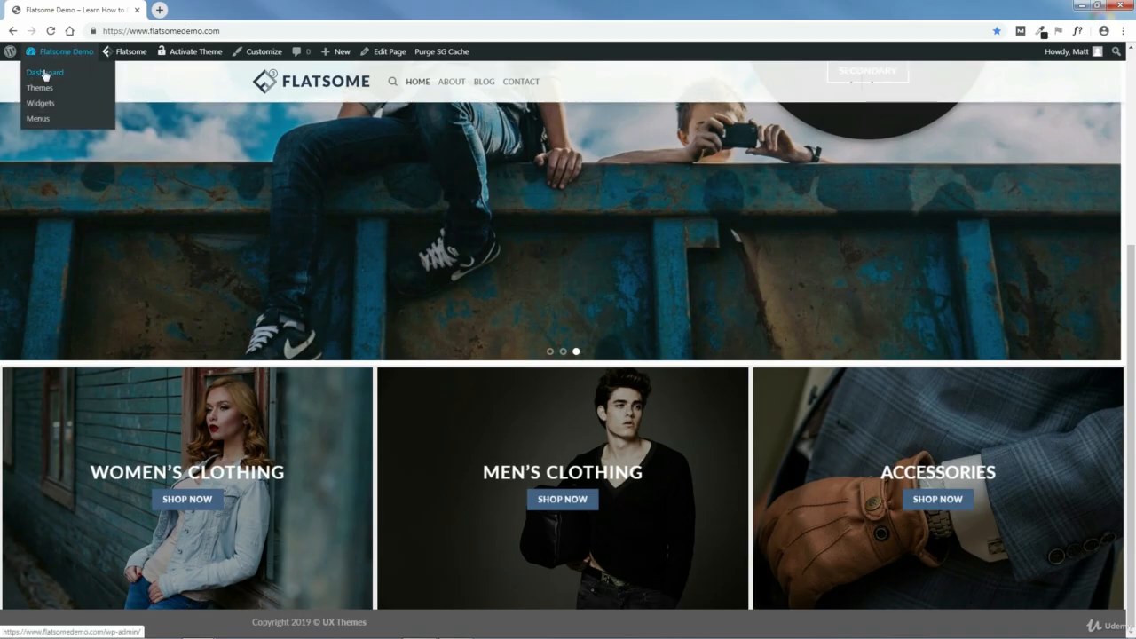
{"action": "left_click", "coordinate": [45, 77]}
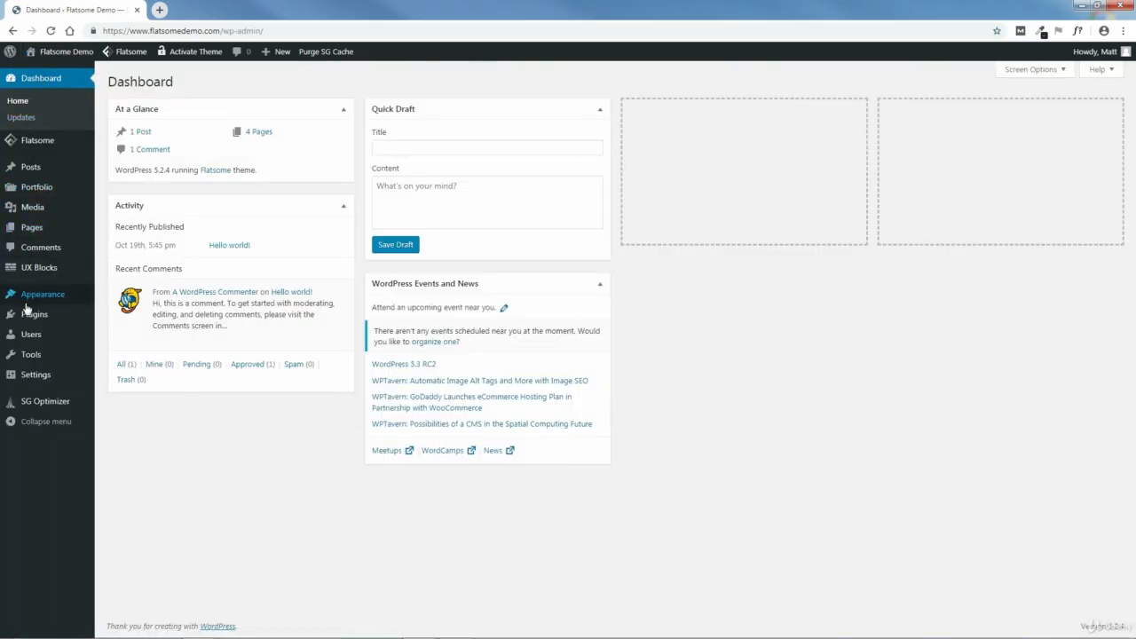
{"action": "mouse_move", "coordinate": [28, 317]}
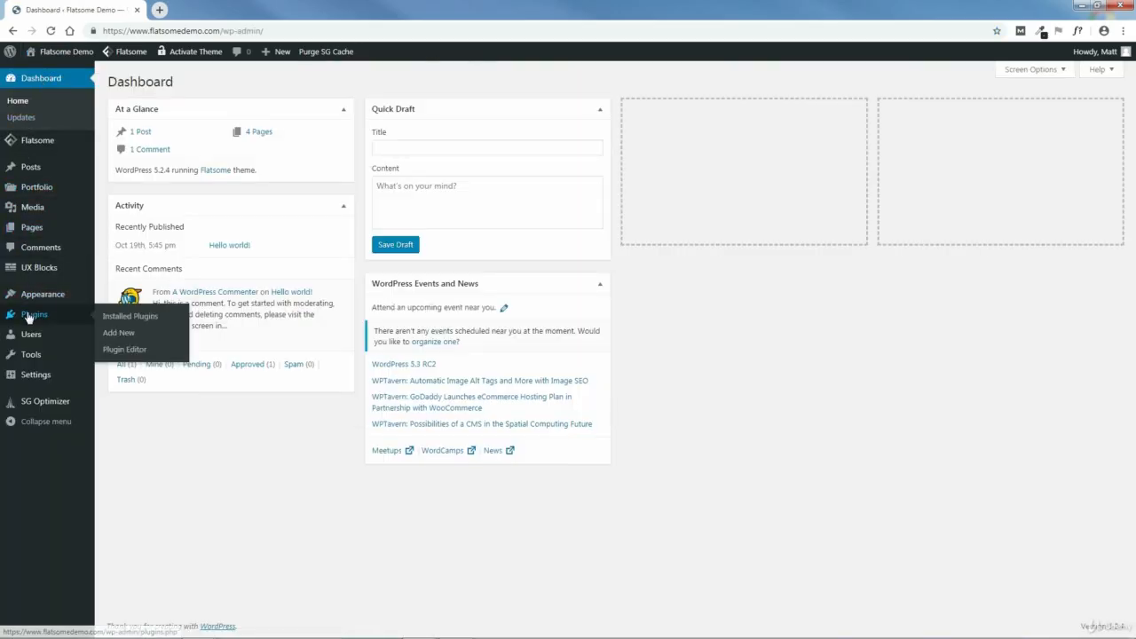
{"action": "left_click", "coordinate": [113, 333]}
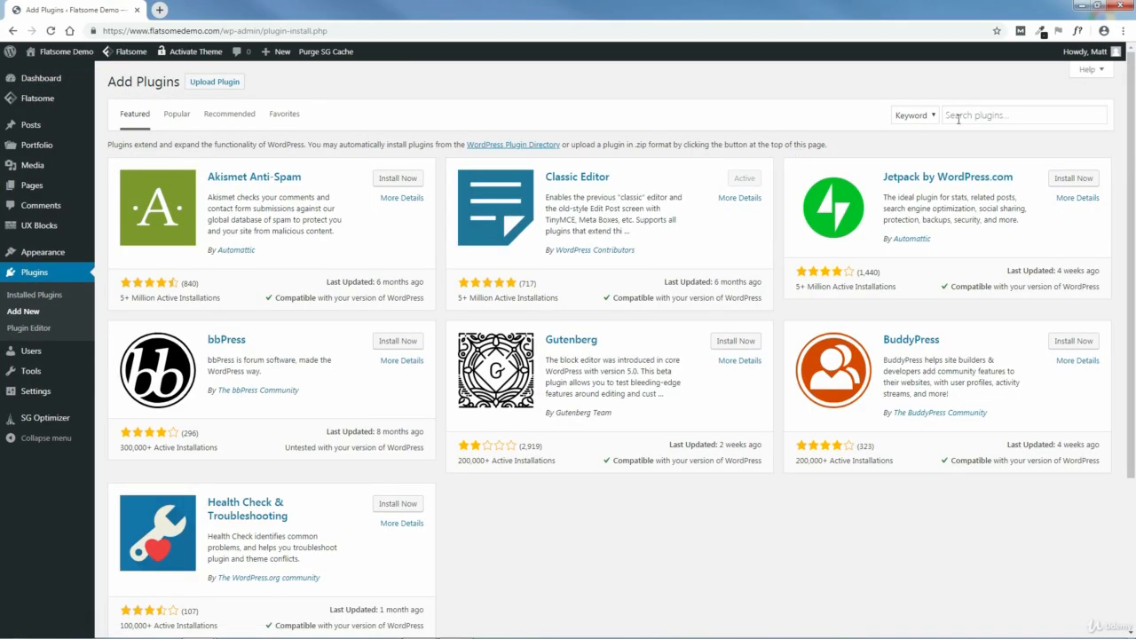
- Search the plugin directory for woocommerce, then install and activate the WooCommerce plugin by Automattic
{"action": "left_click", "coordinate": [1023, 114]}
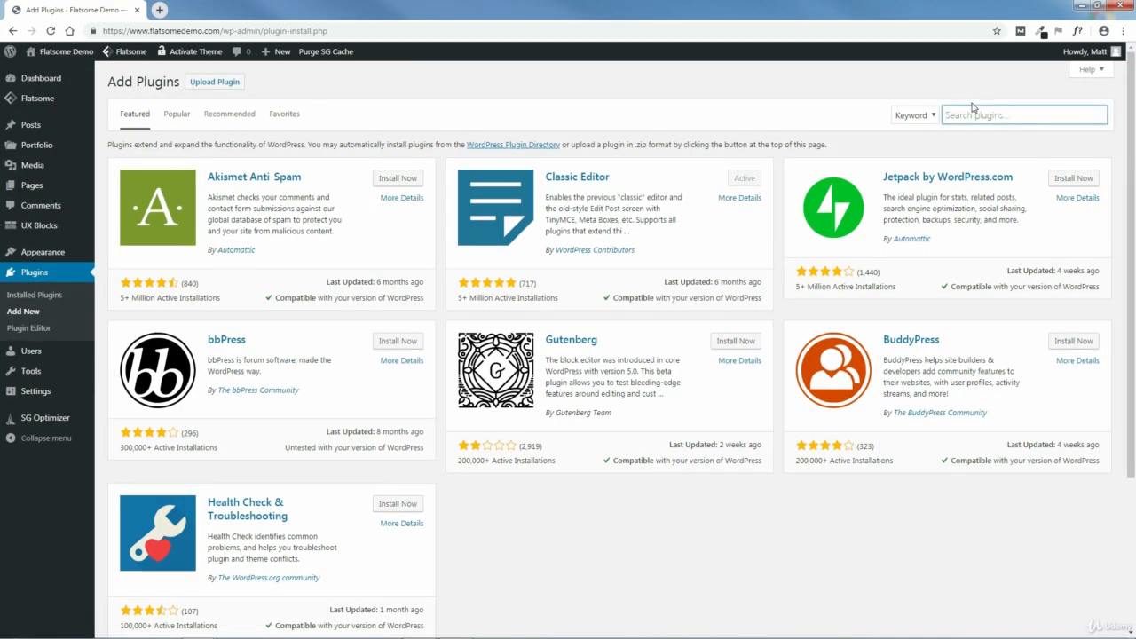
{"action": "type", "text": "woocommerce"}
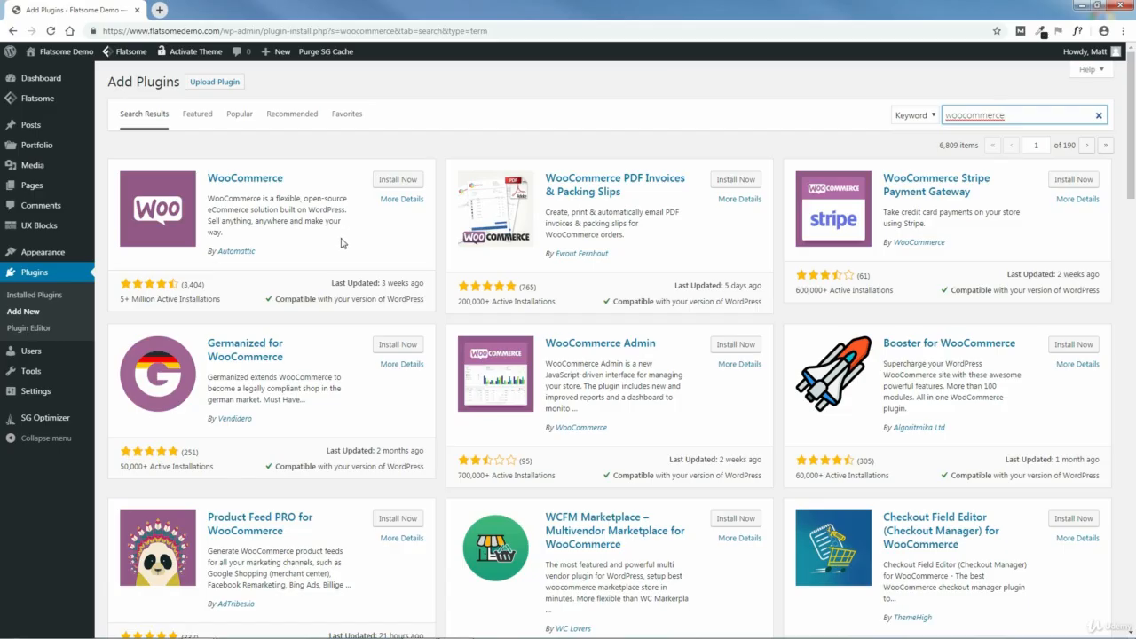
{"action": "left_click", "coordinate": [397, 181]}
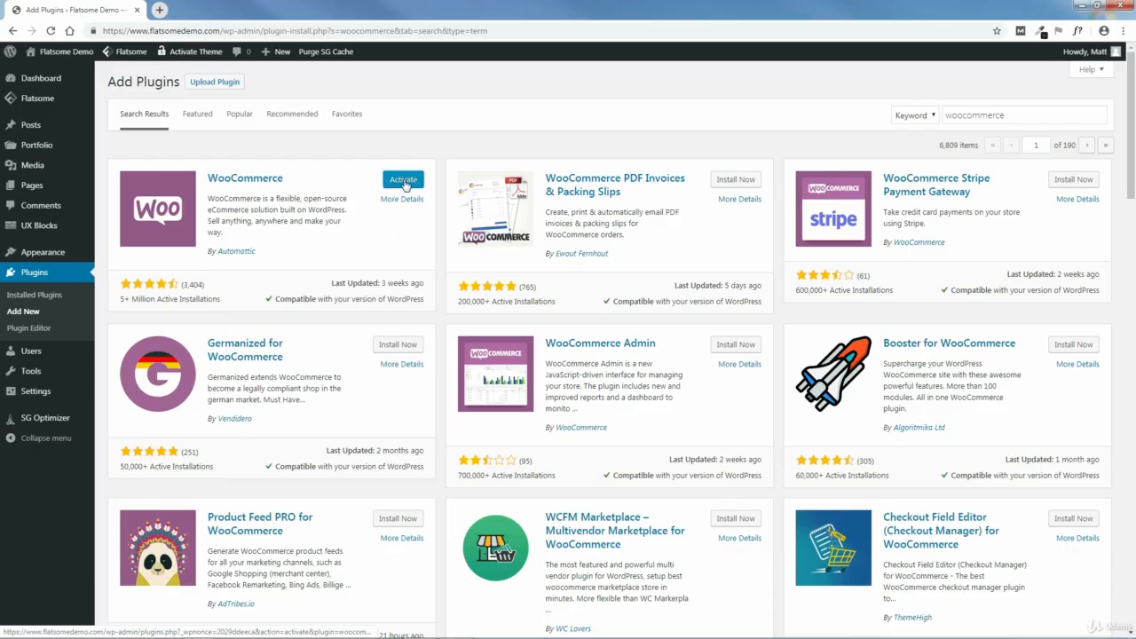
{"action": "left_click", "coordinate": [404, 181]}
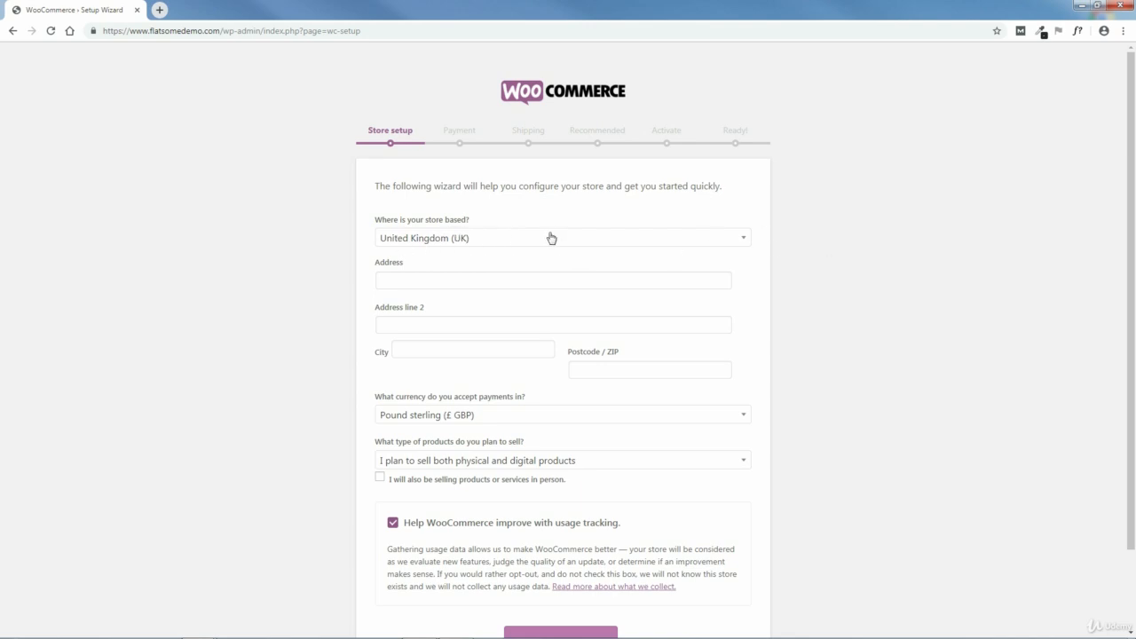
- Set the store's country to United States (US) and fill in its street address, city, state and ZIP code
{"action": "left_click", "coordinate": [648, 245]}
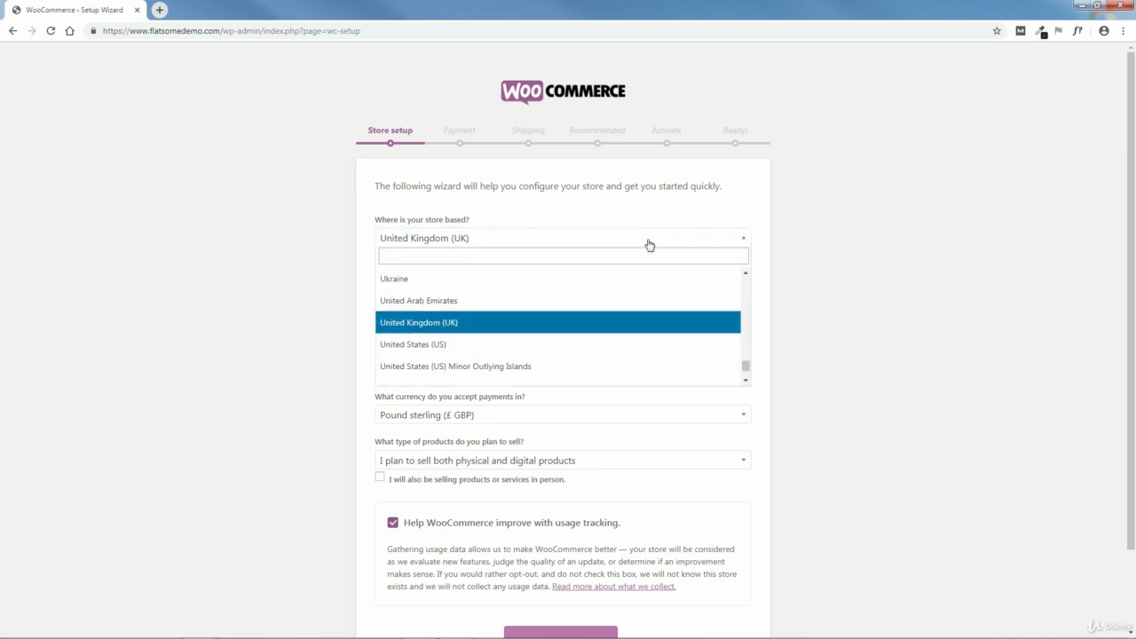
{"action": "left_click", "coordinate": [441, 344]}
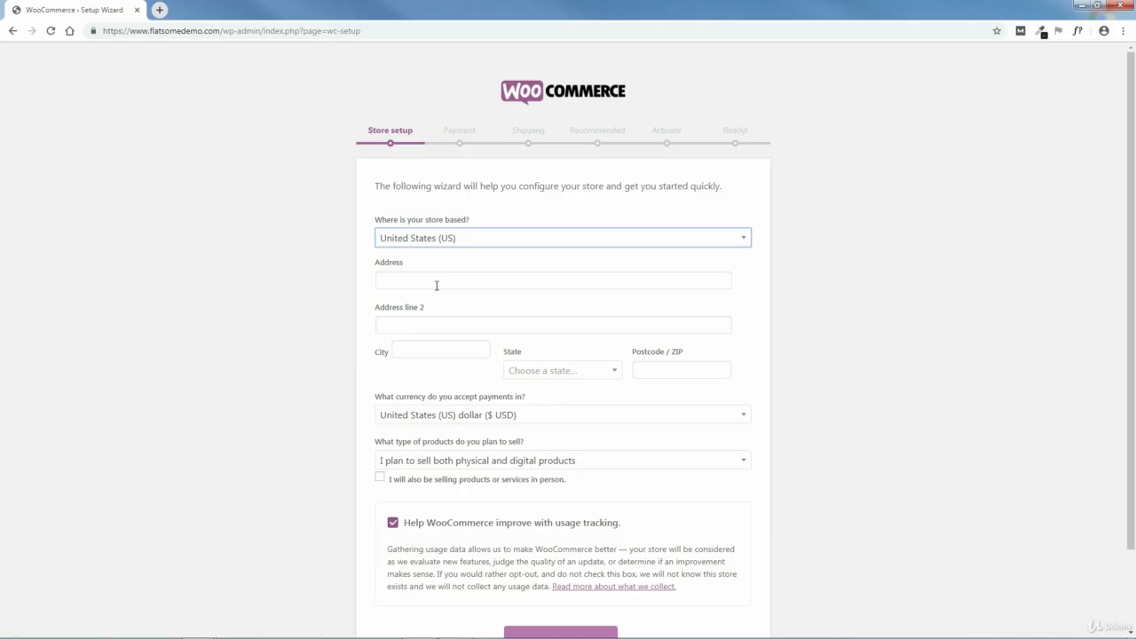
{"action": "left_click", "coordinate": [480, 279]}
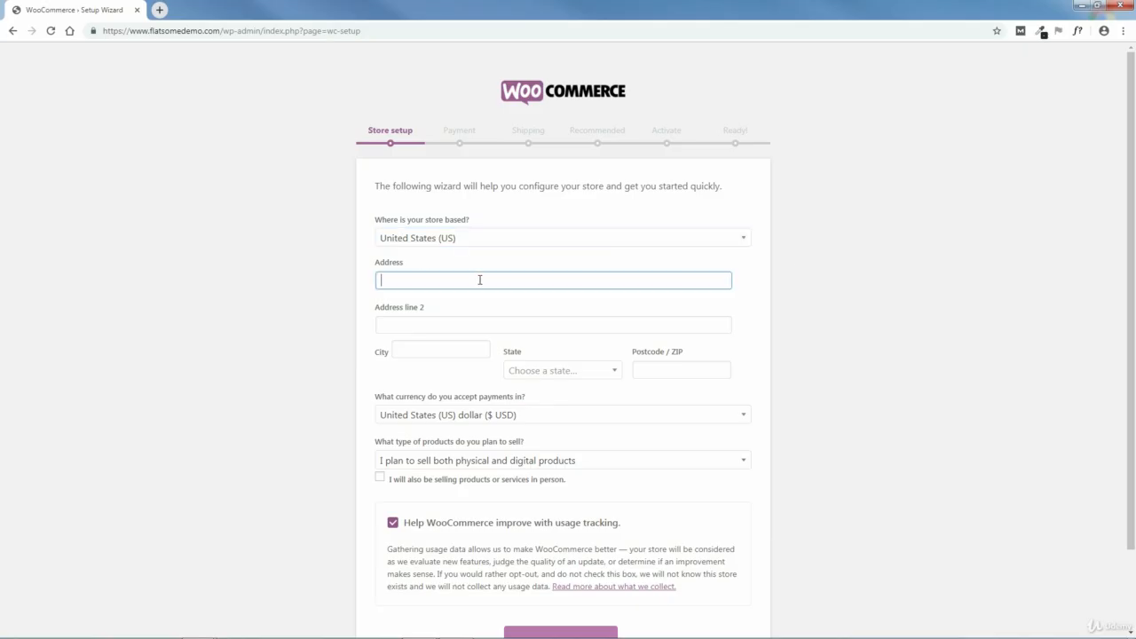
{"action": "left_click", "coordinate": [459, 351]}
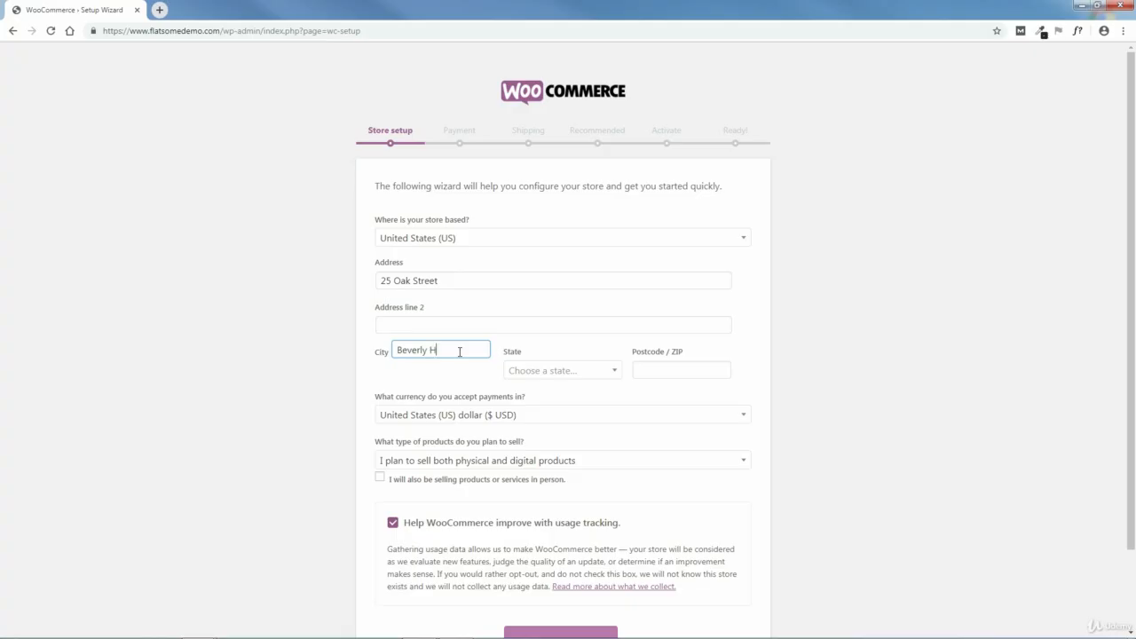
{"action": "left_click", "coordinate": [568, 372]}
{"action": "left_click", "coordinate": [527, 498]}
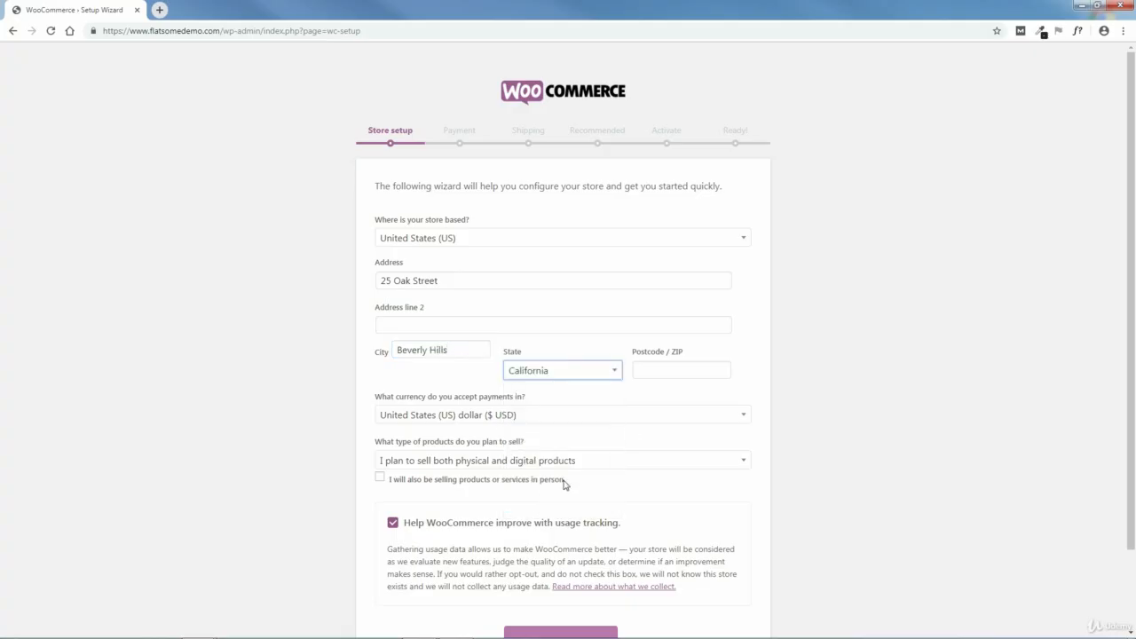
{"action": "left_click", "coordinate": [688, 371]}
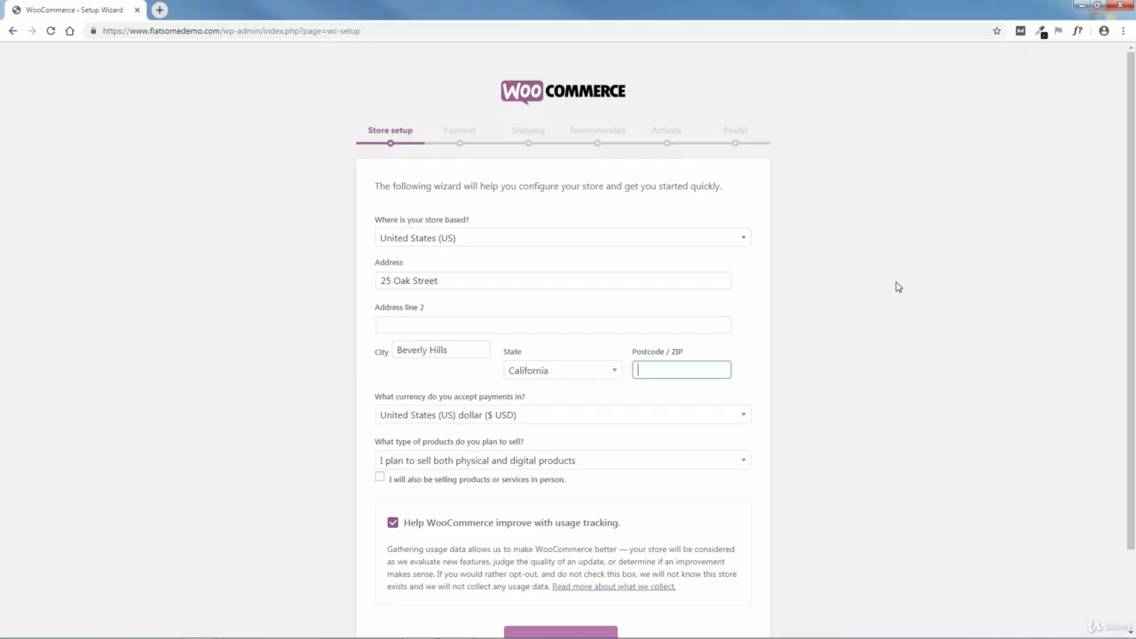
{"action": "type", "text": "90210"}
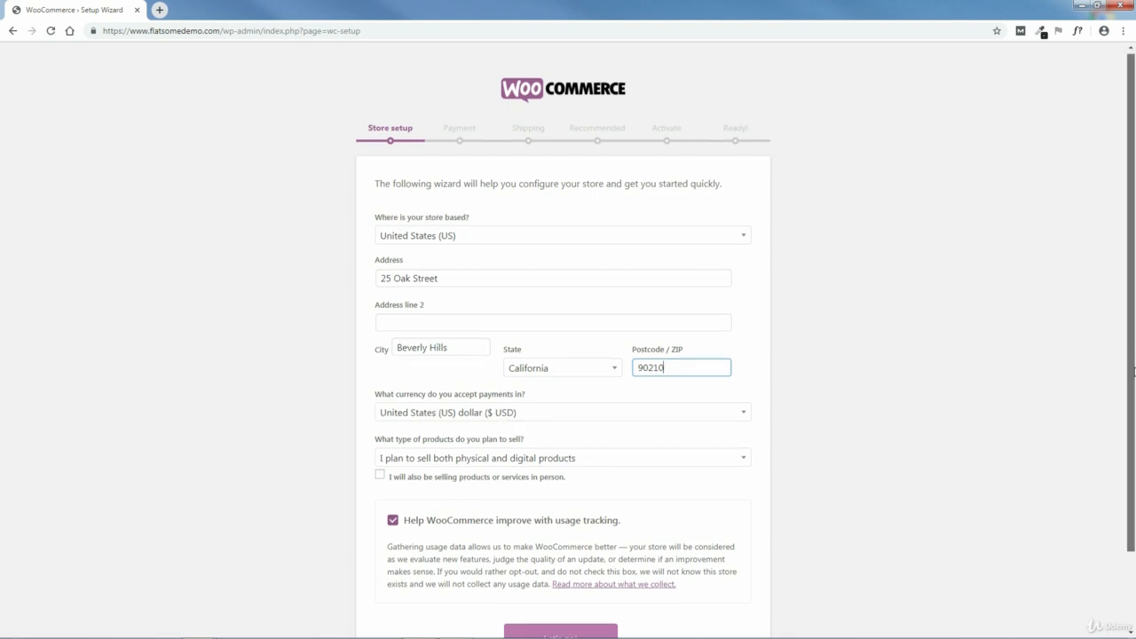
- Look through the available store countries and payment currencies, leaving United States (US) and US dollar selected
{"action": "scroll", "coordinate": [1134, 366], "scroll_direction": "down", "scroll_amount": 1}
{"action": "left_click", "coordinate": [743, 147]}
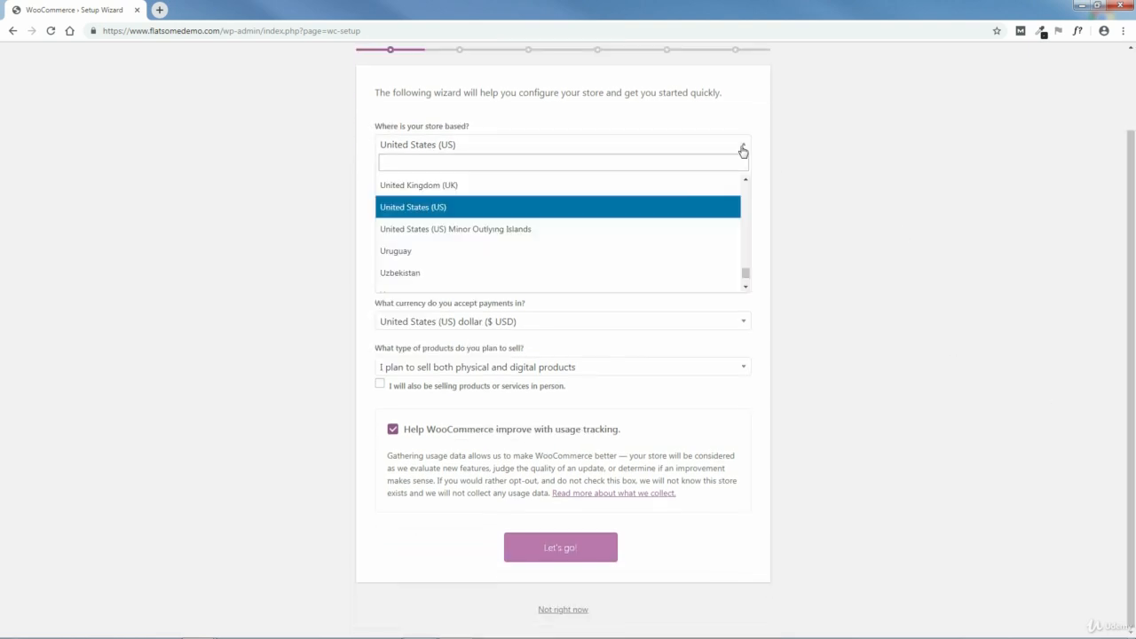
{"action": "mouse_move", "coordinate": [746, 272]}
{"action": "left_mouse_down"}
{"action": "mouse_move", "coordinate": [748, 186]}
{"action": "mouse_move", "coordinate": [751, 282]}
{"action": "left_mouse_up"}
{"action": "left_click", "coordinate": [840, 391]}
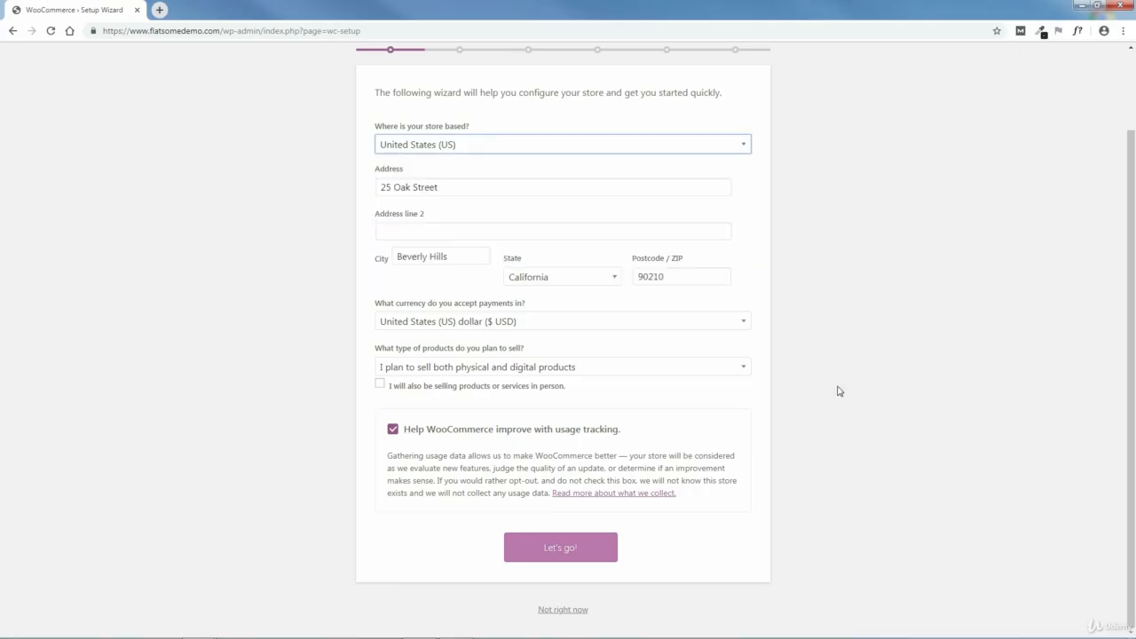
{"action": "left_click", "coordinate": [747, 328]}
{"action": "left_click_drag", "start_coordinate": [748, 448], "coordinate": [753, 357]}
{"action": "left_click", "coordinate": [854, 382]}
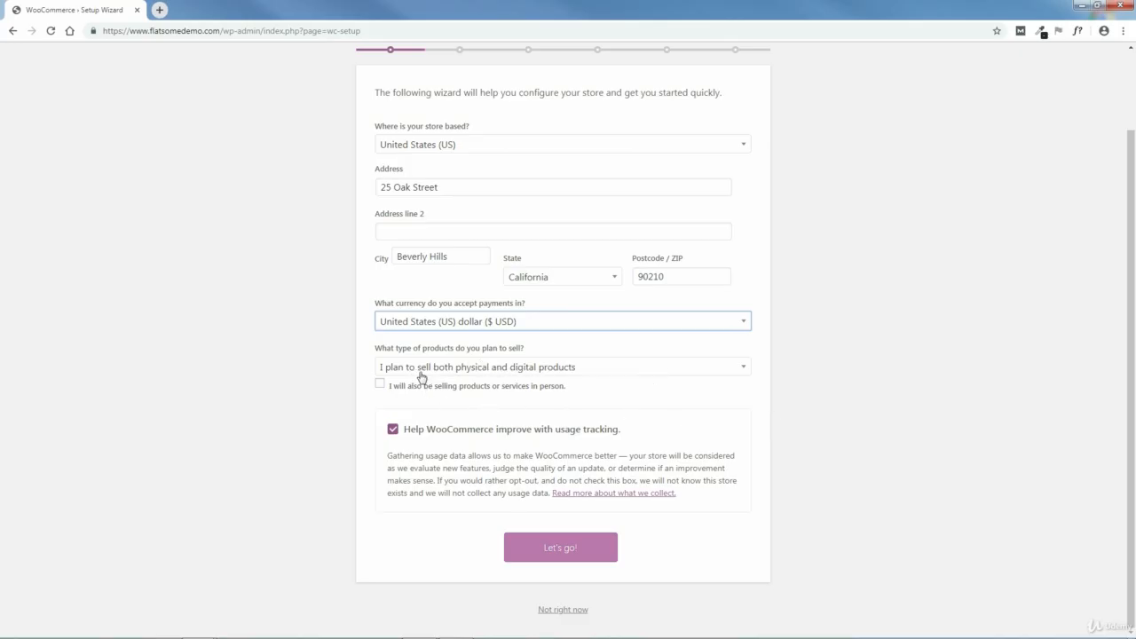
- Review the product type options, keep both physical and digital products, and enable selling products or services in person
{"action": "left_click", "coordinate": [742, 373]}
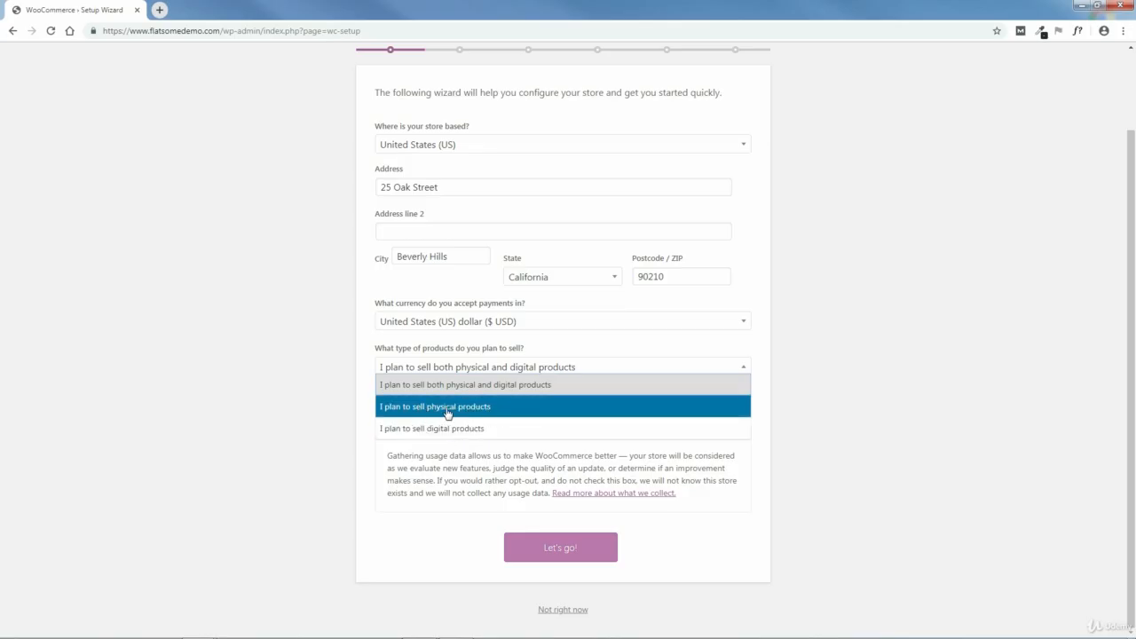
{"action": "left_click", "coordinate": [856, 406]}
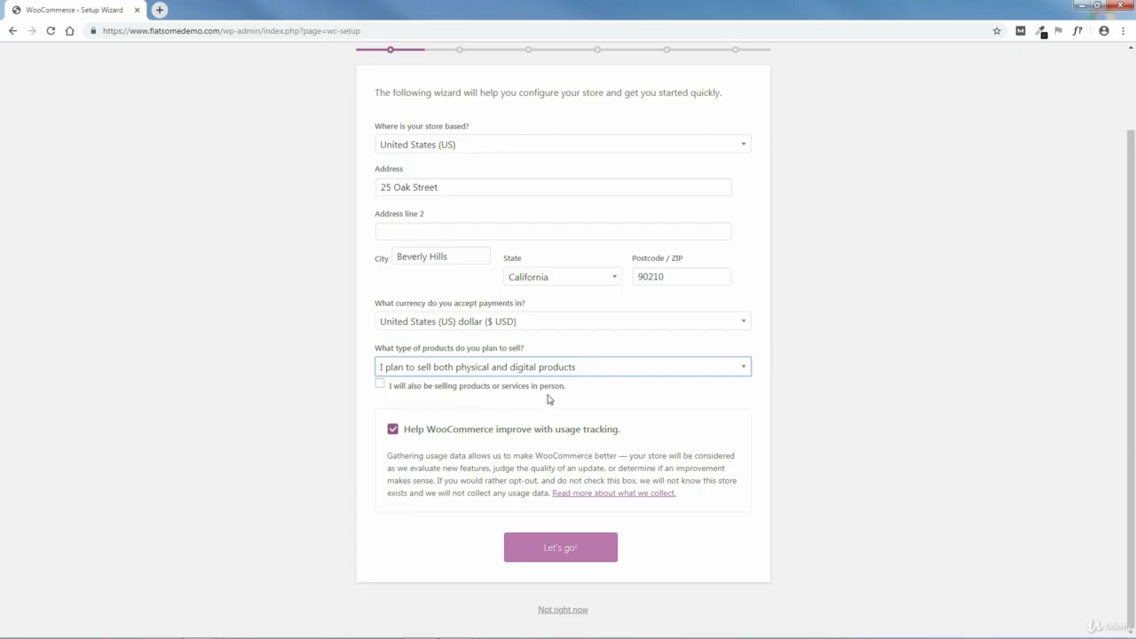
{"action": "left_click", "coordinate": [381, 385]}
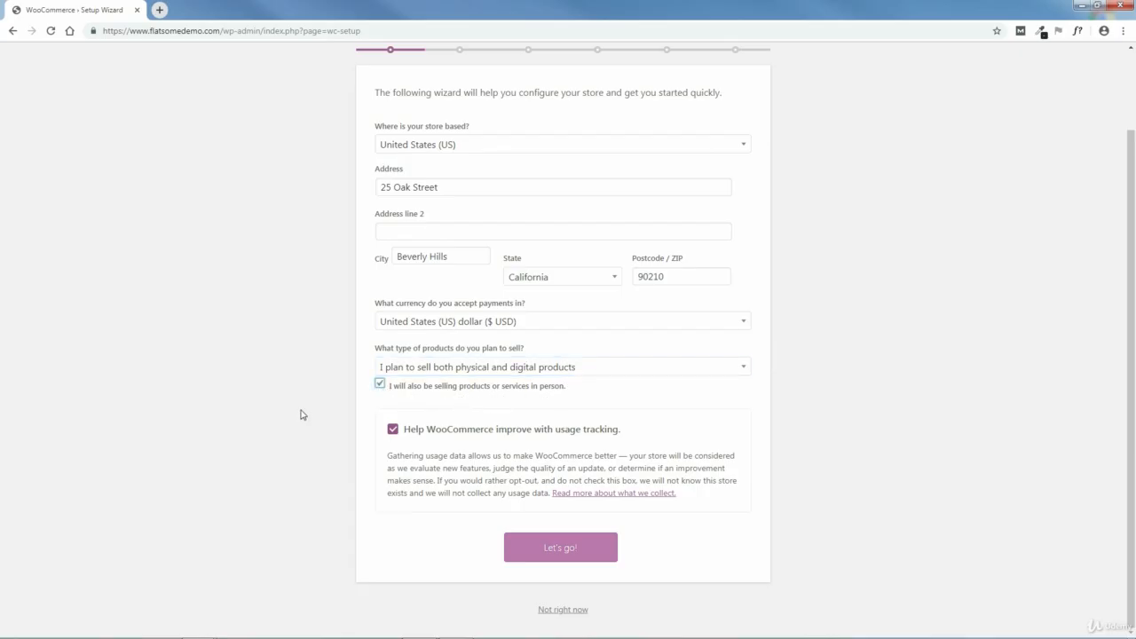
- Turn off the option for selling products or services in person and submit the store details
{"action": "left_click", "coordinate": [380, 384]}
{"action": "left_click", "coordinate": [561, 549]}
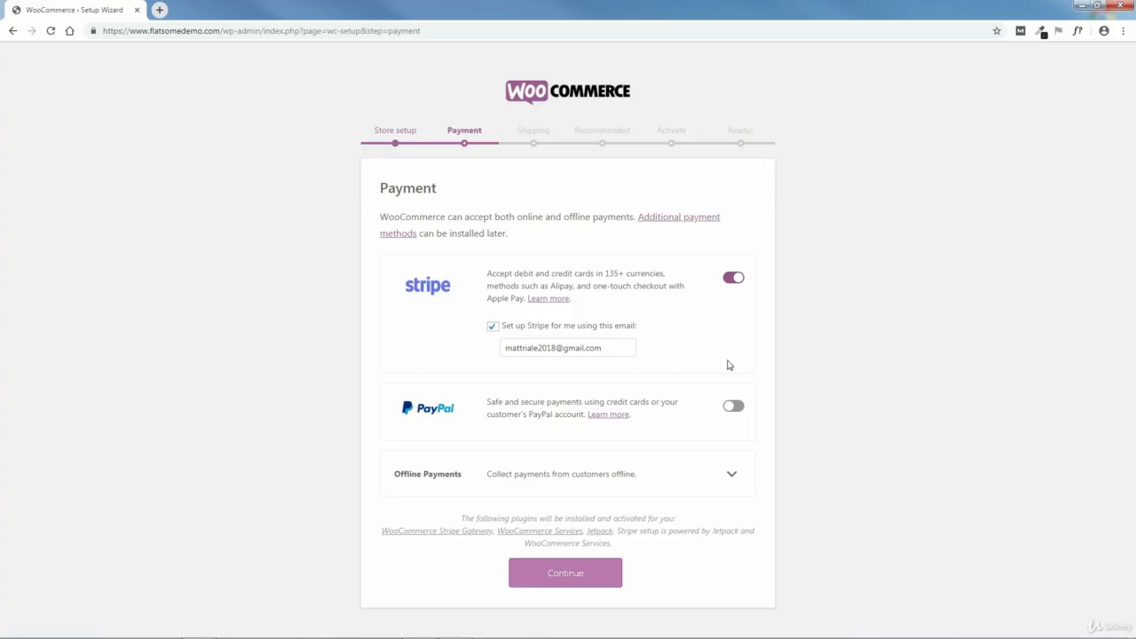
- Enable PayPal alongside Stripe, review the offline payment methods without enabling any, and continue to the shipping setup
{"action": "left_click", "coordinate": [733, 408]}
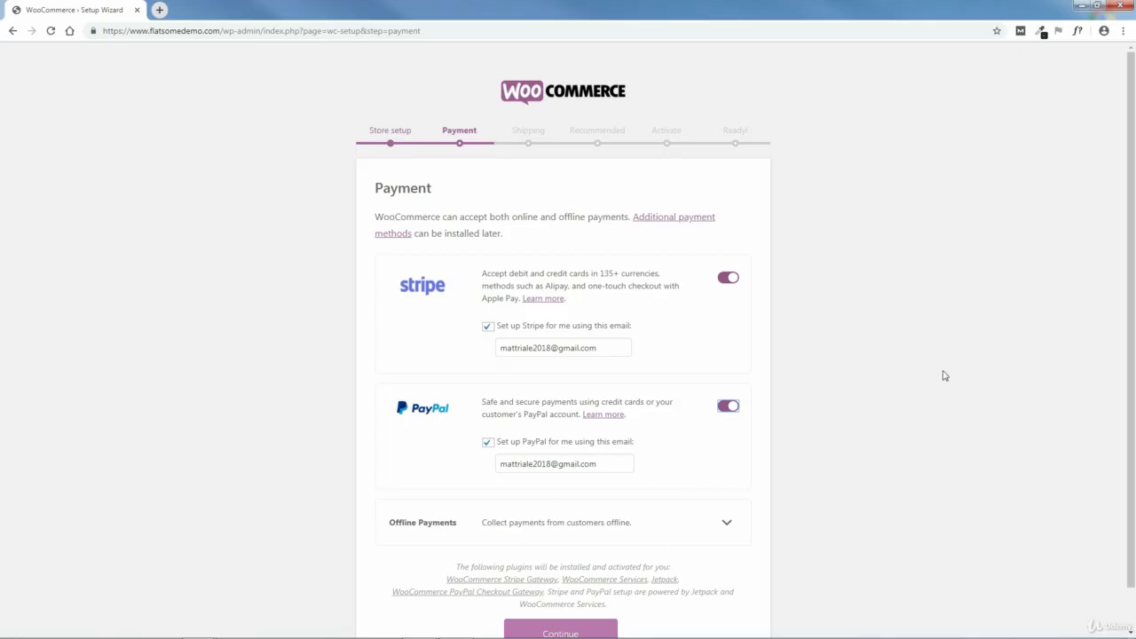
{"action": "scroll", "coordinate": [943, 376], "scroll_direction": "down", "scroll_amount": 1}
{"action": "left_click", "coordinate": [726, 482]}
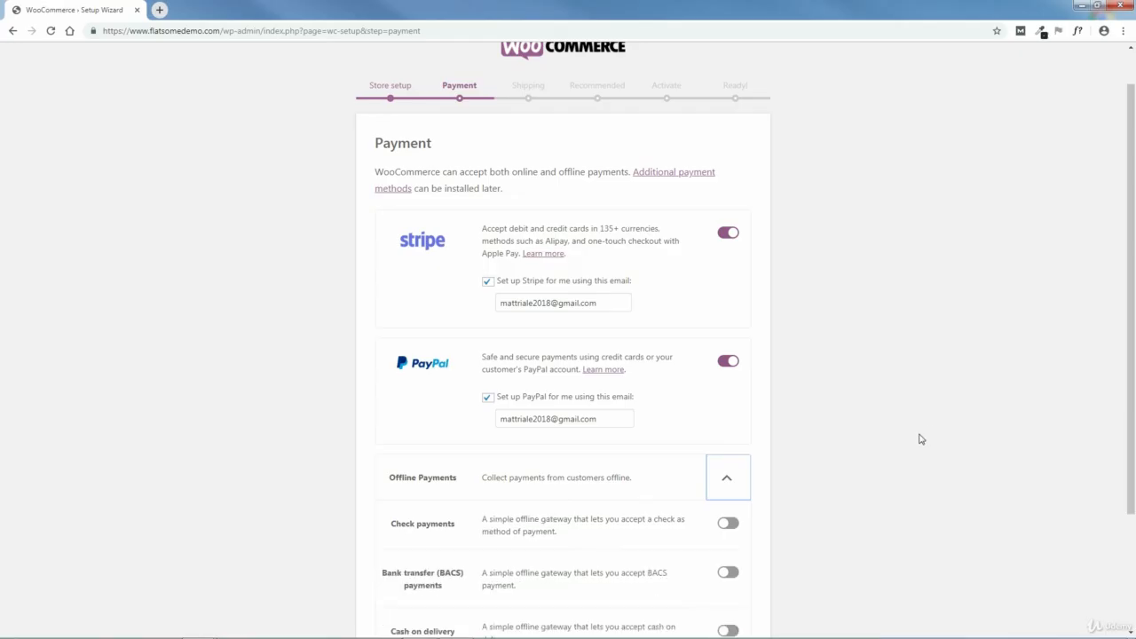
{"action": "scroll", "coordinate": [920, 438], "scroll_direction": "down", "scroll_amount": 3}
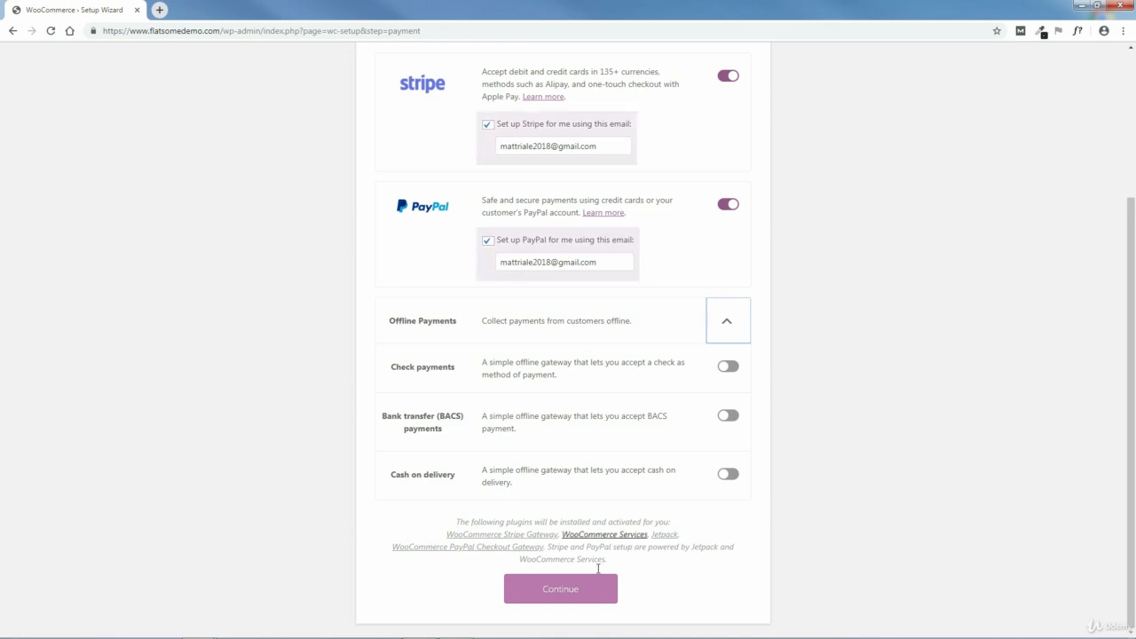
{"action": "left_click", "coordinate": [560, 593]}
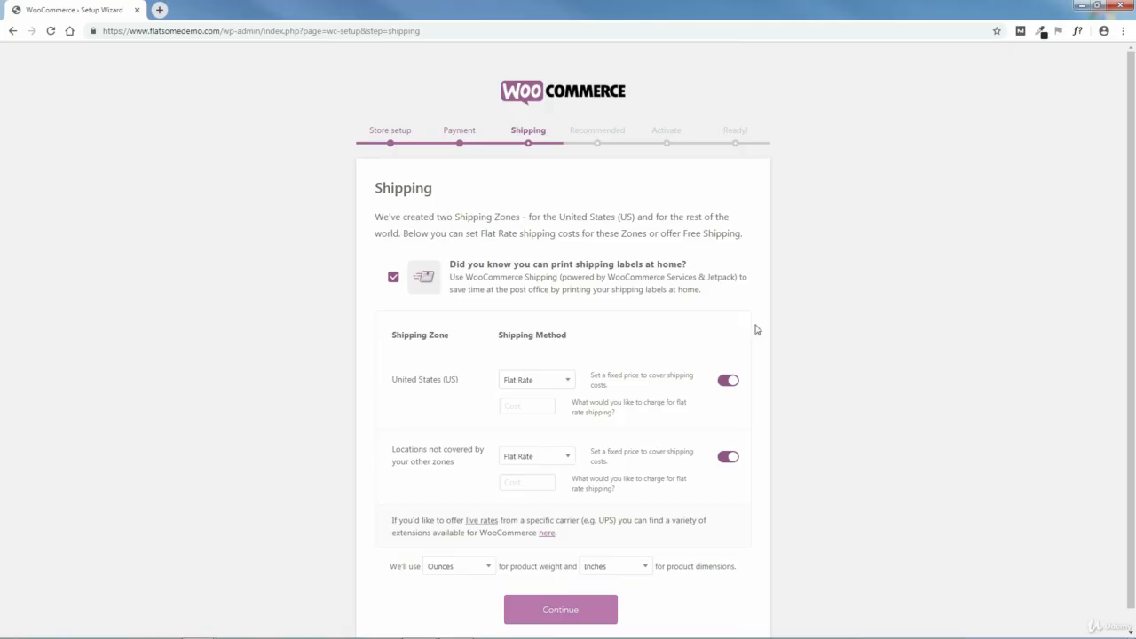
- Try Free Shipping for the United States (US) zone, restore Flat Rate, and keep Flat Rate for locations not covered by other zones
{"action": "scroll", "coordinate": [890, 338], "scroll_direction": "down", "scroll_amount": 1}
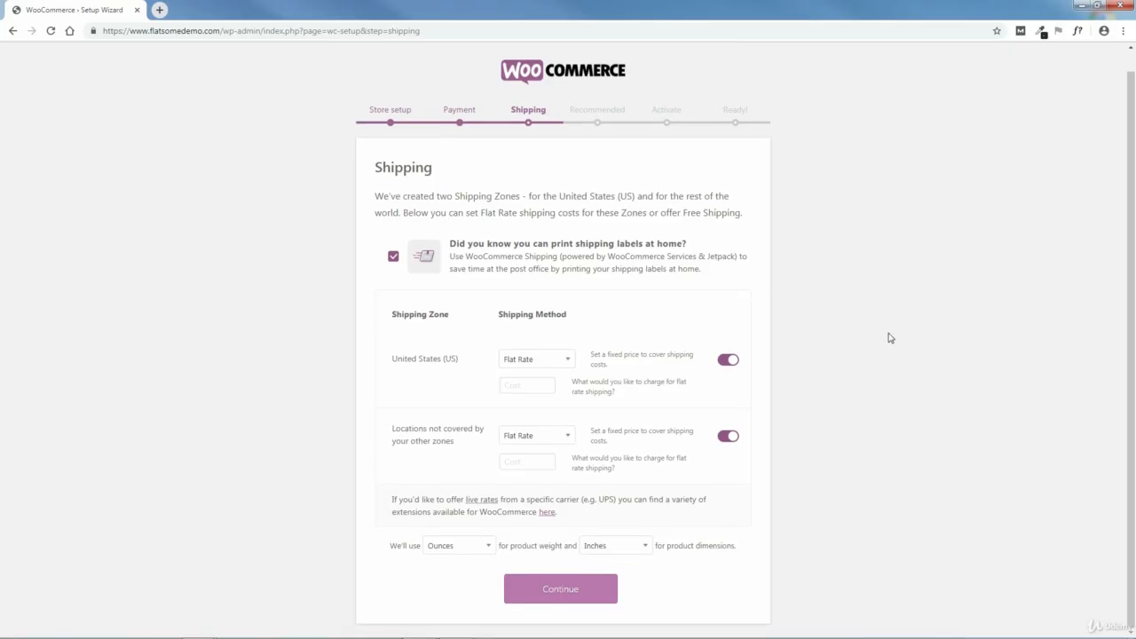
{"action": "left_click", "coordinate": [556, 359]}
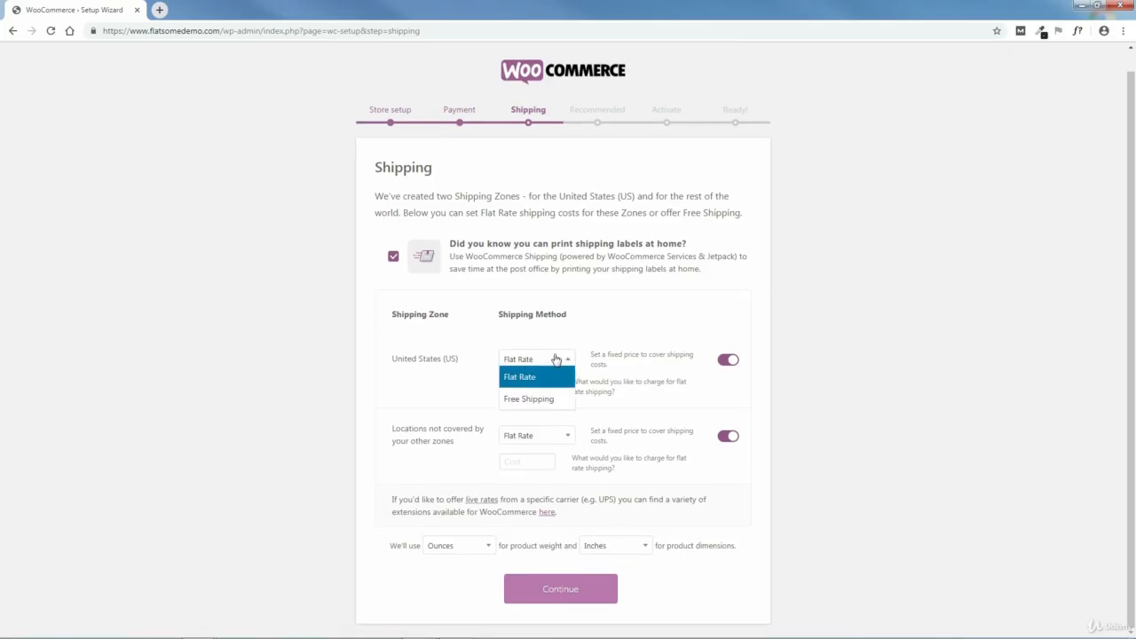
{"action": "left_click", "coordinate": [548, 401]}
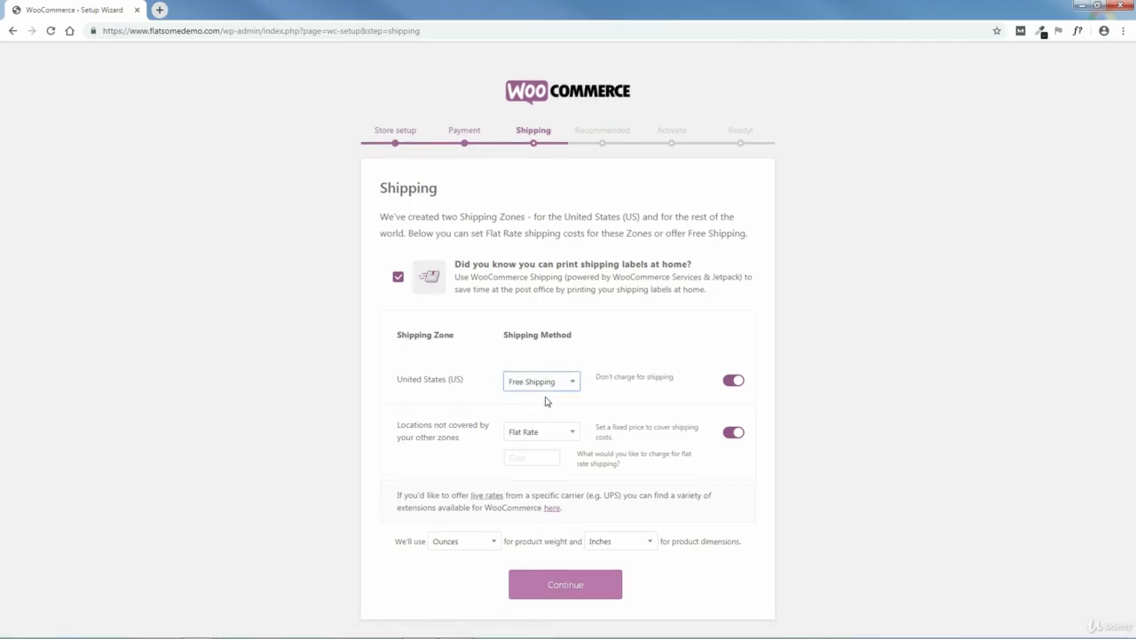
{"action": "left_click", "coordinate": [560, 388]}
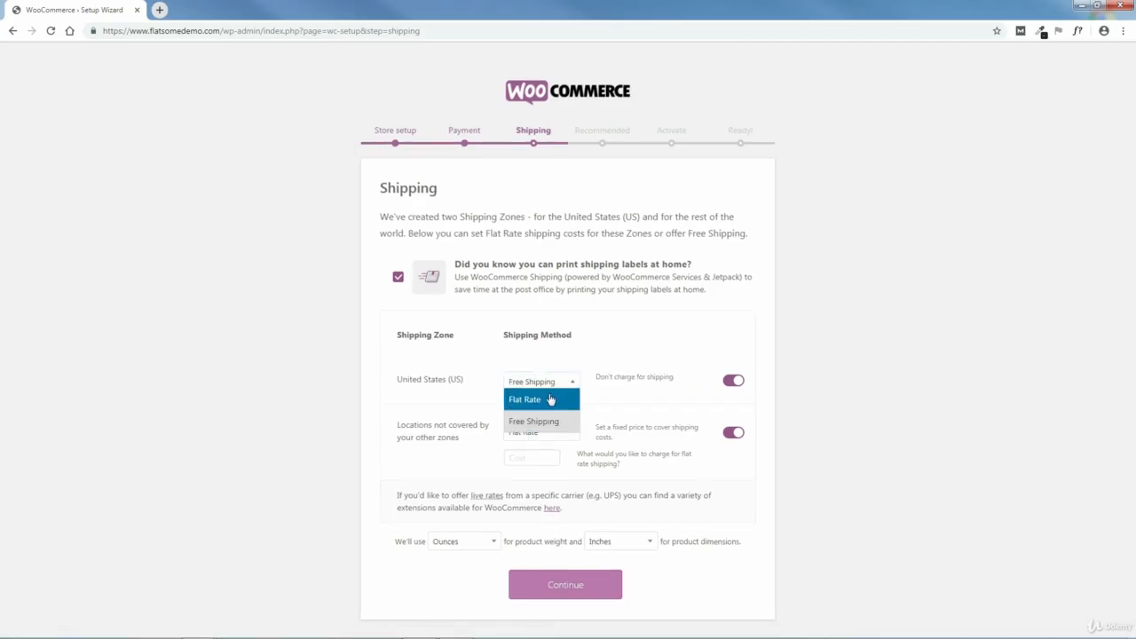
{"action": "left_click", "coordinate": [550, 398]}
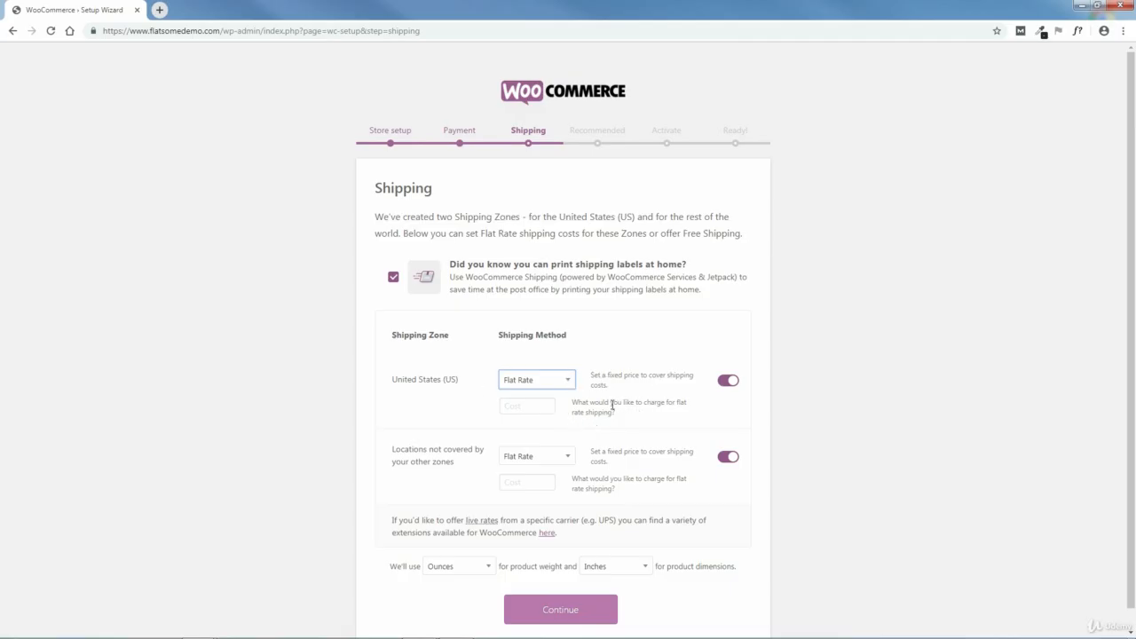
{"action": "scroll", "coordinate": [919, 457], "scroll_direction": "down", "scroll_amount": 1}
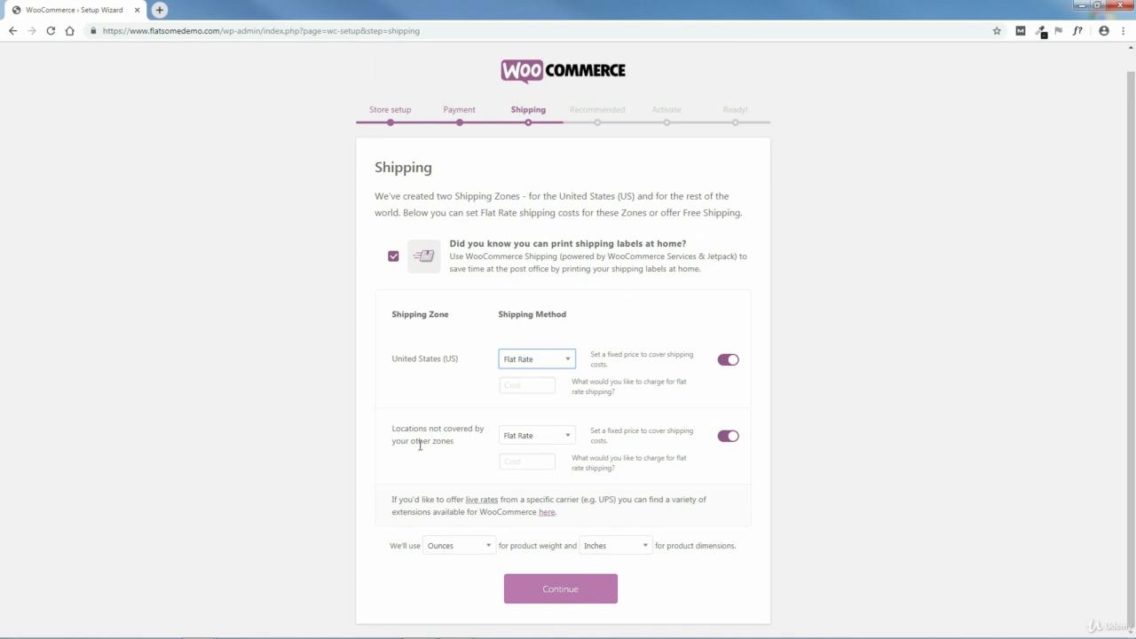
{"action": "left_click", "coordinate": [562, 442]}
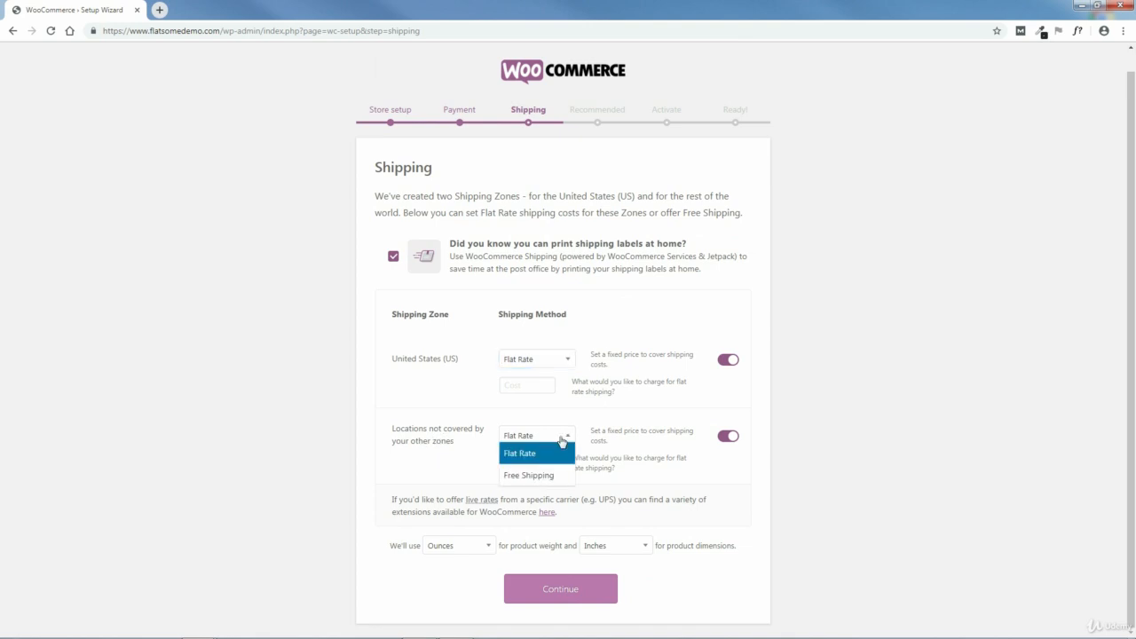
{"action": "left_click", "coordinate": [554, 451]}
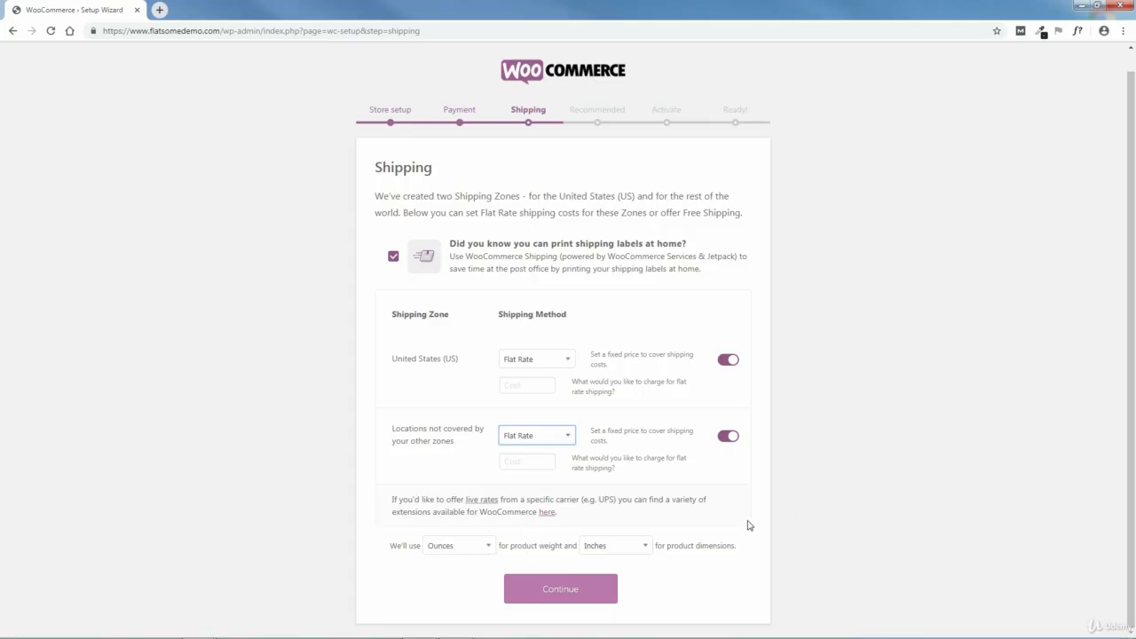
- Try Pounds as the product weight unit, and set it back to Ounces
{"action": "left_click", "coordinate": [462, 548]}
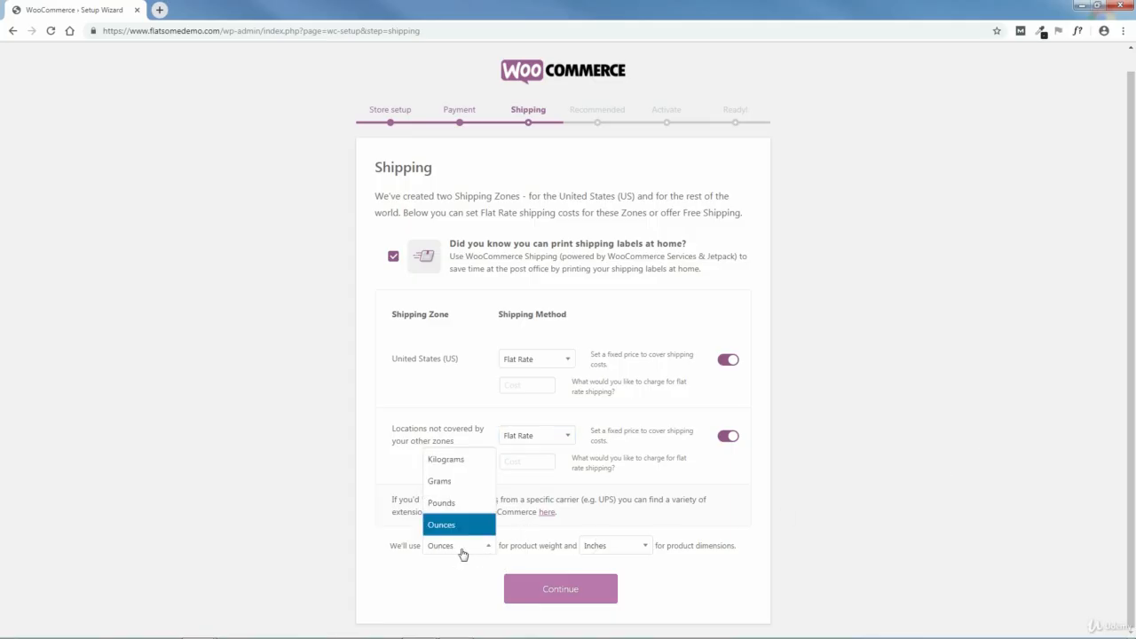
{"action": "left_click", "coordinate": [447, 503]}
{"action": "left_click", "coordinate": [475, 549]}
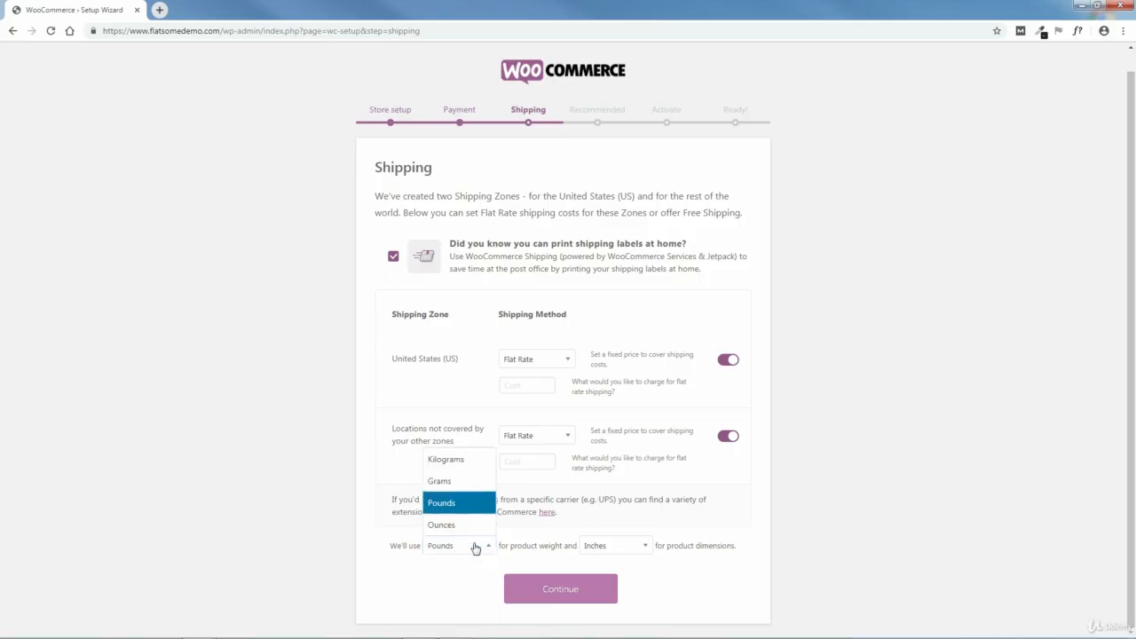
{"action": "left_click", "coordinate": [452, 526]}
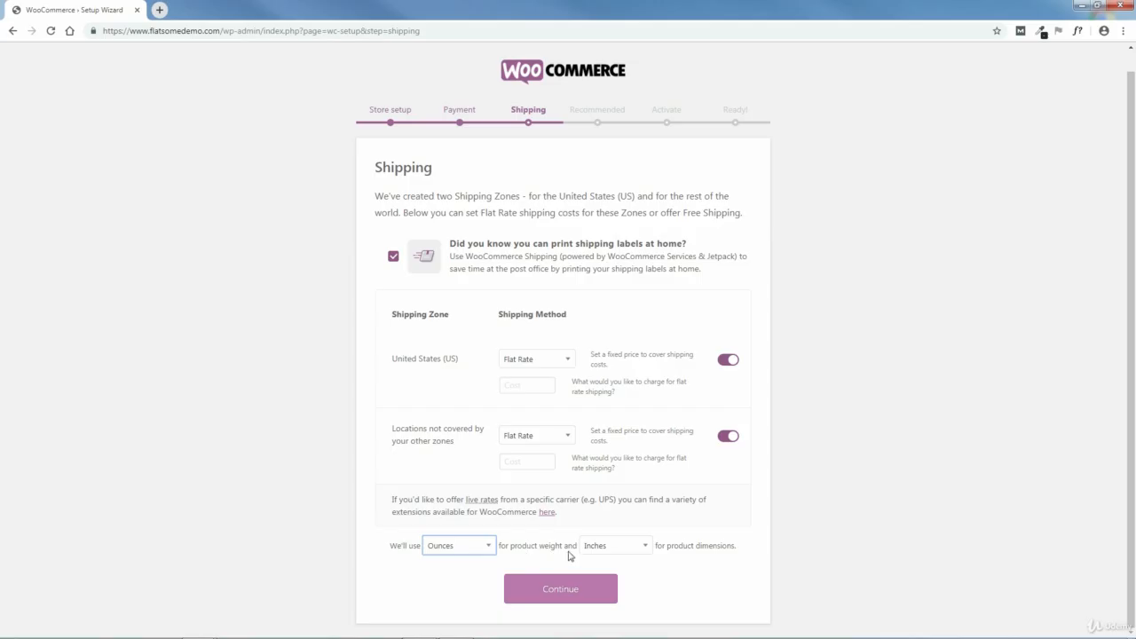
- Try Millimeters and Yards as the product dimension unit, and set it back to Inches
{"action": "left_click", "coordinate": [624, 553]}
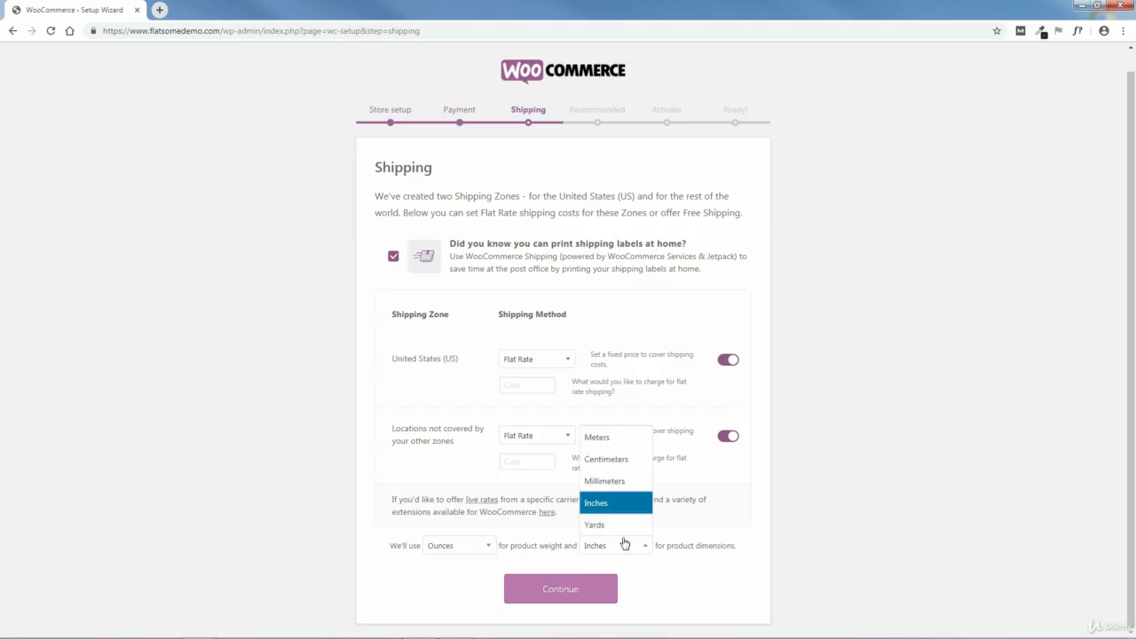
{"action": "left_click", "coordinate": [607, 484]}
{"action": "left_click", "coordinate": [622, 550]}
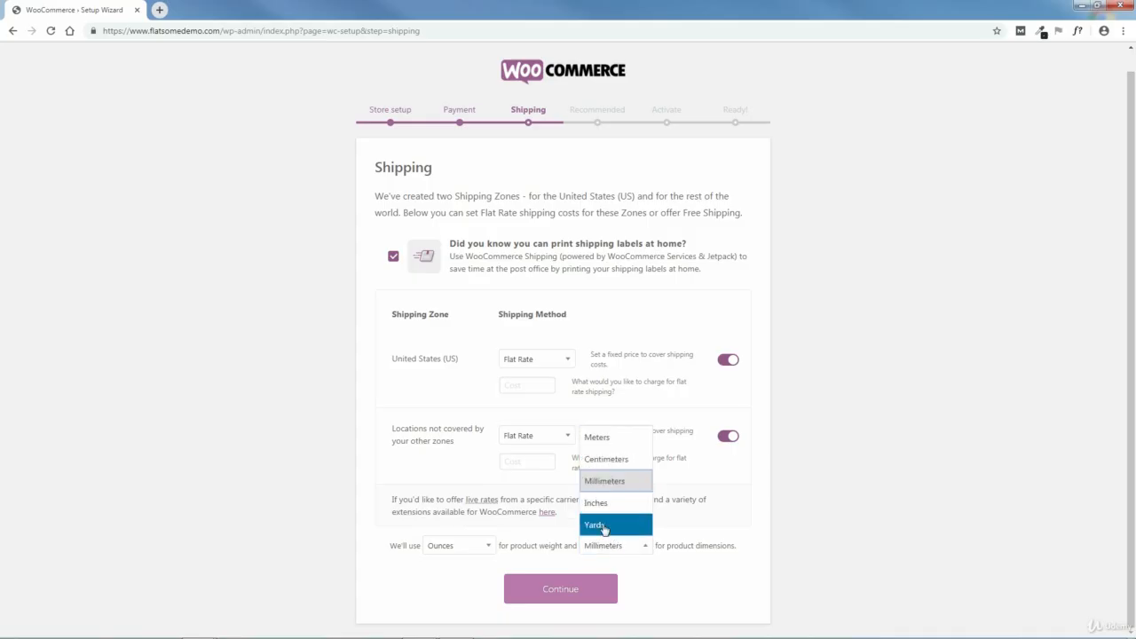
{"action": "left_click", "coordinate": [607, 504]}
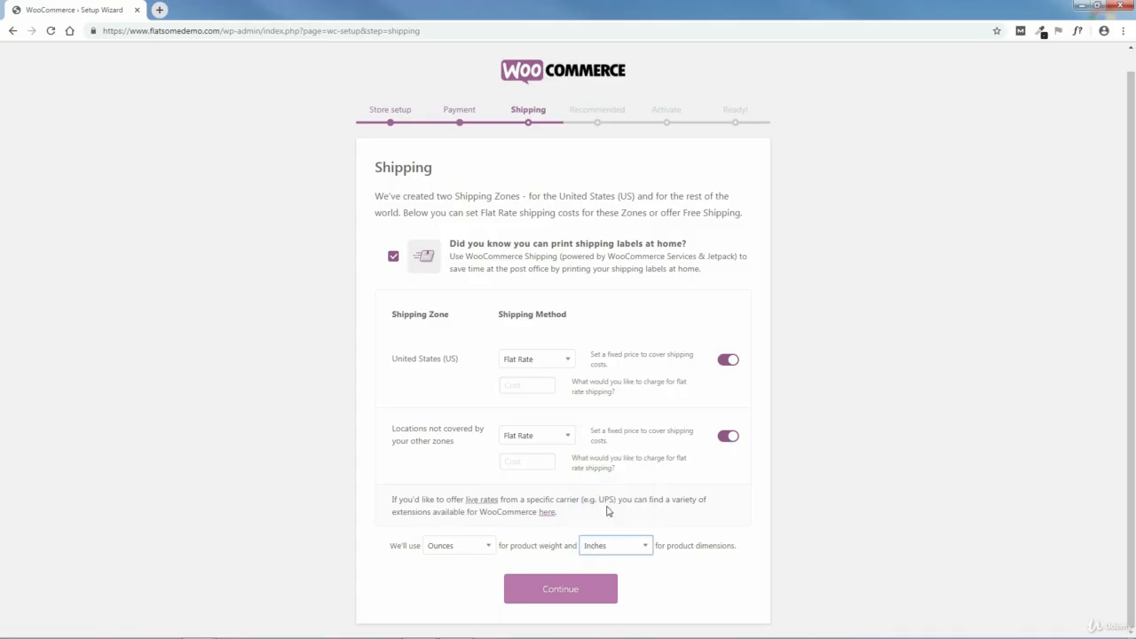
{"action": "left_click", "coordinate": [641, 551]}
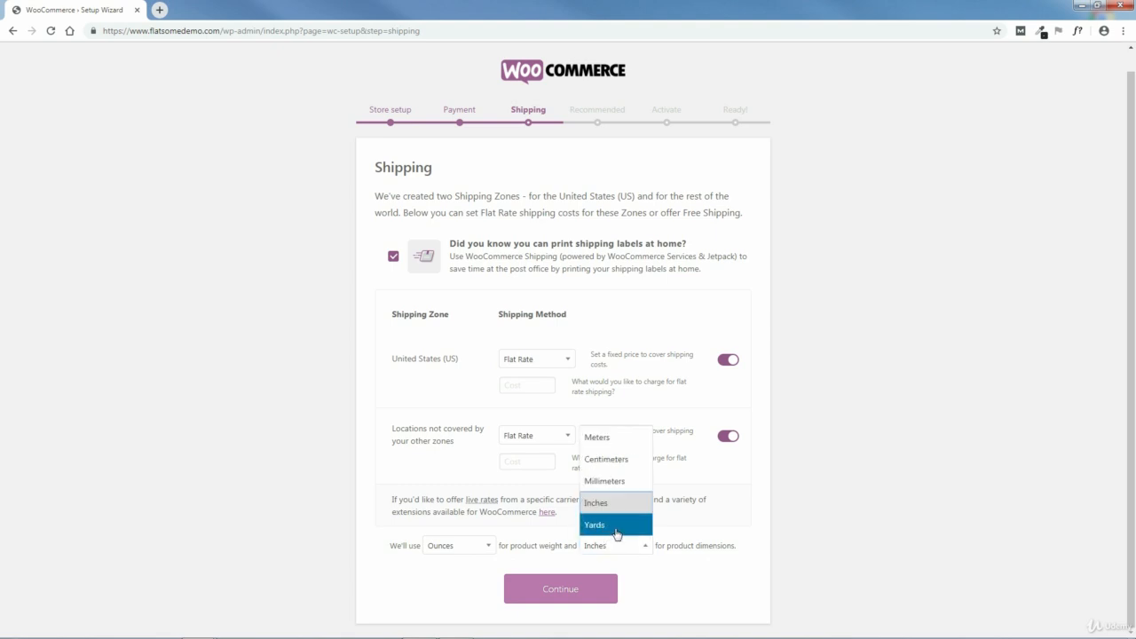
{"action": "left_click", "coordinate": [612, 529]}
{"action": "left_click", "coordinate": [631, 552]}
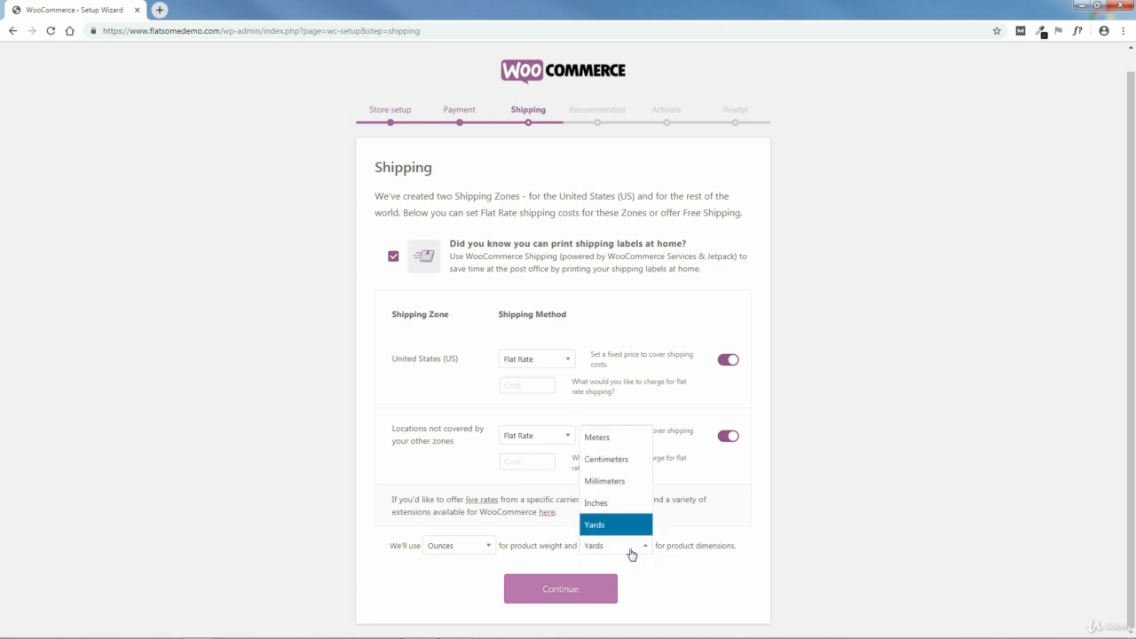
{"action": "left_click", "coordinate": [612, 504]}
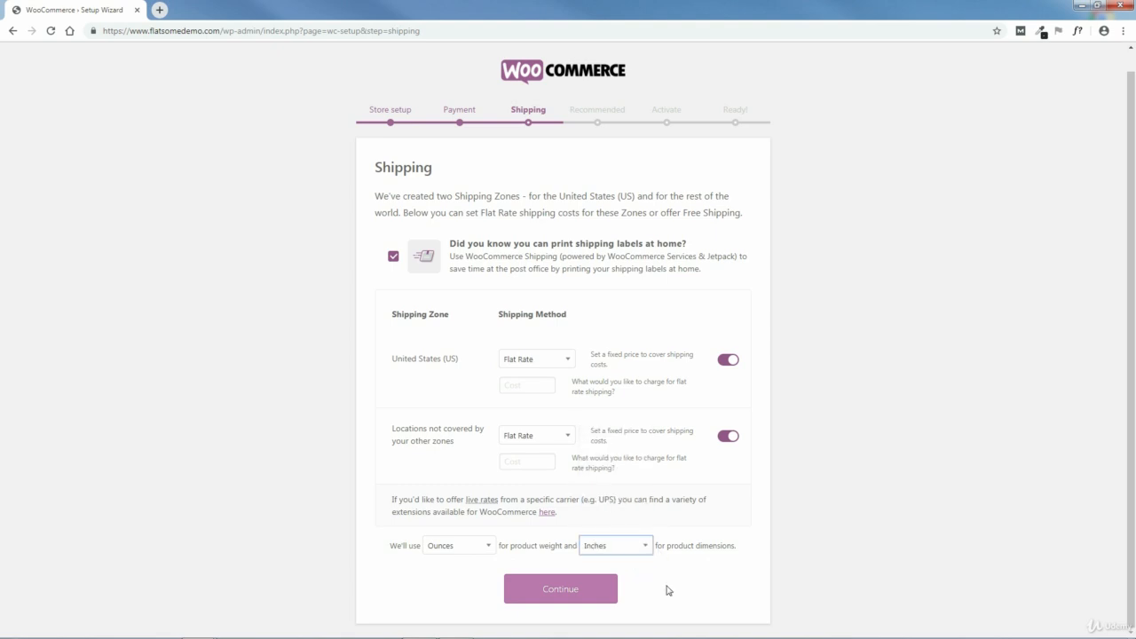
- Set the flat rate shipping cost to 10.00 for both shipping zones and submit the shipping settings
{"action": "left_click", "coordinate": [564, 597]}
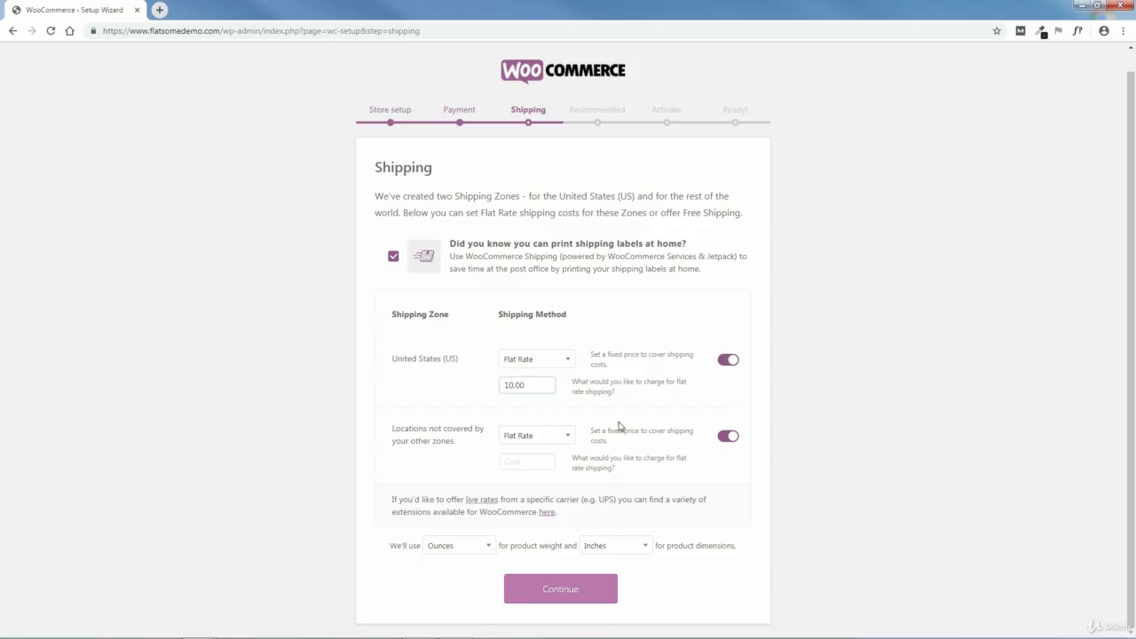
{"action": "left_click", "coordinate": [568, 593]}
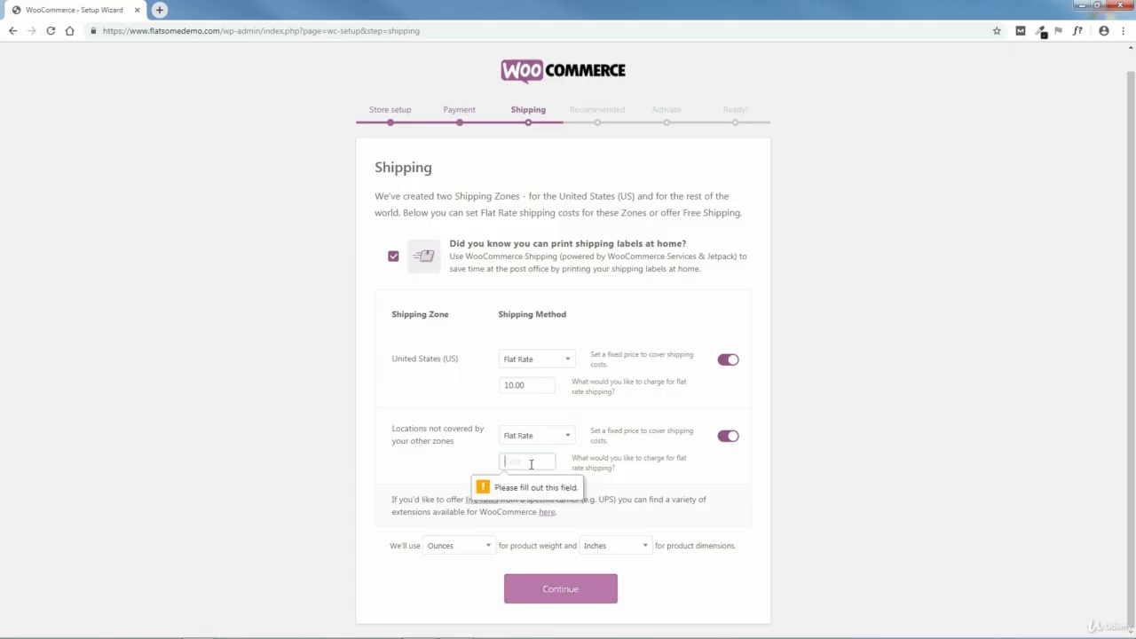
{"action": "type", "text": "10"}
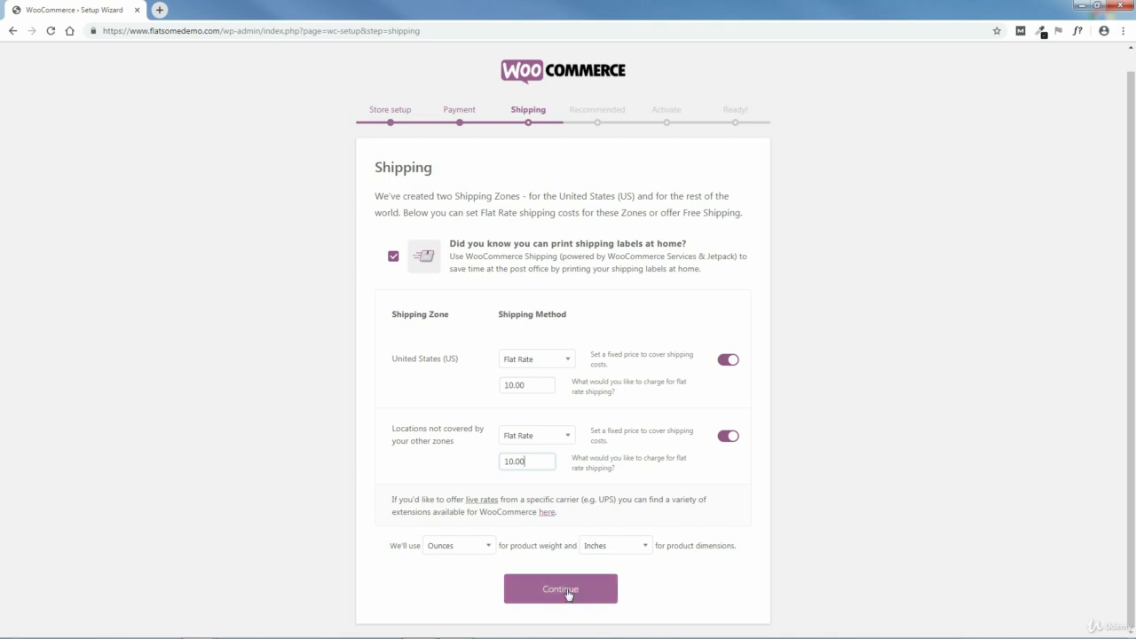
{"action": "left_click", "coordinate": [561, 591]}
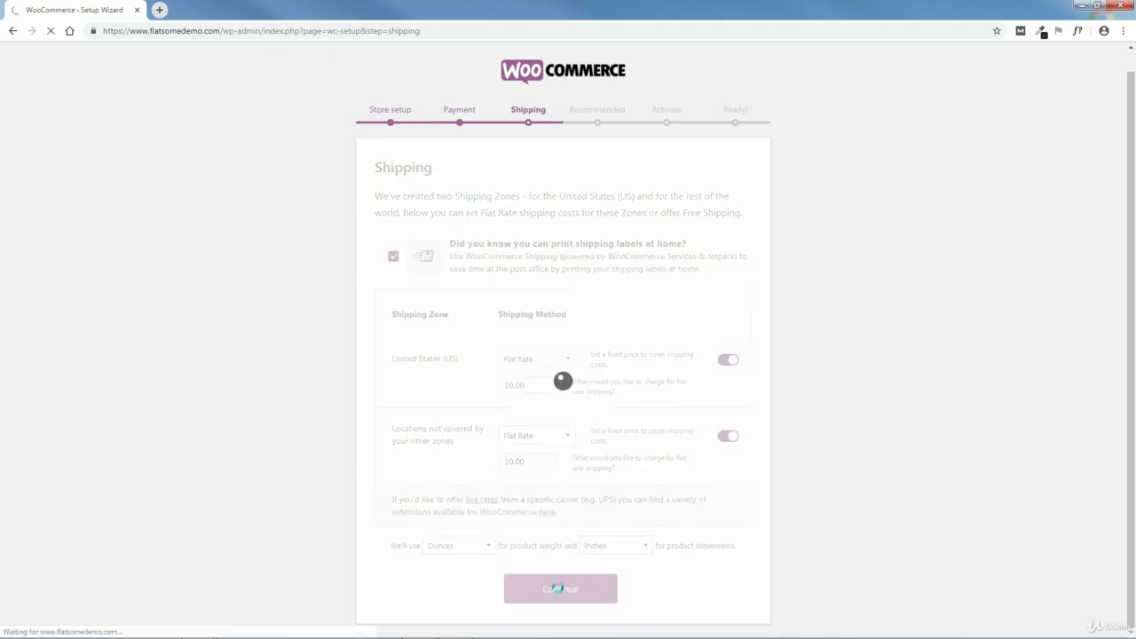
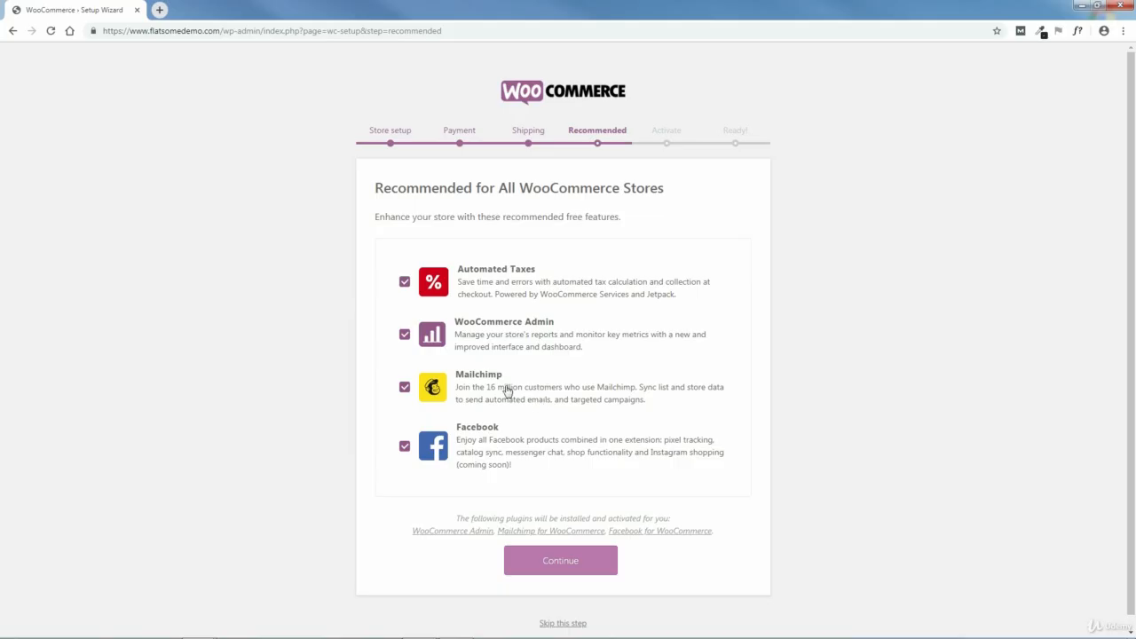
- Try deselecting the Facebook feature, reselect it, and continue with all four recommended features enabled
{"action": "left_click", "coordinate": [405, 449]}
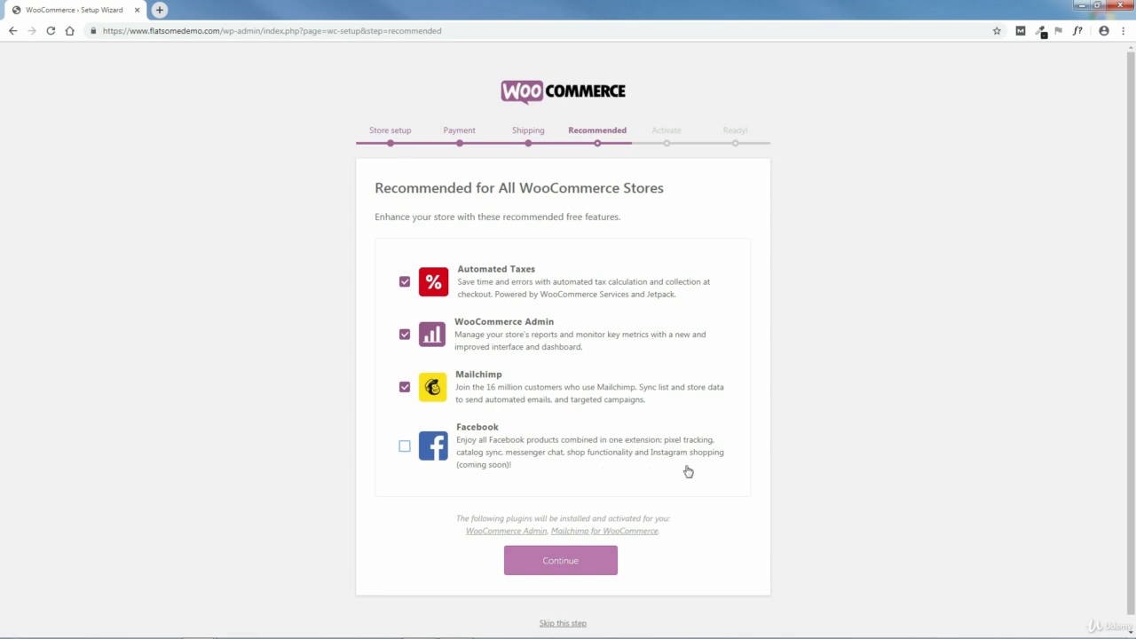
{"action": "left_click", "coordinate": [405, 448]}
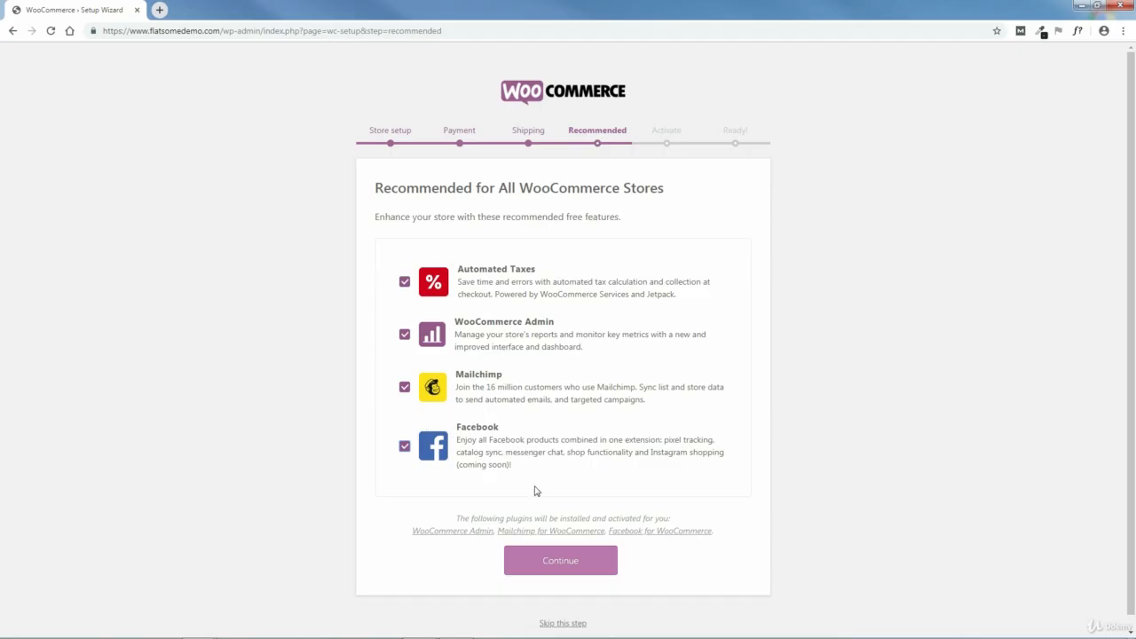
{"action": "left_click", "coordinate": [567, 571]}
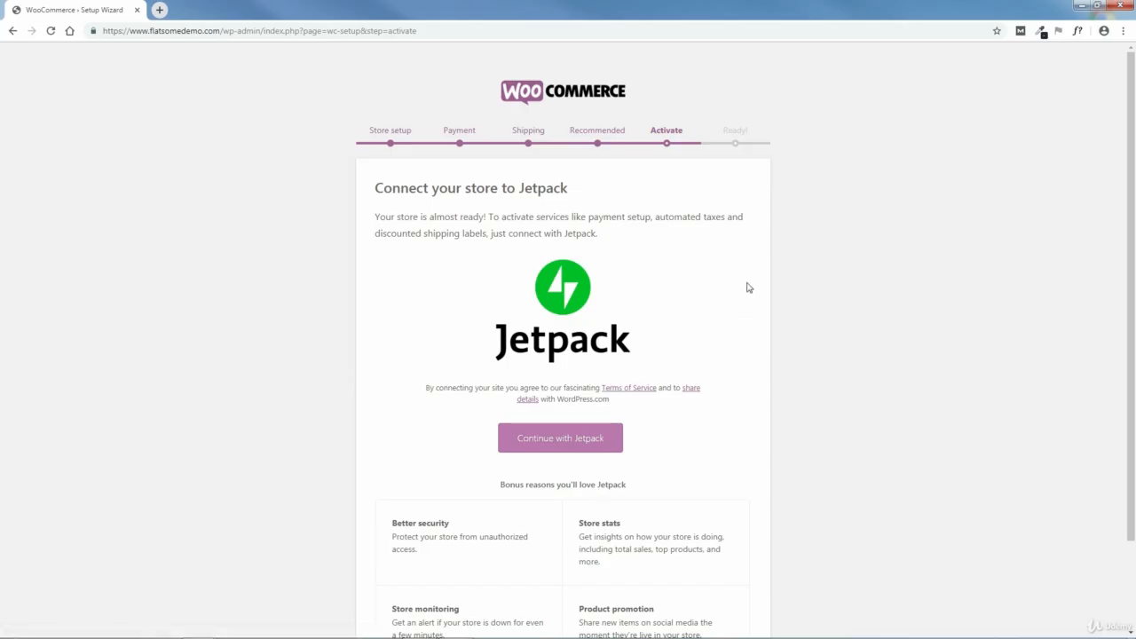
- Continue with Jetpack, switch to signing in with an existing WordPress.com account, and clear the prefilled email address
{"action": "left_click_drag", "start_coordinate": [1132, 238], "coordinate": [1133, 303]}
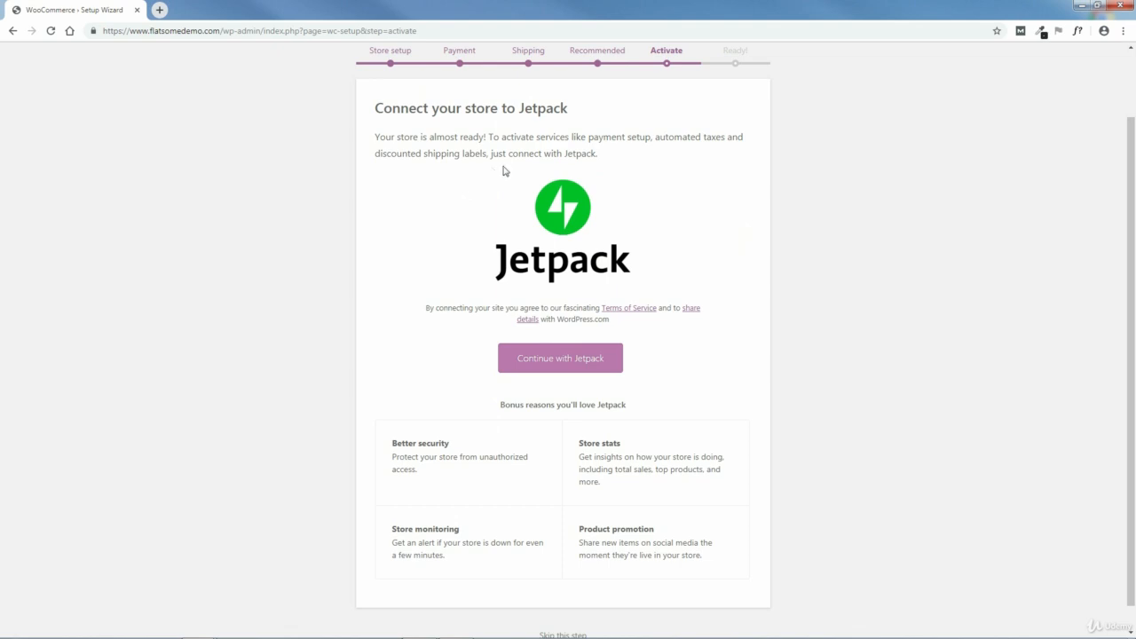
{"action": "left_click", "coordinate": [561, 362]}
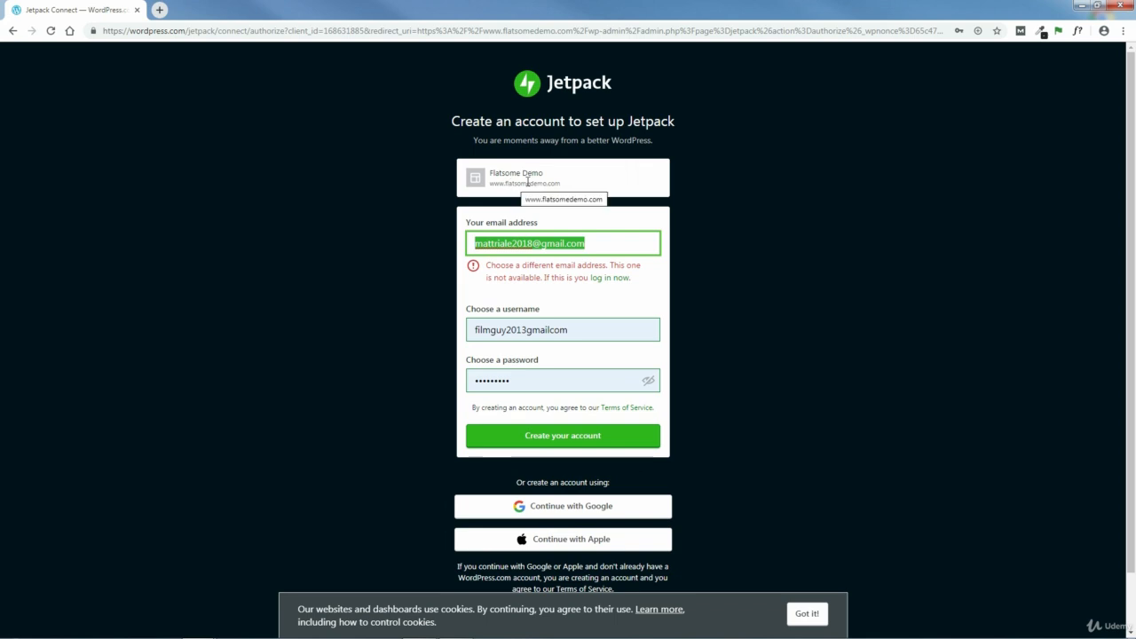
{"action": "key", "text": "BackSpace"}
{"action": "left_click", "coordinate": [815, 611]}
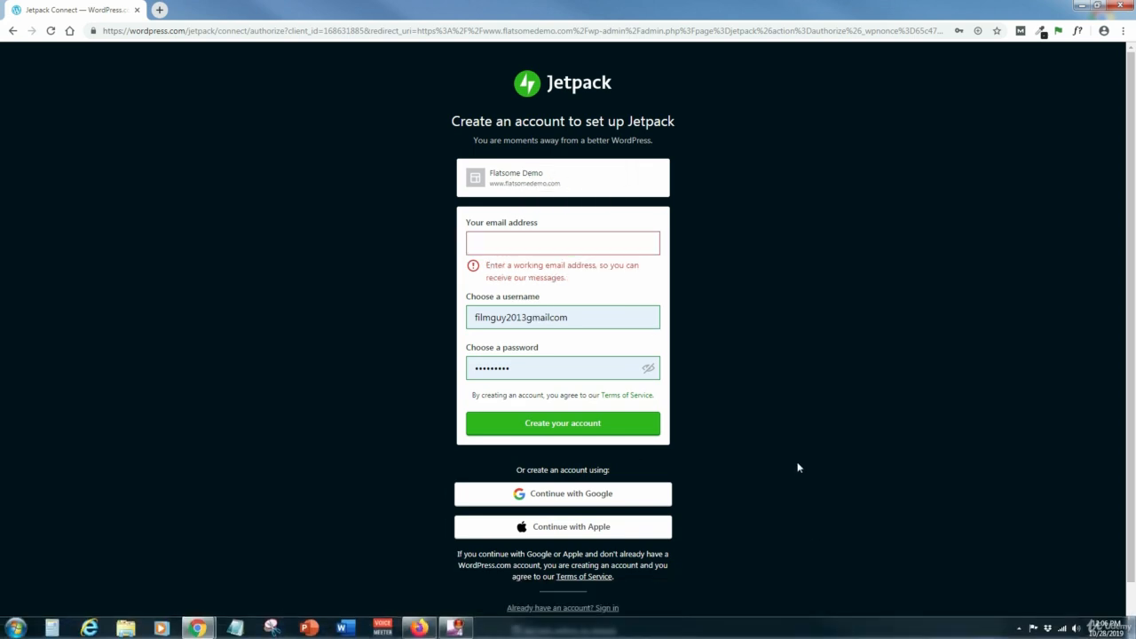
{"action": "left_click", "coordinate": [564, 610]}
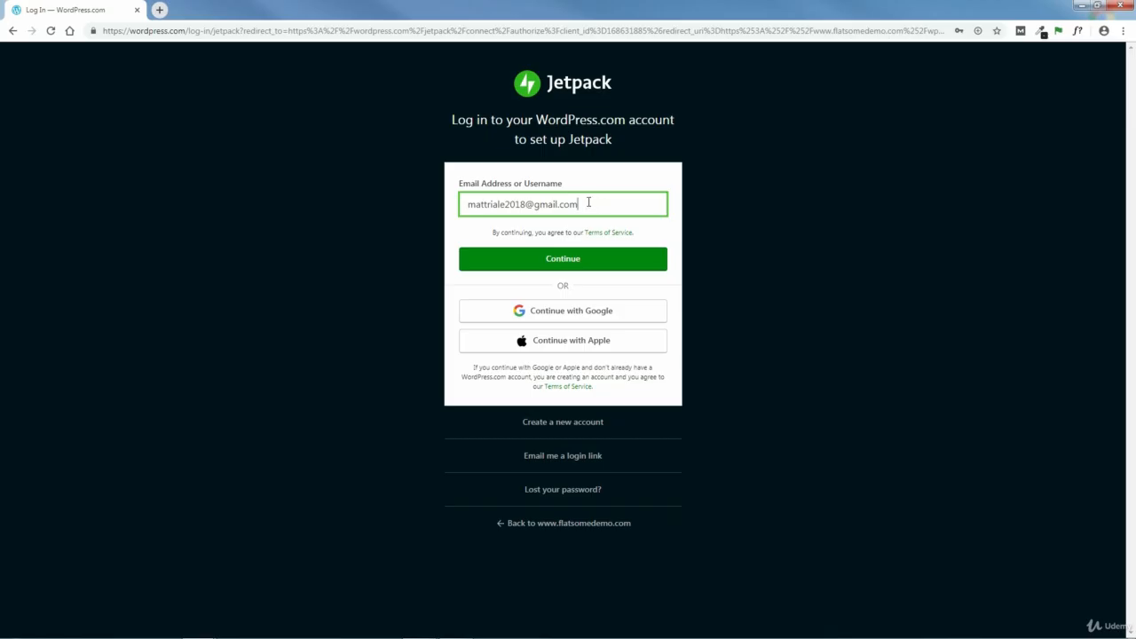
{"action": "left_click_drag", "start_coordinate": [581, 205], "coordinate": [435, 210]}
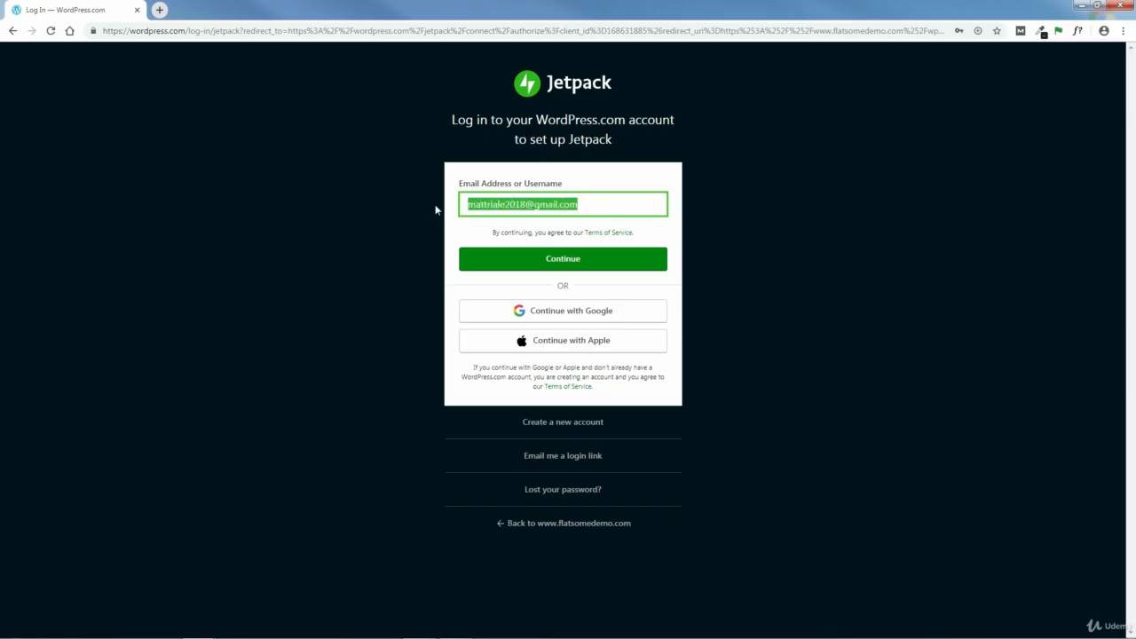
{"action": "key", "text": "BackSpace"}
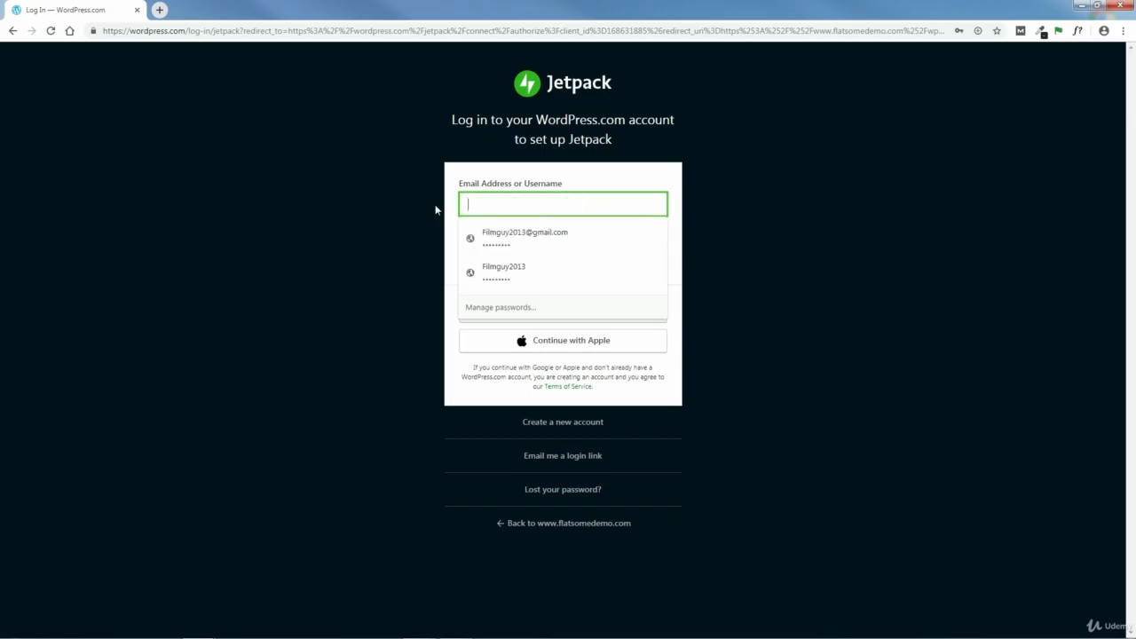
{"action": "type", "text": "bob"}
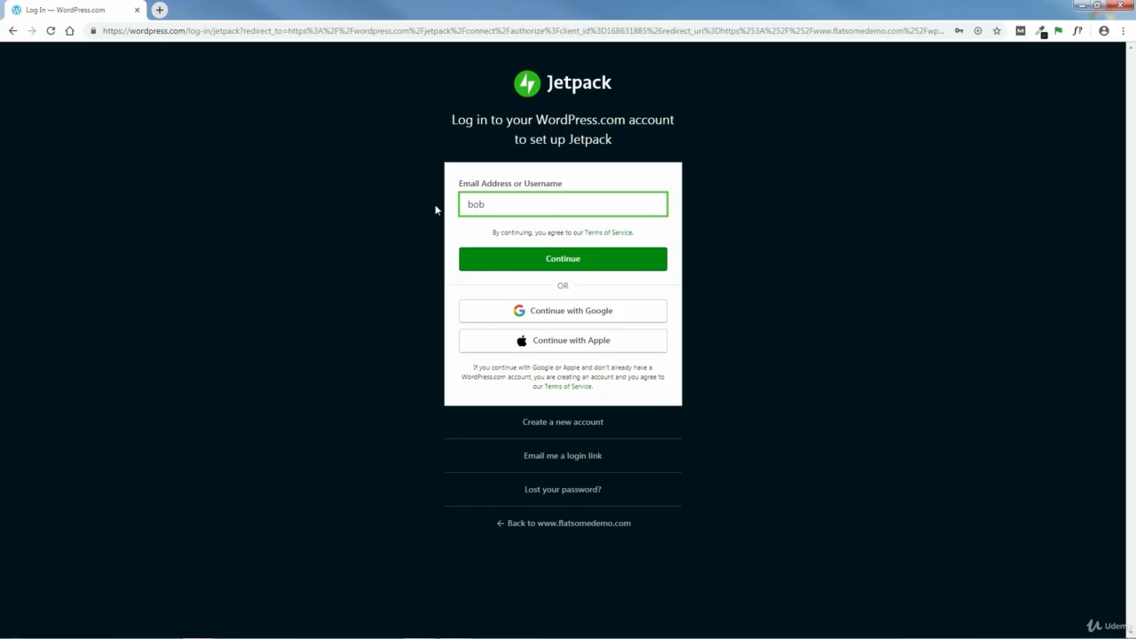
{"action": "left_click_drag", "start_coordinate": [493, 205], "coordinate": [448, 213]}
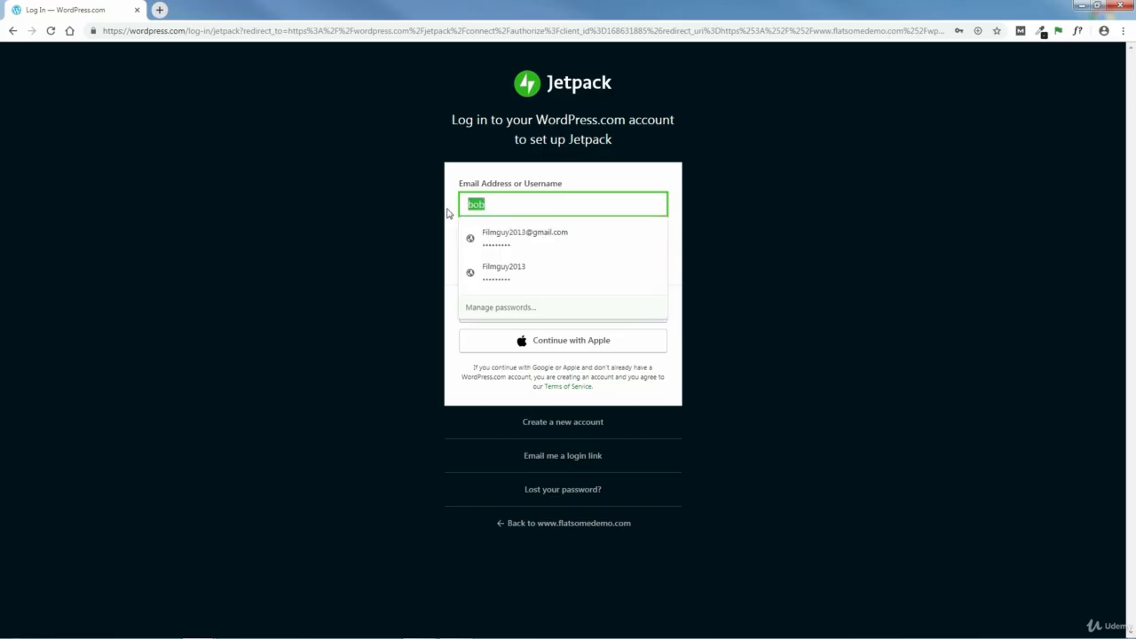
{"action": "key", "text": "BackSpace"}
- Log in to the WordPress.com account with its username and password to connect Jetpack
{"action": "type", "text": "flatsometheme"}
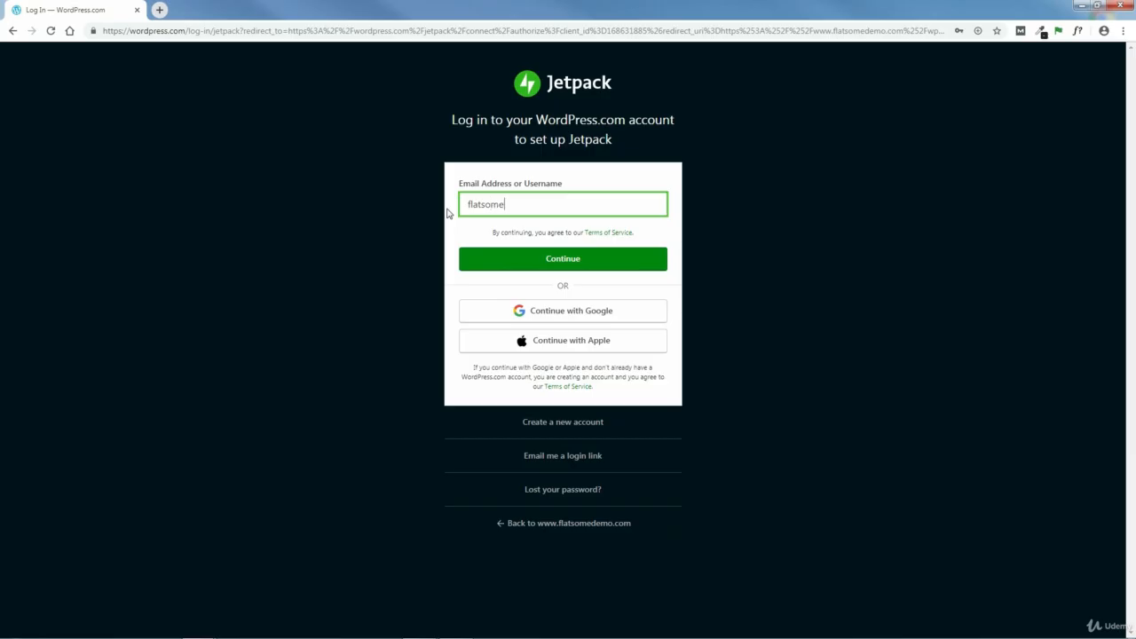
{"action": "left_click", "coordinate": [564, 263]}
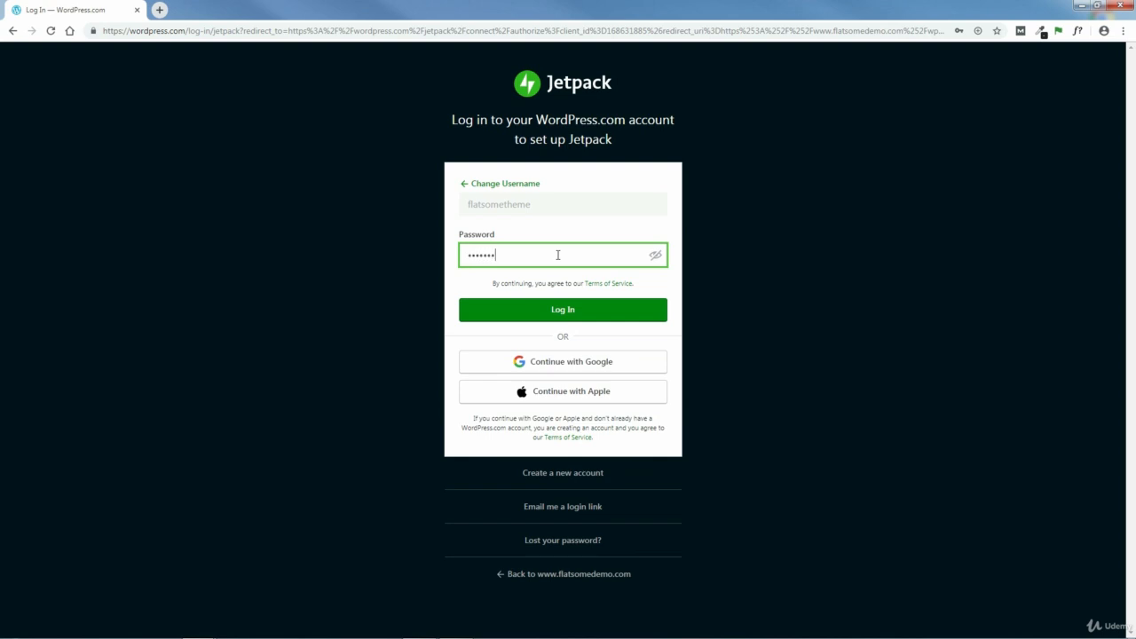
{"action": "left_click", "coordinate": [568, 312]}
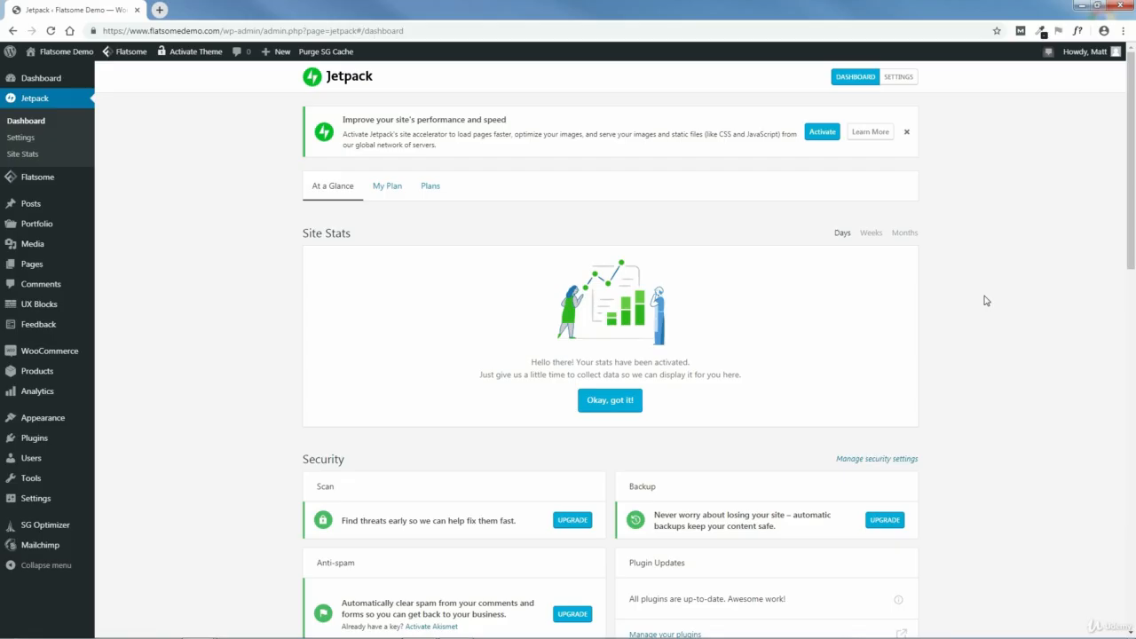
- Dismiss the site performance notice on the Jetpack dashboard and open the form for adding a new product
{"action": "left_click", "coordinate": [908, 133]}
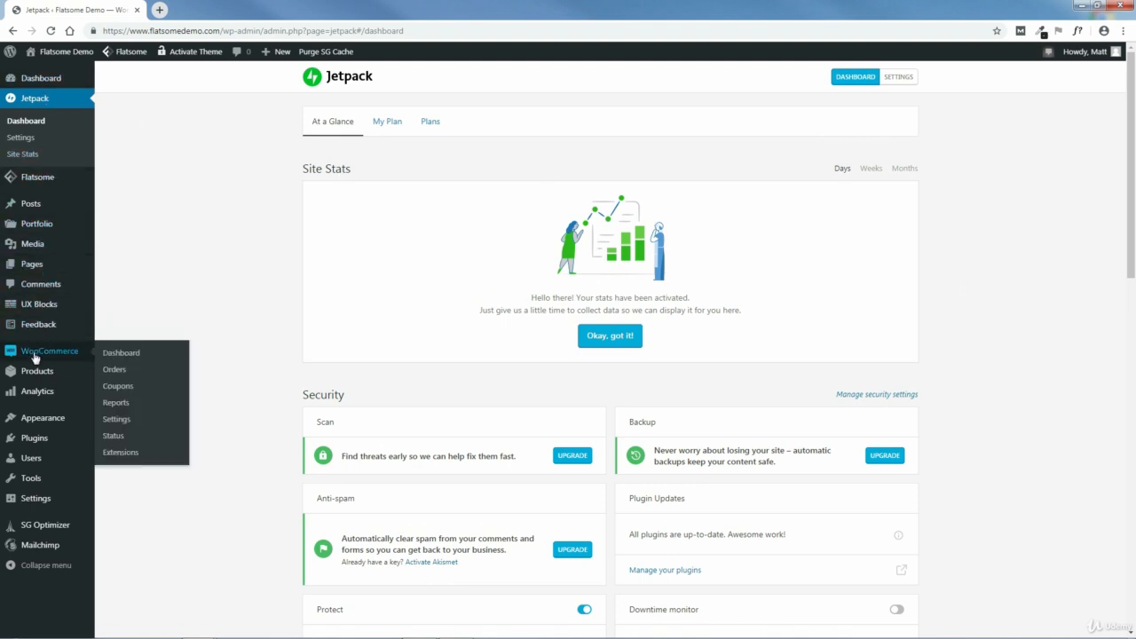
{"action": "mouse_move", "coordinate": [33, 378]}
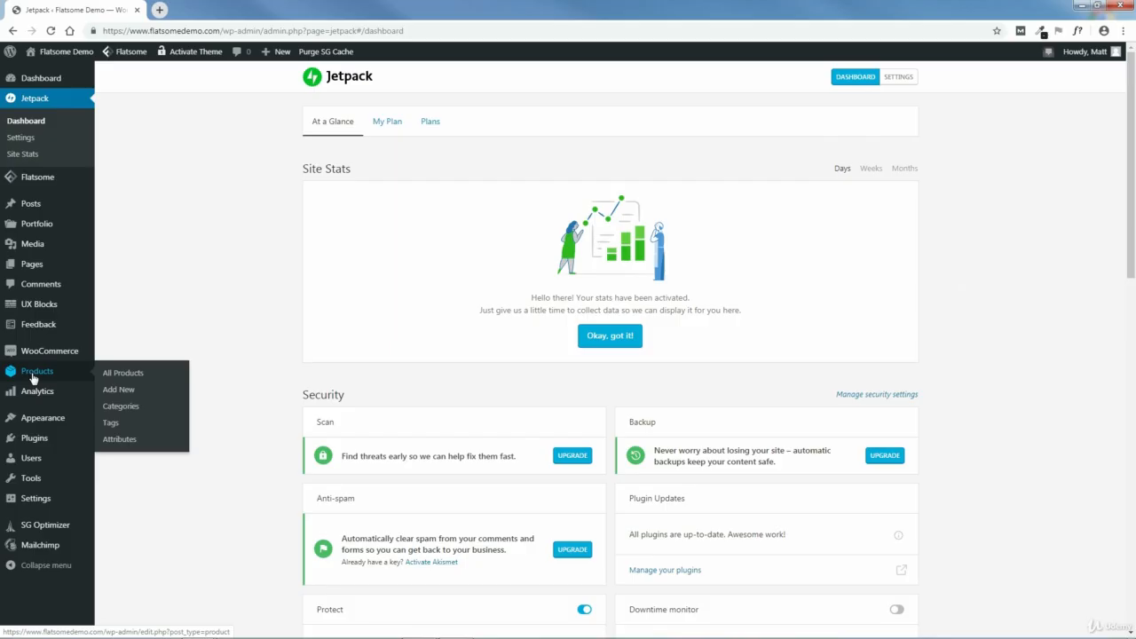
{"action": "left_click", "coordinate": [113, 391]}
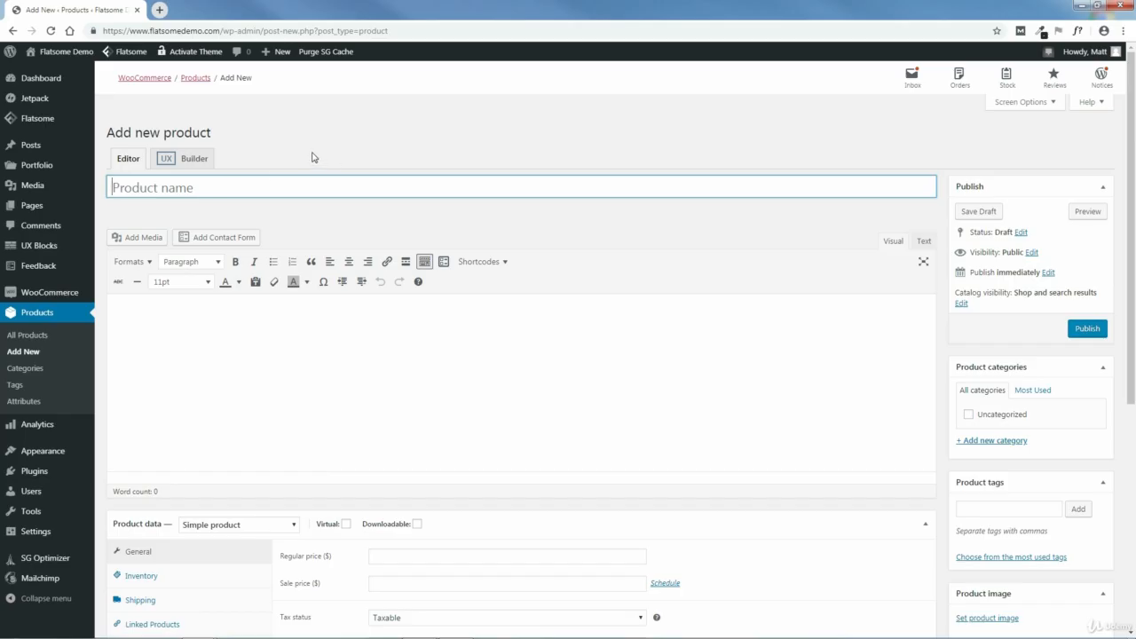
- Name the new product "Brown Leather Coat"
{"action": "type", "text": "Leather Coat"}
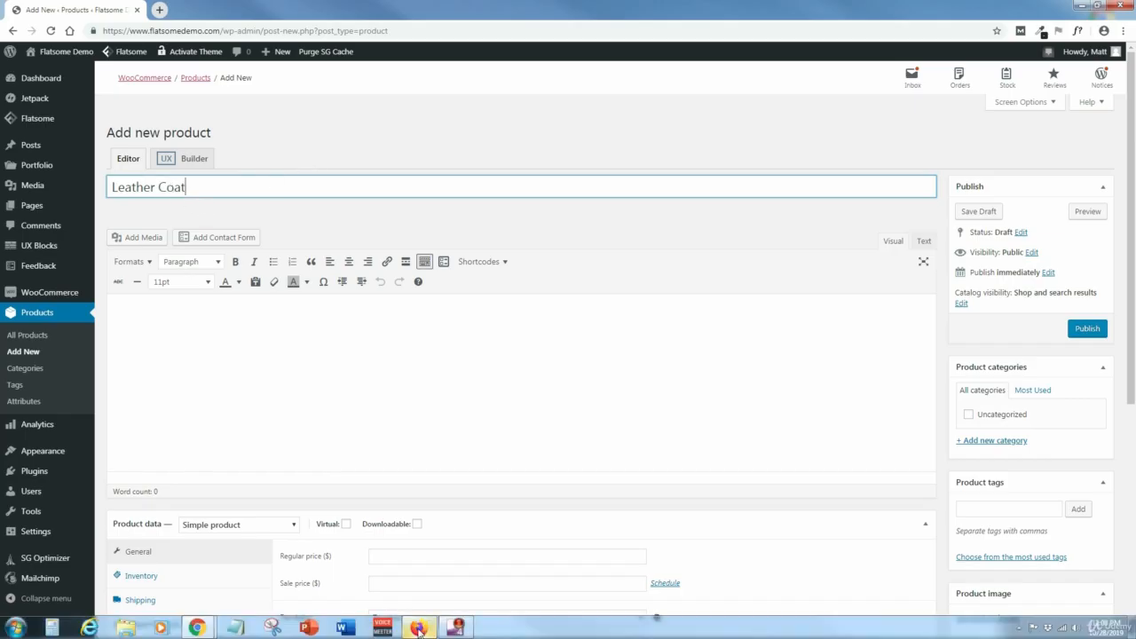
{"action": "left_click", "coordinate": [457, 632]}
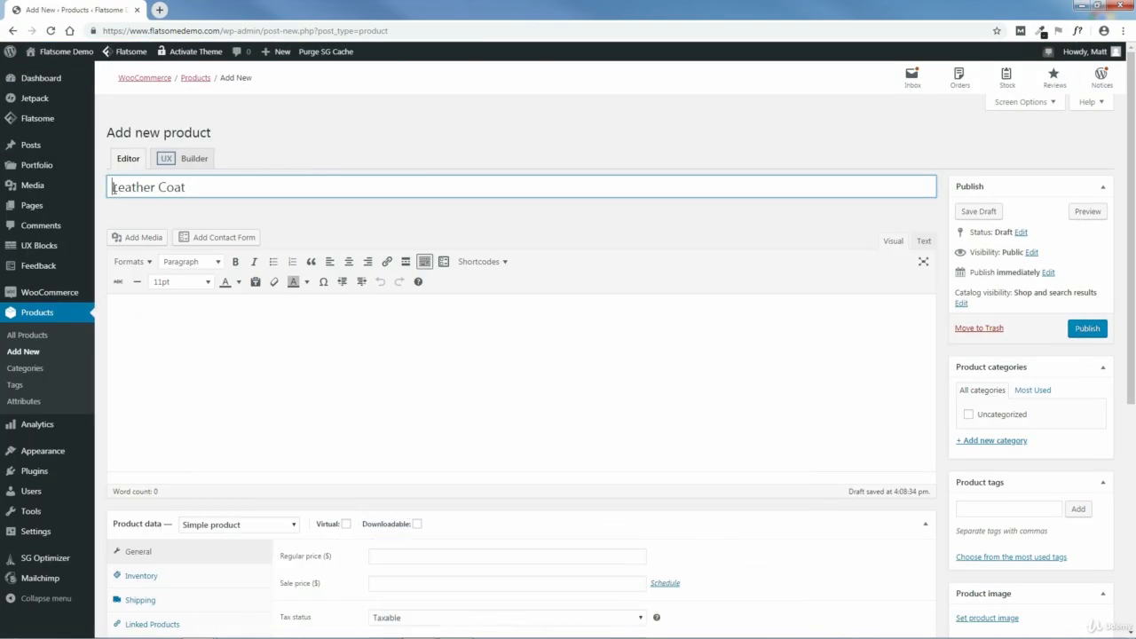
{"action": "type", "text": "Brown"}
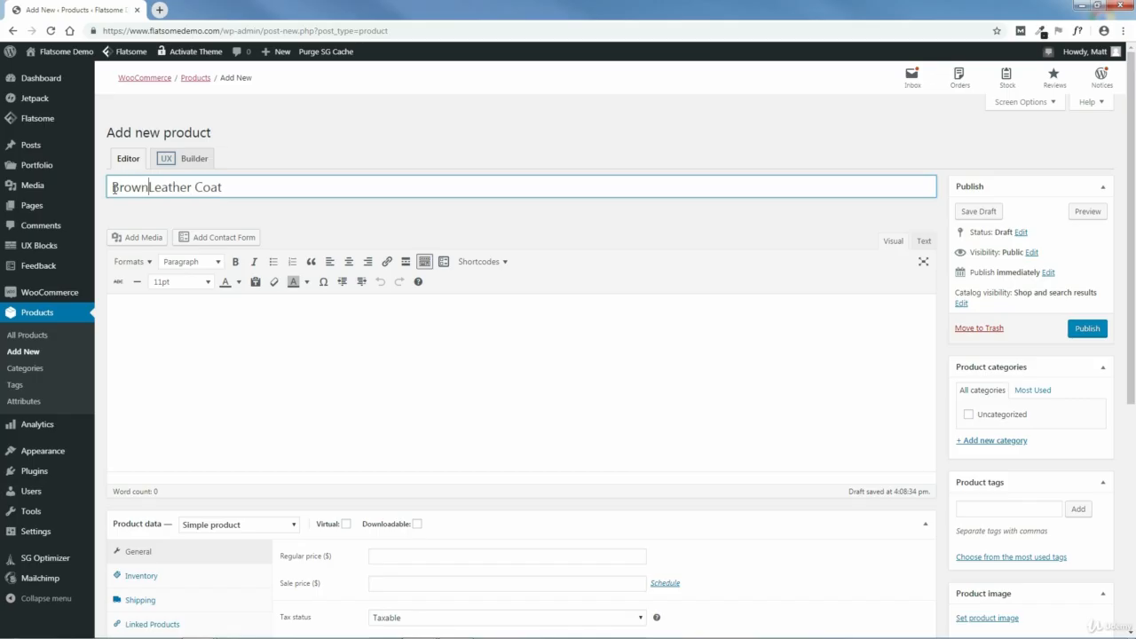
- Switch to Firefox and copy the whole DETAILS description, including its bullet list, from the Chic Express Brown Leather Coat page
{"action": "left_click", "coordinate": [195, 314]}
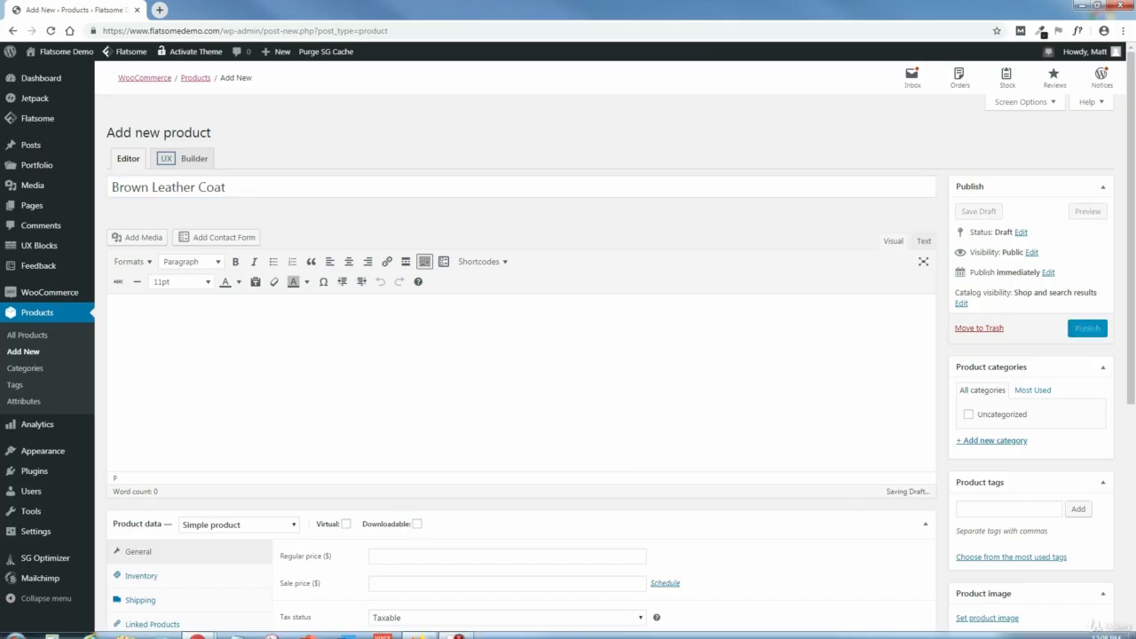
{"action": "left_click", "coordinate": [423, 627]}
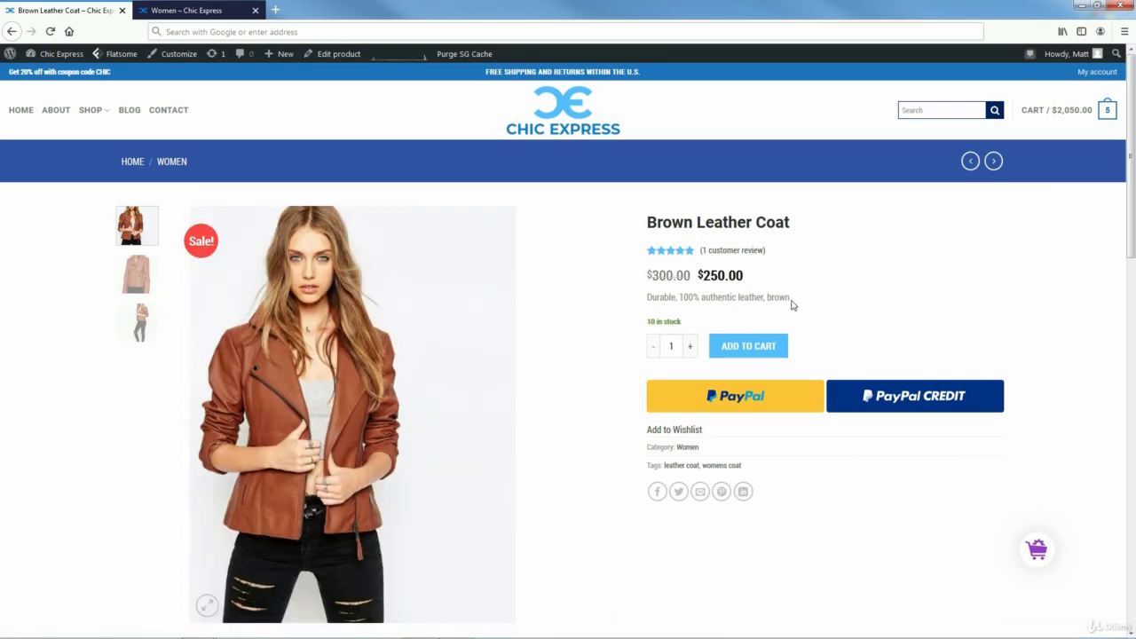
{"action": "left_click_drag", "start_coordinate": [1133, 235], "coordinate": [1124, 382]}
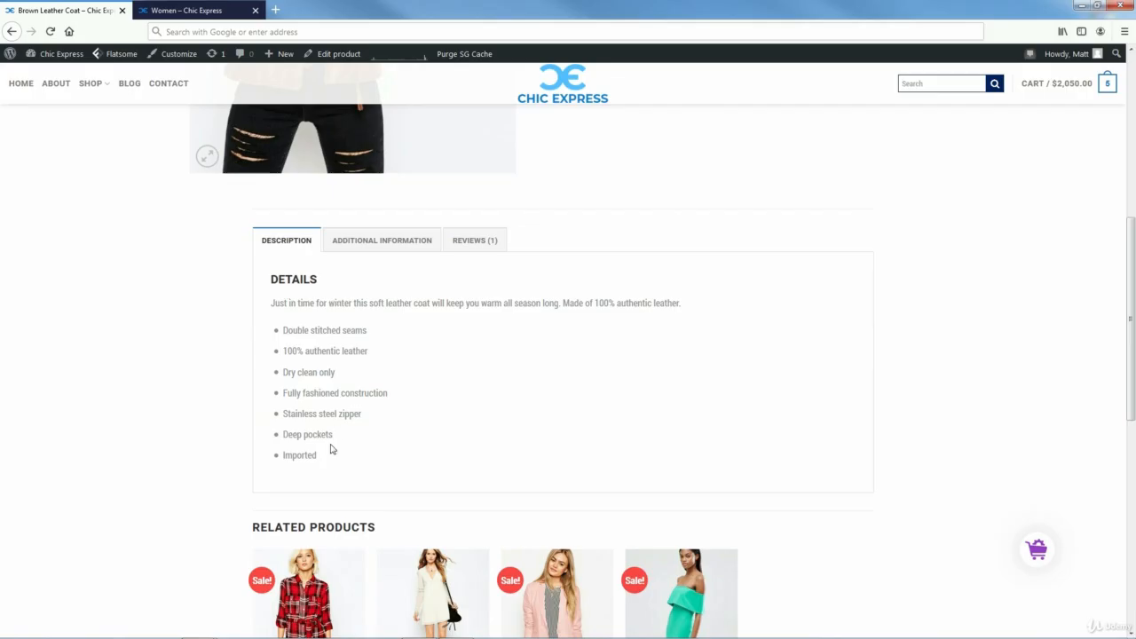
{"action": "left_click_drag", "start_coordinate": [319, 458], "coordinate": [271, 282]}
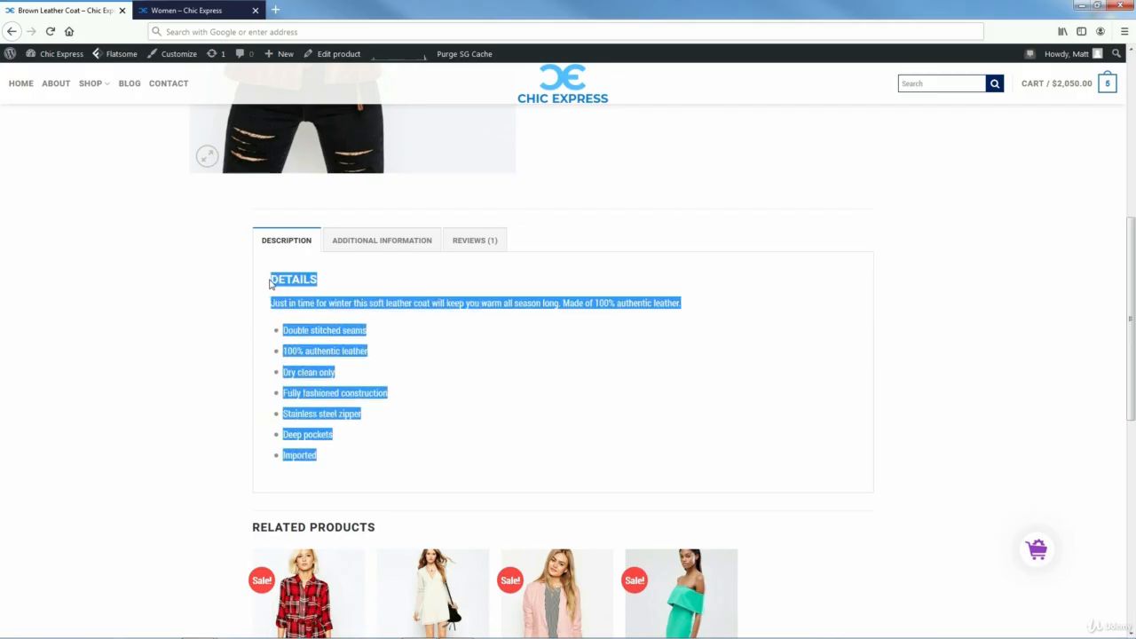
{"action": "right_click", "coordinate": [298, 282]}
{"action": "left_click", "coordinate": [318, 291]}
{"action": "left_click_drag", "start_coordinate": [1134, 382], "coordinate": [1132, 209]}
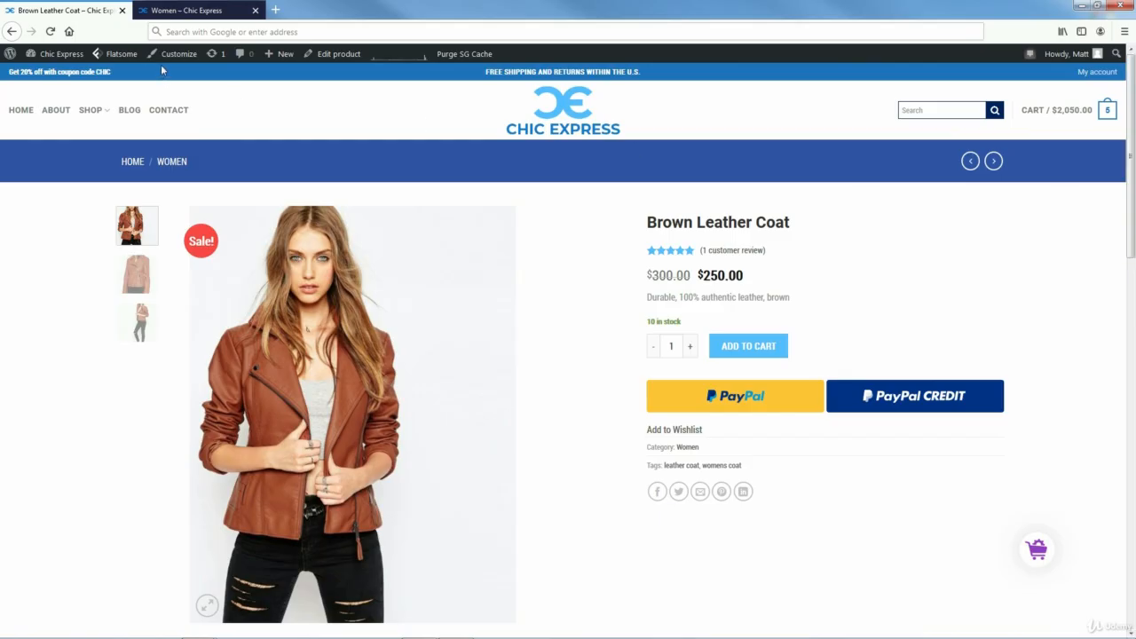
- Return to Chrome, paste the copied details into the product description, and toggle the editor's second toolbar row off and on
{"action": "left_click", "coordinate": [1083, 6]}
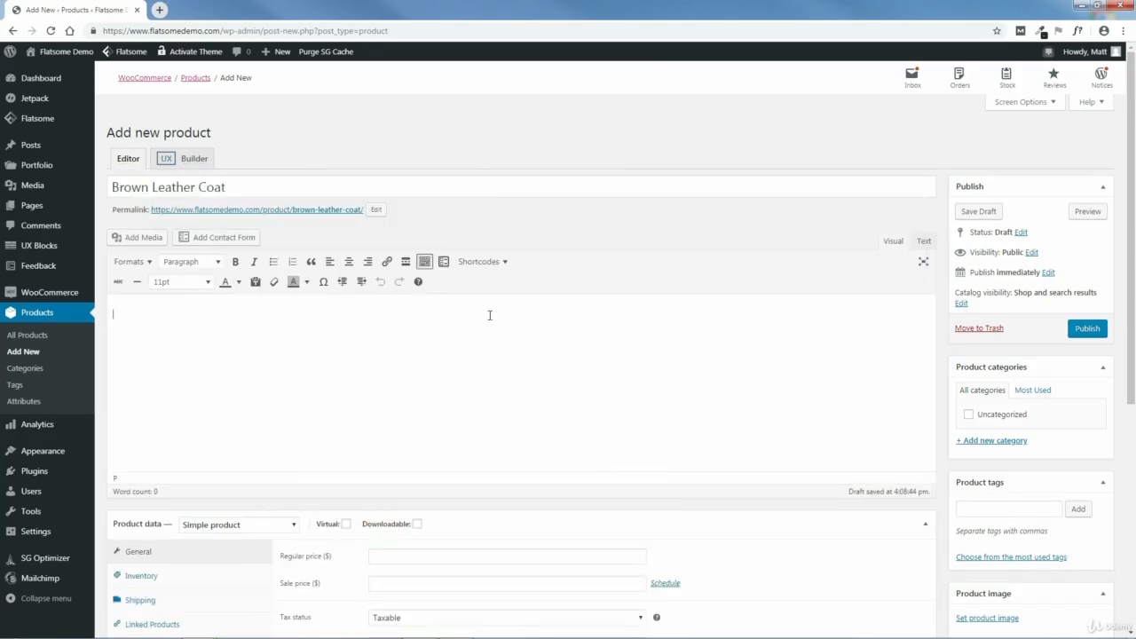
{"action": "right_click", "coordinate": [172, 315]}
{"action": "left_click", "coordinate": [214, 388]}
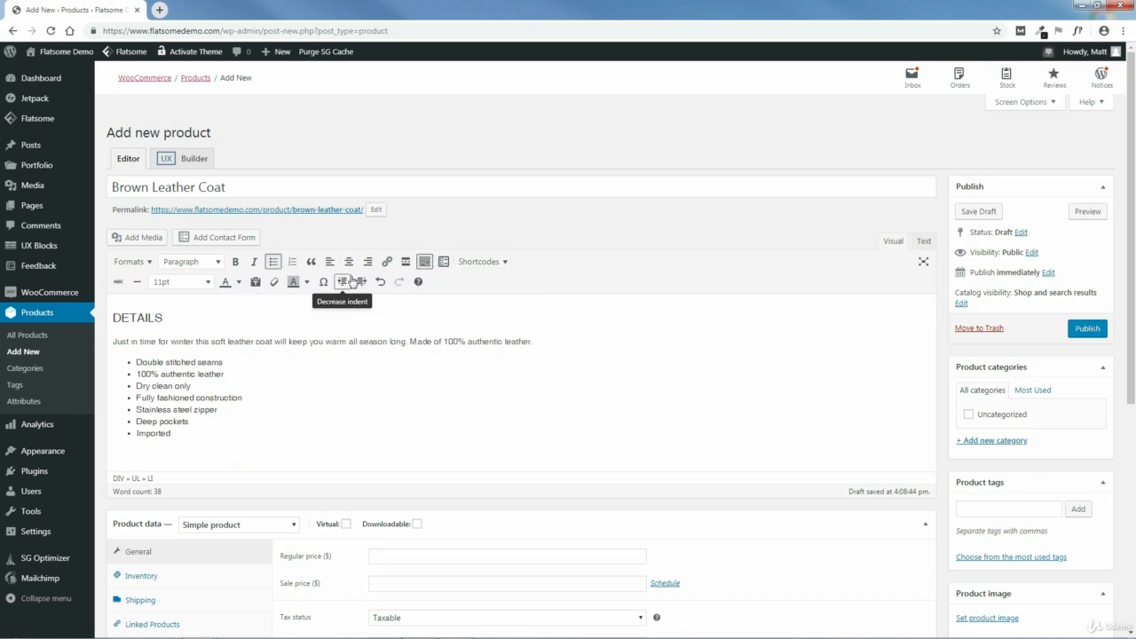
{"action": "left_click", "coordinate": [424, 262]}
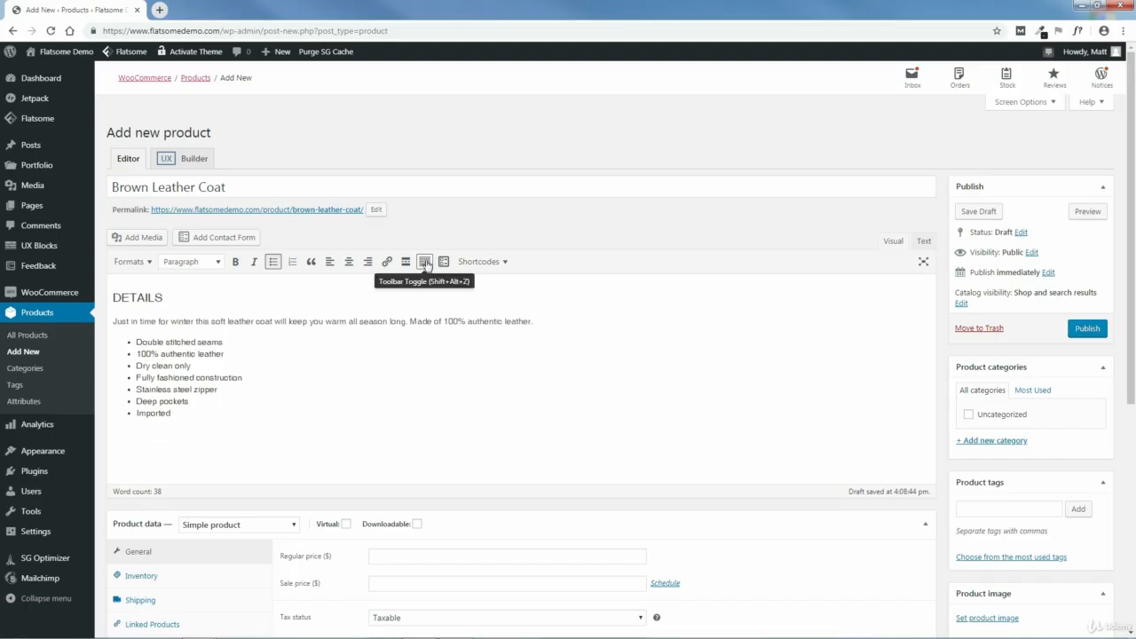
{"action": "left_click", "coordinate": [424, 262]}
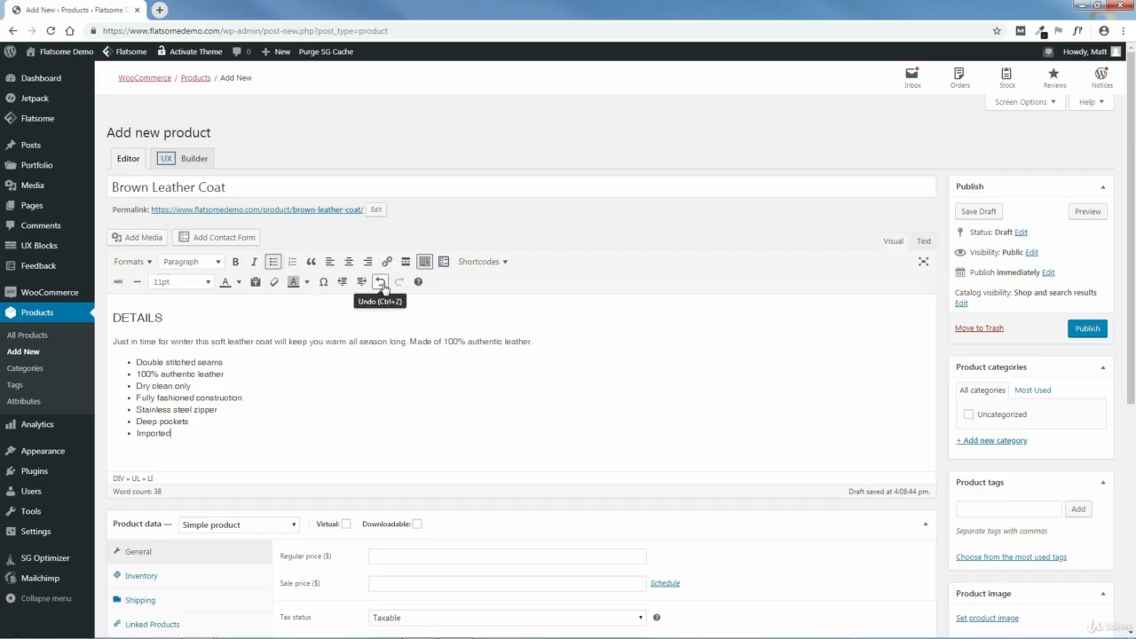
- Look through the available product types in the product data and keep Simple product
{"action": "left_click_drag", "start_coordinate": [1133, 261], "coordinate": [1132, 467]}
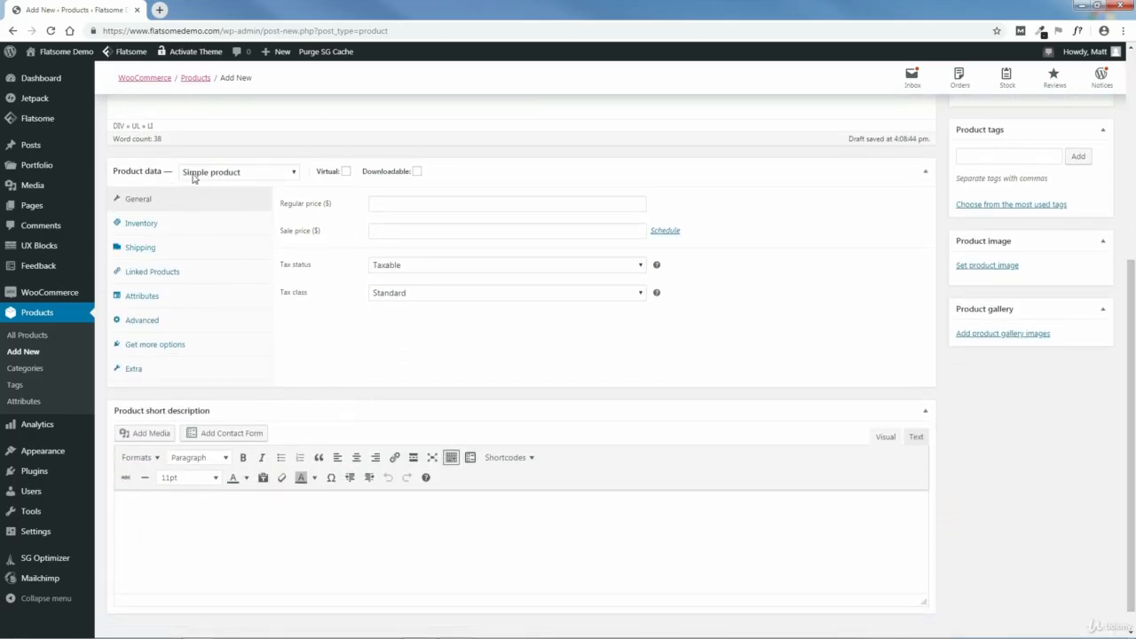
{"action": "left_click", "coordinate": [244, 180]}
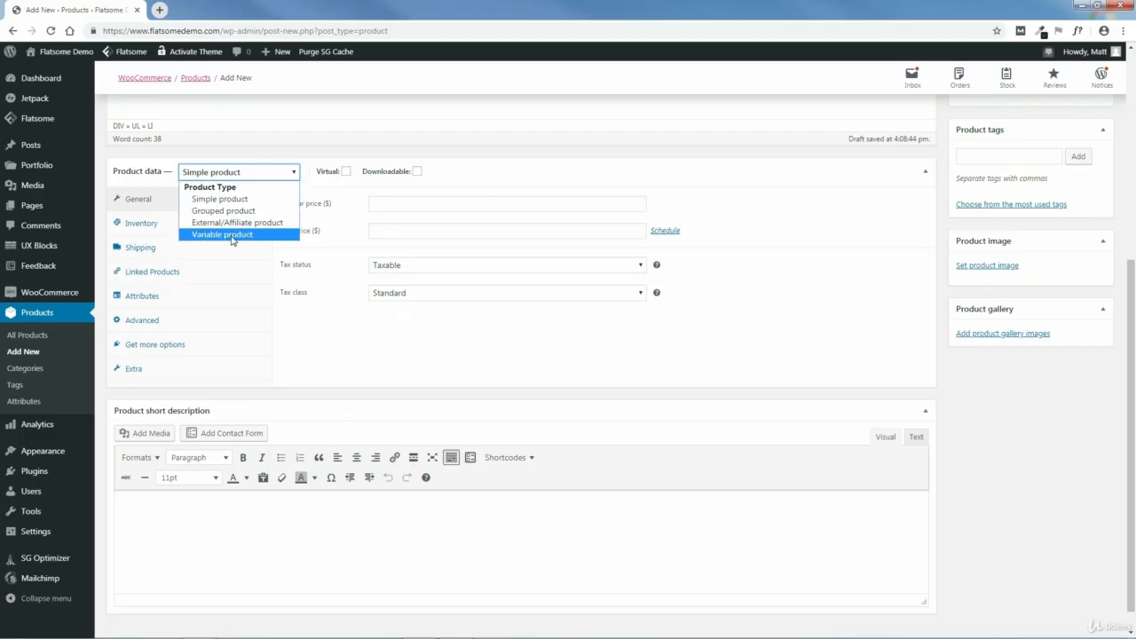
{"action": "left_click", "coordinate": [205, 177]}
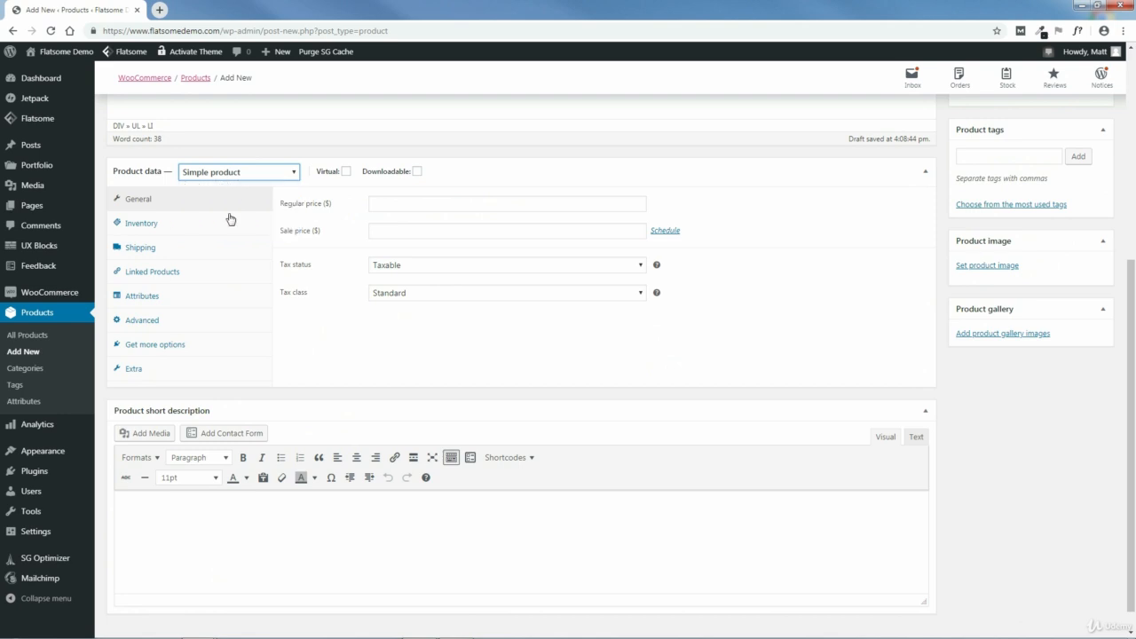
- Set the product's regular price to 300 and its sale price to 250
{"action": "left_click", "coordinate": [408, 202]}
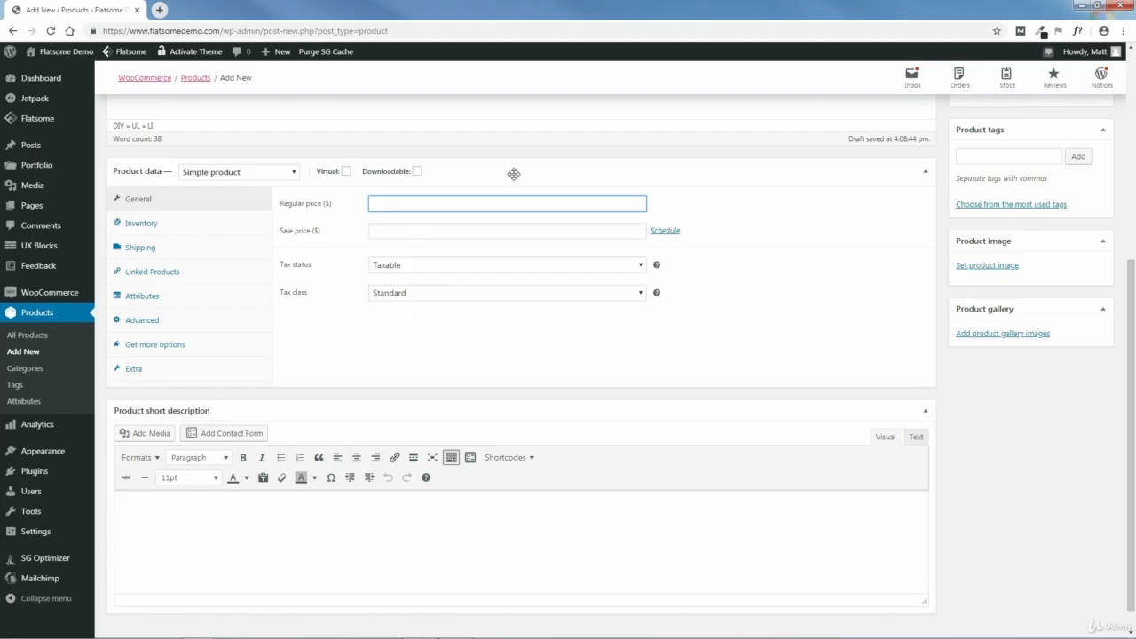
{"action": "type", "text": "300"}
{"action": "left_click", "coordinate": [424, 232]}
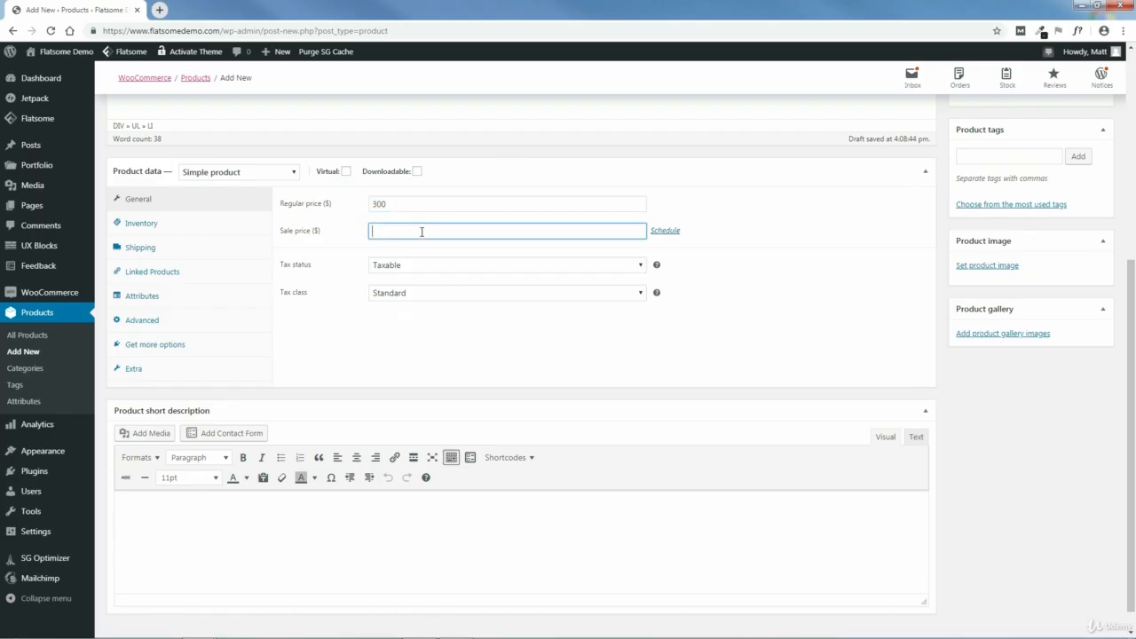
{"action": "type", "text": "250"}
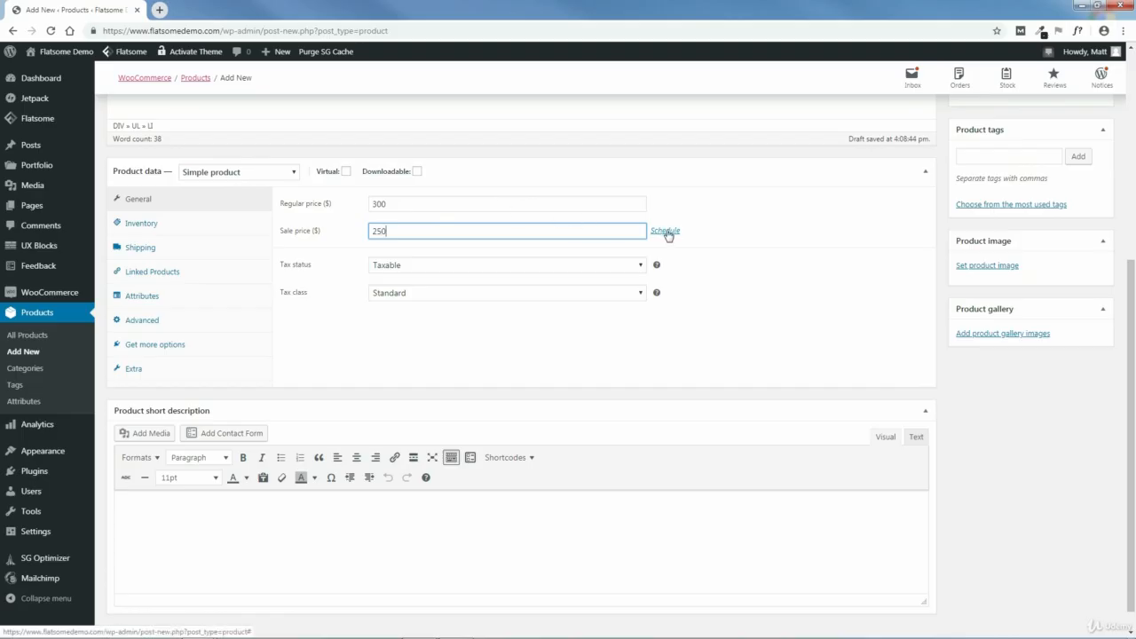
- Schedule the sale price to run from 2019-10-28 to 2019-11-04
{"action": "left_click", "coordinate": [665, 232]}
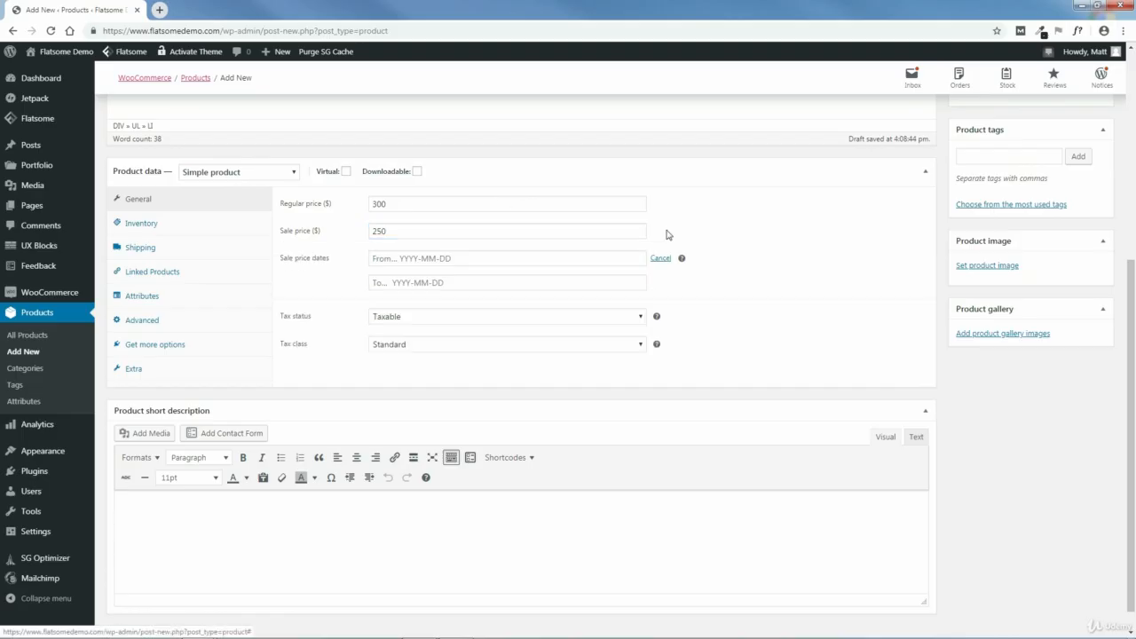
{"action": "left_click", "coordinate": [467, 258]}
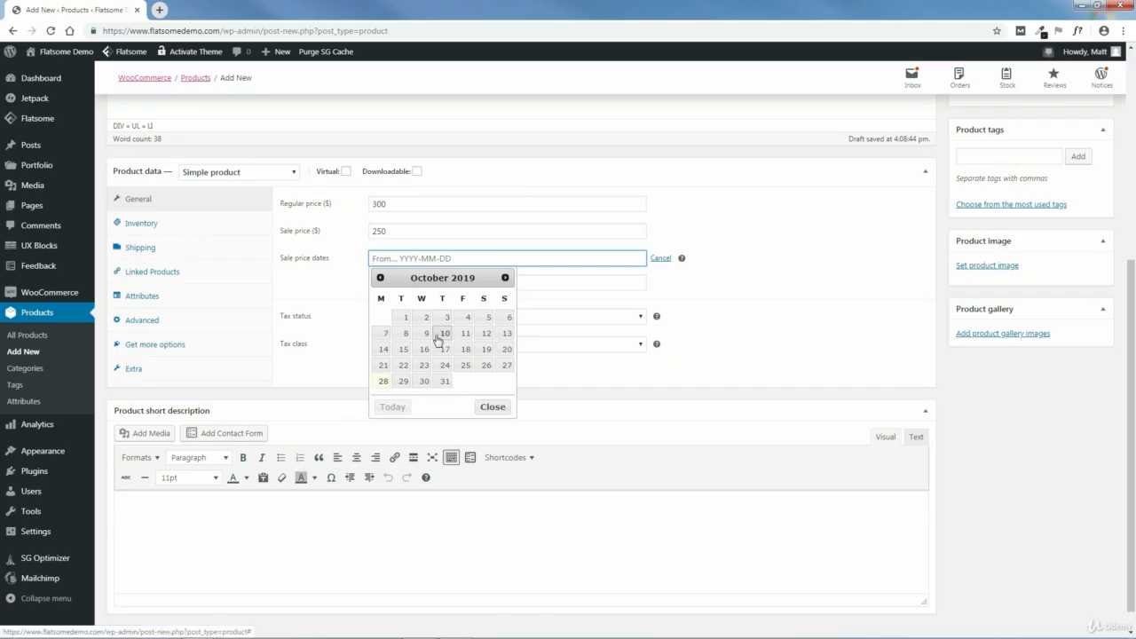
{"action": "left_click", "coordinate": [384, 381]}
{"action": "left_click", "coordinate": [489, 282]}
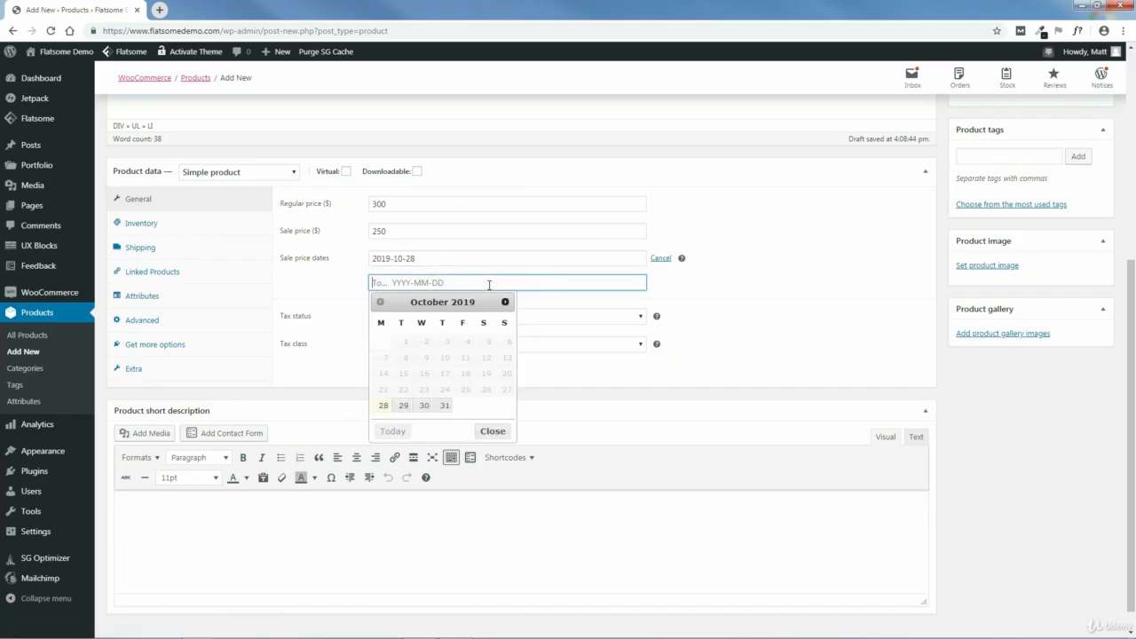
{"action": "left_click", "coordinate": [505, 302]}
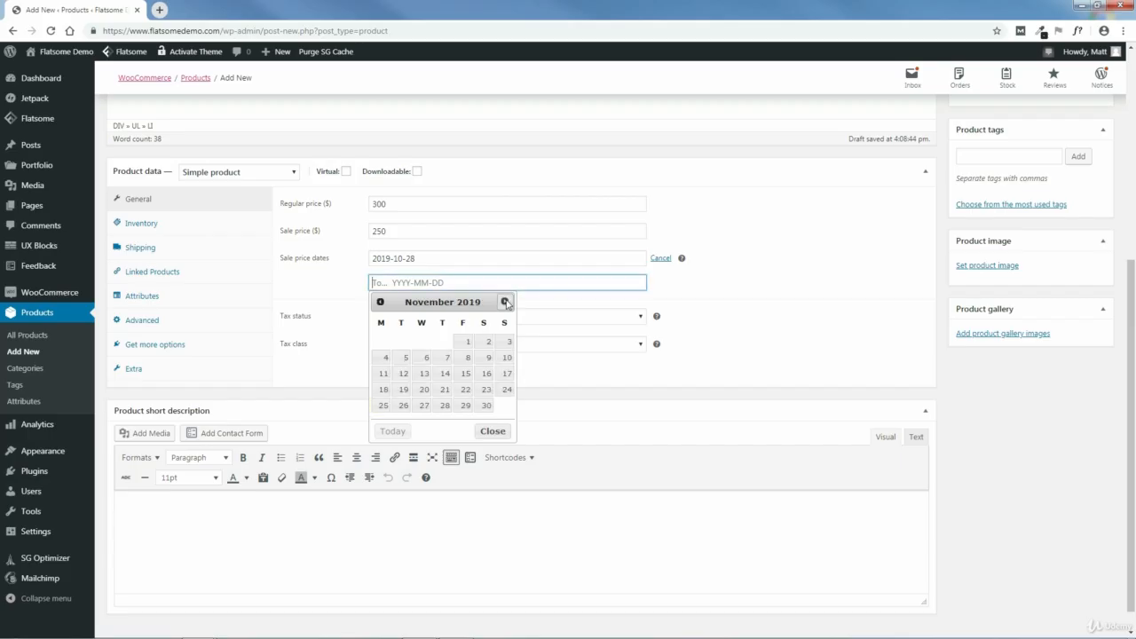
{"action": "left_click", "coordinate": [384, 356]}
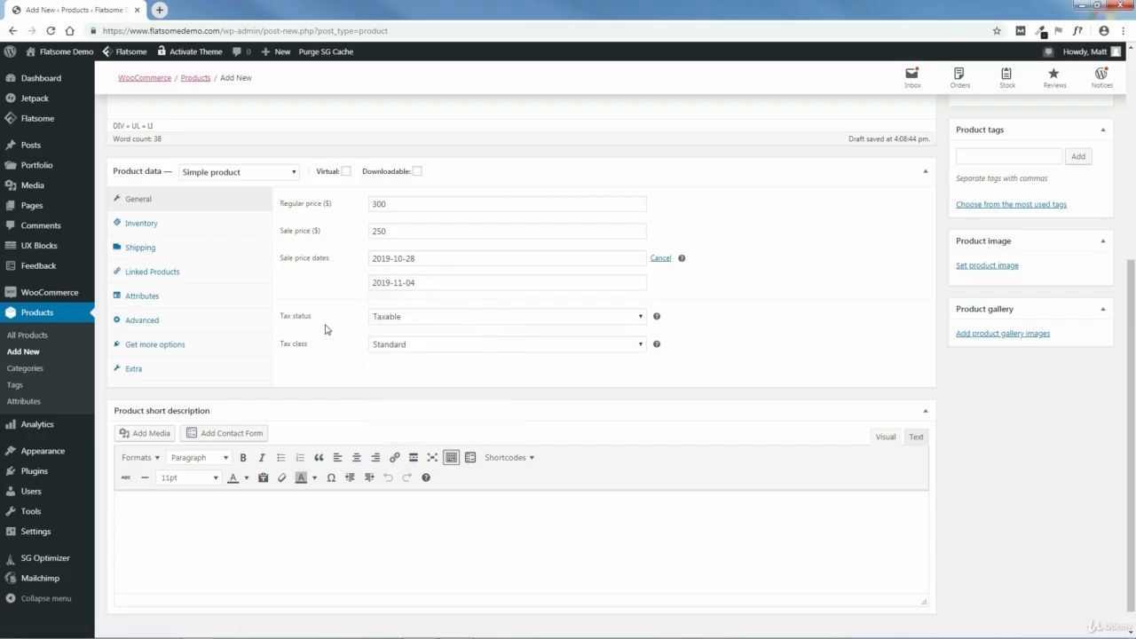
- Review the tax status and tax class options with their help notes, keeping Taxable and Standard
{"action": "left_click", "coordinate": [609, 321]}
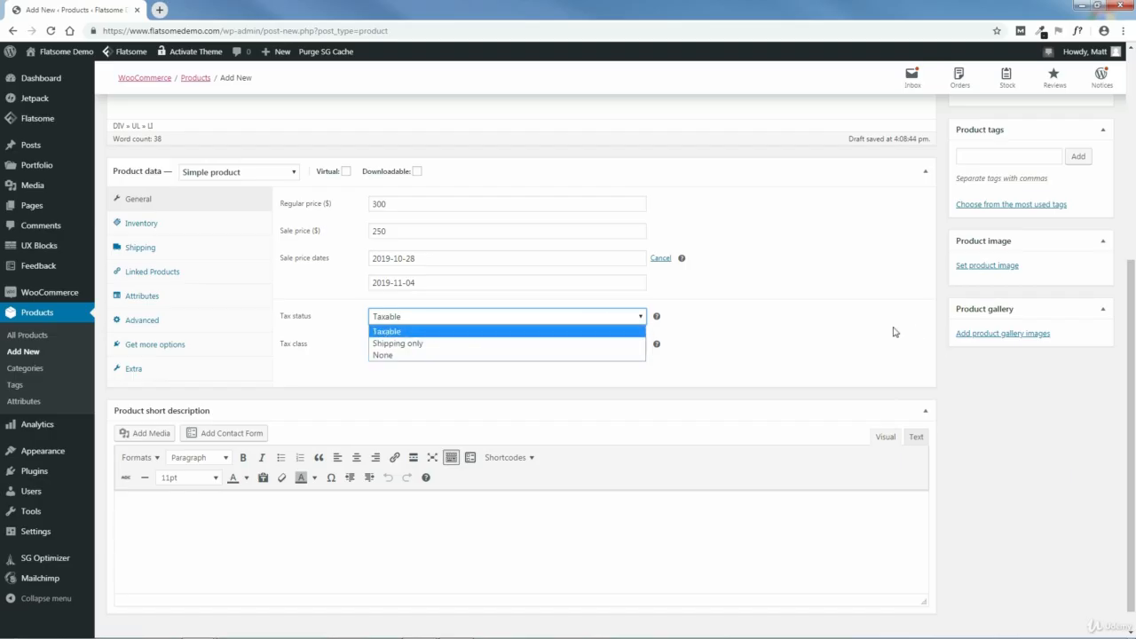
{"action": "left_click", "coordinate": [706, 325]}
{"action": "mouse_move", "coordinate": [657, 318]}
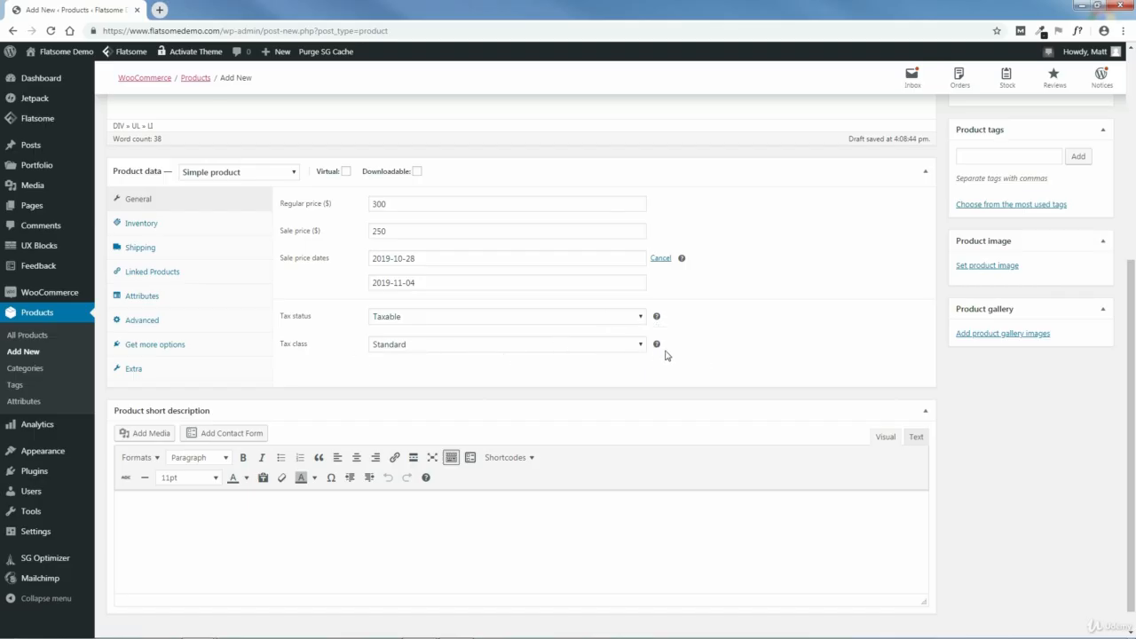
{"action": "mouse_move", "coordinate": [659, 347]}
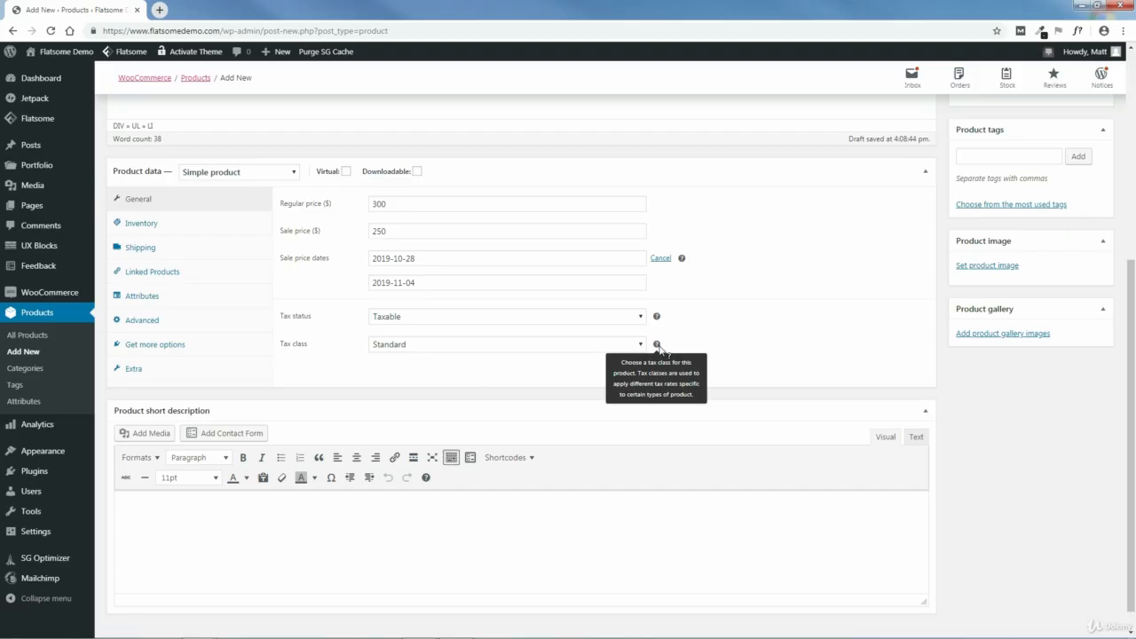
{"action": "left_click", "coordinate": [609, 345]}
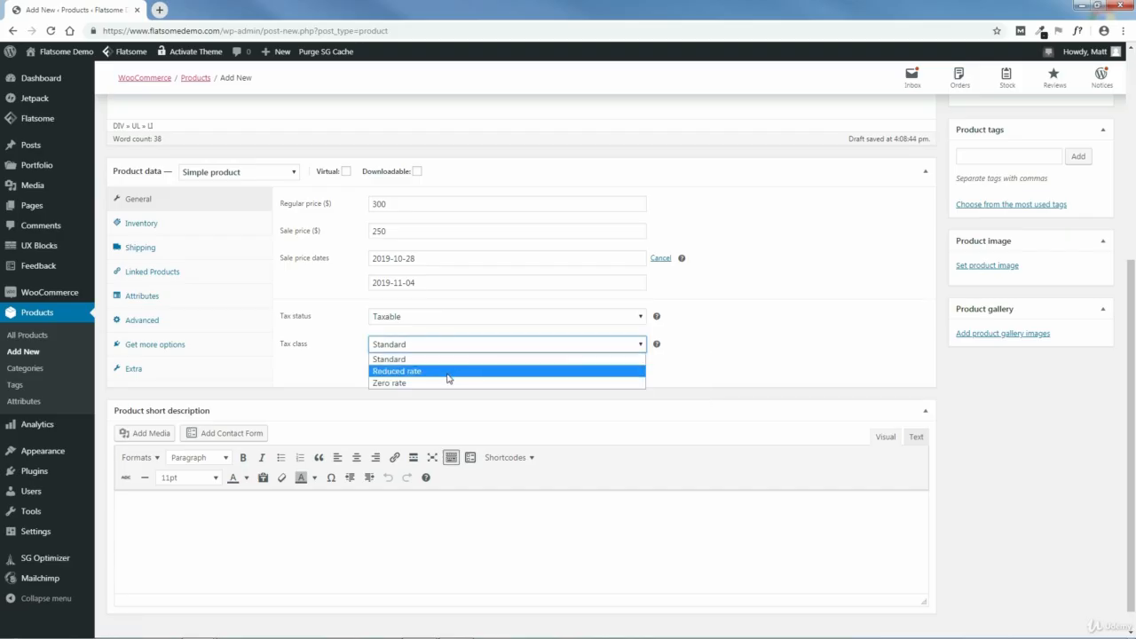
{"action": "left_click", "coordinate": [395, 359]}
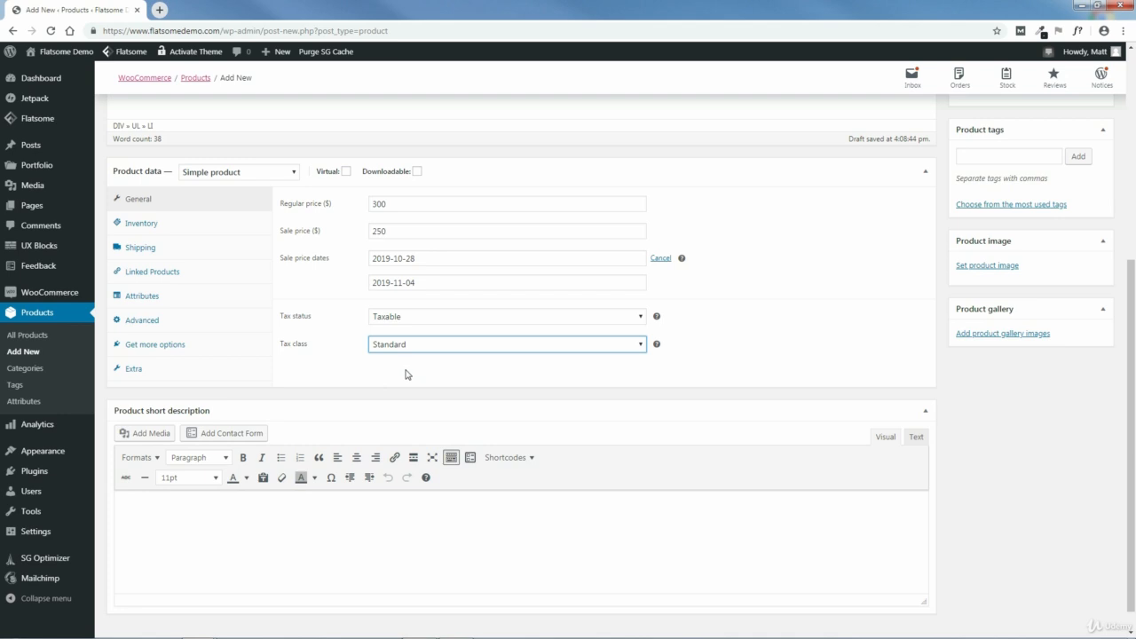
- Enable stock management for the product in its inventory settings and set the stock quantity to 10
{"action": "left_click", "coordinate": [136, 228]}
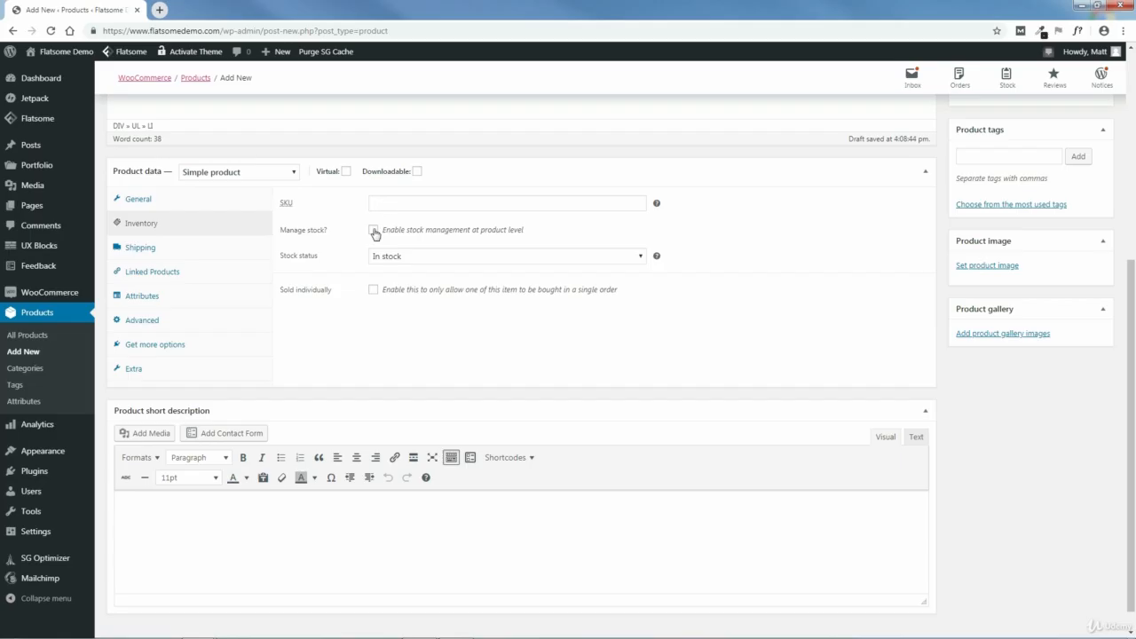
{"action": "left_click", "coordinate": [373, 230]}
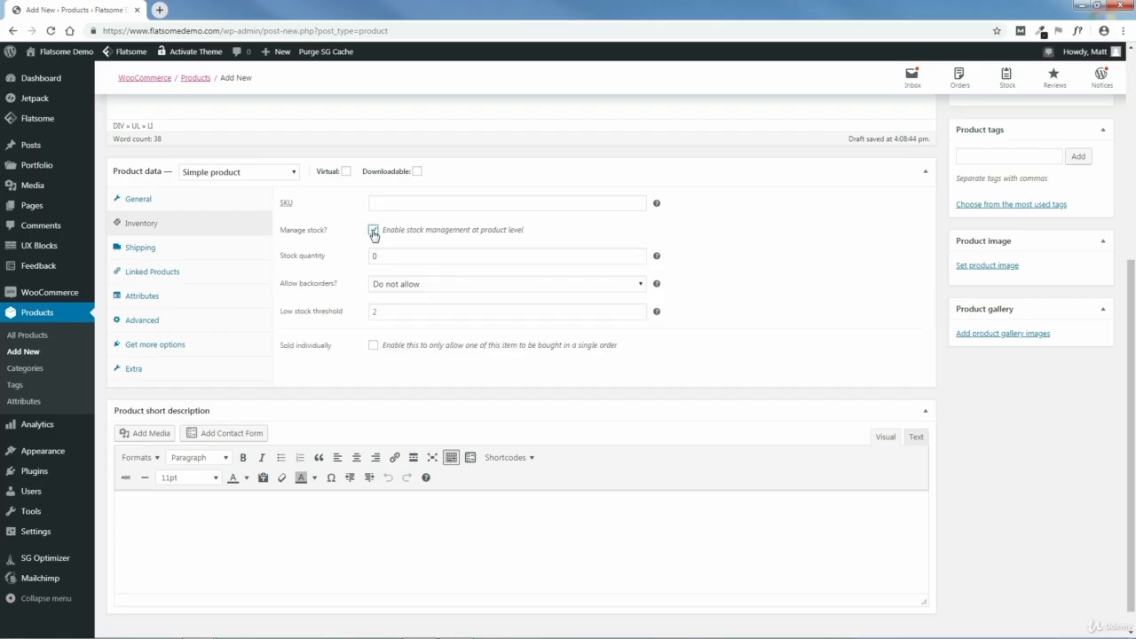
{"action": "left_click", "coordinate": [375, 255]}
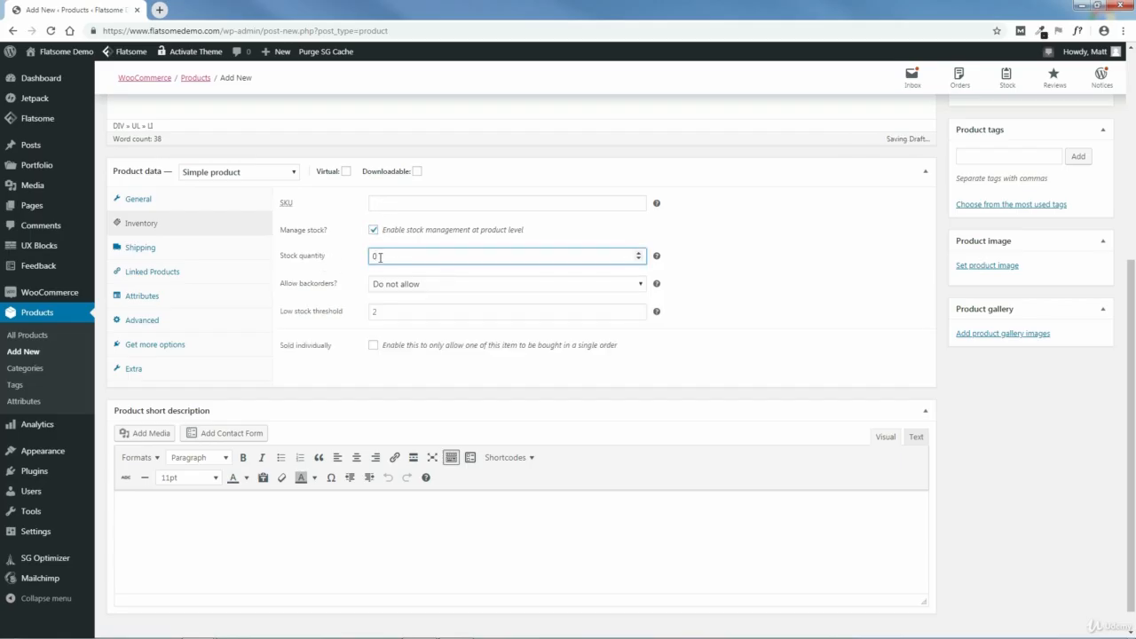
{"action": "double_click", "coordinate": [375, 255]}
- Try the backorder options, including Allow, but notify customer, and settle on Allow
{"action": "left_click", "coordinate": [413, 285]}
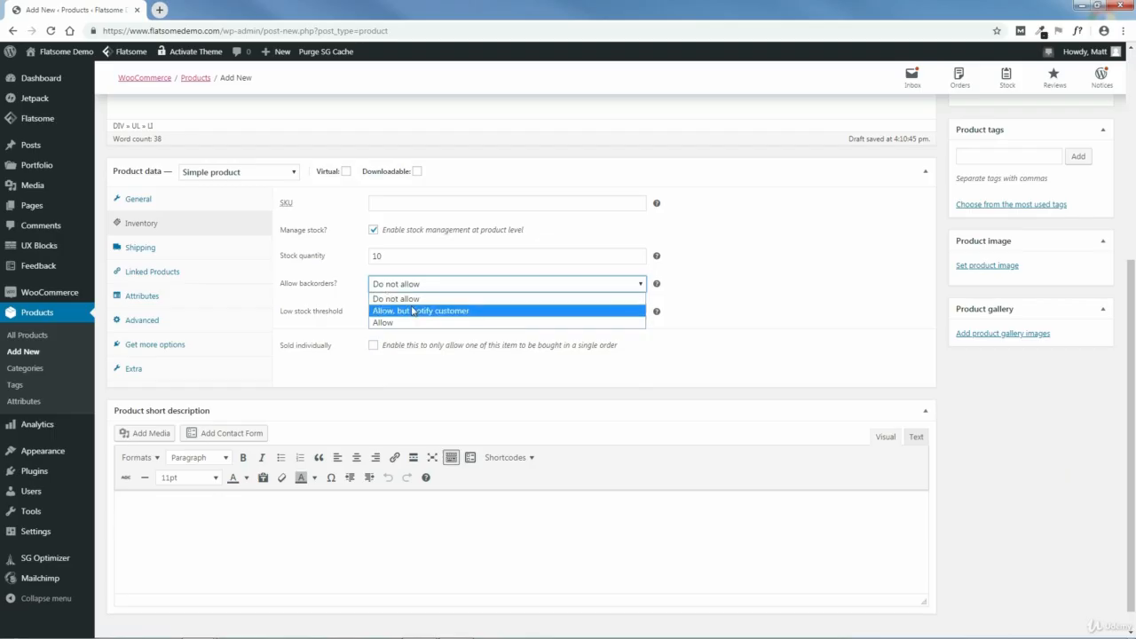
{"action": "left_click", "coordinate": [390, 322]}
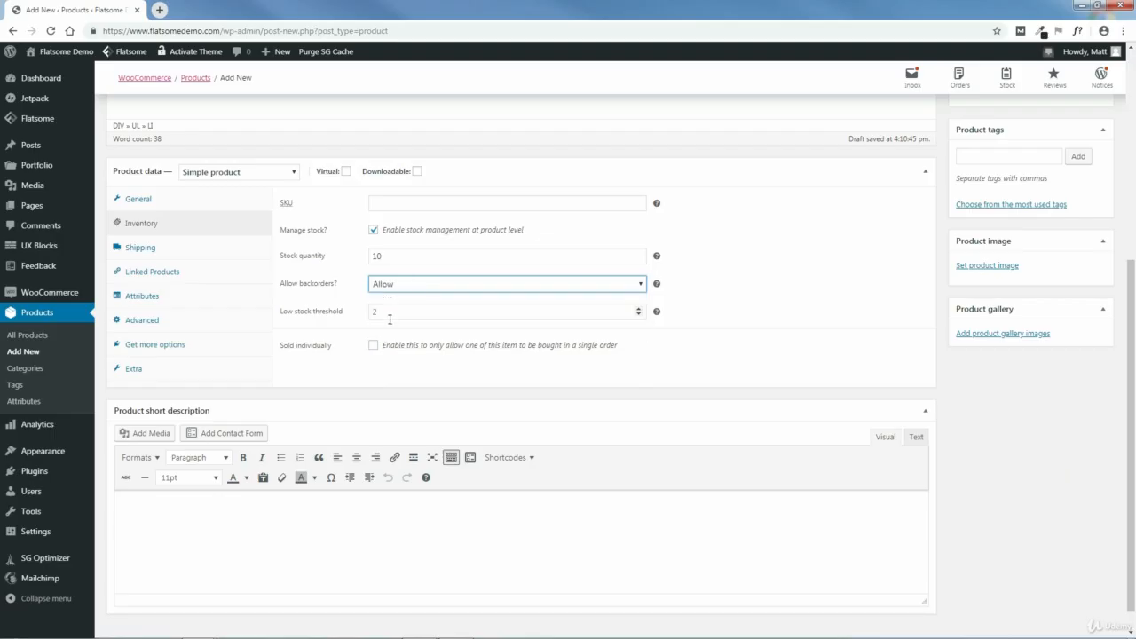
{"action": "left_click", "coordinate": [413, 285]}
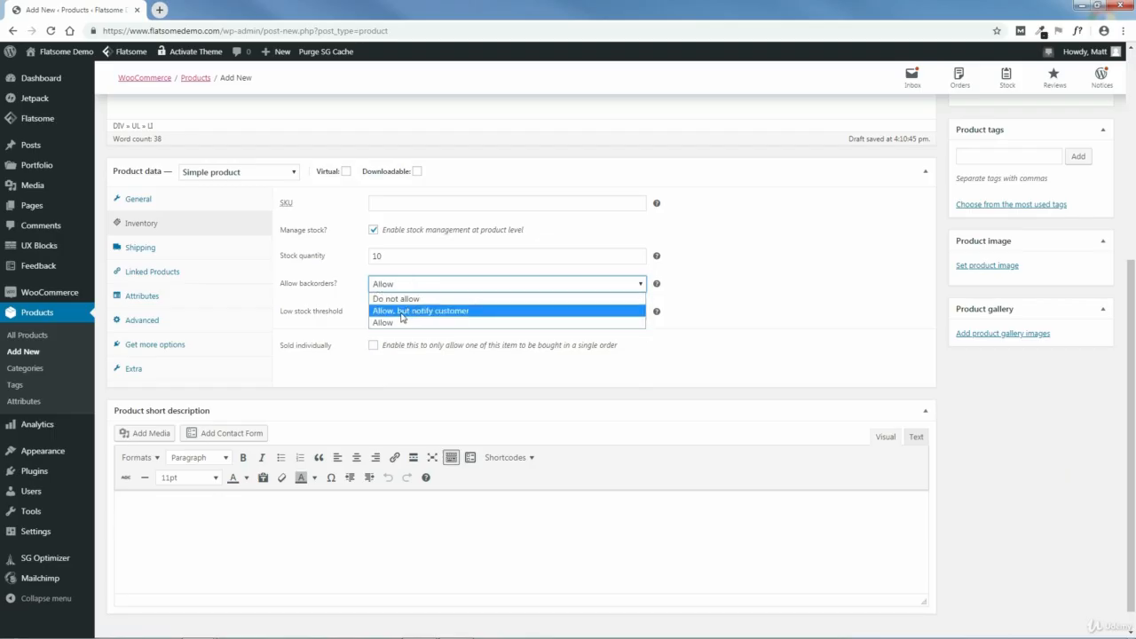
{"action": "left_click", "coordinate": [409, 308]}
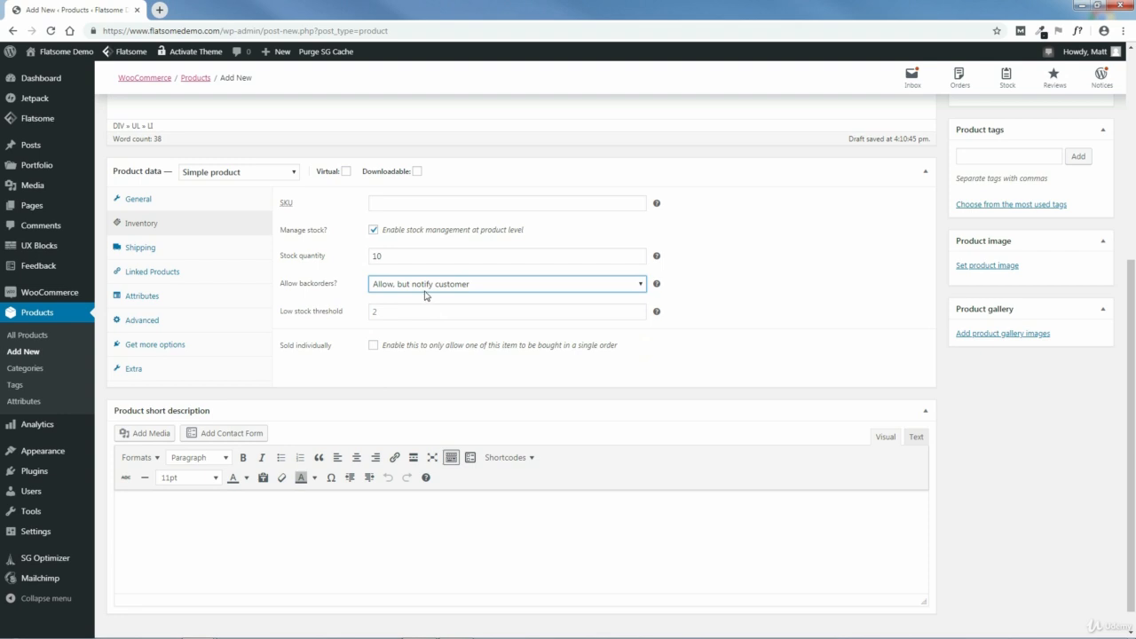
{"action": "left_click", "coordinate": [423, 292]}
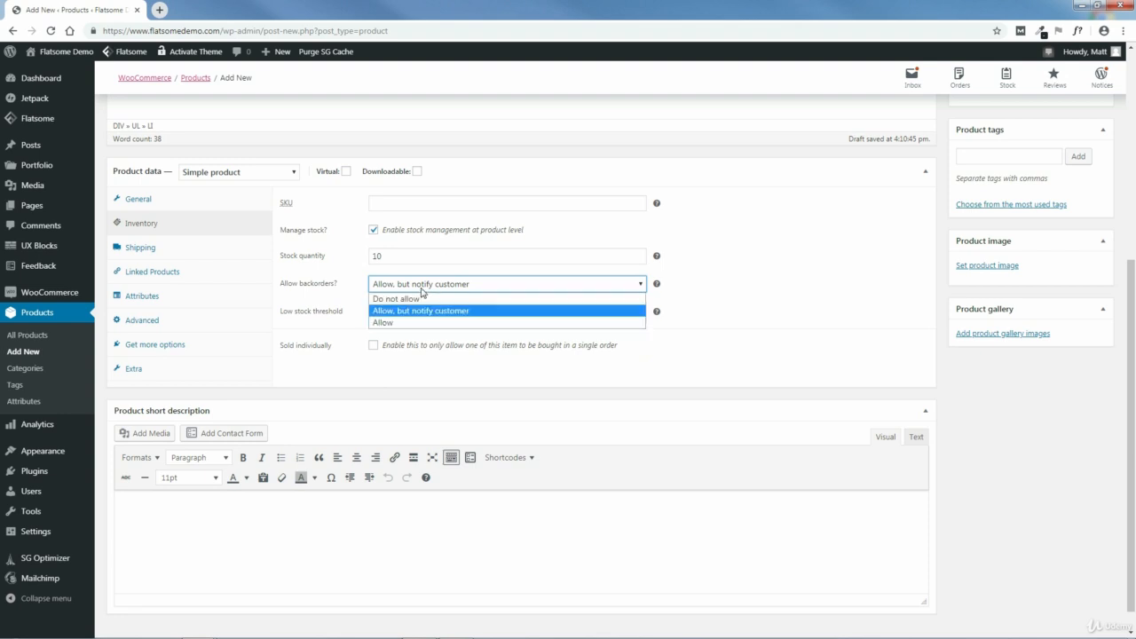
{"action": "left_click", "coordinate": [405, 322]}
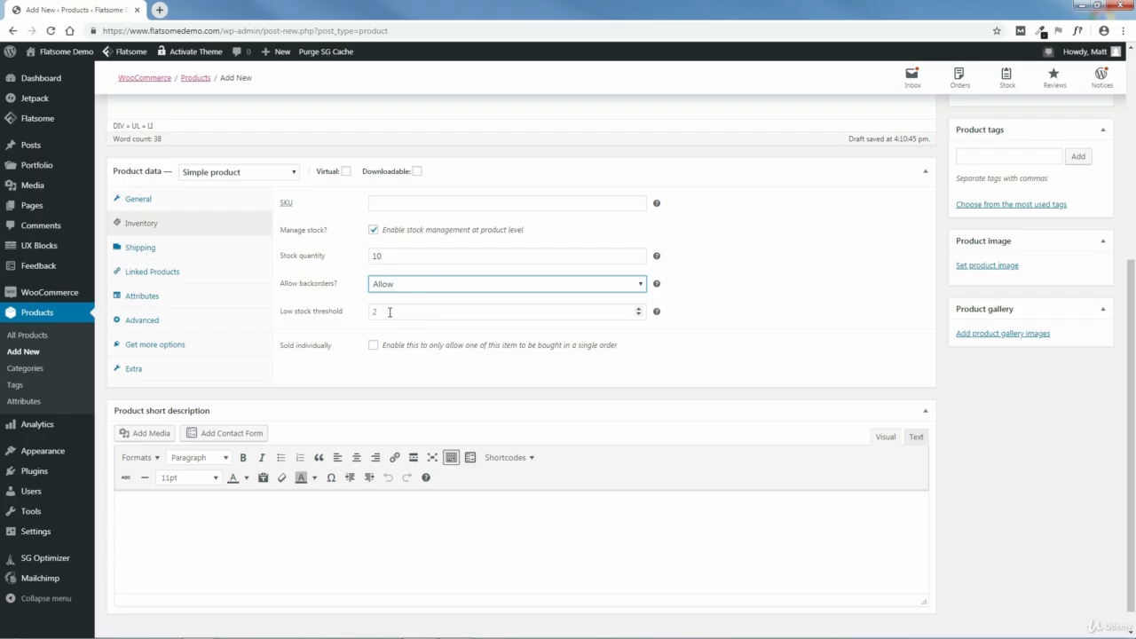
- Check the low stock threshold field, and switch the Sold individually option on and back off
{"action": "left_click", "coordinate": [373, 311]}
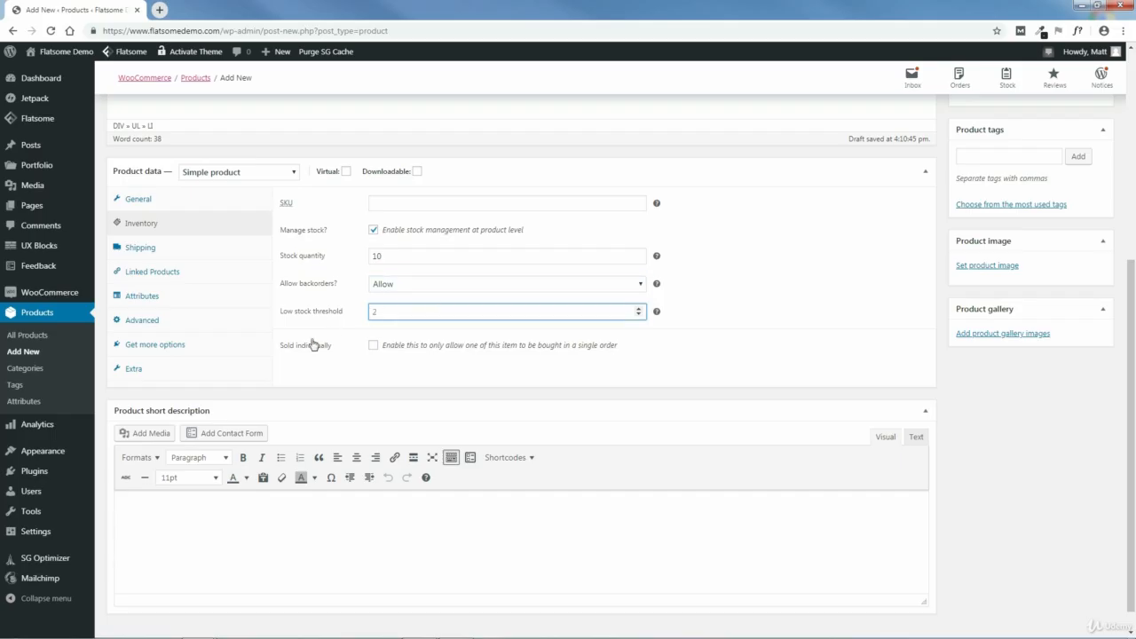
{"action": "left_click", "coordinate": [338, 362]}
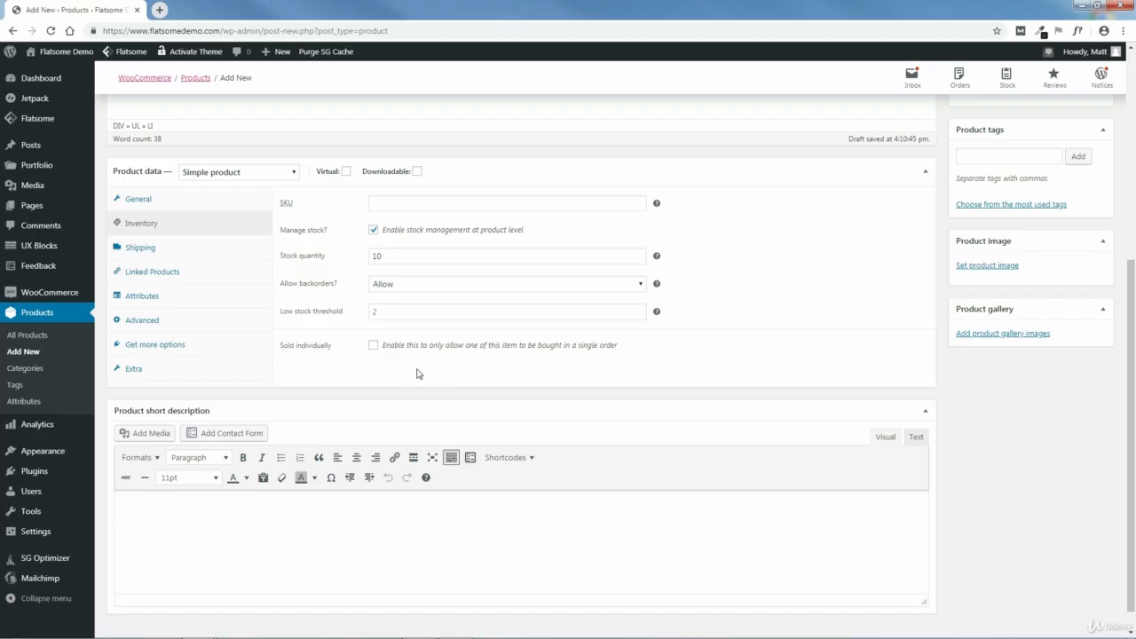
{"action": "left_click", "coordinate": [374, 346]}
{"action": "left_click", "coordinate": [374, 346]}
- In the shipping data, set the weight to 64 oz and the dimensions to 36 × 24 × 1 in
{"action": "left_click", "coordinate": [136, 247]}
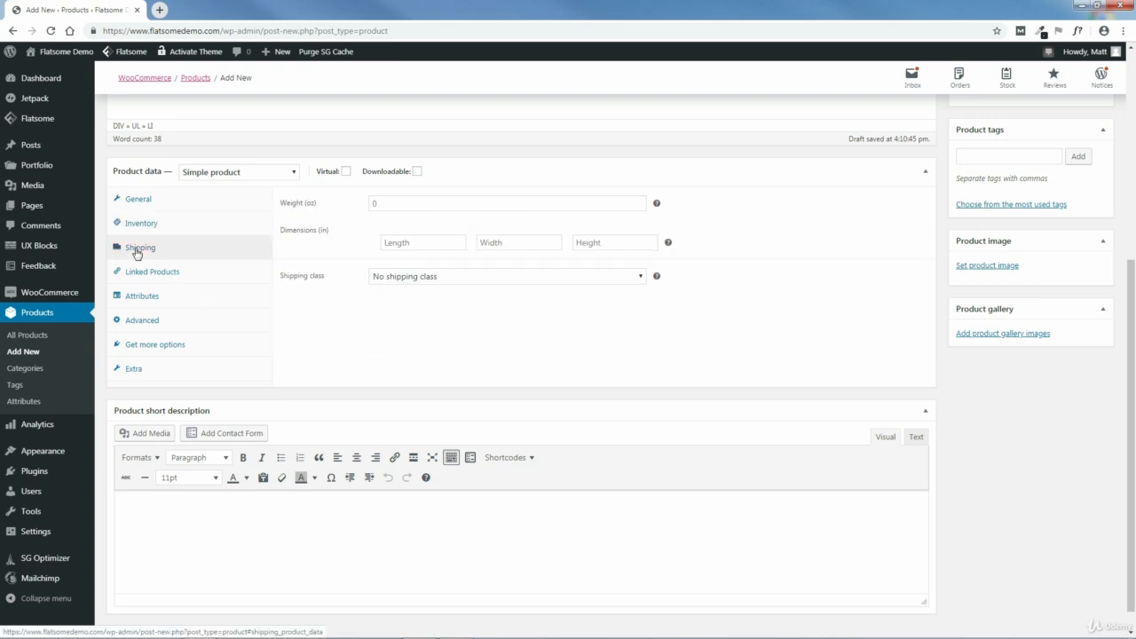
{"action": "left_click", "coordinate": [382, 205]}
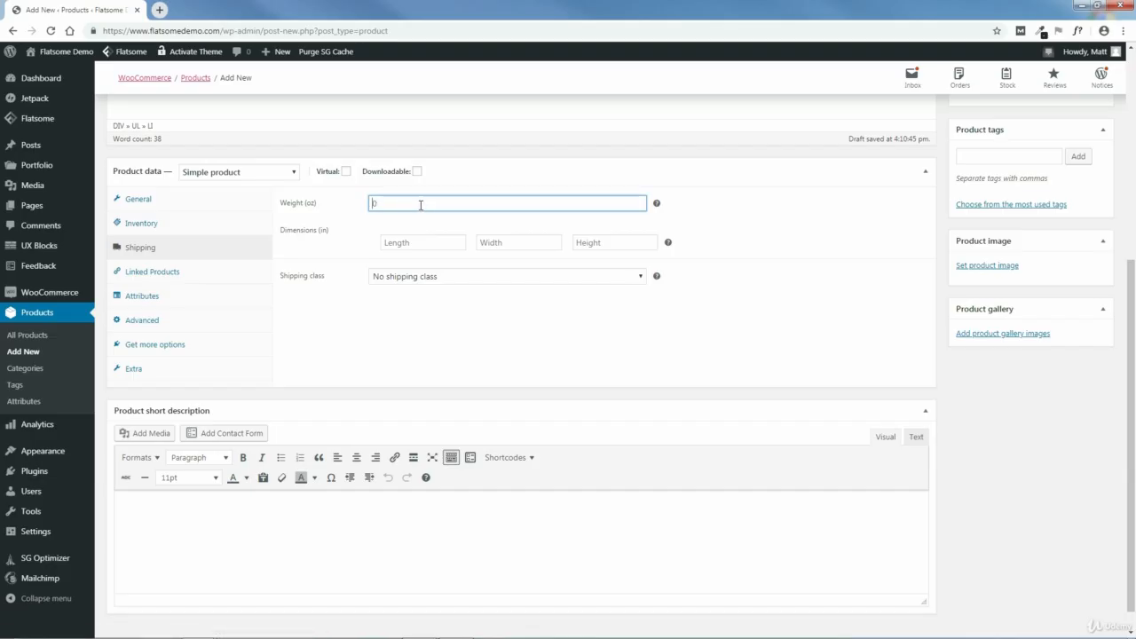
{"action": "type", "text": "64"}
{"action": "left_click", "coordinate": [413, 244]}
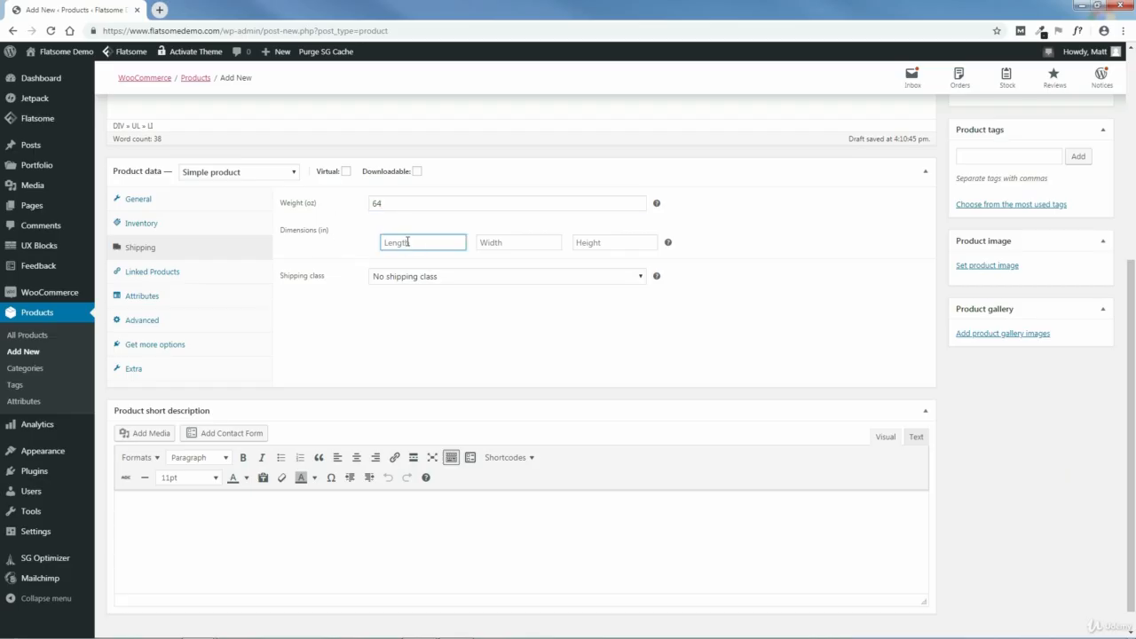
{"action": "type", "text": "36"}
{"action": "left_click", "coordinate": [506, 243]}
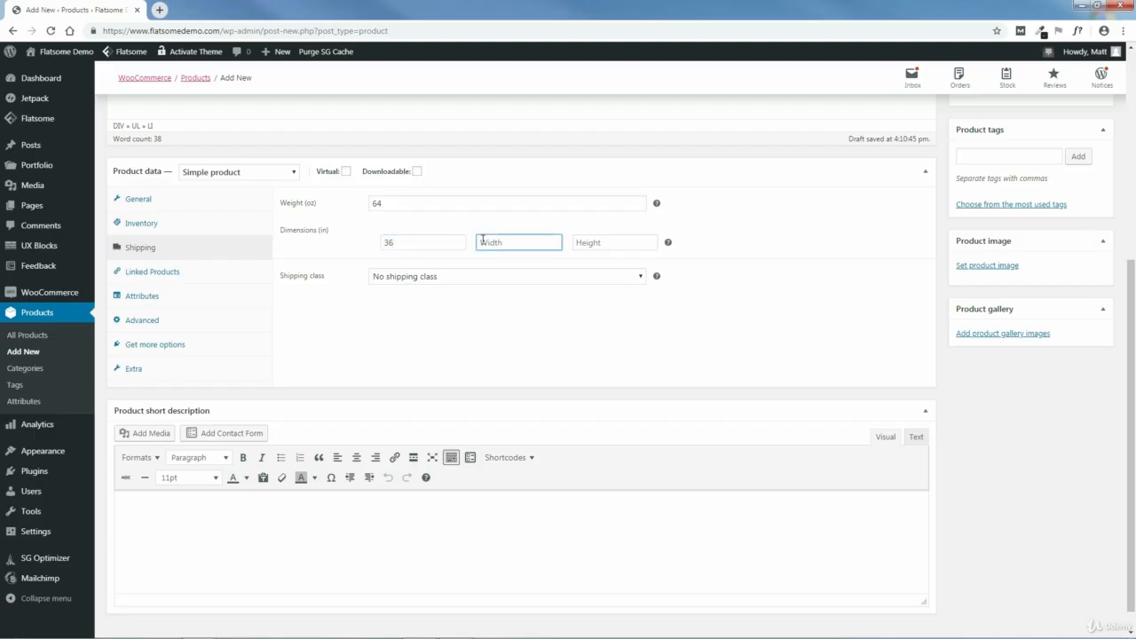
{"action": "type", "text": "14"}
{"action": "left_click", "coordinate": [599, 245]}
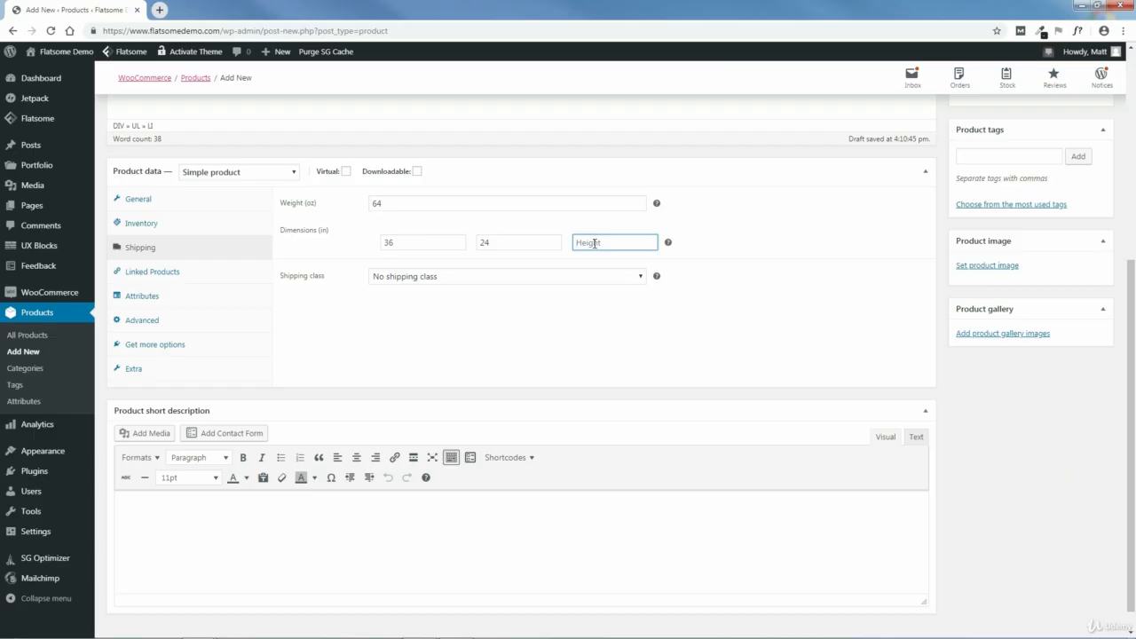
{"action": "type", "text": "1"}
- Check the available shipping classes and their help note, keeping No shipping class
{"action": "left_click", "coordinate": [610, 279]}
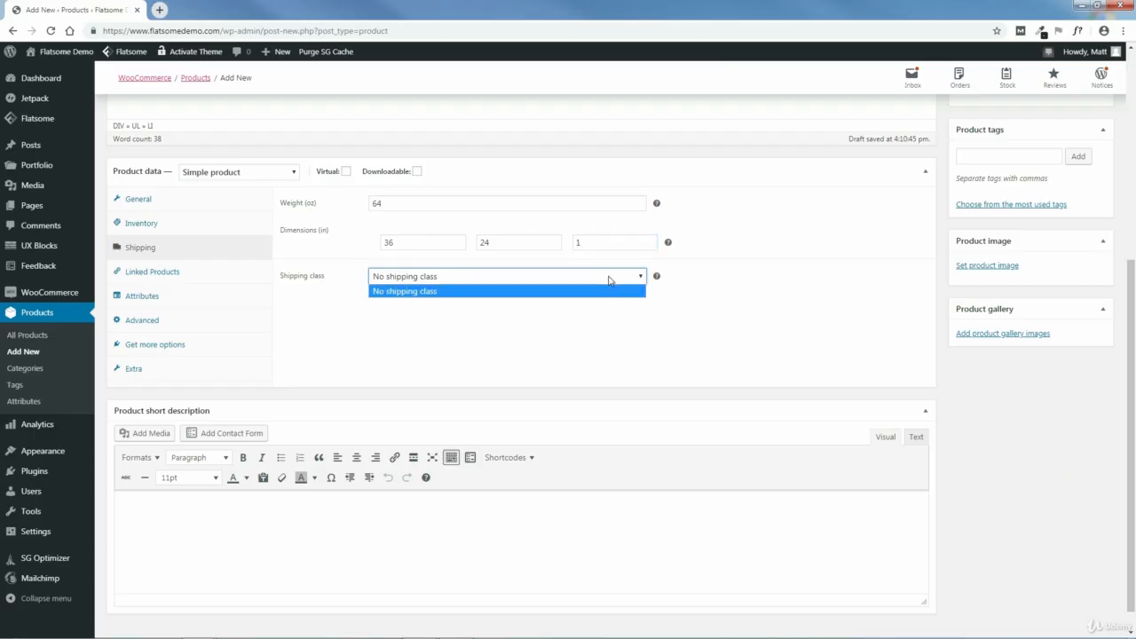
{"action": "left_click", "coordinate": [610, 279]}
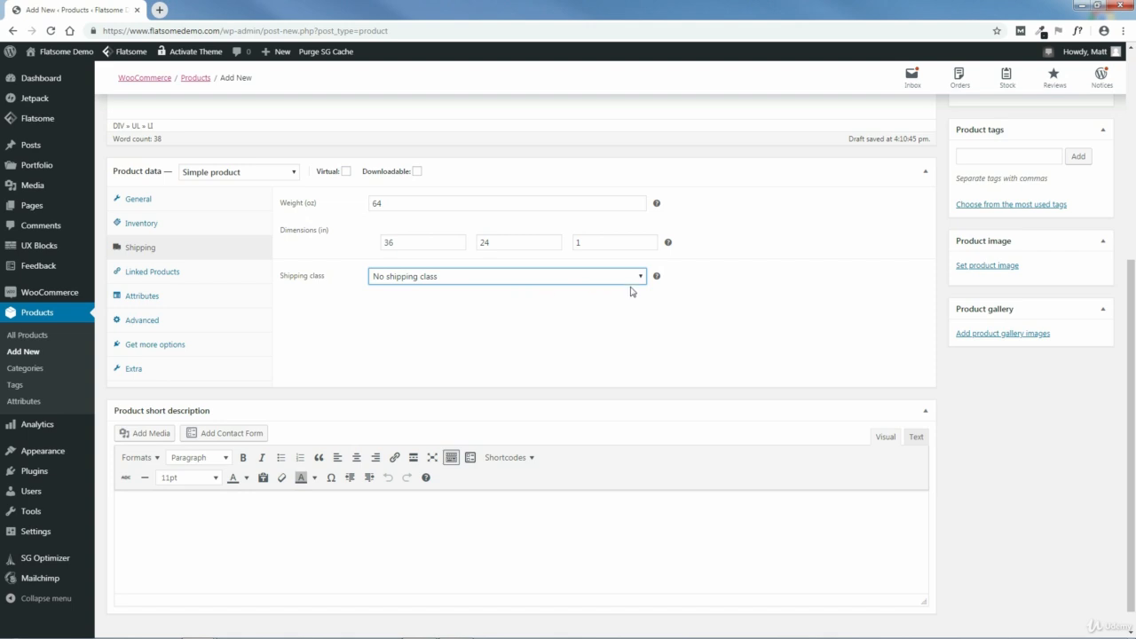
{"action": "mouse_move", "coordinate": [657, 280]}
- Examine the upsell and cross-sell fields and their help notes in the linked products settings
{"action": "left_click", "coordinate": [153, 277]}
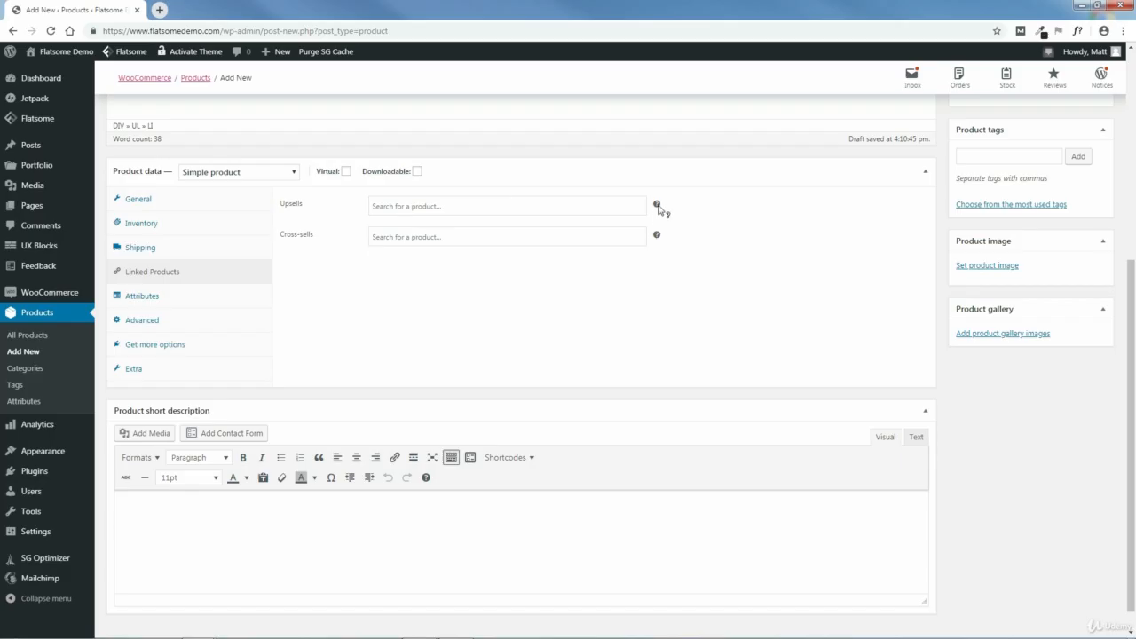
{"action": "mouse_move", "coordinate": [658, 205]}
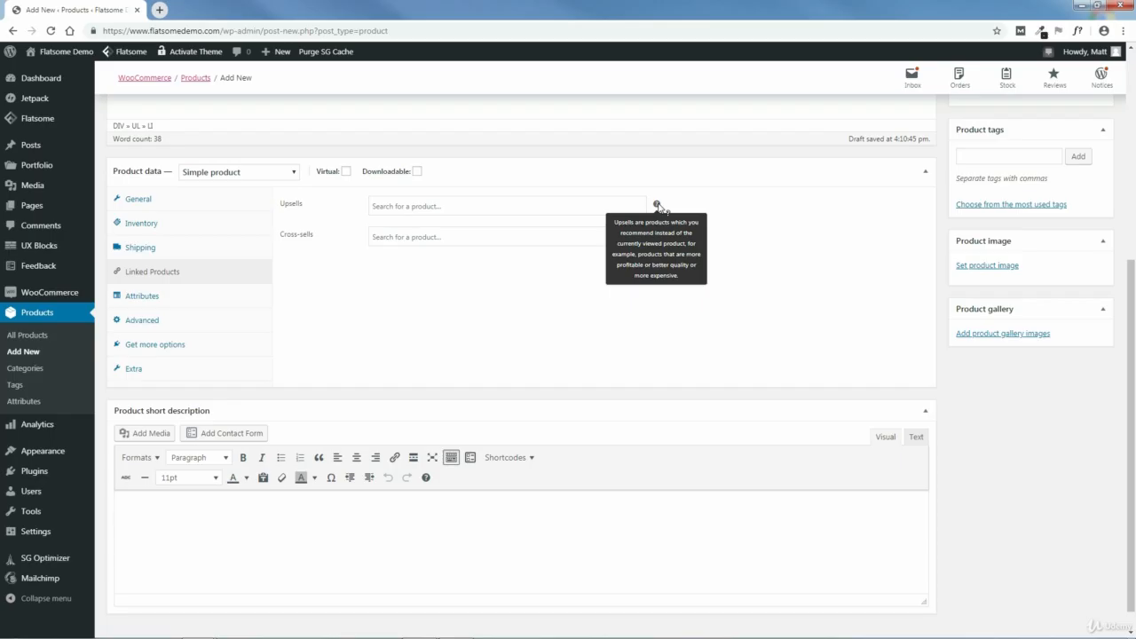
{"action": "left_click", "coordinate": [459, 208]}
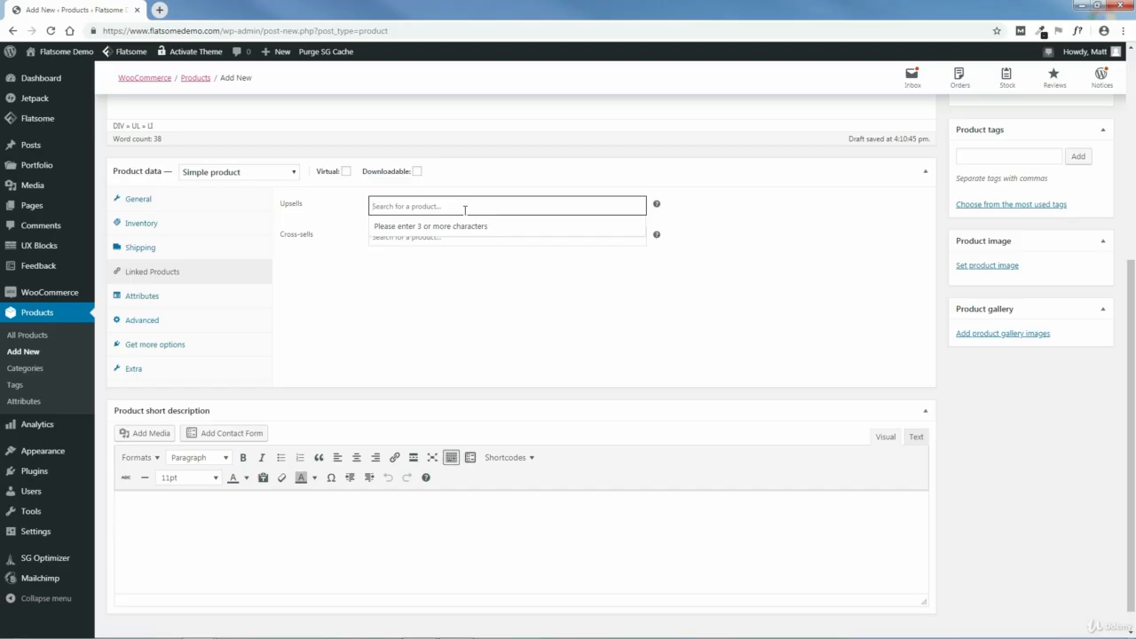
{"action": "left_click", "coordinate": [681, 222]}
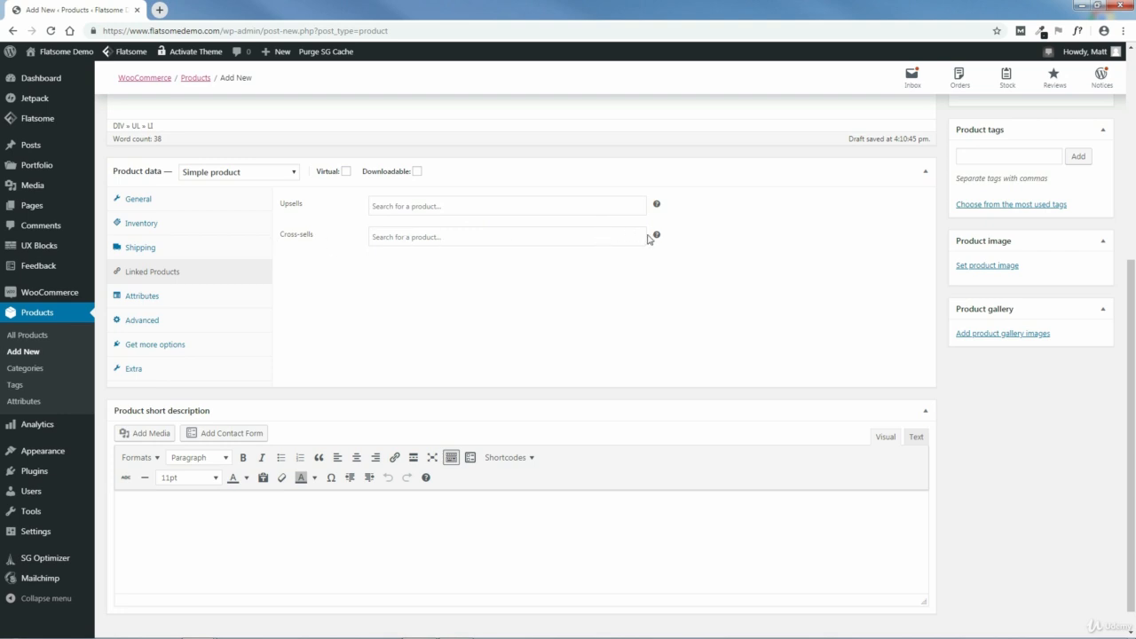
- In the product's advanced data, enter the purchase note "Thank you for your purchase!"
{"action": "mouse_move", "coordinate": [656, 236]}
{"action": "left_click", "coordinate": [144, 298]}
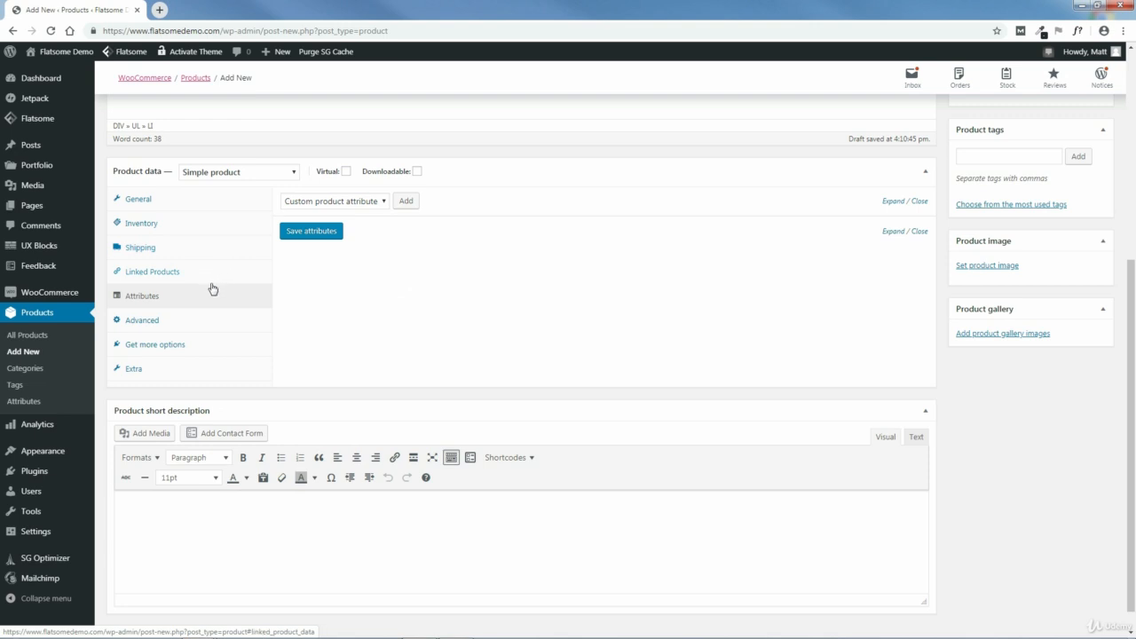
{"action": "left_click", "coordinate": [138, 325]}
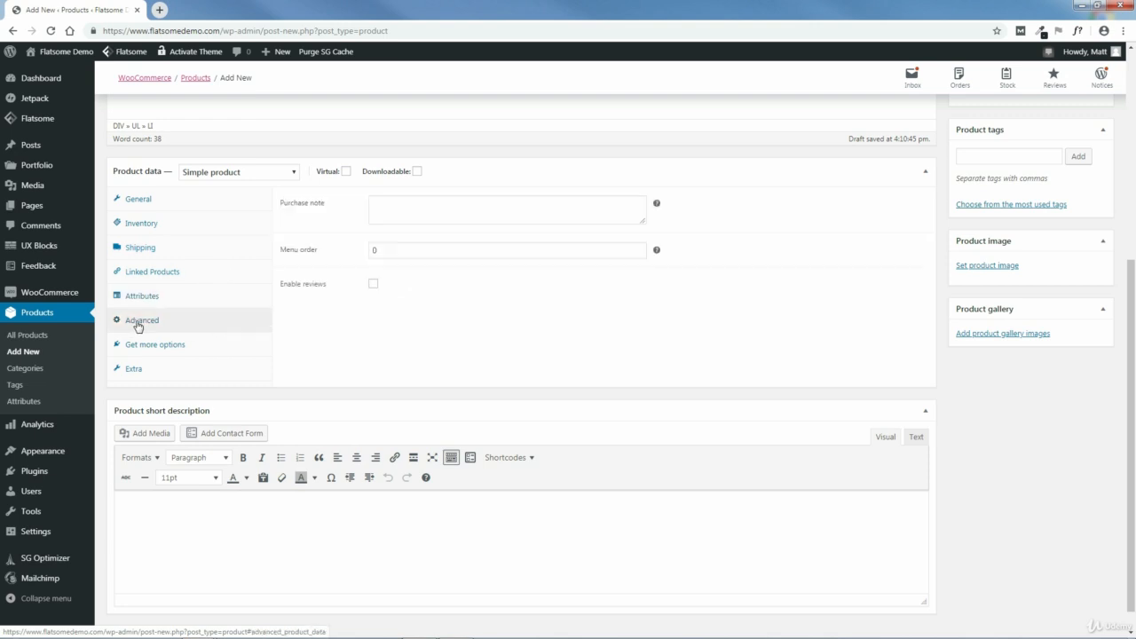
{"action": "left_click", "coordinate": [388, 204]}
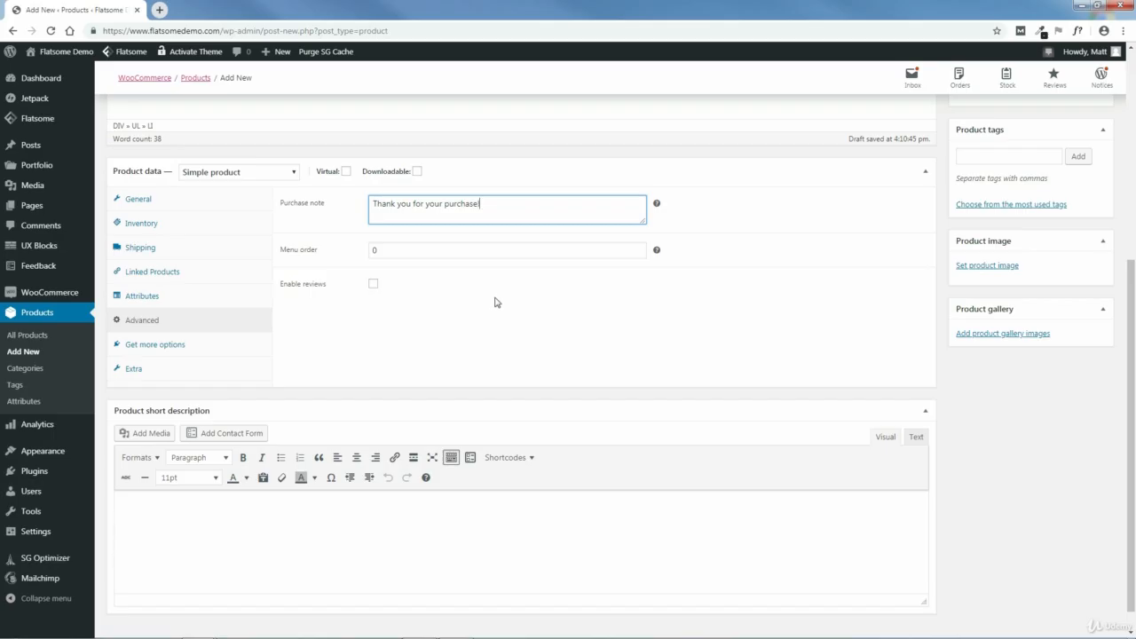
- Clear the menu order value and enable reviews for the product
{"action": "left_click", "coordinate": [380, 250]}
{"action": "key", "text": "BackSpace"}
{"action": "left_click", "coordinate": [482, 321]}
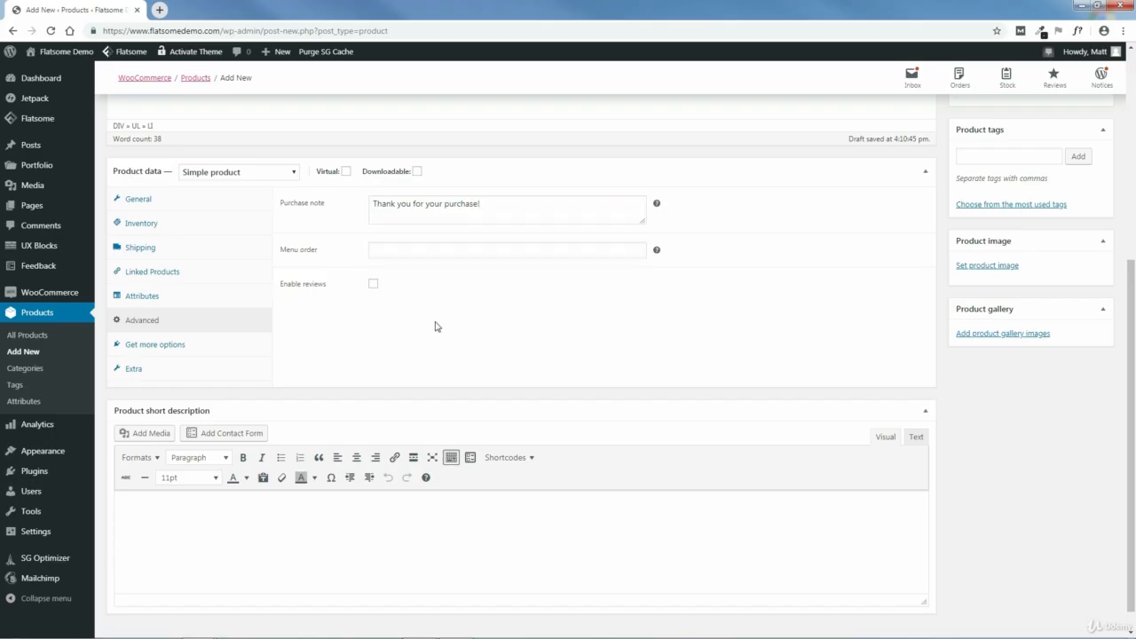
{"action": "left_click", "coordinate": [374, 284]}
- Look over the extension suggestions and the extra product options for custom bubble, custom tab, product video and top and bottom content
{"action": "left_click", "coordinate": [147, 350]}
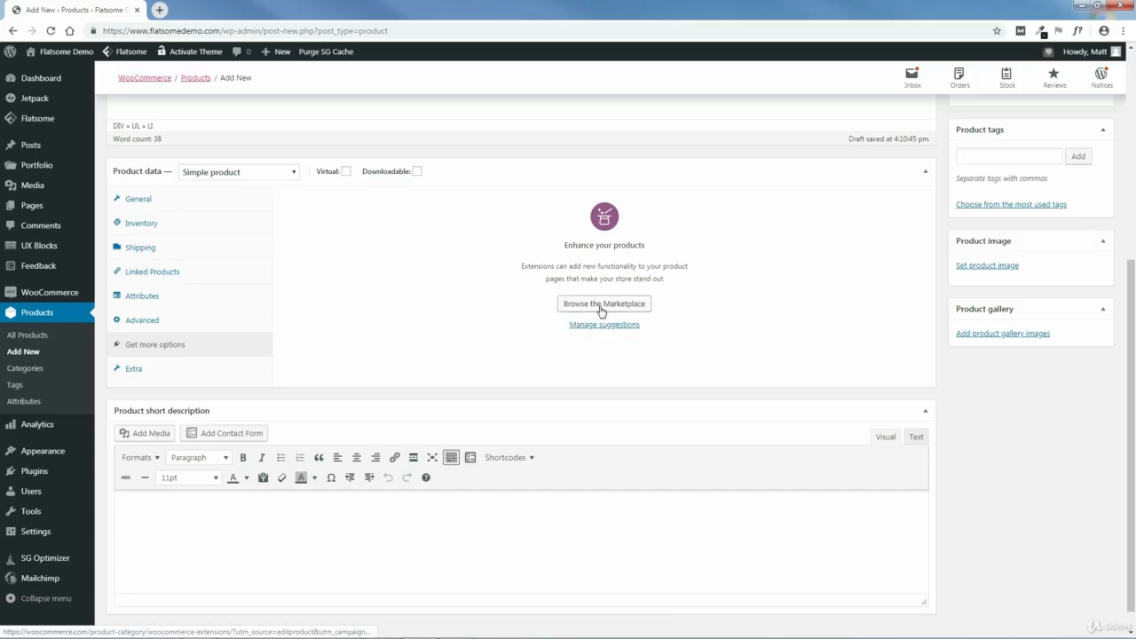
{"action": "left_click", "coordinate": [134, 370]}
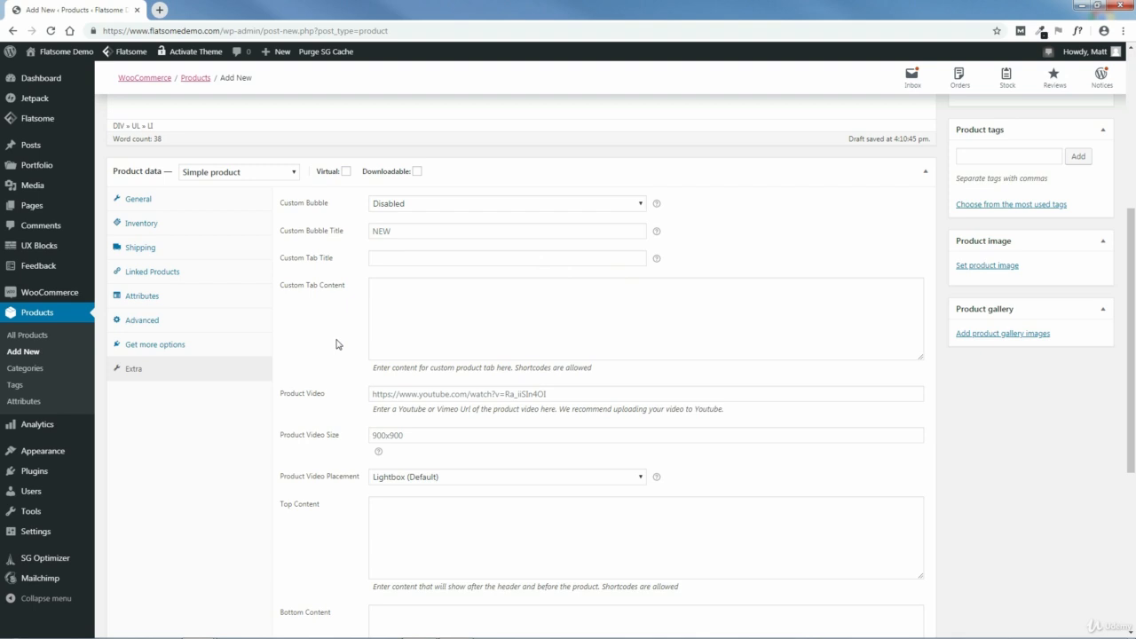
{"action": "scroll", "coordinate": [1134, 315], "scroll_direction": "down", "scroll_amount": 4}
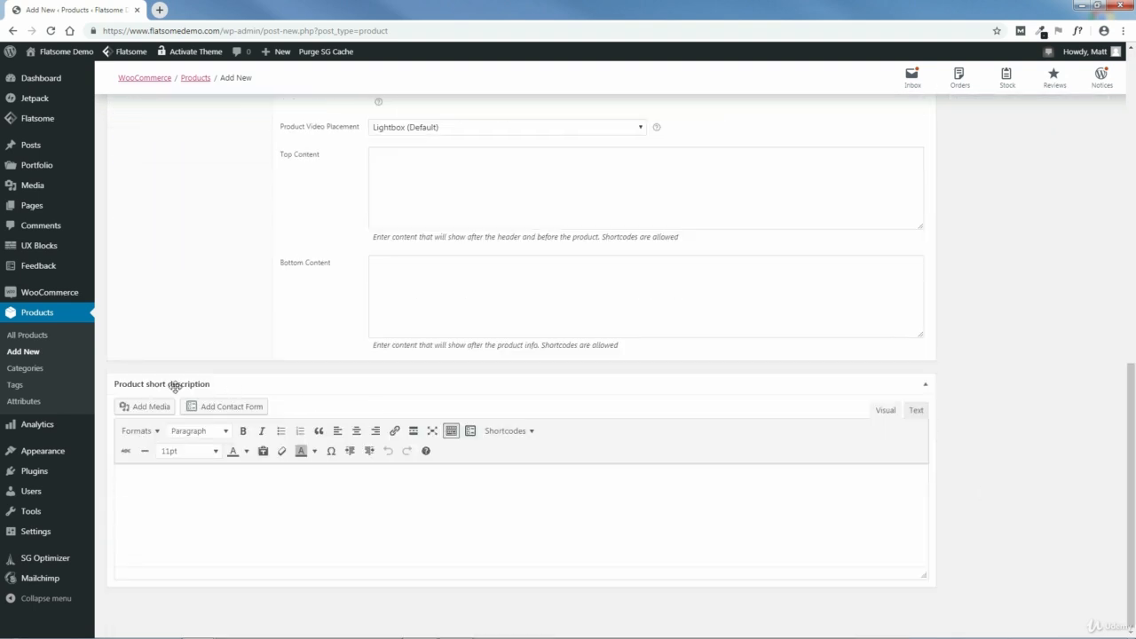
- Copy "Durable, 100% authentic leather, brown" from the Chic Express coat page in Firefox and paste it into Chrome as the product short description
{"action": "mouse_move", "coordinate": [308, 624]}
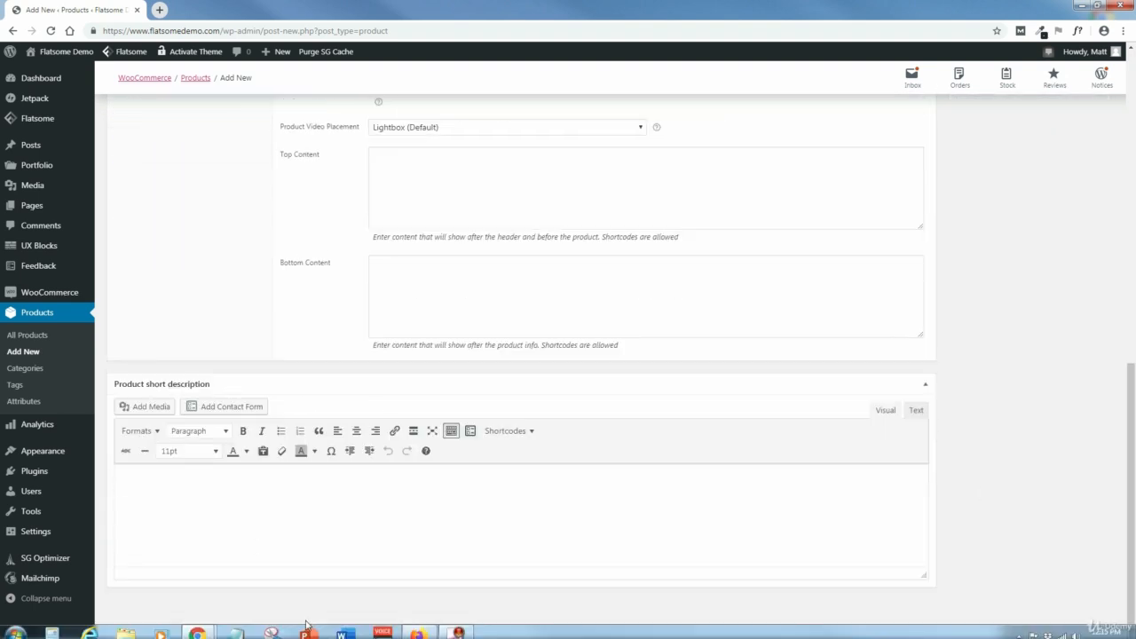
{"action": "left_click", "coordinate": [424, 628]}
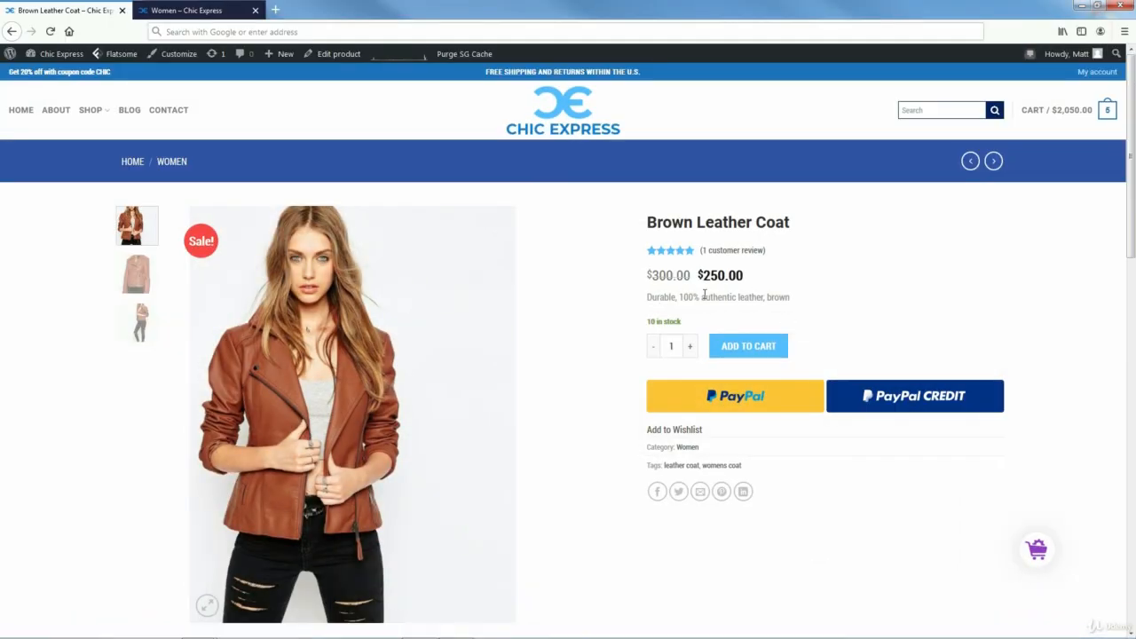
{"action": "left_click_drag", "start_coordinate": [790, 298], "coordinate": [650, 299]}
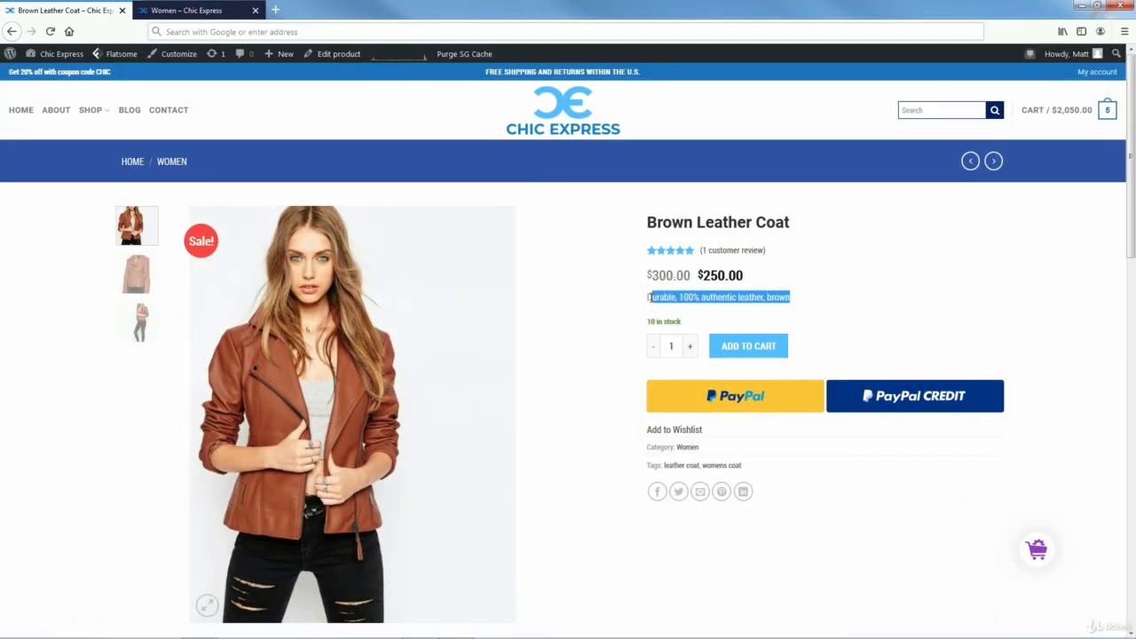
{"action": "right_click", "coordinate": [661, 300]}
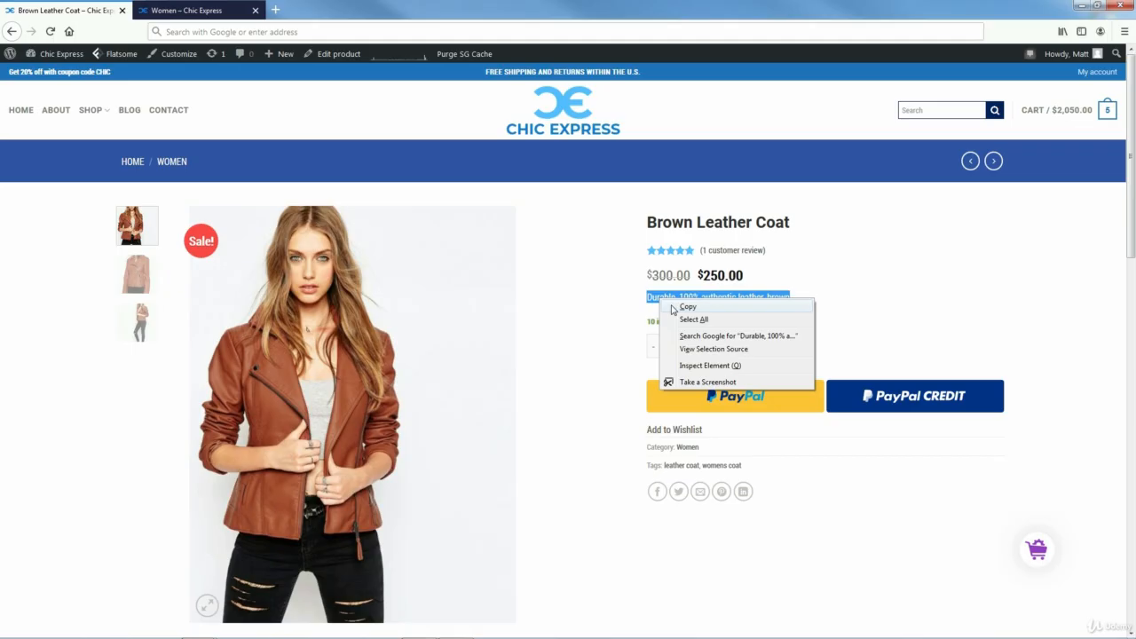
{"action": "left_click", "coordinate": [688, 307]}
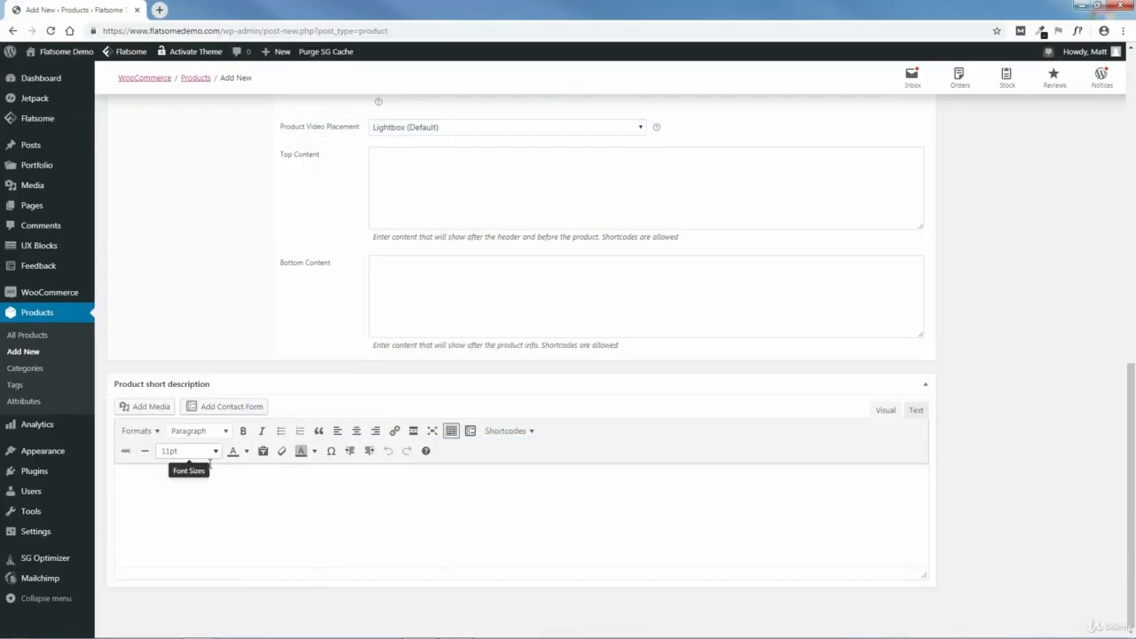
{"action": "right_click", "coordinate": [188, 478]}
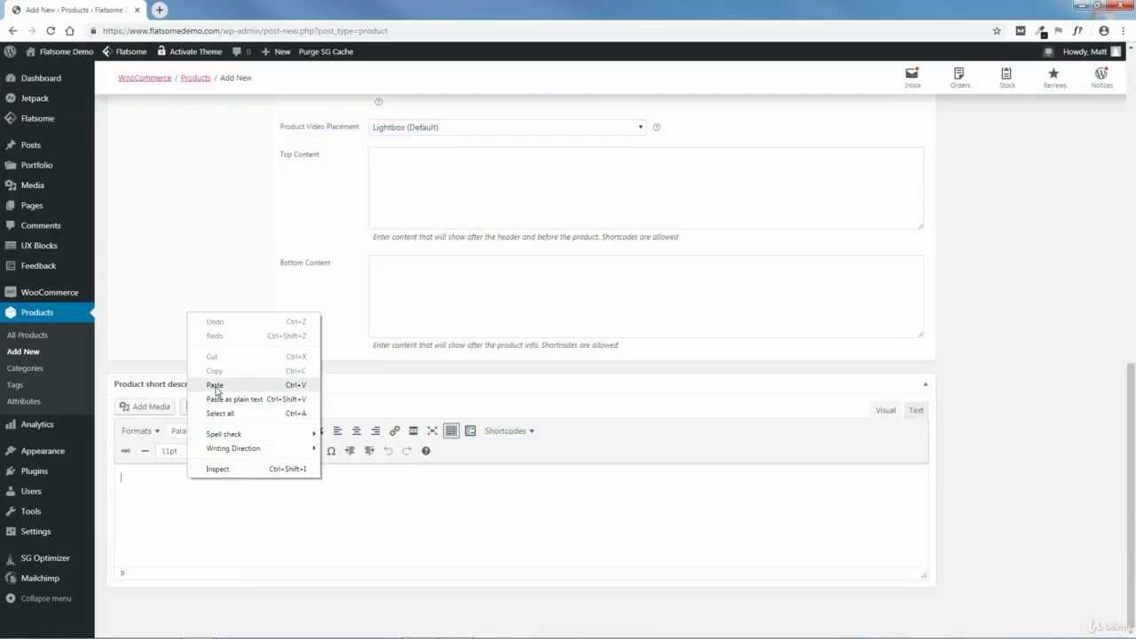
{"action": "left_click", "coordinate": [215, 385]}
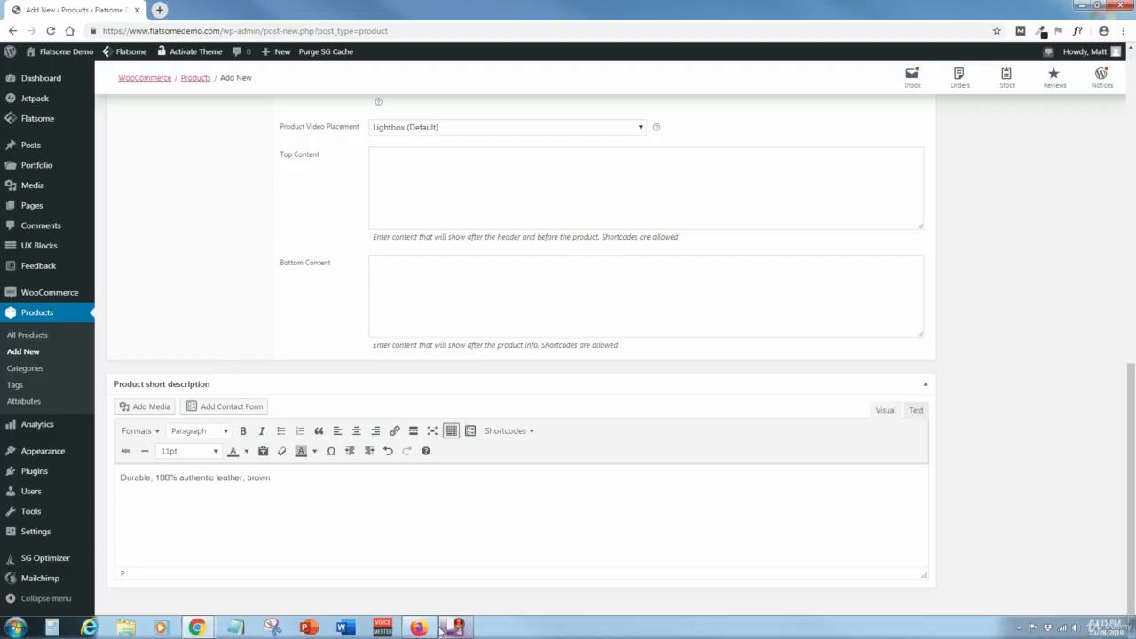
- Check in Firefox how short descriptions appear on the Chic Express coat page and Women category page, then return to the new product
{"action": "left_click", "coordinate": [419, 629]}
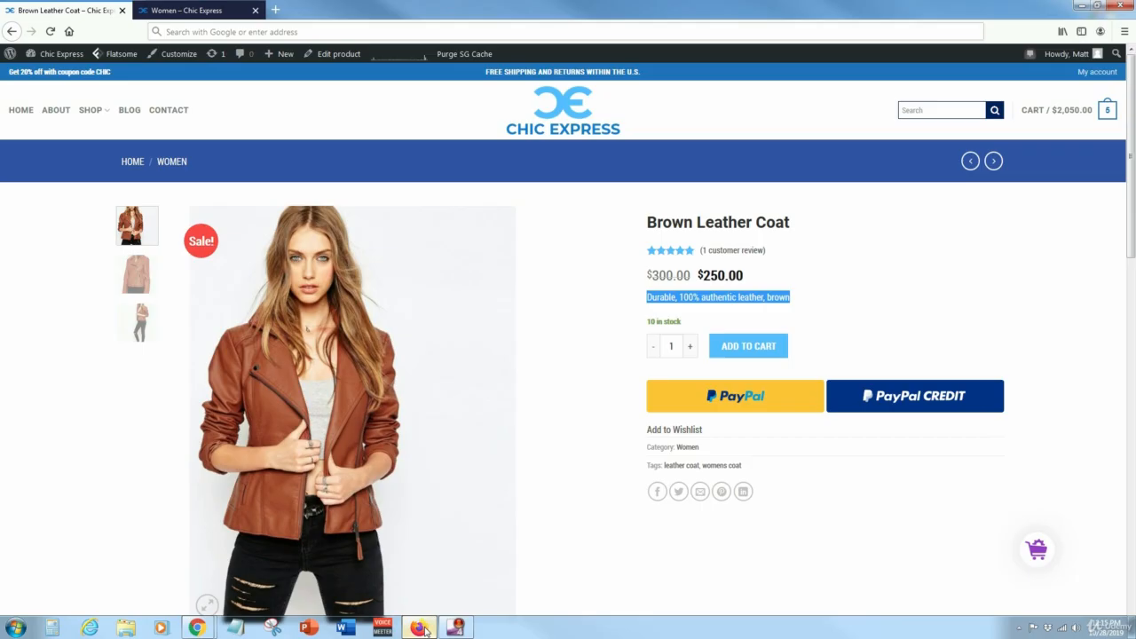
{"action": "left_click", "coordinate": [189, 10]}
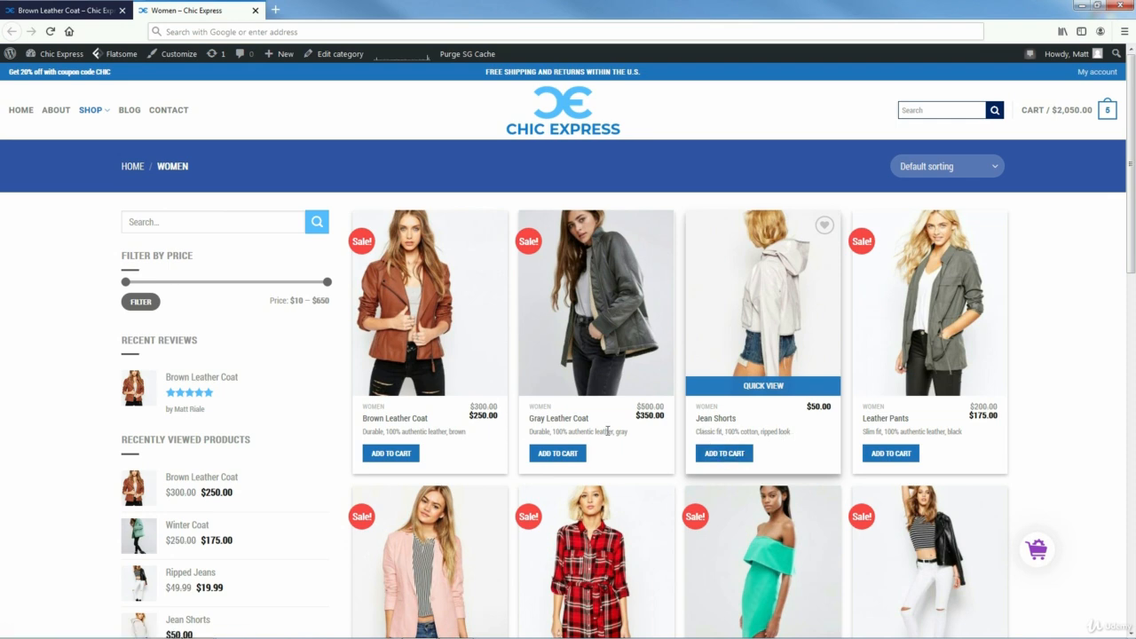
{"action": "left_click", "coordinate": [71, 12]}
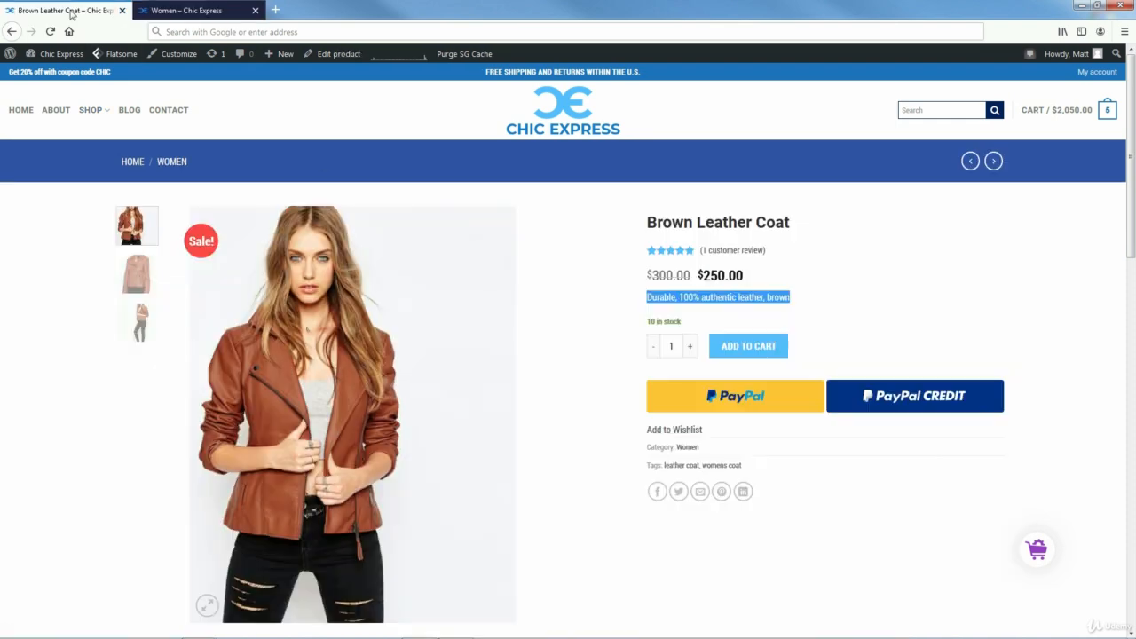
{"action": "left_click", "coordinate": [1081, 9]}
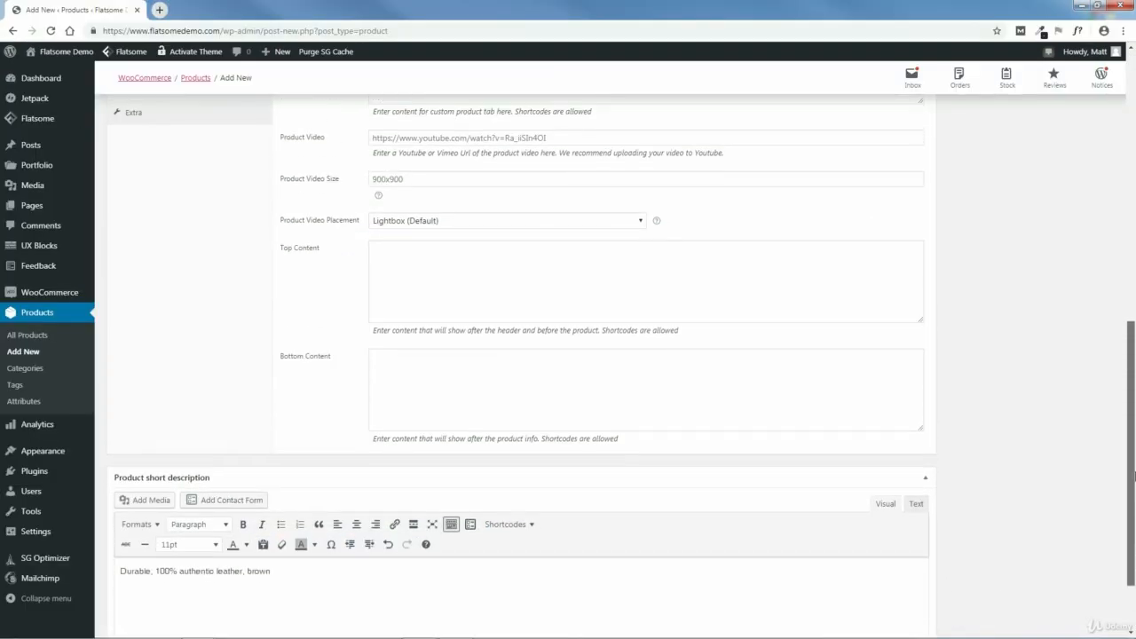
{"action": "left_click", "coordinate": [367, 506]}
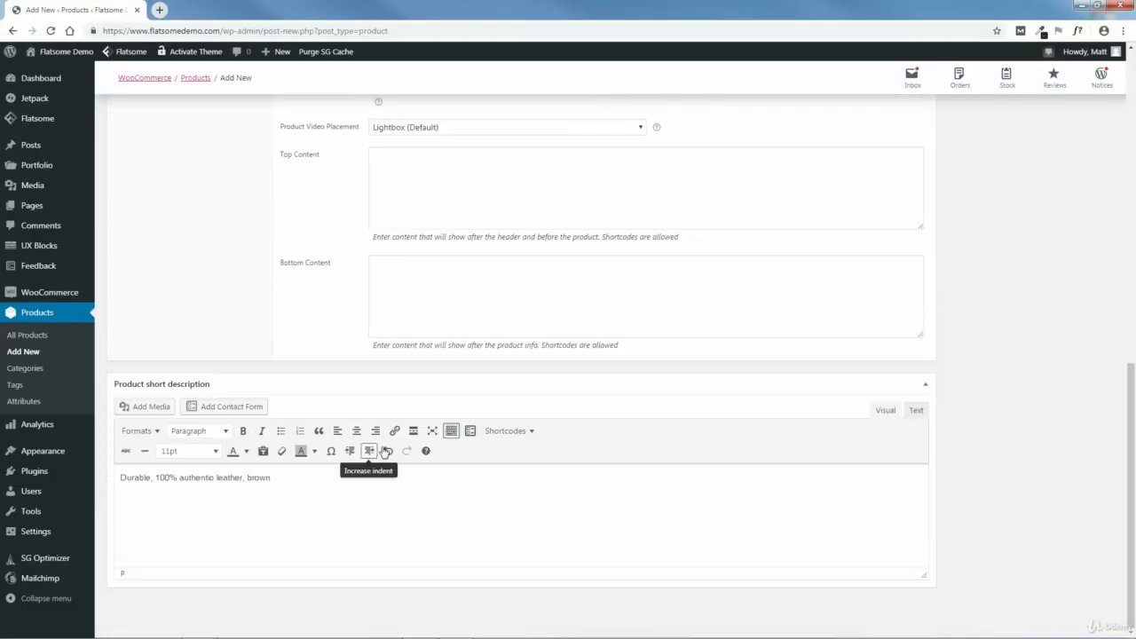
{"action": "left_click_drag", "start_coordinate": [1134, 464], "coordinate": [1129, 158]}
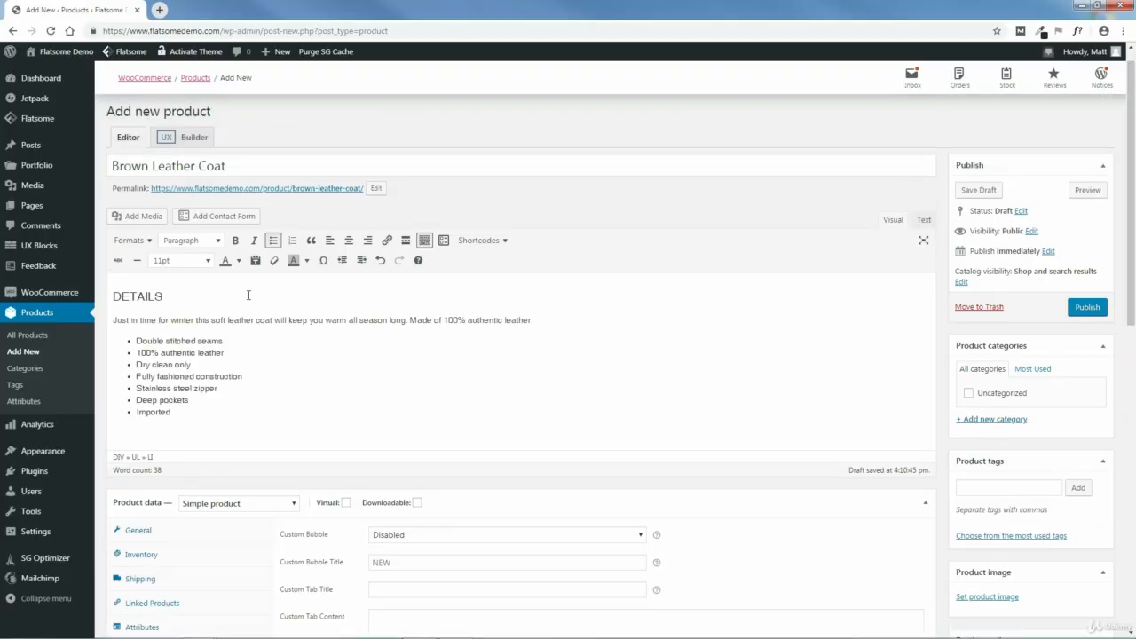
- Start a product image upload and browse to Flatsome Course > SHOP PAGES > WOMENS CLOTHING > COATS > BROWN LEATHER COAT
{"action": "scroll", "coordinate": [1043, 266], "scroll_direction": "down", "scroll_amount": 4}
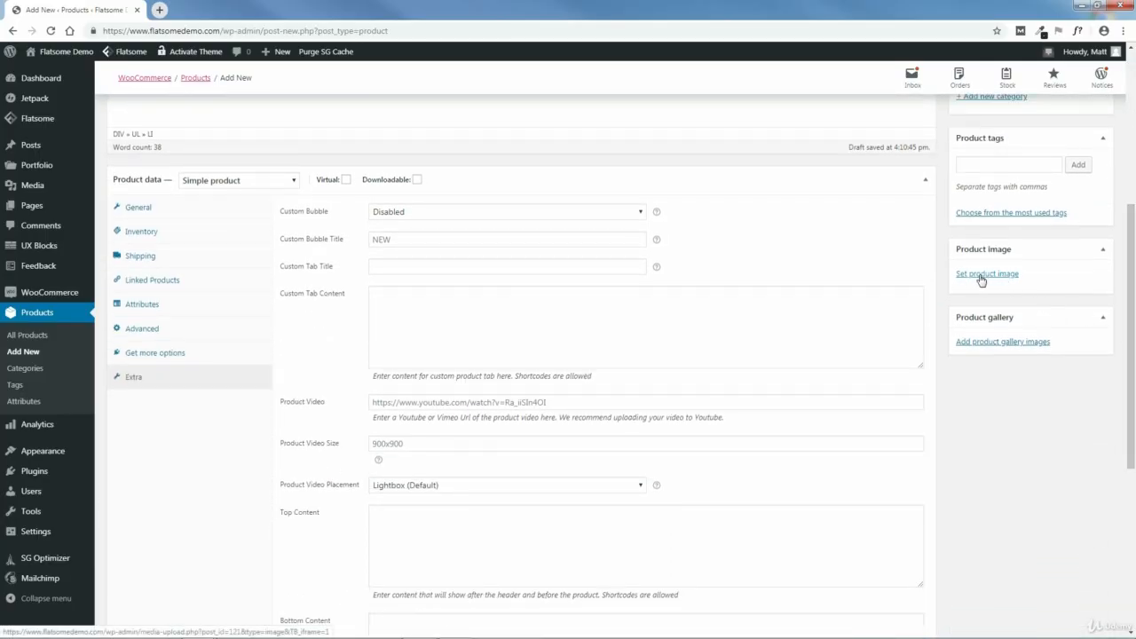
{"action": "left_click", "coordinate": [991, 276]}
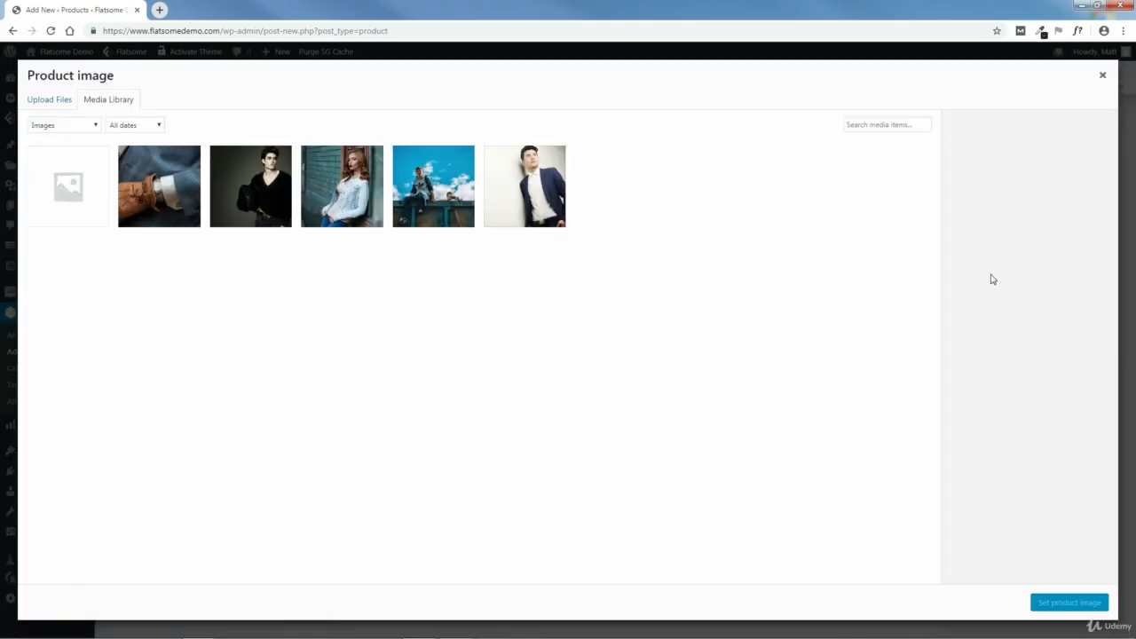
{"action": "left_click", "coordinate": [45, 102]}
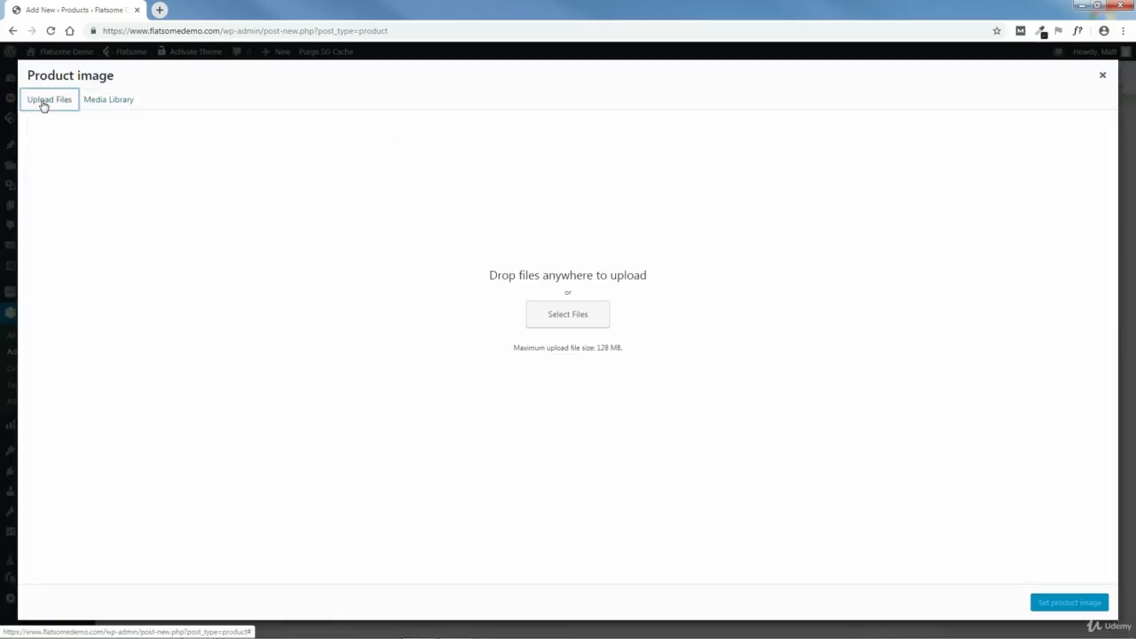
{"action": "left_click", "coordinate": [566, 316]}
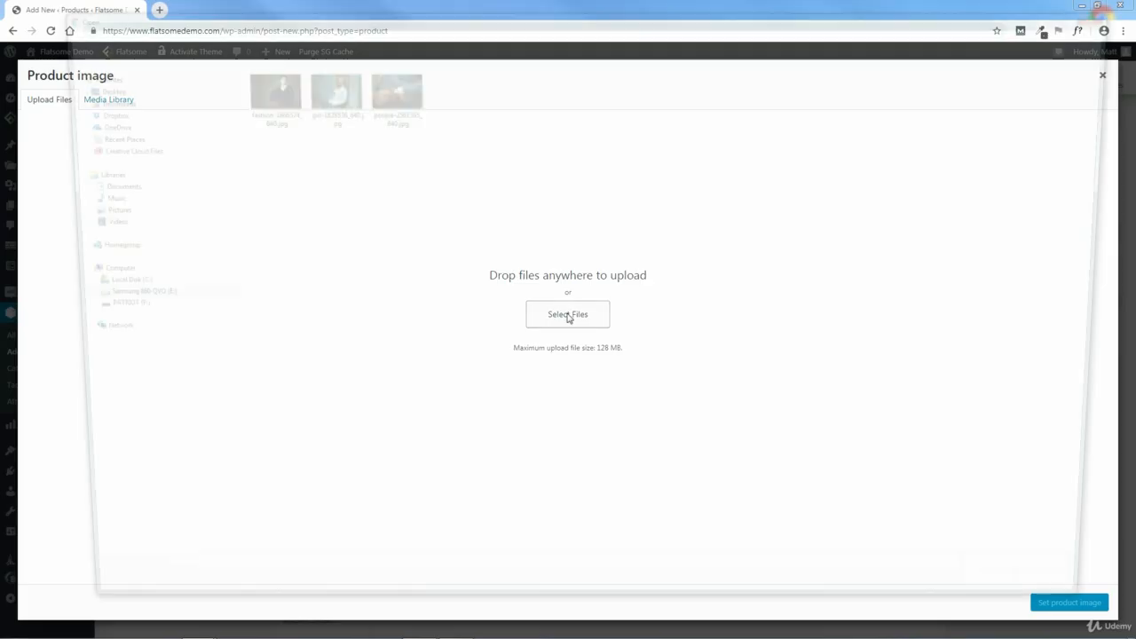
{"action": "left_click", "coordinate": [262, 31]}
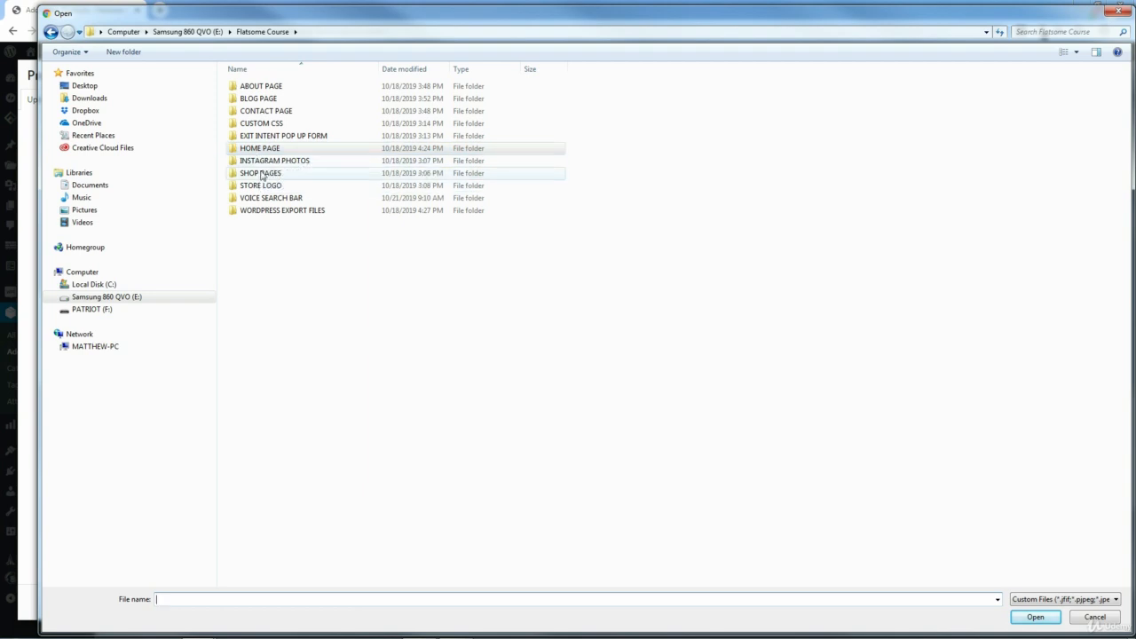
{"action": "double_click", "coordinate": [262, 174]}
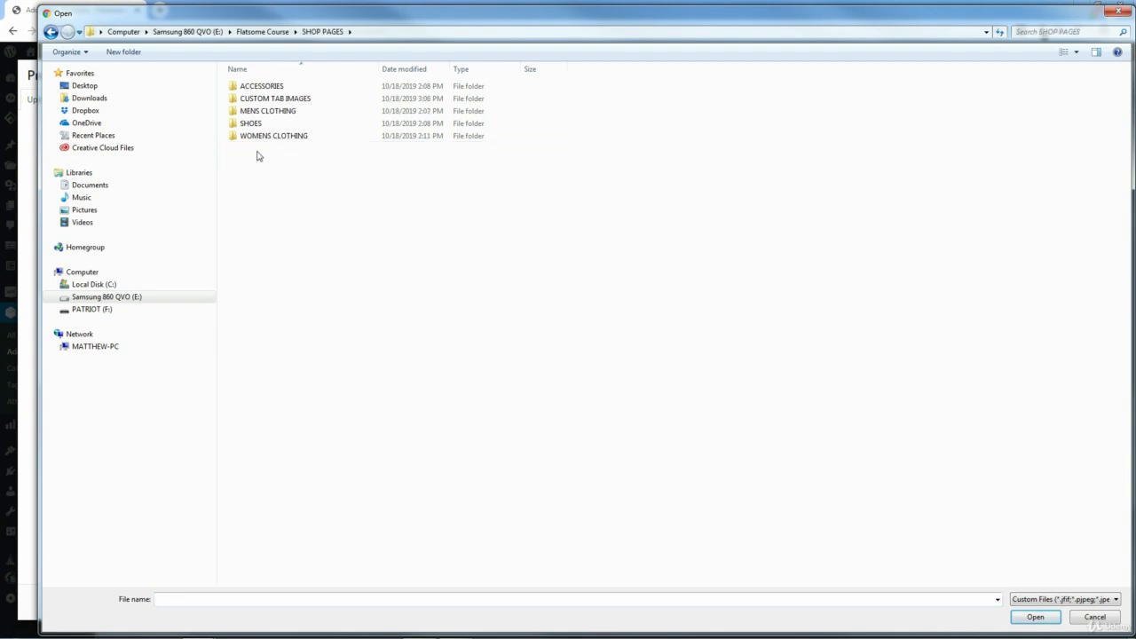
{"action": "double_click", "coordinate": [259, 137]}
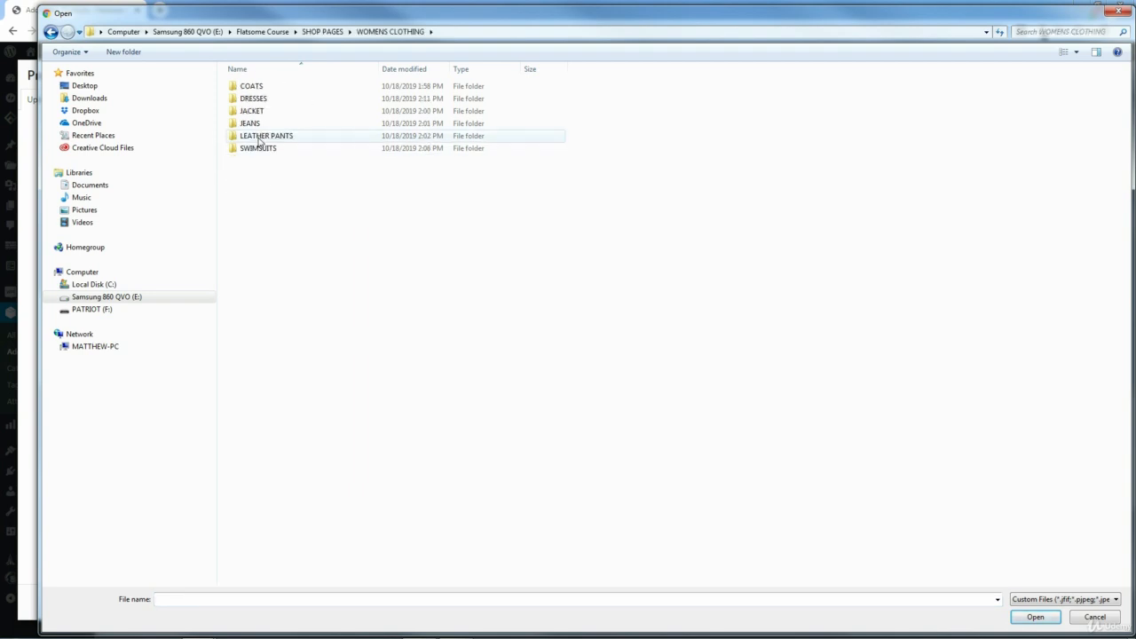
{"action": "double_click", "coordinate": [256, 87]}
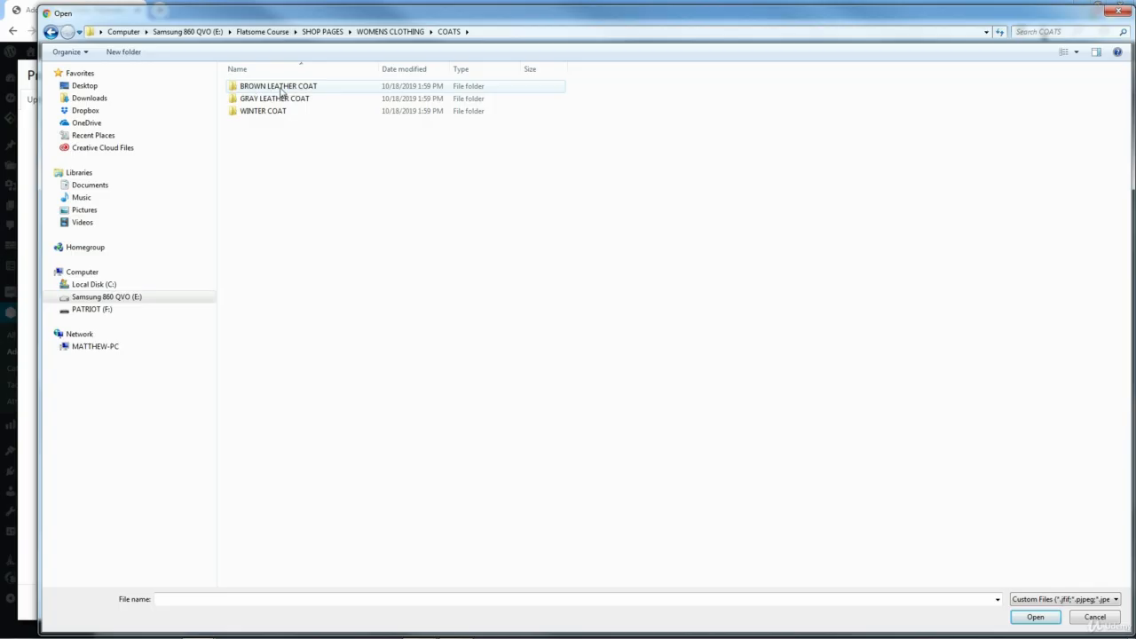
{"action": "double_click", "coordinate": [265, 92]}
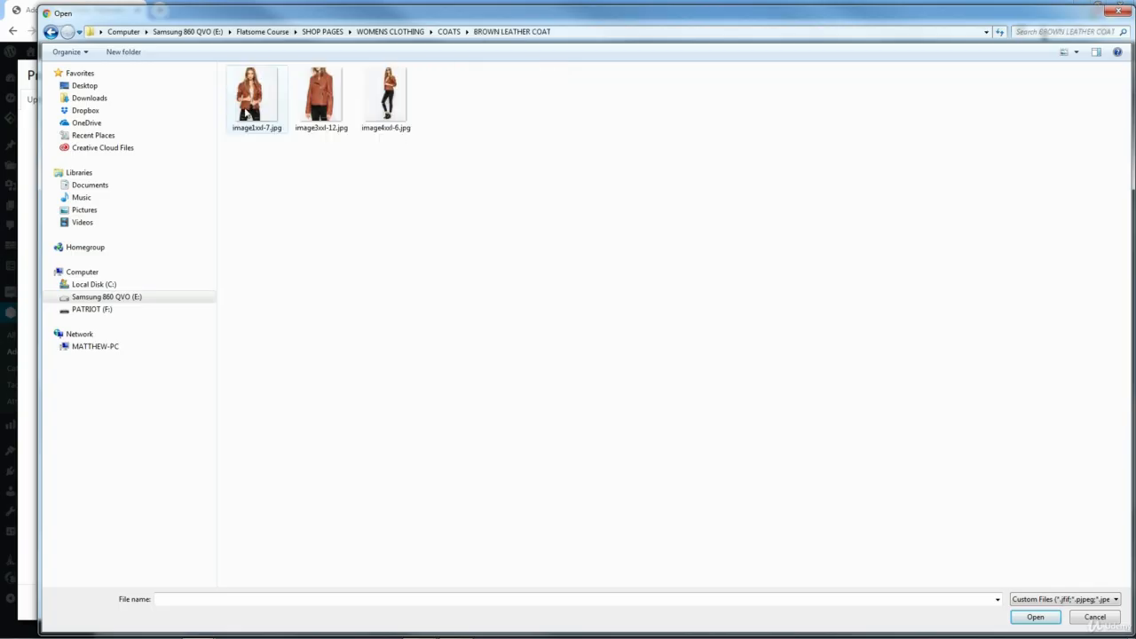
- Upload image1xxl-7.jpg, image3xxl-12.jpg and image4xxl-6.jpg, and set image1xxl-7.jpg as the product image
{"action": "left_click", "coordinate": [248, 114]}
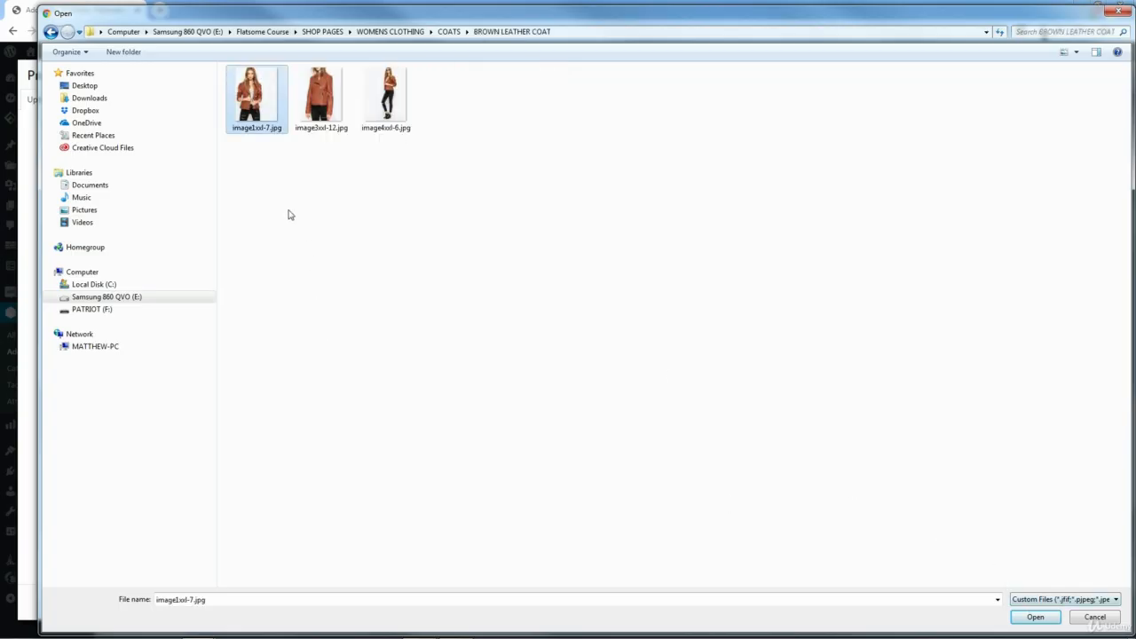
{"action": "left_click_drag", "start_coordinate": [249, 153], "coordinate": [415, 104]}
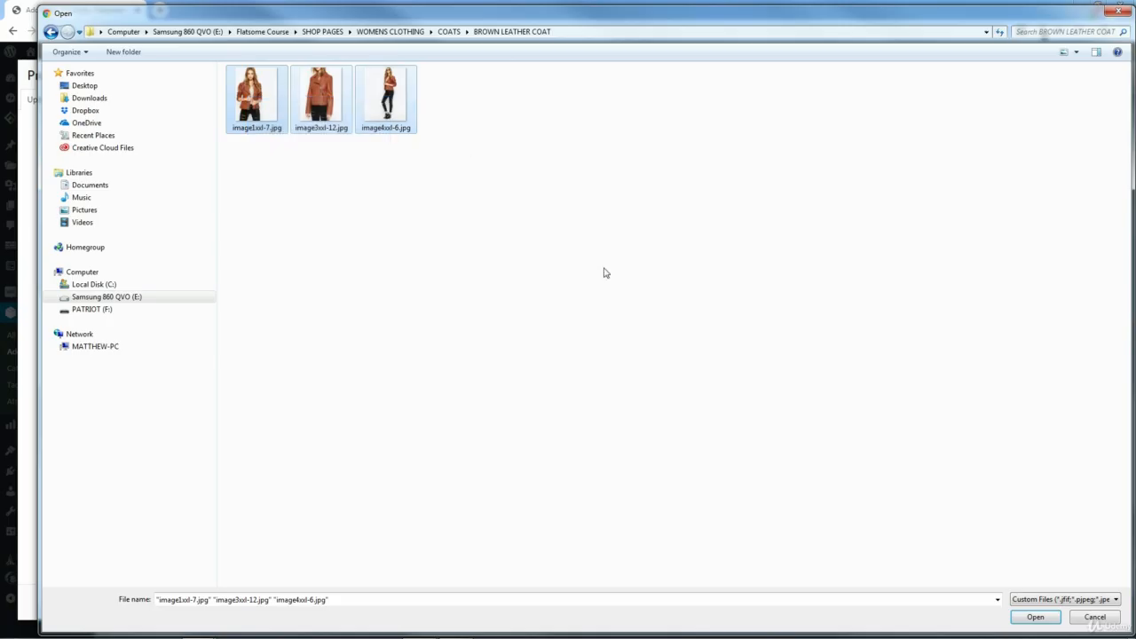
{"action": "left_click", "coordinate": [1035, 617]}
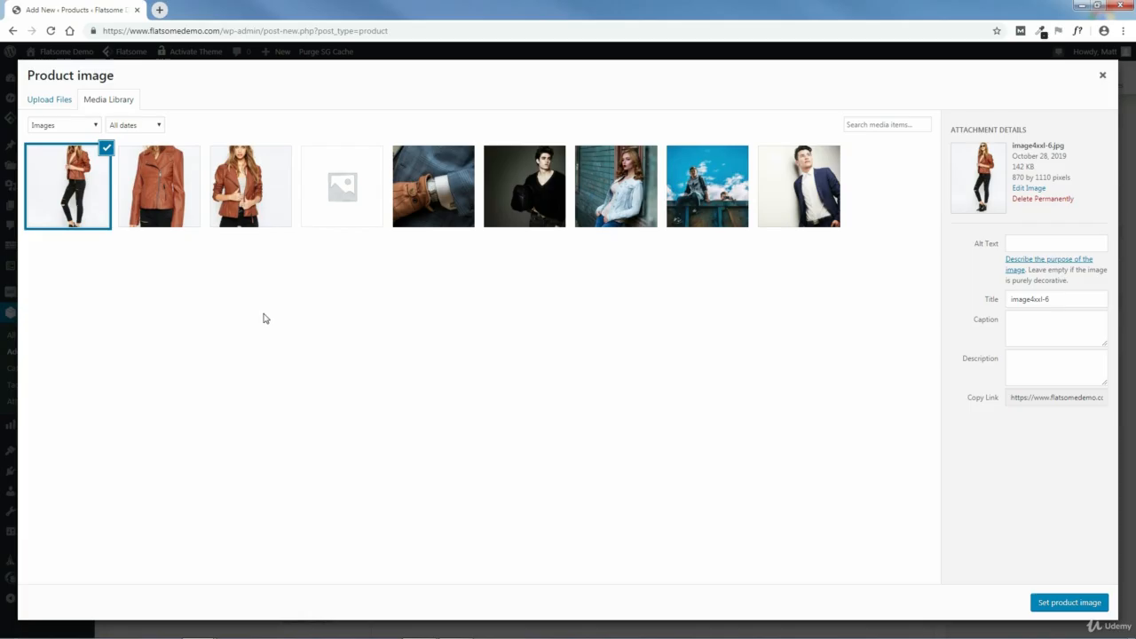
{"action": "left_click", "coordinate": [251, 185]}
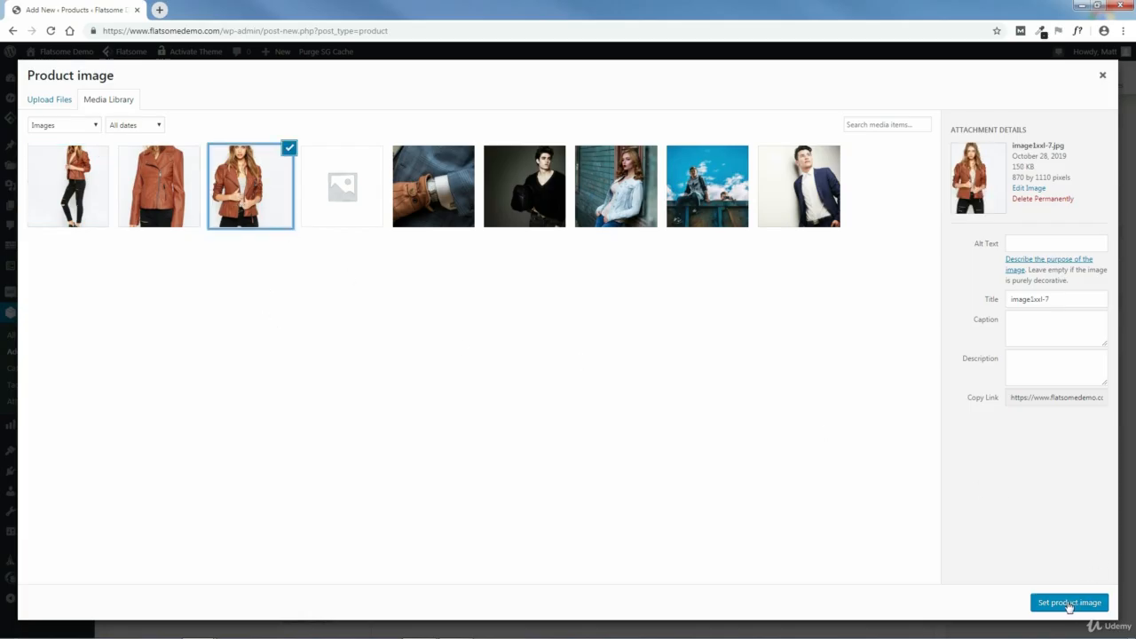
{"action": "left_click", "coordinate": [1069, 604]}
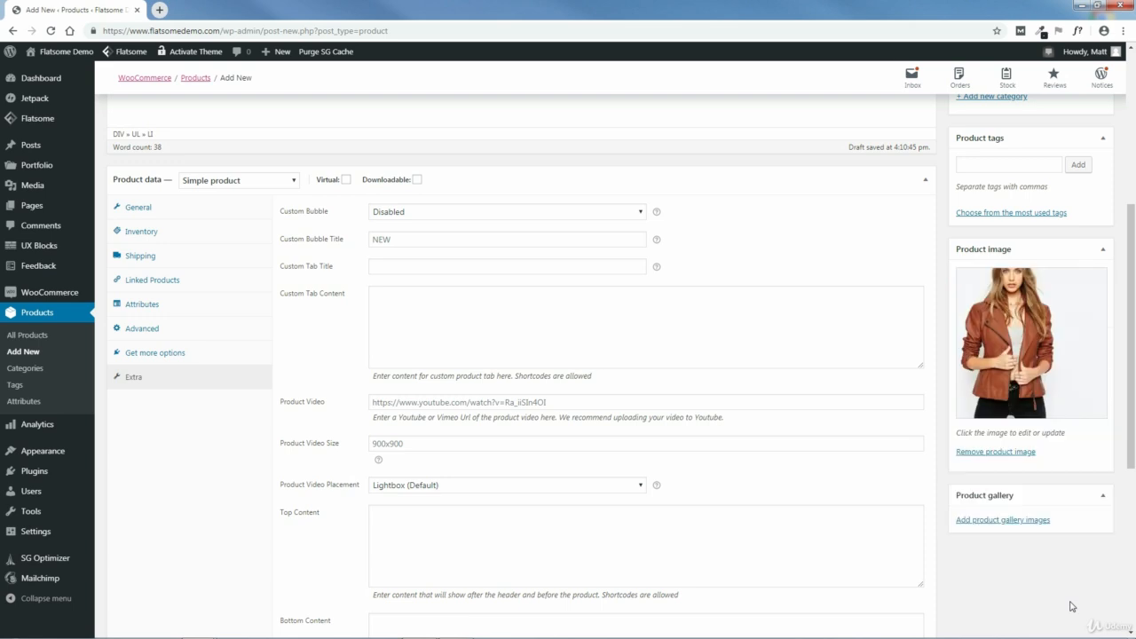
- Add image4xxl-6.jpg and image3xxl-12.jpg from the media library to the product gallery
{"action": "left_click", "coordinate": [977, 522]}
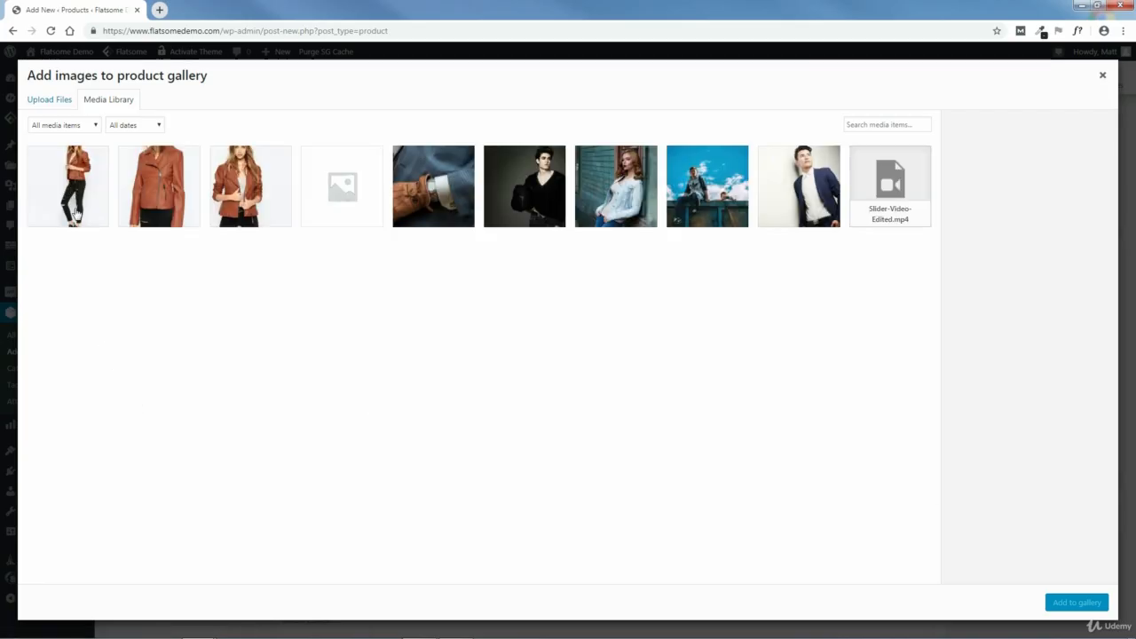
{"action": "left_click", "coordinate": [105, 202]}
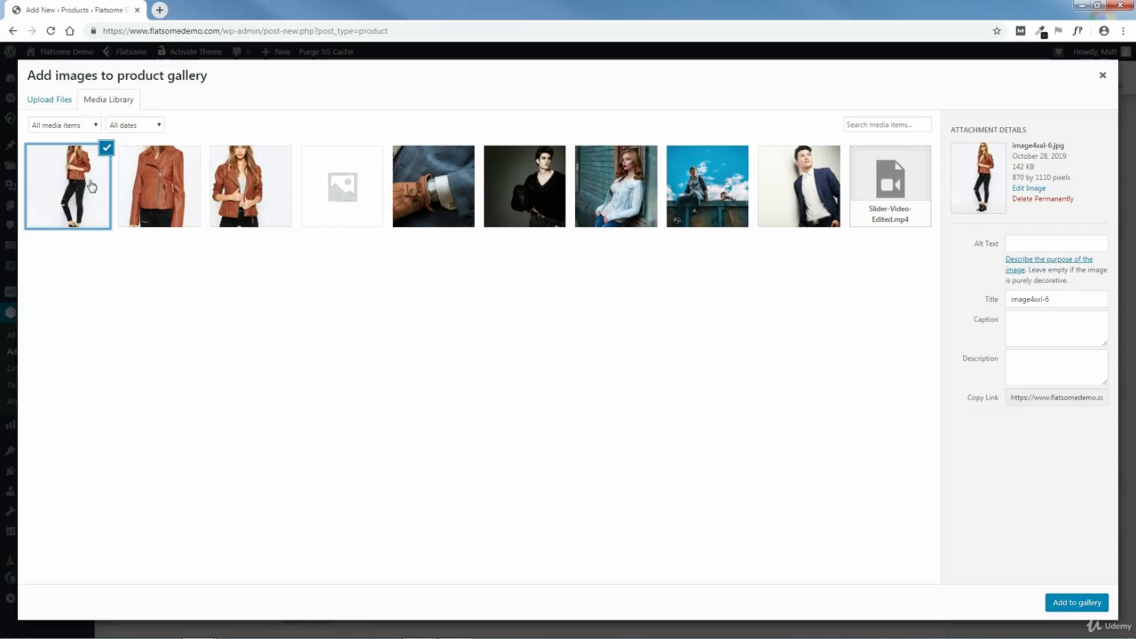
{"action": "left_click", "coordinate": [161, 203]}
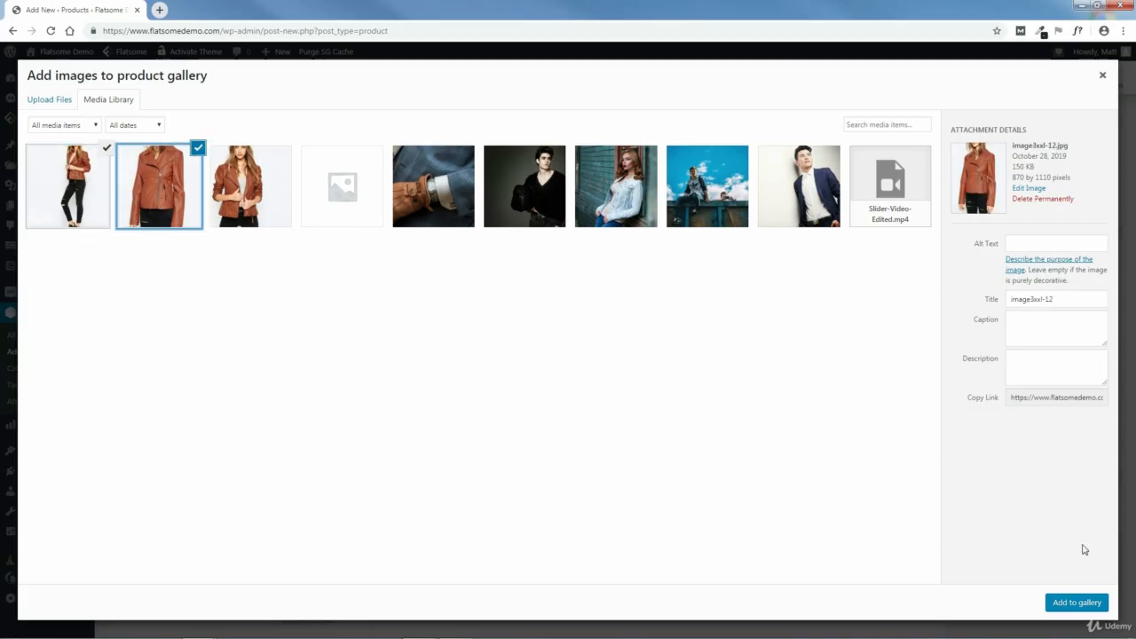
{"action": "left_click", "coordinate": [1076, 603]}
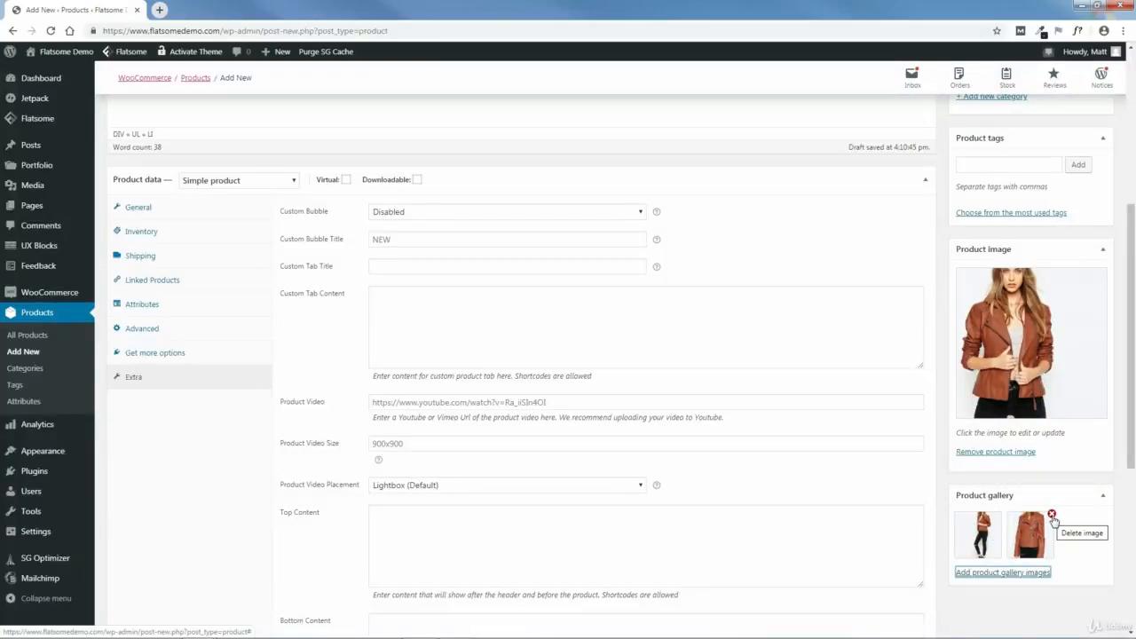
- Create a new product category named Womens without a parent and assign it to the coat
{"action": "left_click_drag", "start_coordinate": [1131, 446], "coordinate": [1133, 303]}
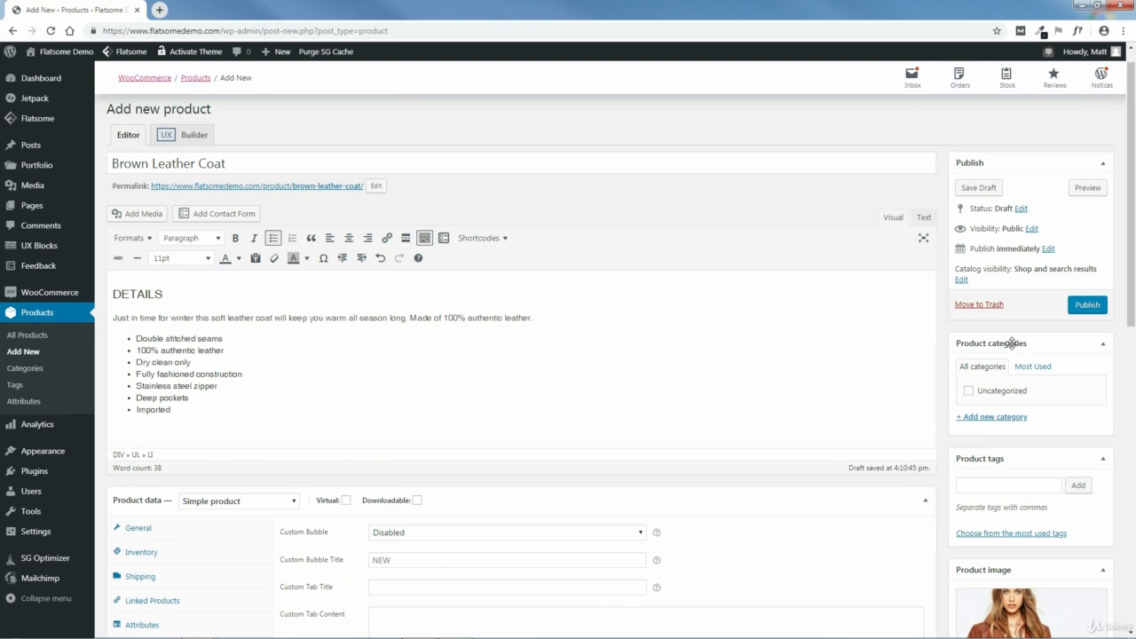
{"action": "left_click", "coordinate": [991, 419]}
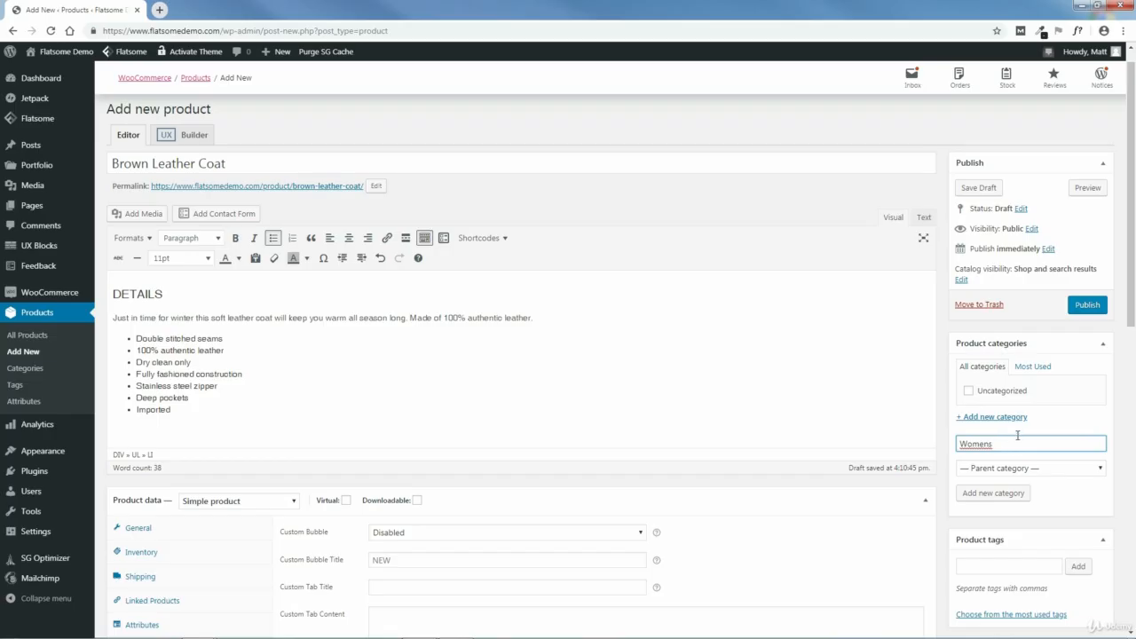
{"action": "left_click", "coordinate": [1001, 499]}
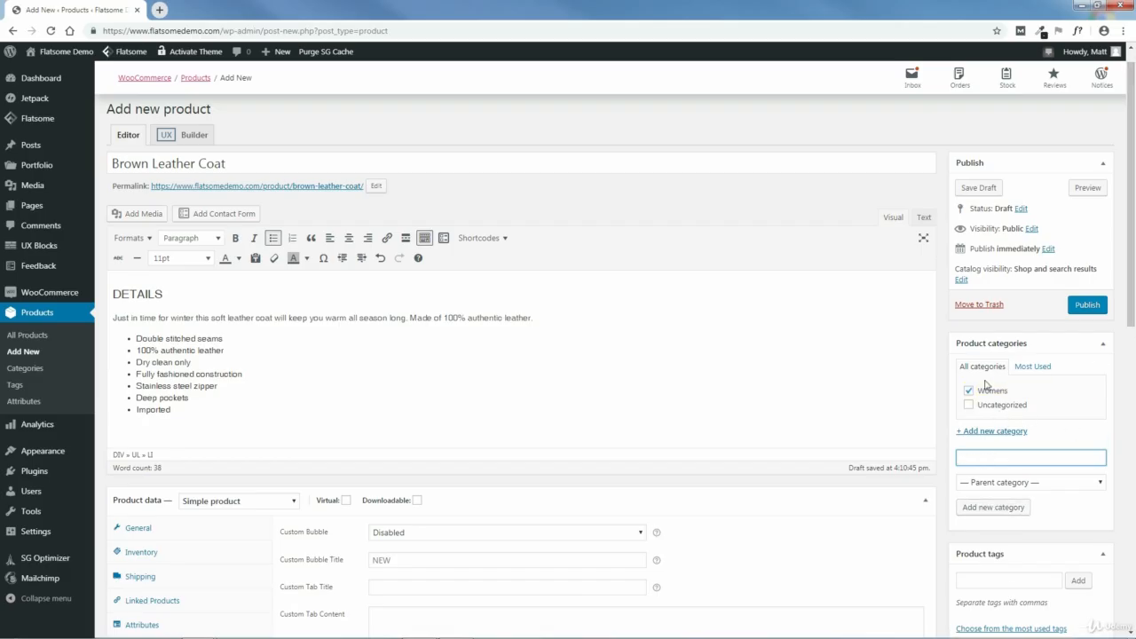
- Add the product tags "leather coat" and "womens"
{"action": "scroll", "coordinate": [1134, 377], "scroll_direction": "down", "scroll_amount": 3}
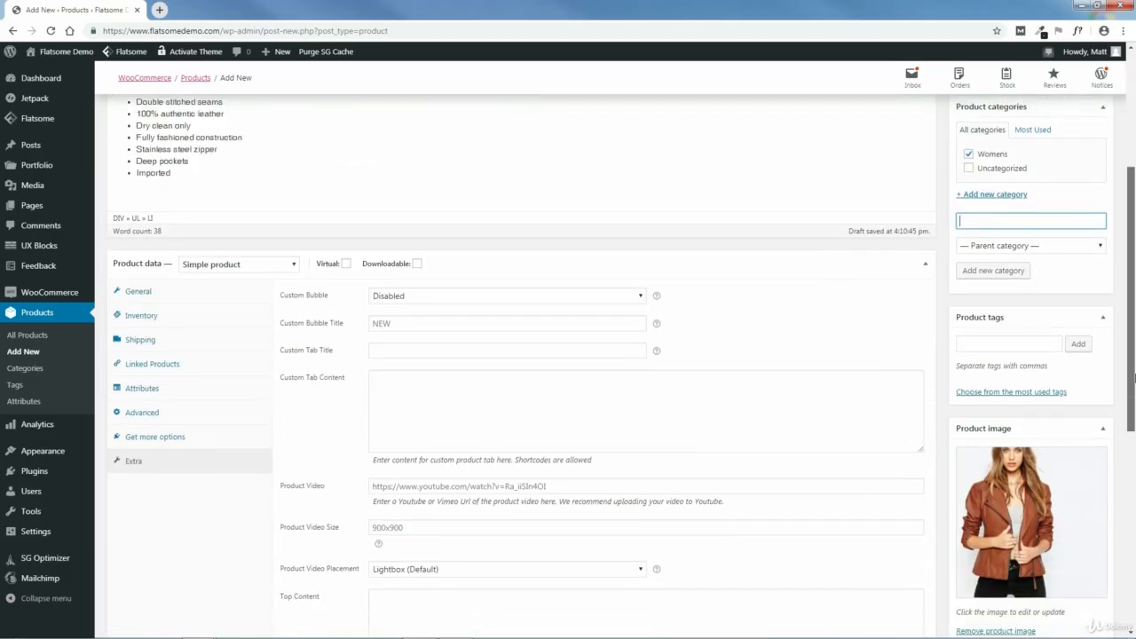
{"action": "scroll", "coordinate": [1134, 377], "scroll_direction": "down", "scroll_amount": 1}
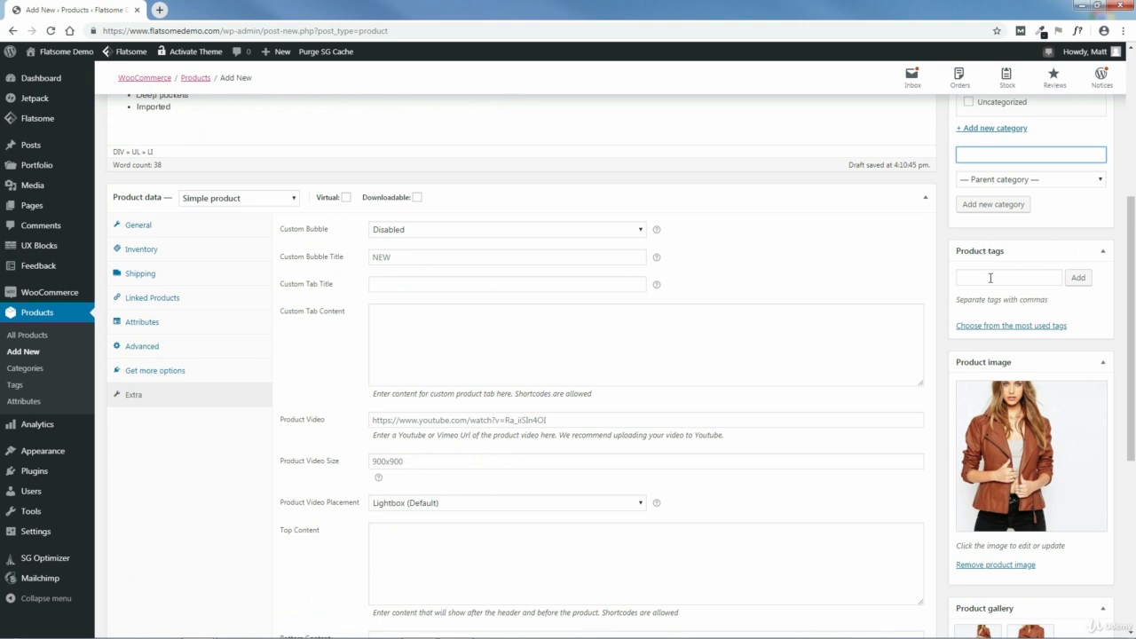
{"action": "left_click", "coordinate": [990, 277]}
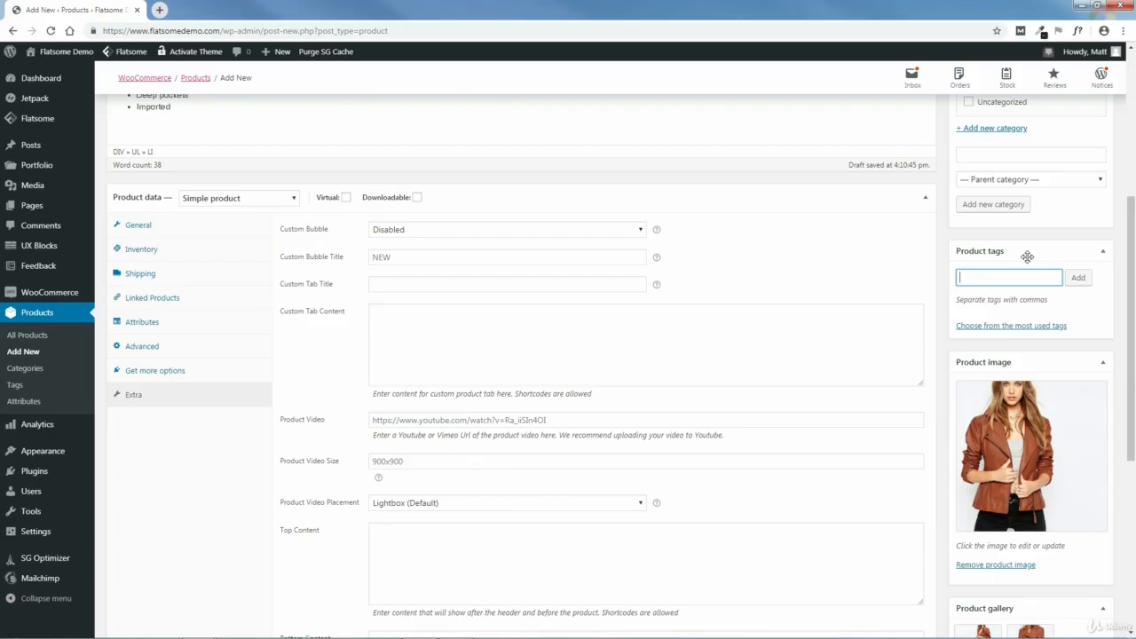
{"action": "type", "text": "leather coat"}
{"action": "left_click", "coordinate": [1078, 277]}
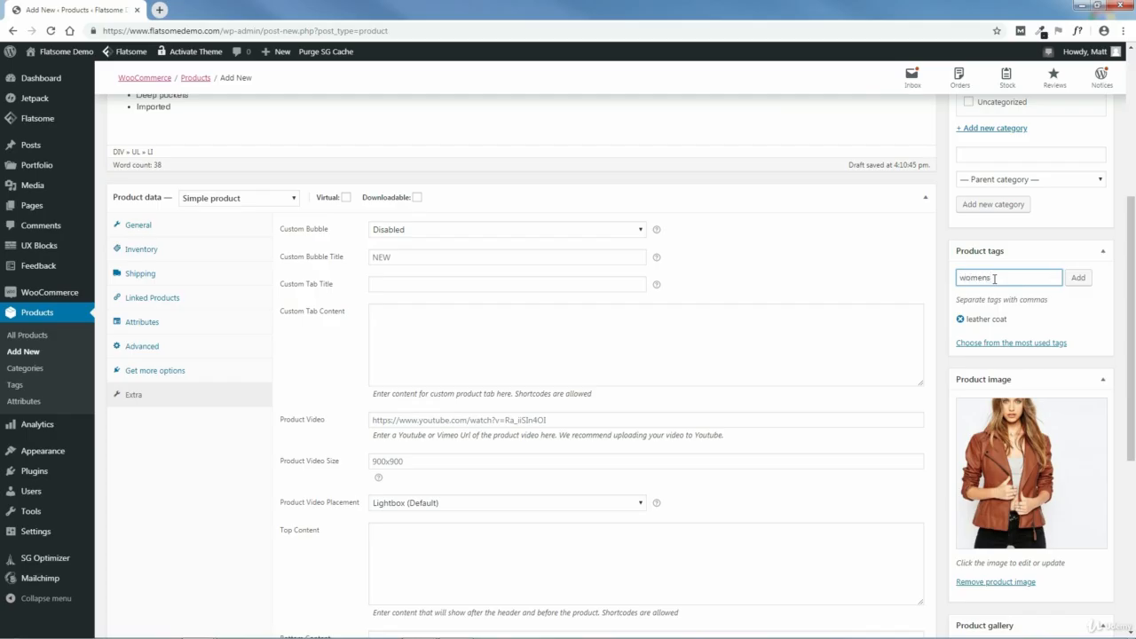
{"action": "left_click", "coordinate": [1079, 281]}
- Publish the Brown Leather Coat product and view it on the storefront
{"action": "scroll", "coordinate": [1134, 373], "scroll_direction": "down", "scroll_amount": 1}
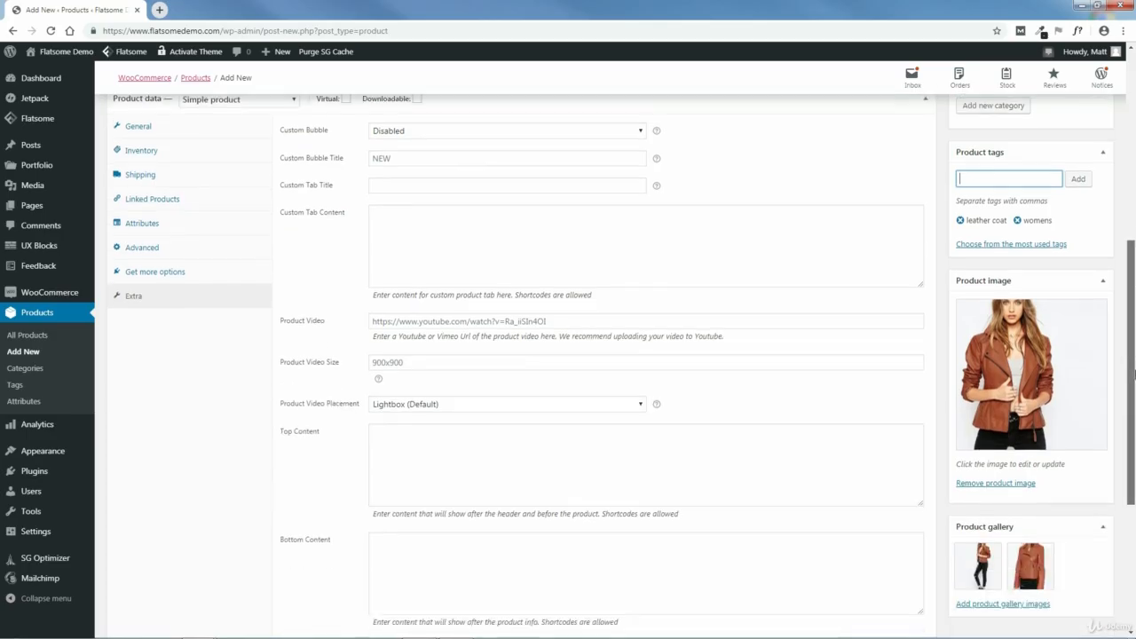
{"action": "left_click_drag", "start_coordinate": [1134, 373], "coordinate": [1130, 169]}
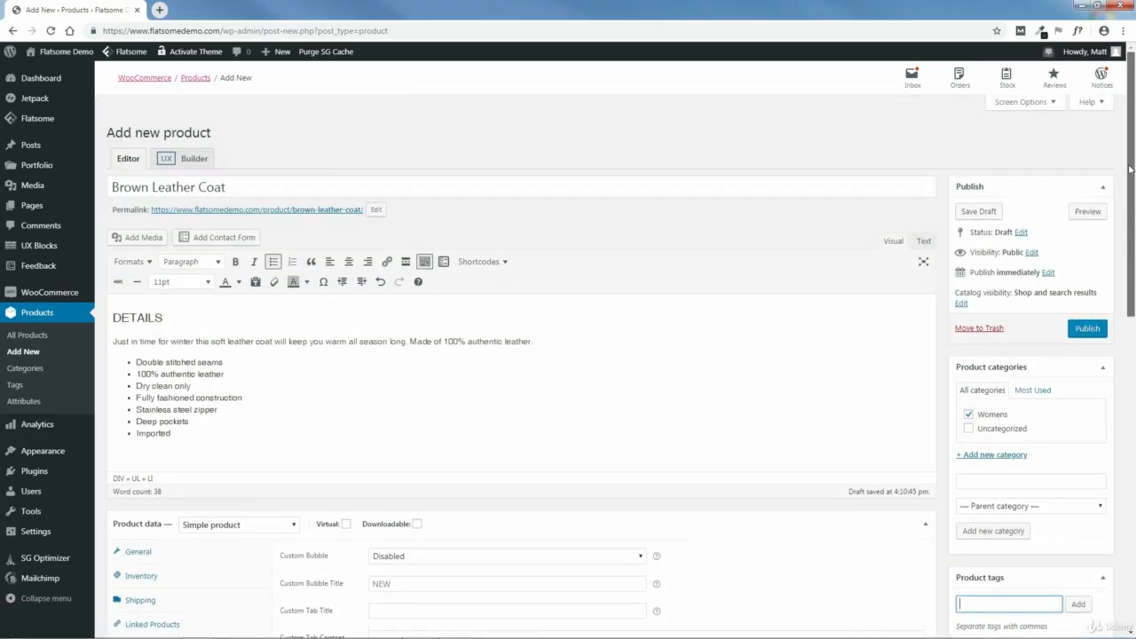
{"action": "left_click", "coordinate": [1089, 333]}
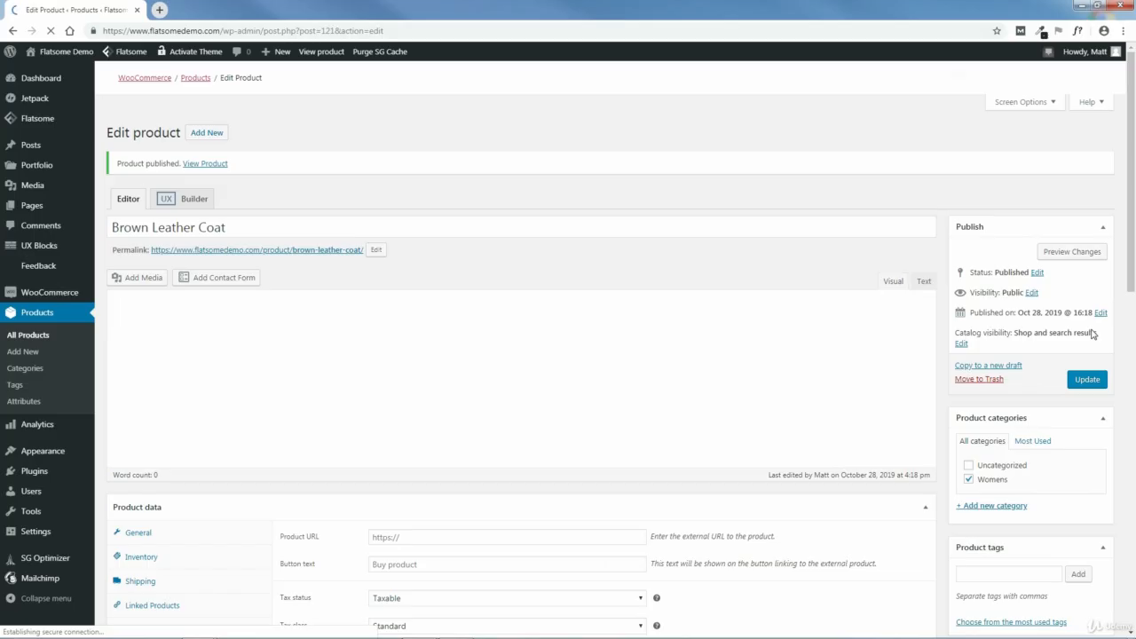
{"action": "left_click", "coordinate": [202, 166]}
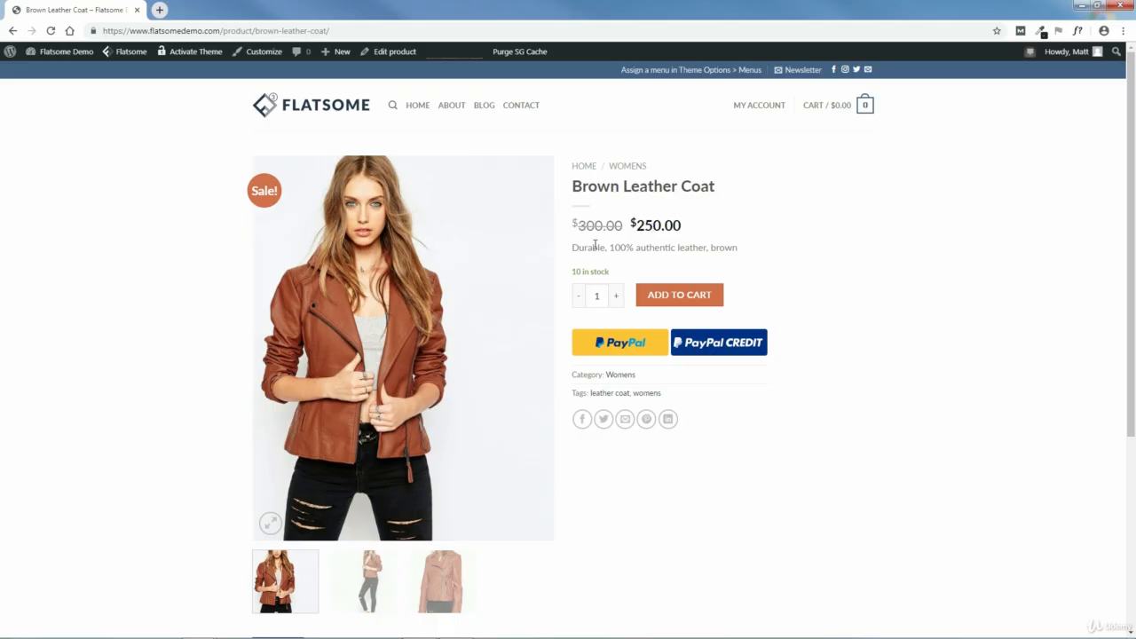
- Examine the coat page's short description, quantity control, payment options, share links and full description
{"action": "left_click_drag", "start_coordinate": [575, 246], "coordinate": [772, 264]}
{"action": "left_click", "coordinate": [772, 266]}
{"action": "left_click", "coordinate": [615, 296]}
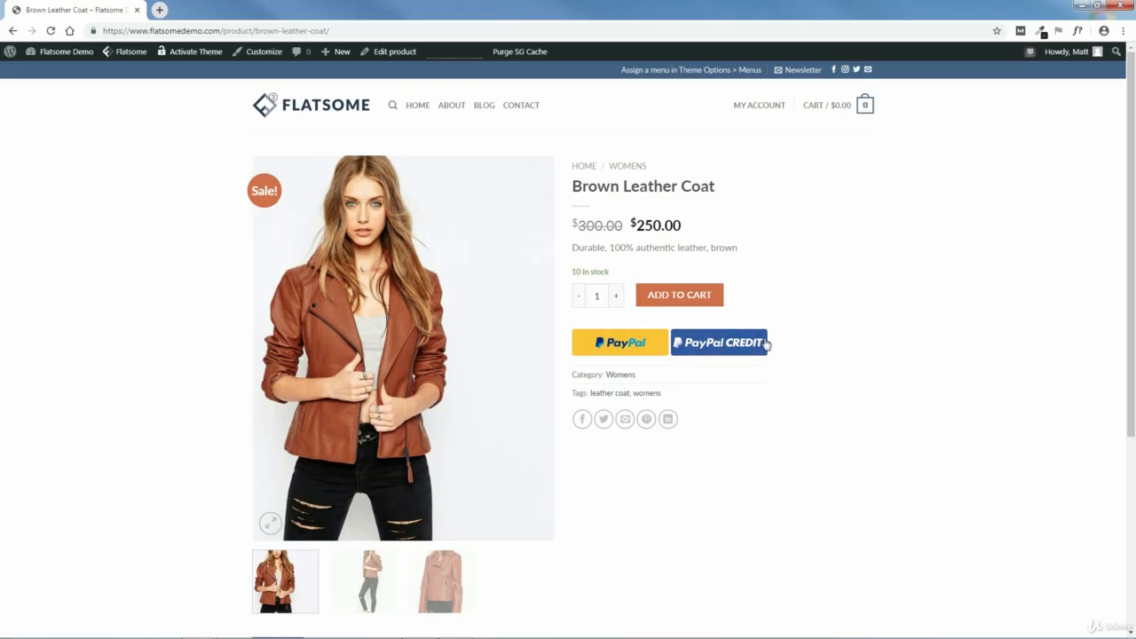
{"action": "left_click_drag", "start_coordinate": [1133, 291], "coordinate": [1134, 363]}
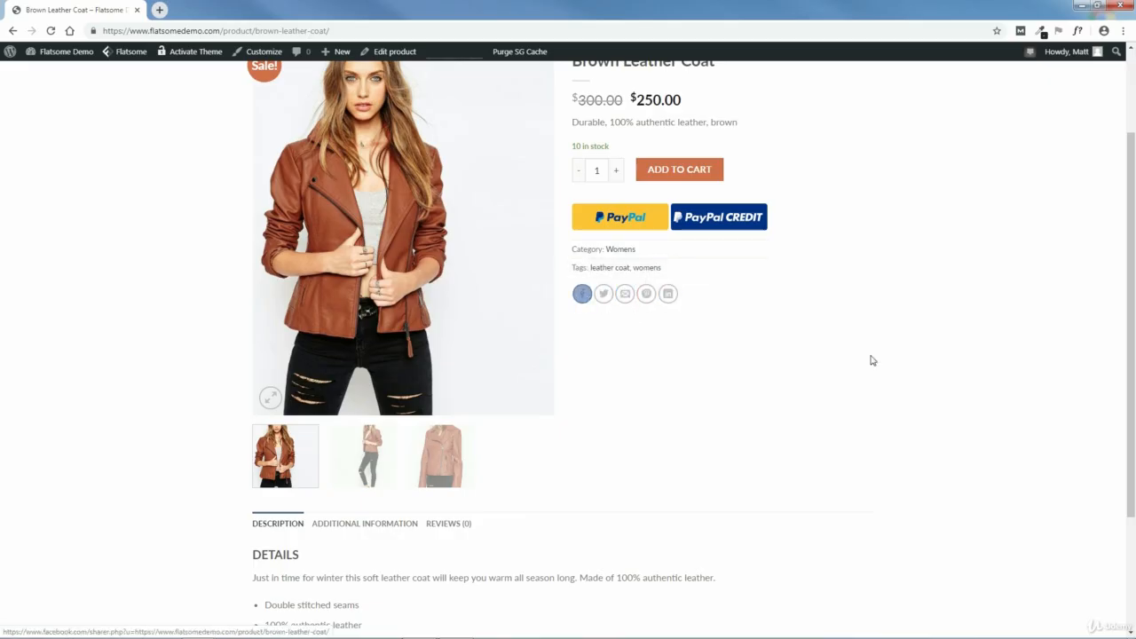
{"action": "scroll", "coordinate": [1123, 342], "scroll_direction": "down", "scroll_amount": 1}
{"action": "scroll", "coordinate": [1124, 261], "scroll_direction": "up", "scroll_amount": 2}
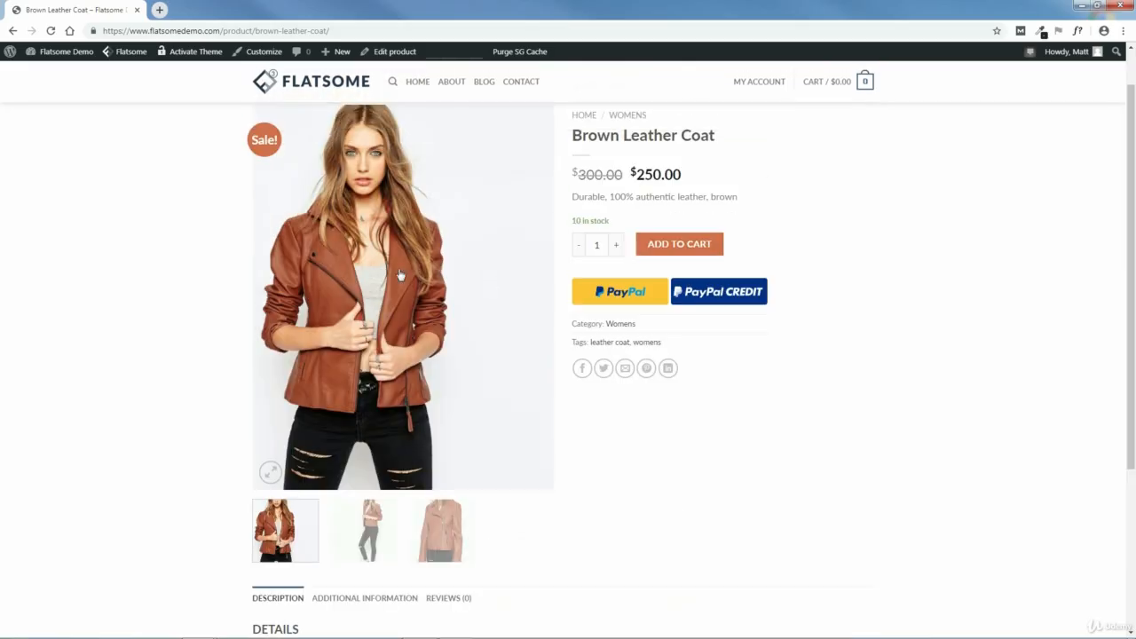
- Browse the coat's gallery images on the product page, ending on the close-up jacket photo
{"action": "left_click", "coordinate": [538, 300]}
{"action": "left_click", "coordinate": [462, 546]}
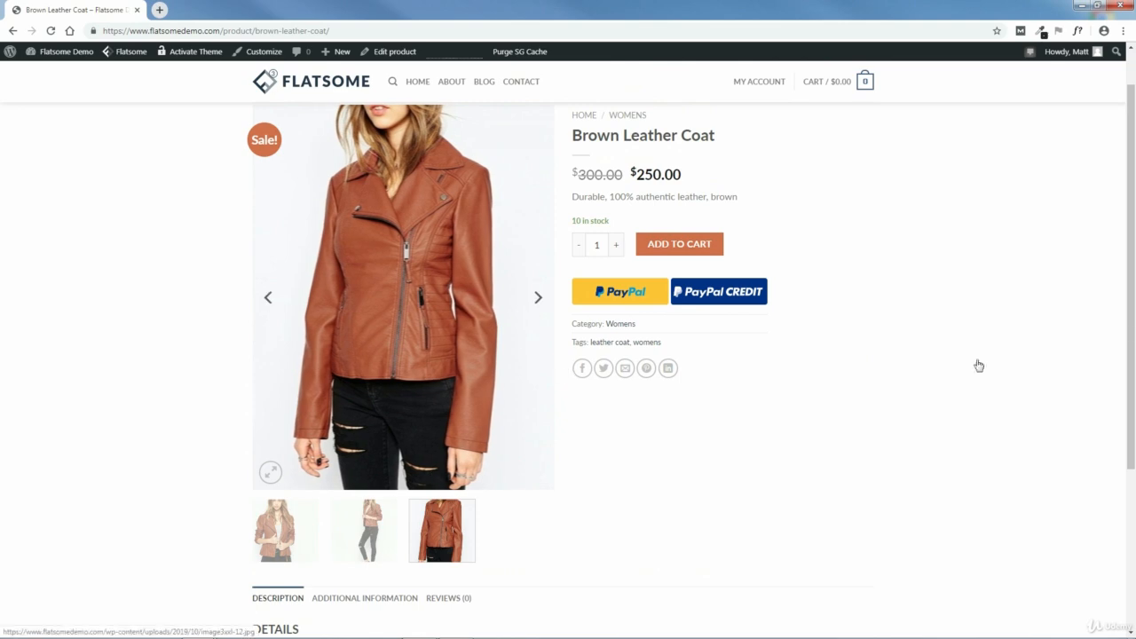
{"action": "left_click_drag", "start_coordinate": [1133, 290], "coordinate": [1135, 288]}
{"action": "scroll", "coordinate": [1134, 288], "scroll_direction": "up", "scroll_amount": 1}
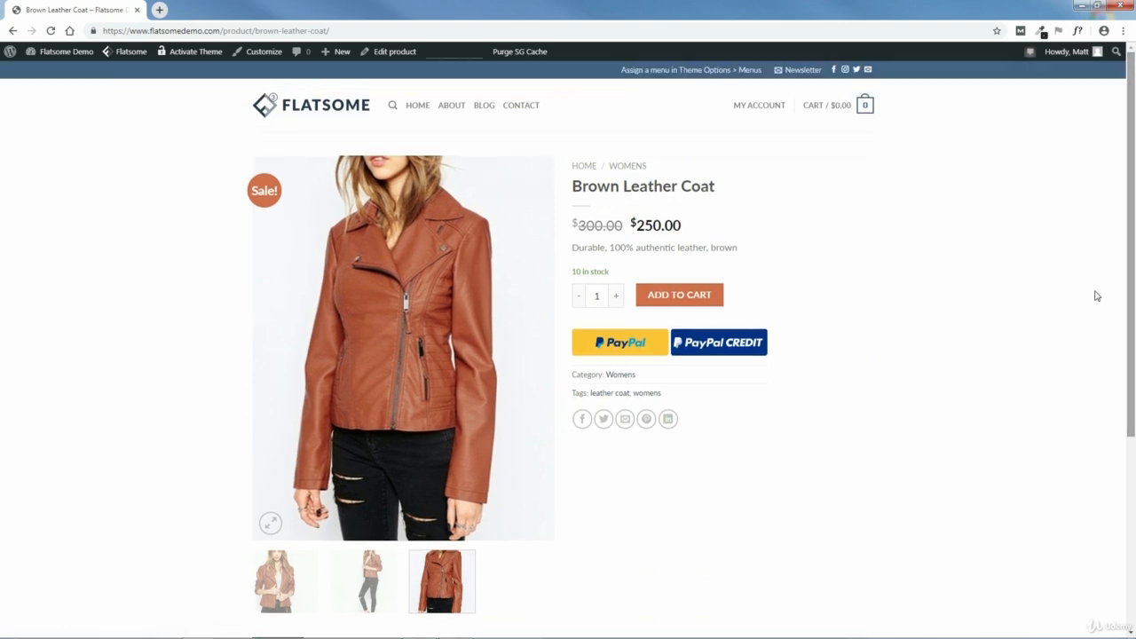
- View the close-up jacket photo enlarged and zoomed, flip through the other gallery images both ways, and close the enlarged view
{"action": "left_click", "coordinate": [400, 322]}
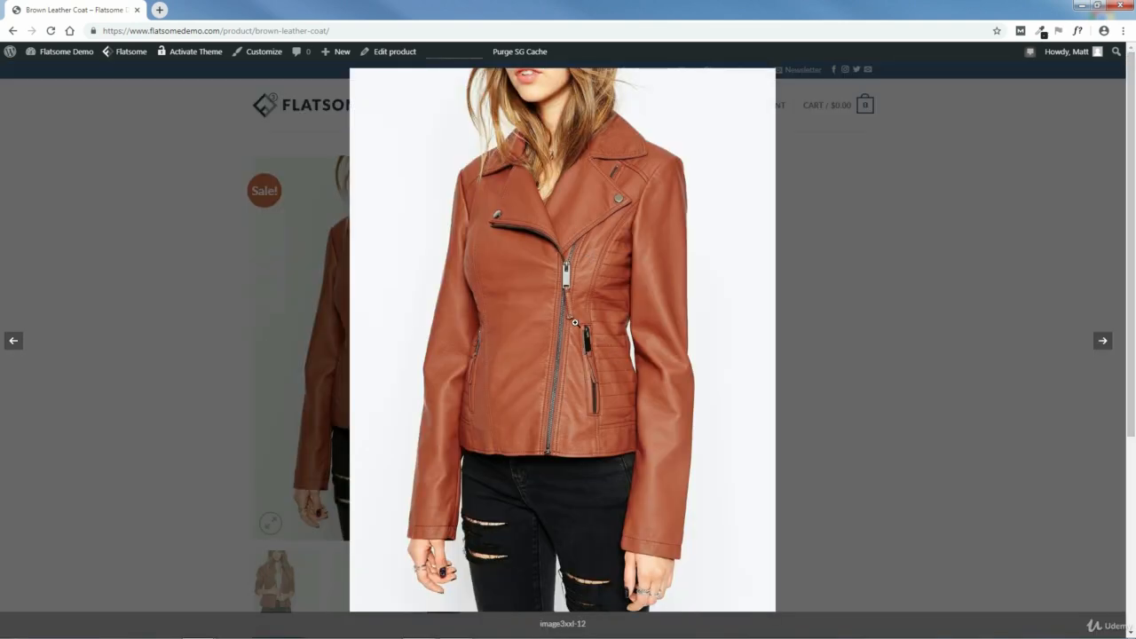
{"action": "left_click", "coordinate": [561, 286]}
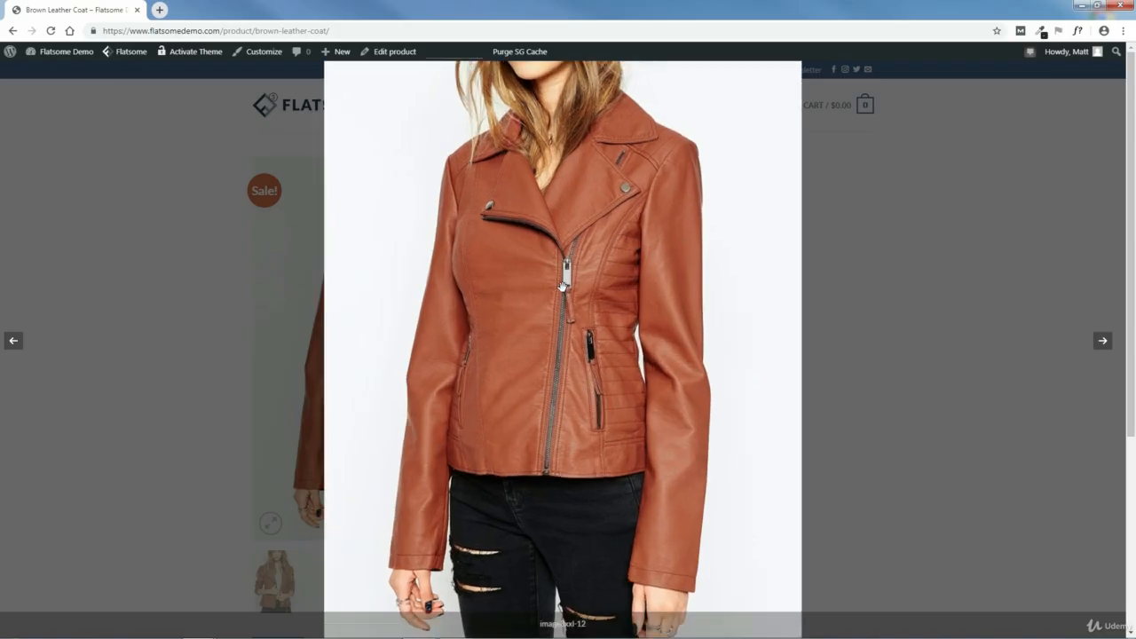
{"action": "left_click_drag", "start_coordinate": [615, 222], "coordinate": [624, 306]}
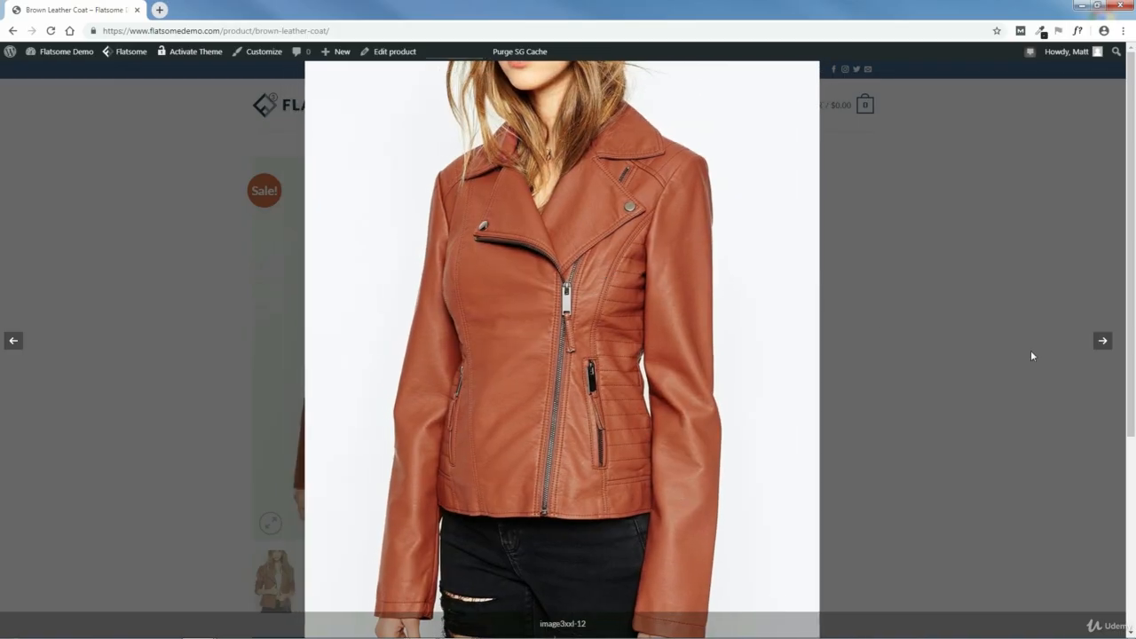
{"action": "left_click", "coordinate": [1103, 340]}
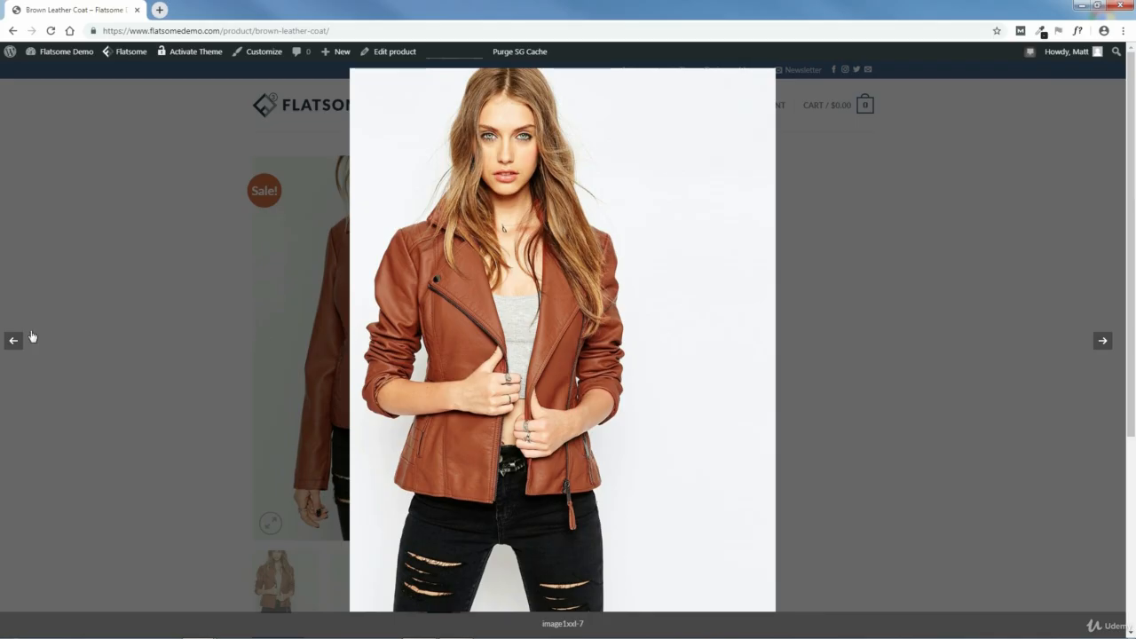
{"action": "left_click", "coordinate": [1103, 340]}
{"action": "left_click", "coordinate": [15, 341]}
{"action": "left_click", "coordinate": [15, 343]}
{"action": "left_click", "coordinate": [1014, 187]}
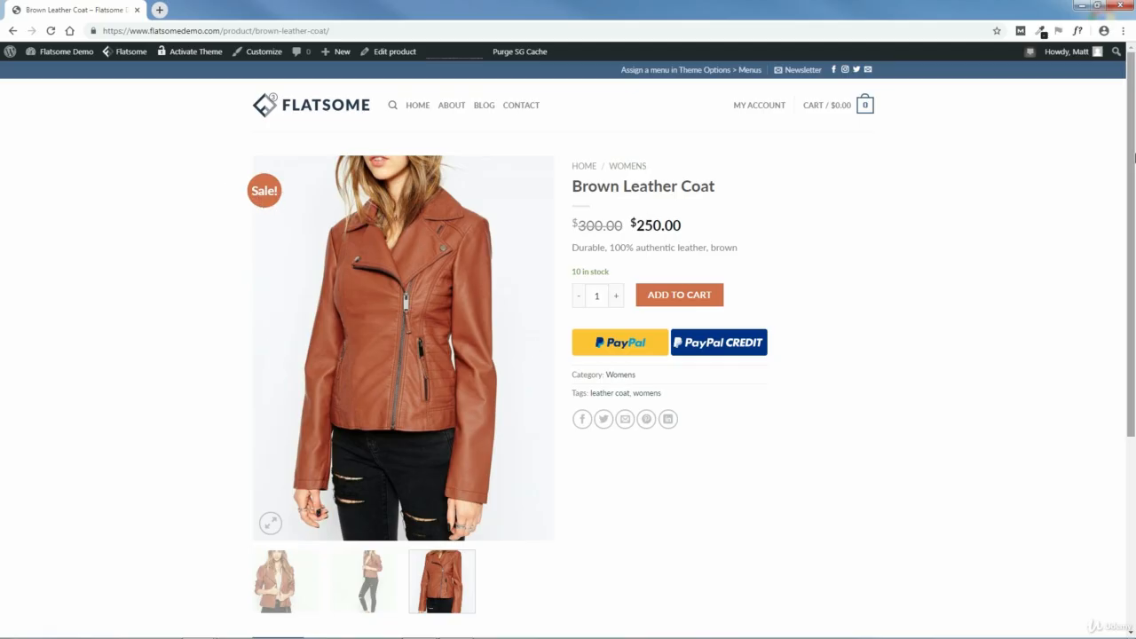
- Review the coat's description, additional information with weight and dimensions, and open its reviews
{"action": "left_click_drag", "start_coordinate": [1135, 157], "coordinate": [1134, 348]}
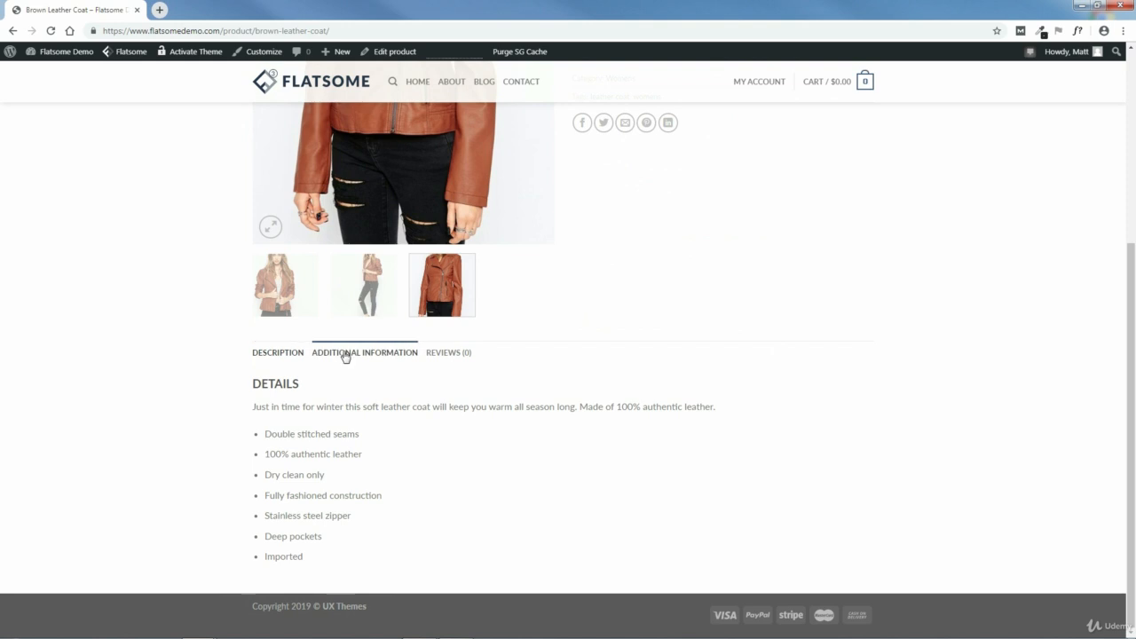
{"action": "left_click", "coordinate": [345, 354]}
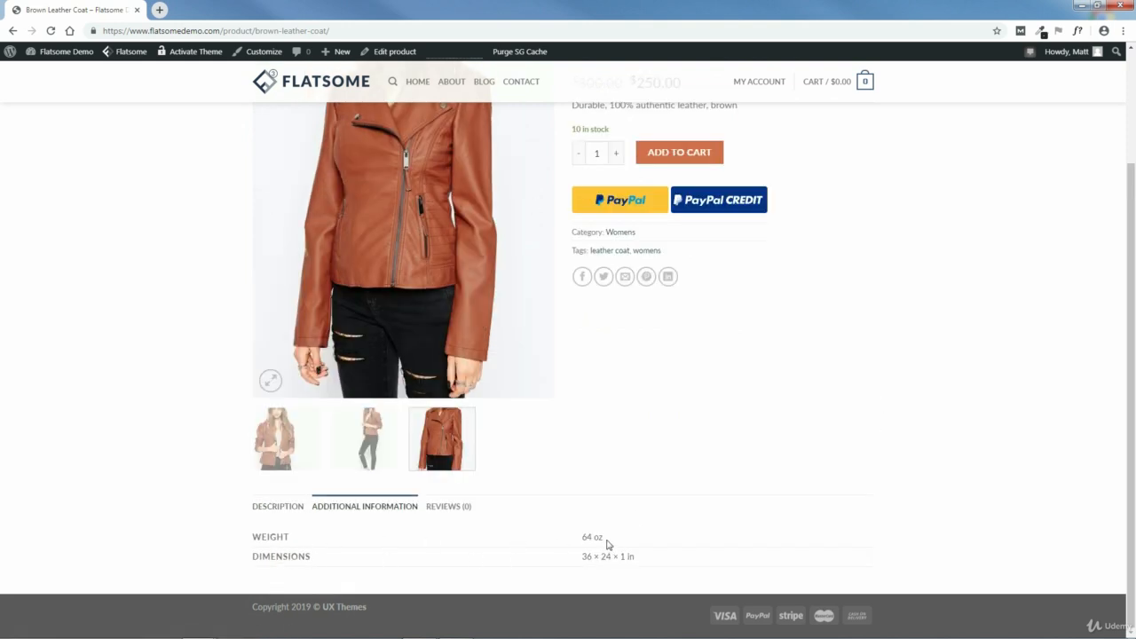
{"action": "left_click", "coordinate": [449, 507]}
- Submit a five-star review reading "Great product!" for the coat and check the rating in the product summary
{"action": "scroll", "coordinate": [449, 507], "scroll_direction": "down", "scroll_amount": 3}
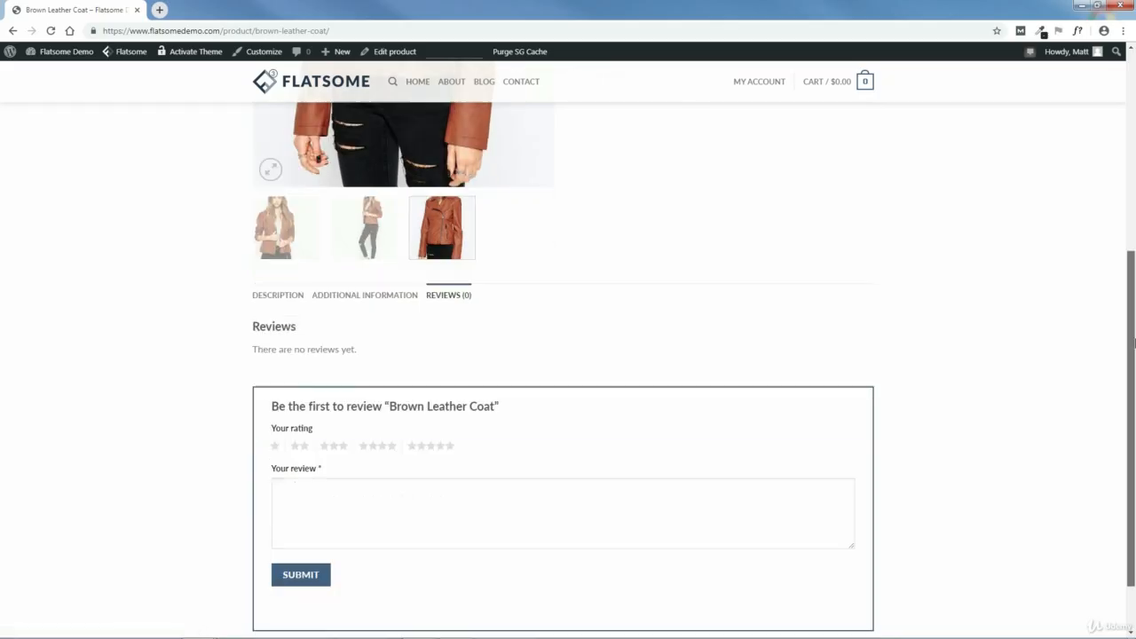
{"action": "left_click", "coordinate": [450, 376]}
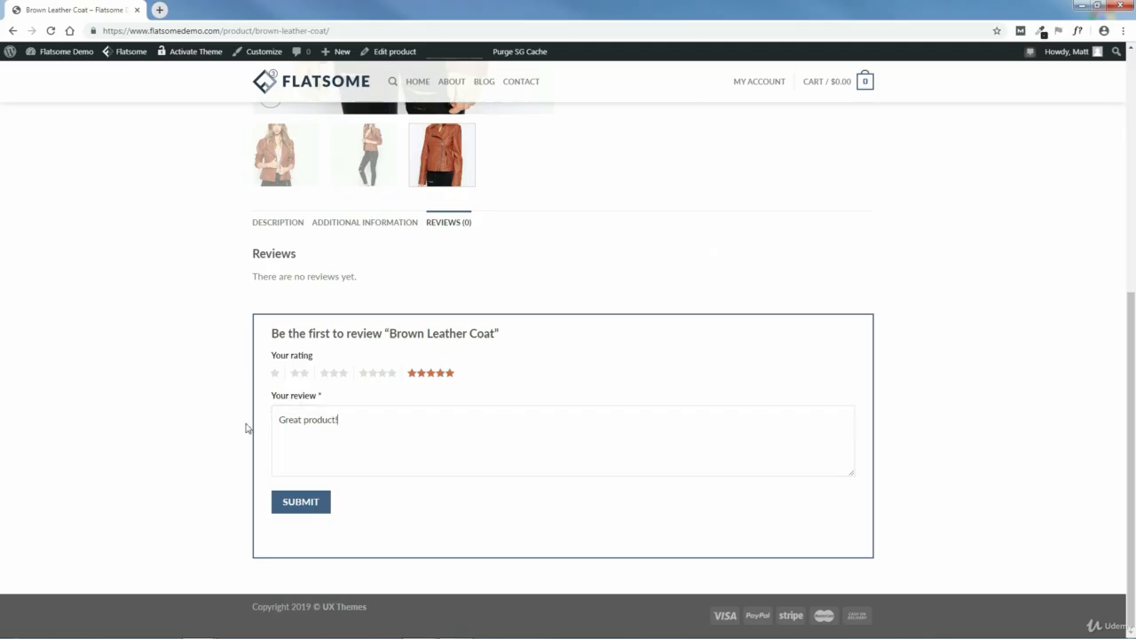
{"action": "left_click", "coordinate": [303, 506]}
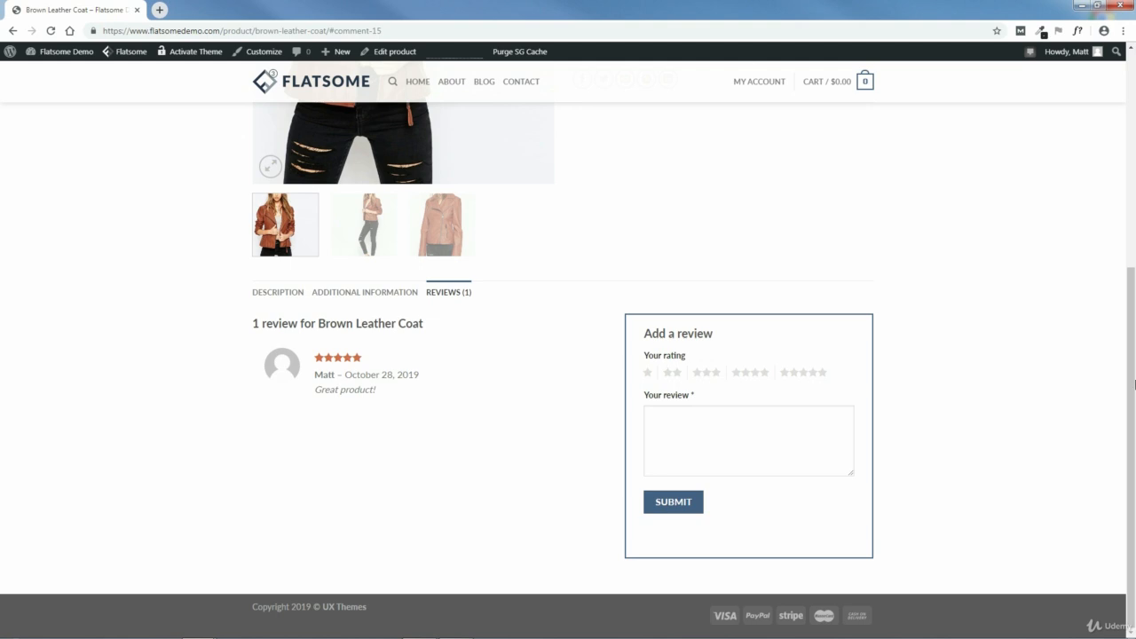
{"action": "scroll", "coordinate": [1012, 337], "scroll_direction": "up", "scroll_amount": 6}
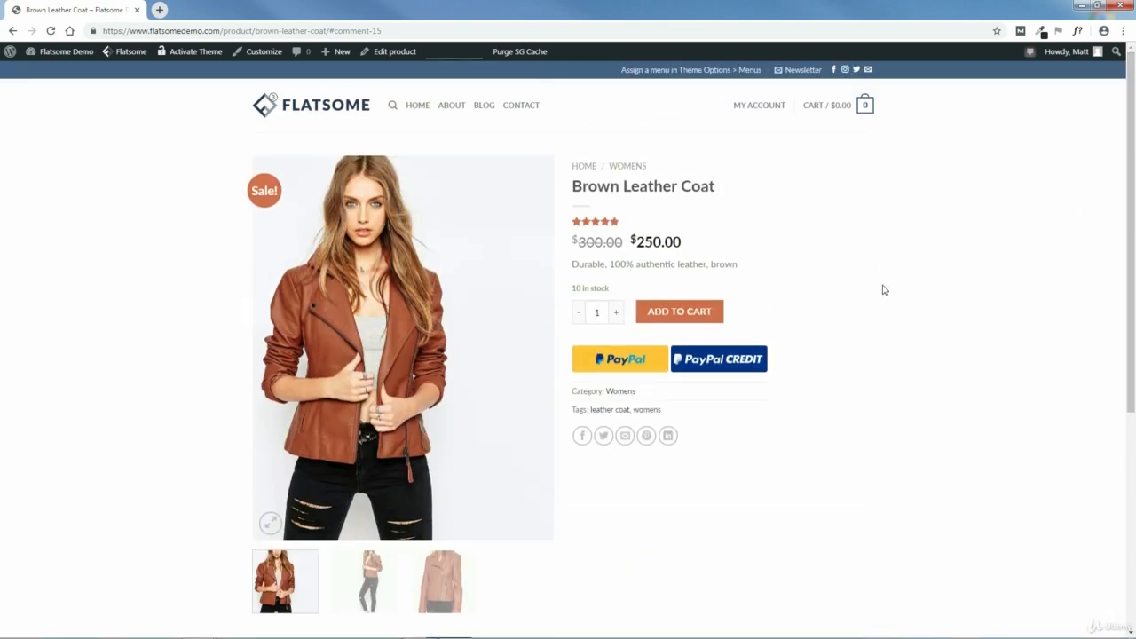